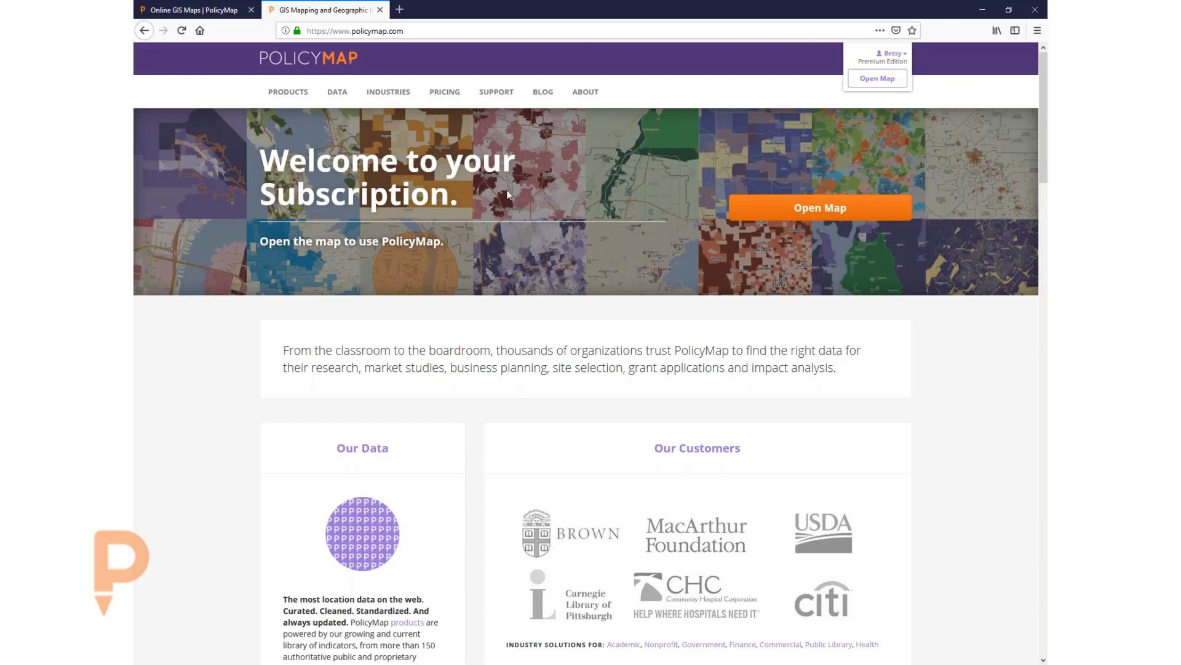
# Open the Data Indicators page and examine the Demographics availability table and the data categories listed beside it.
pyautogui.moveTo(338, 98)
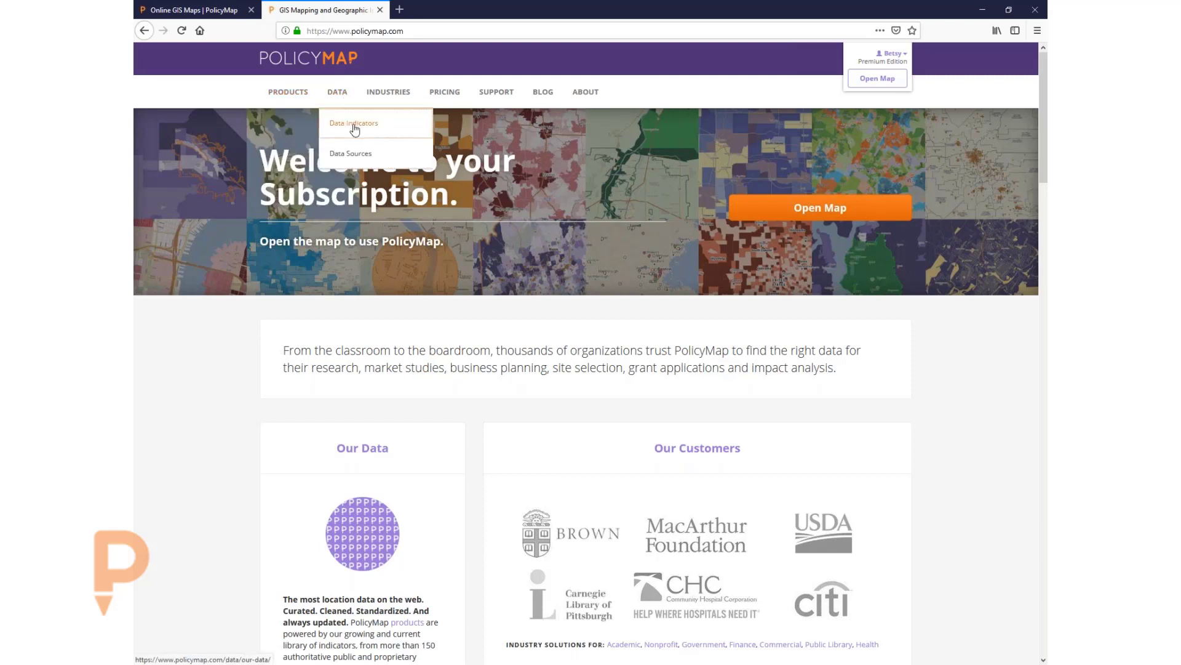
pyautogui.click(352, 124)
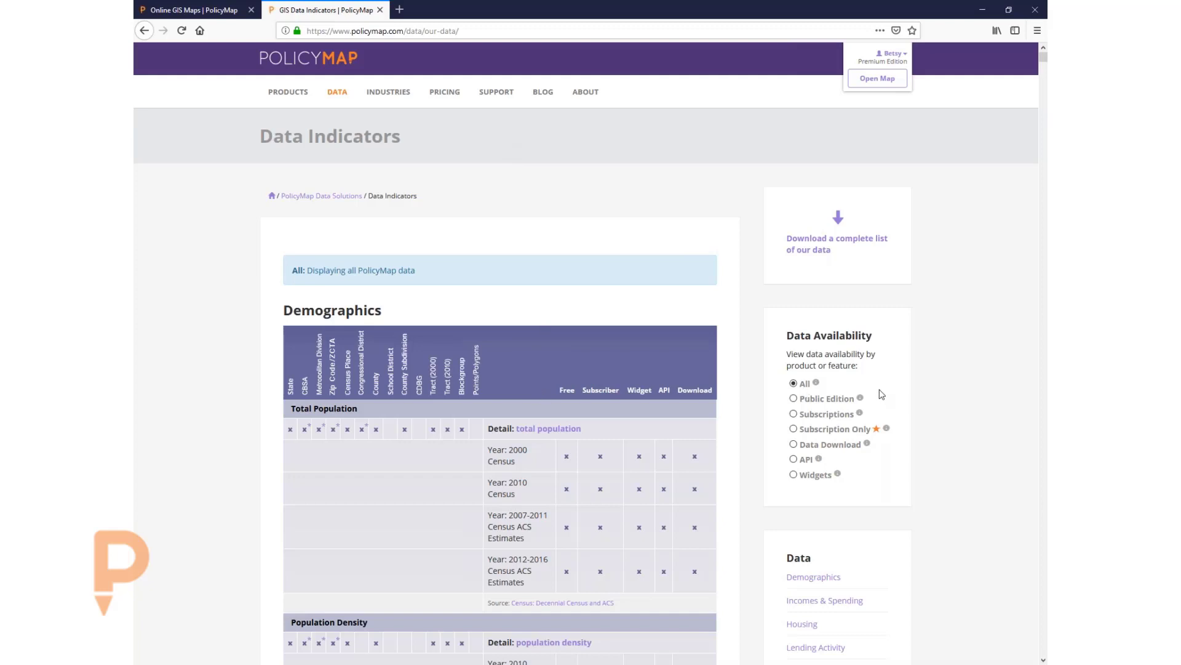
pyautogui.scroll(-3, 882, 394)
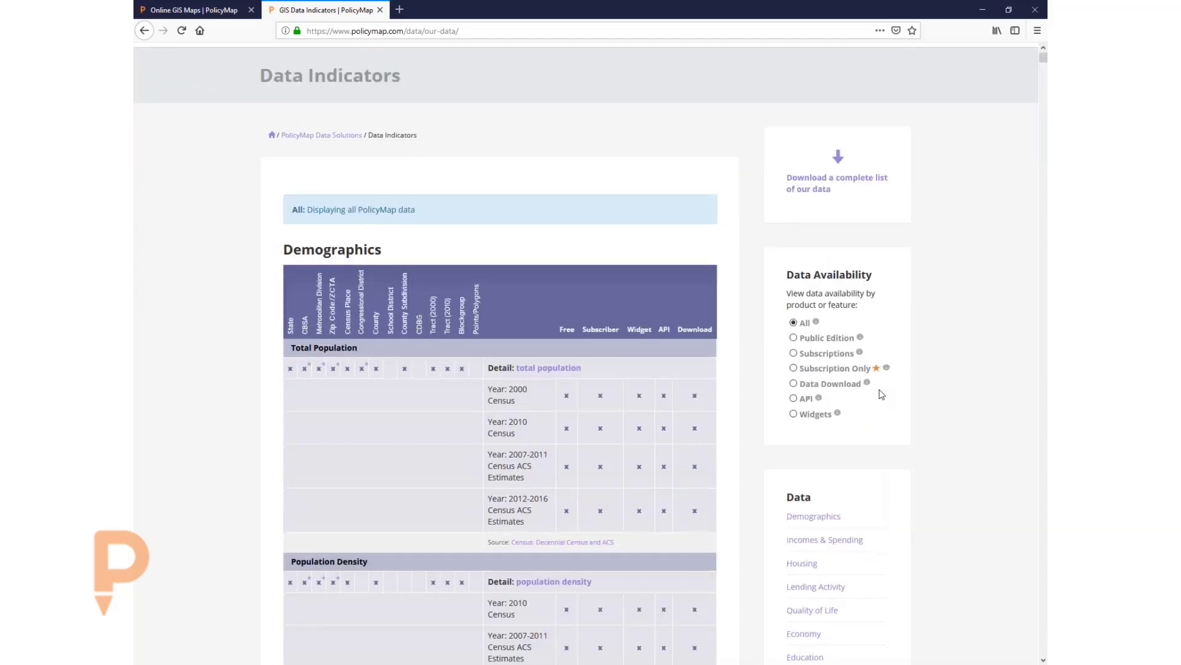
pyautogui.scroll(-2, 882, 395)
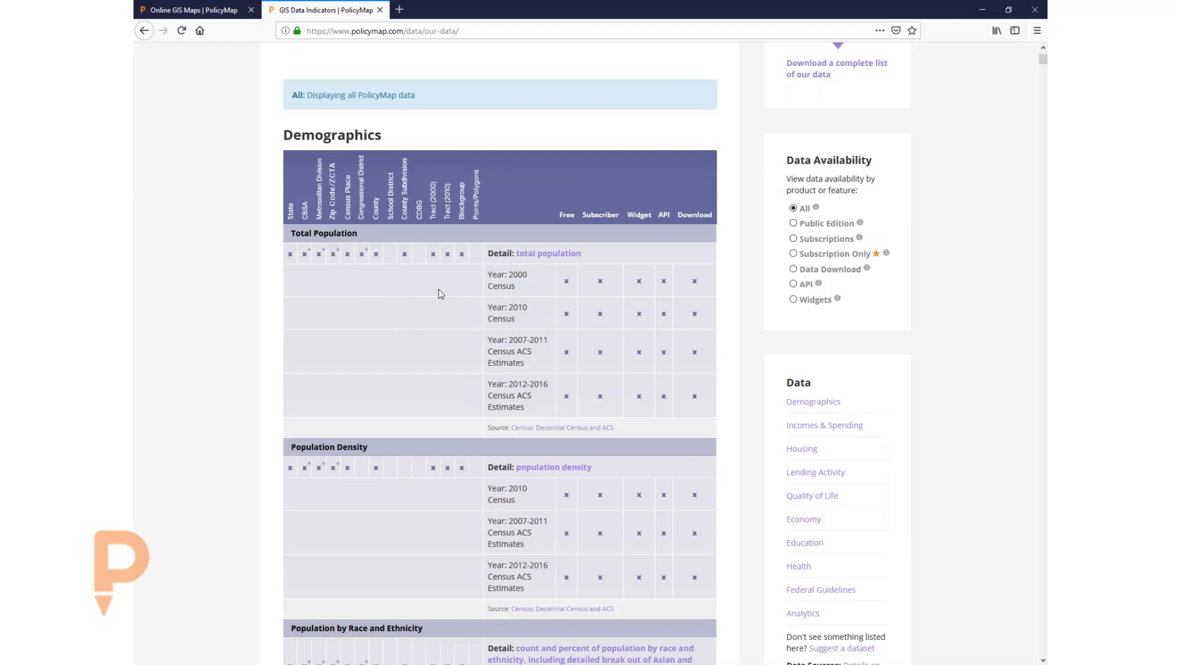
pyautogui.scroll(-2, 440, 293)
pyautogui.scroll(2, 440, 293)
pyautogui.scroll(-2, 440, 293)
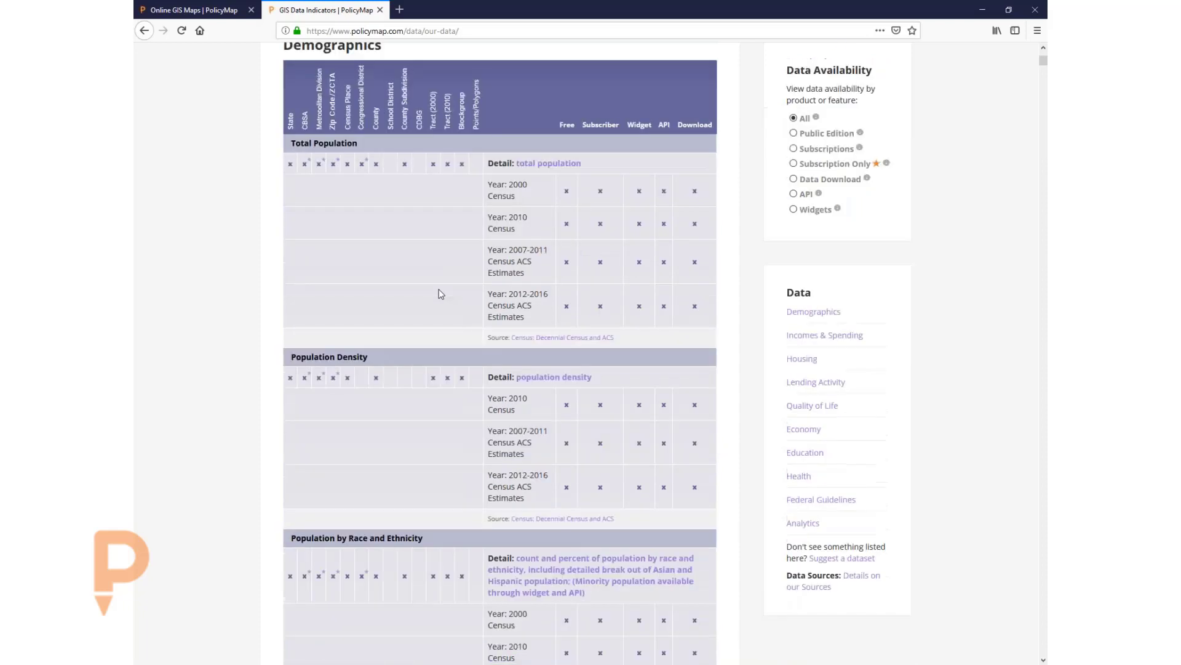
pyautogui.scroll(1, 441, 293)
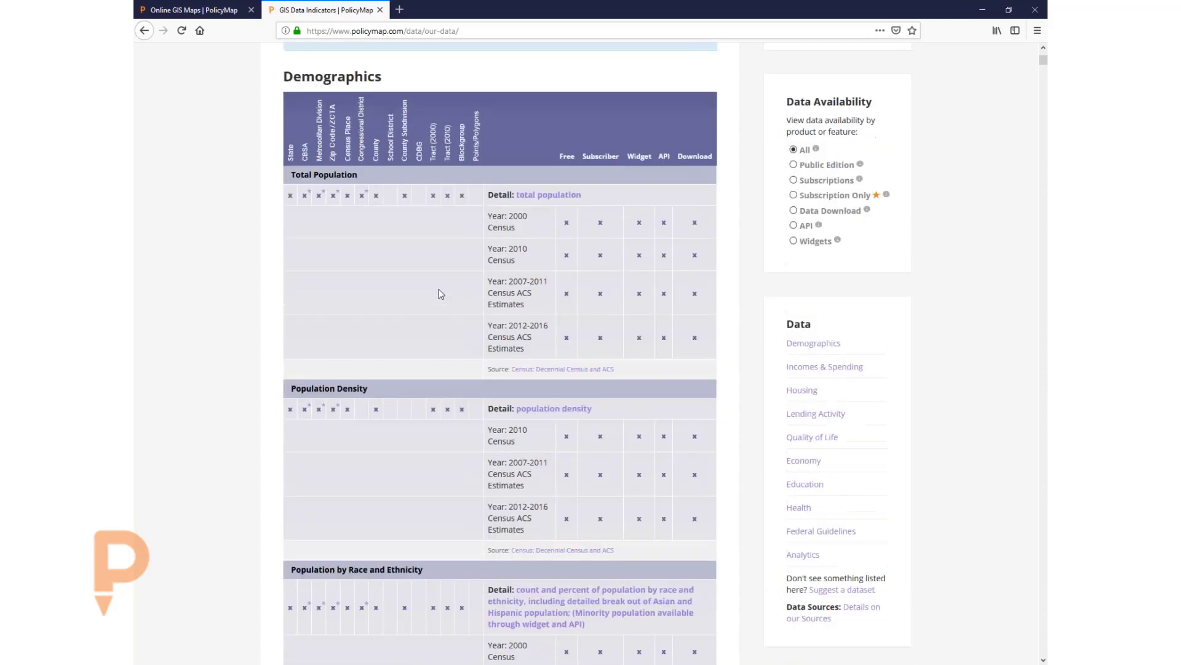
pyautogui.scroll(3, 440, 293)
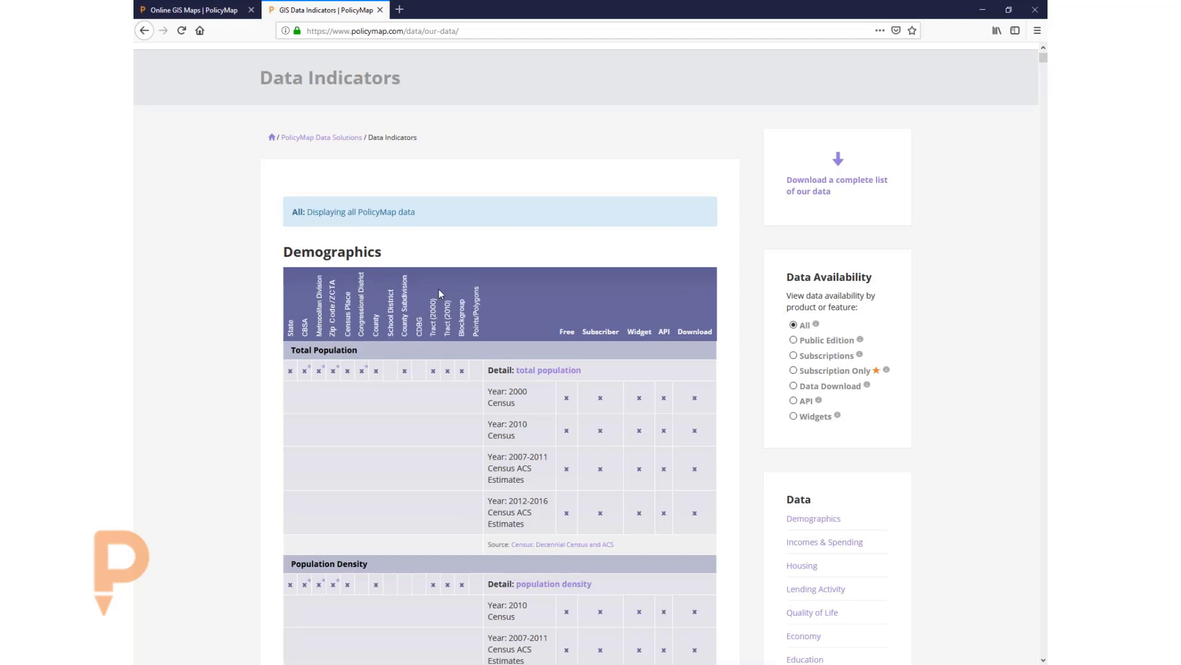
pyautogui.scroll(2, 440, 292)
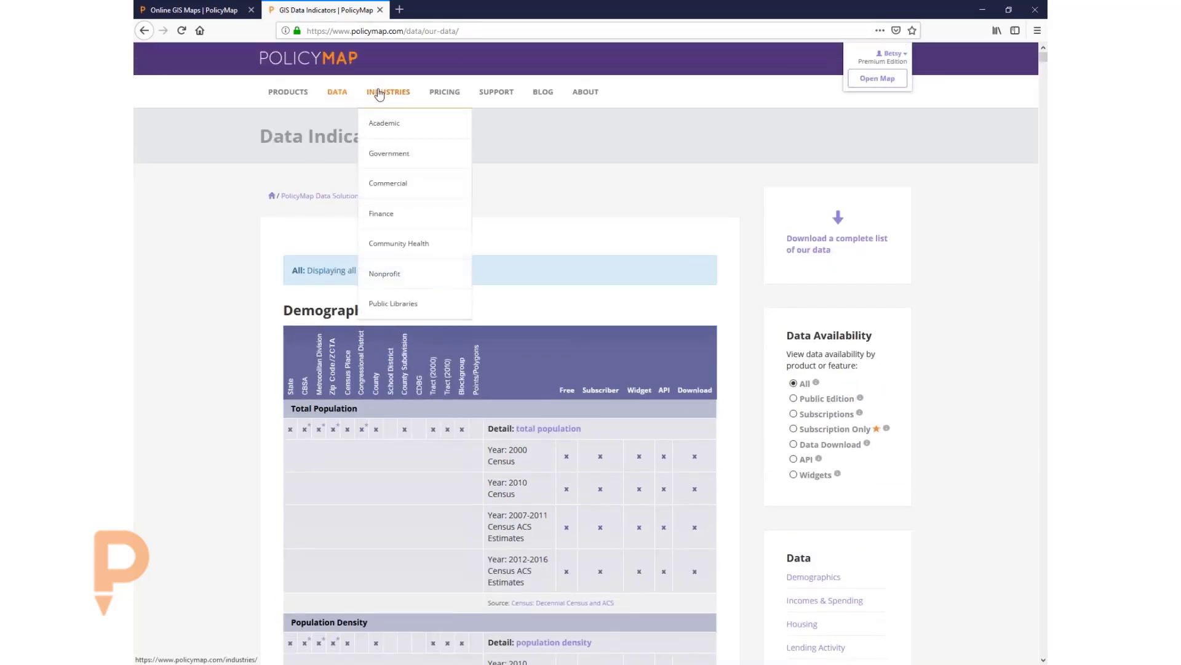
# Open the Public Libraries industry page and look over its library customers and subscription information.
pyautogui.click(409, 304)
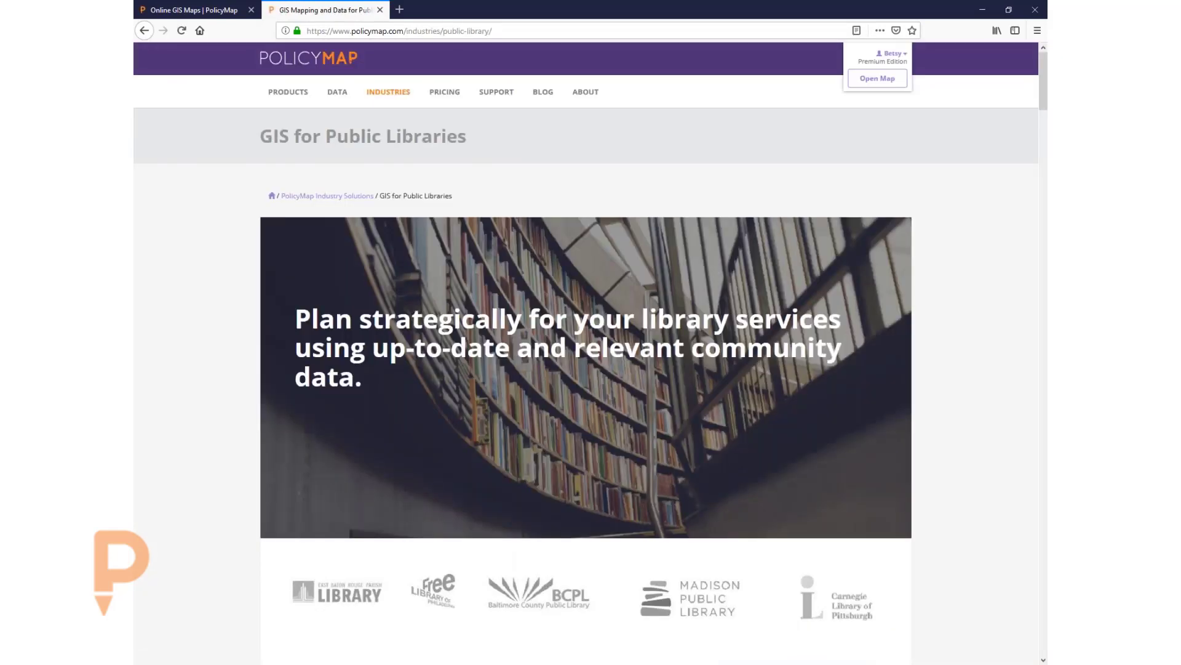
pyautogui.scroll(-2, 586, 351)
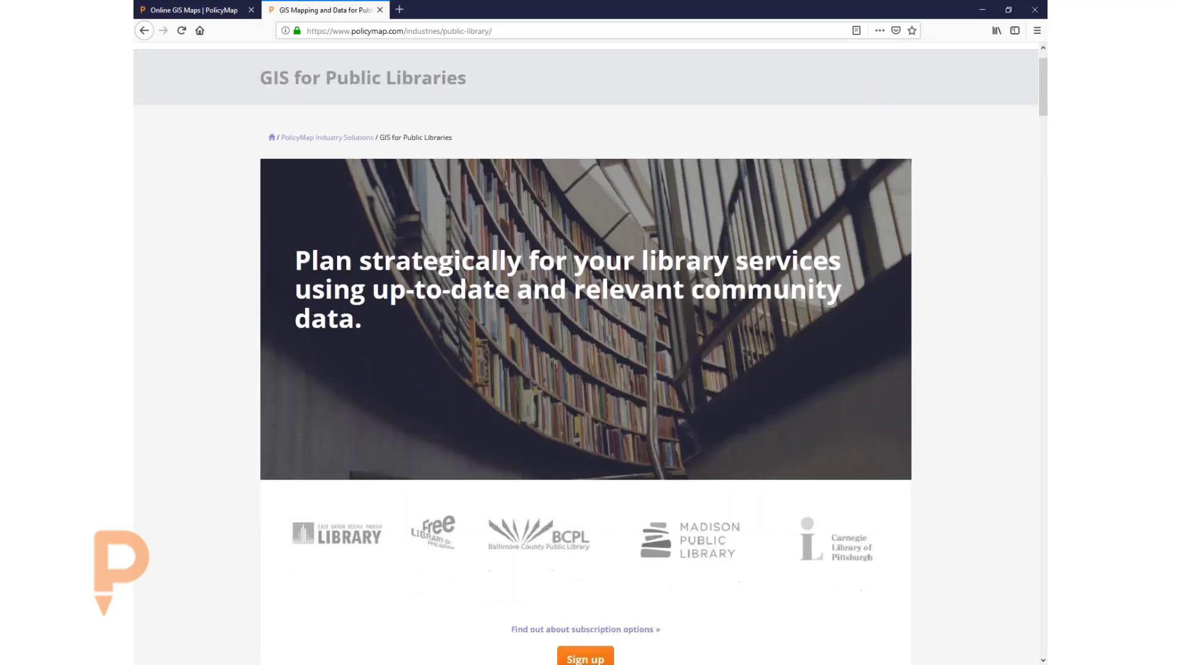
pyautogui.scroll(-2, 586, 351)
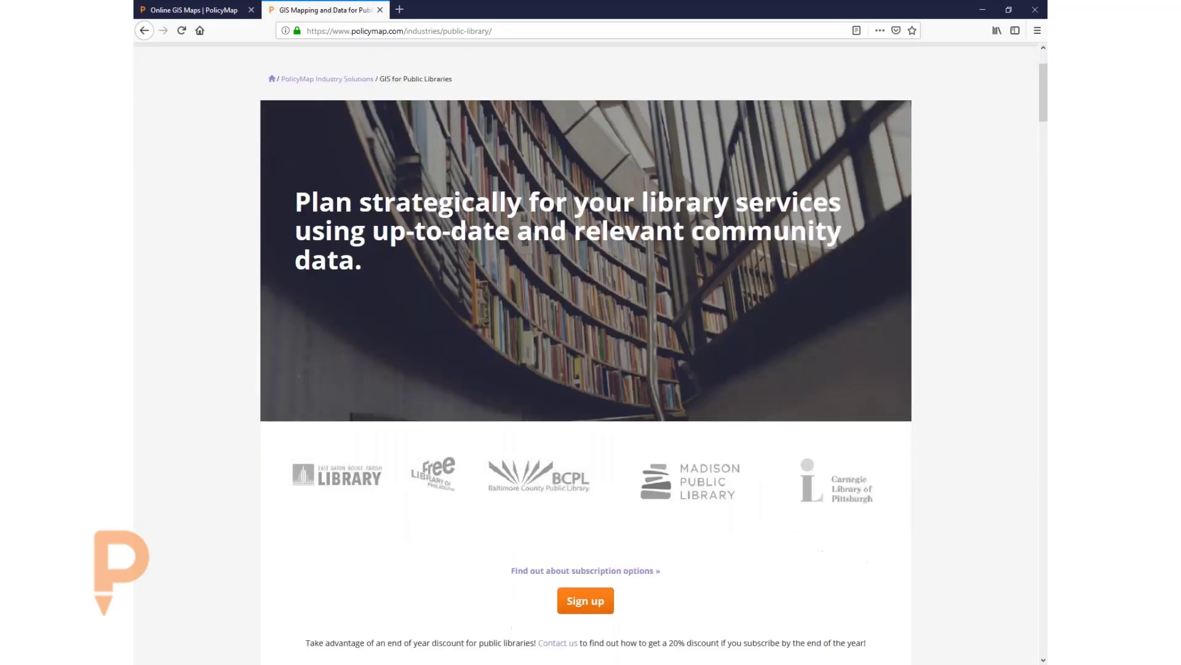
pyautogui.scroll(-2, 407, 304)
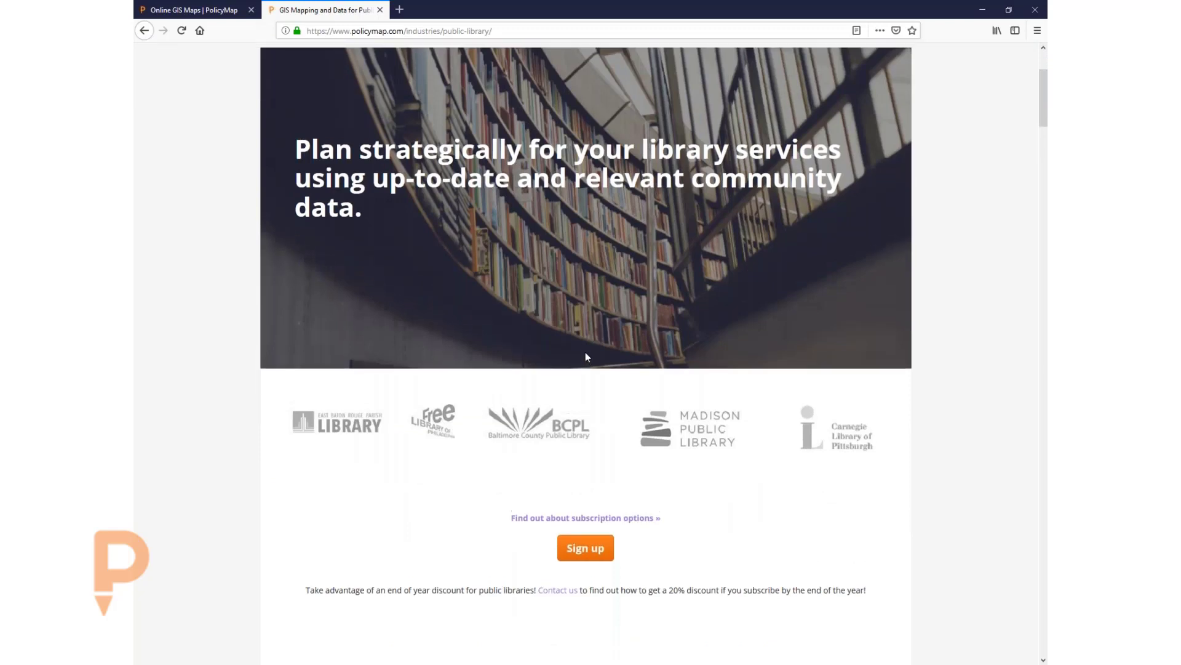
pyautogui.scroll(3, 585, 356)
pyautogui.scroll(-1, 585, 356)
pyautogui.scroll(-1, 585, 356)
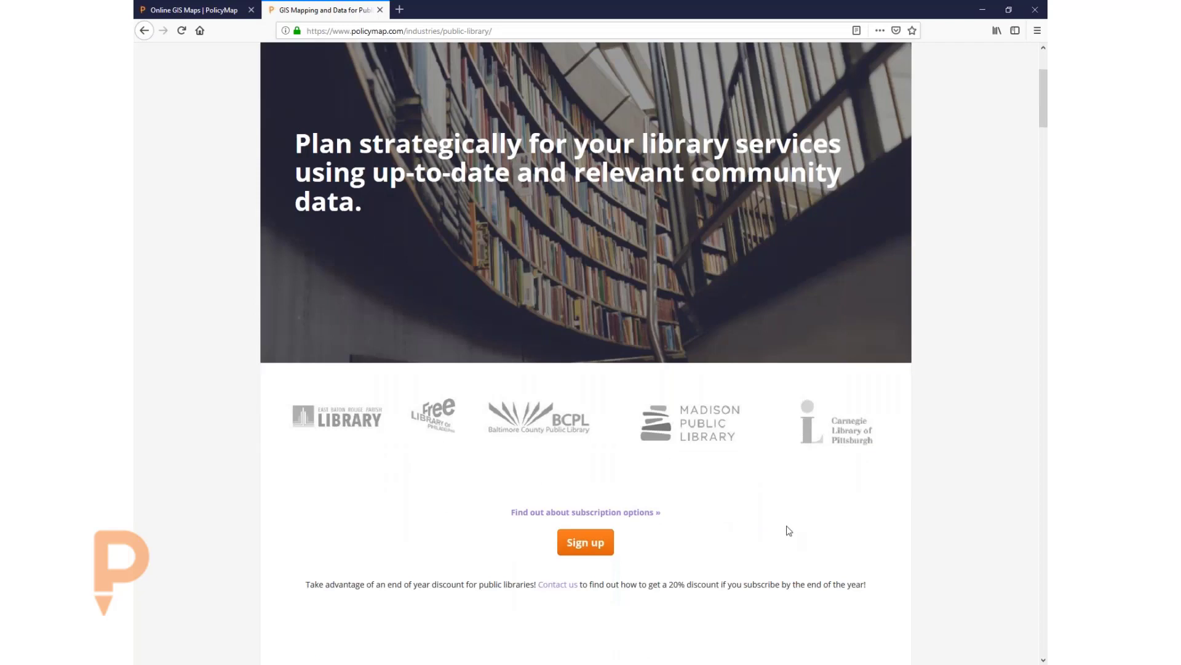
pyautogui.scroll(-1, 789, 531)
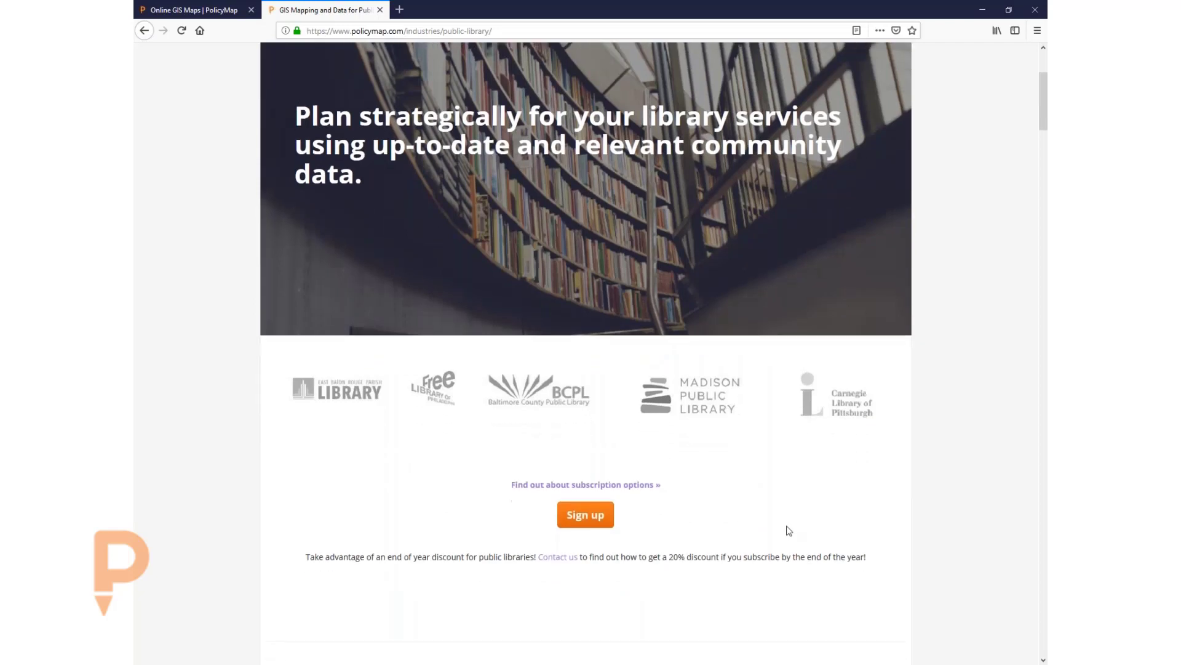
pyautogui.scroll(5, 789, 531)
# Open the PolicyMap Support page and look over its tutorial guides and Learn more resources.
pyautogui.click(499, 92)
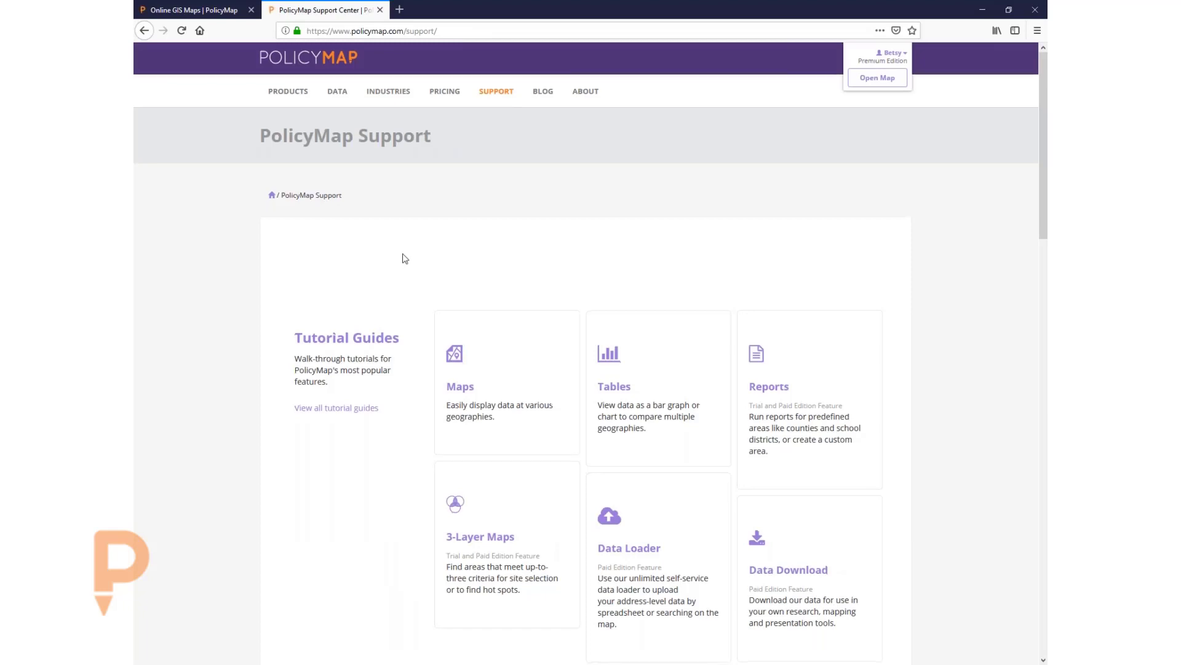
pyautogui.scroll(-1, 404, 258)
pyautogui.scroll(-4, 405, 259)
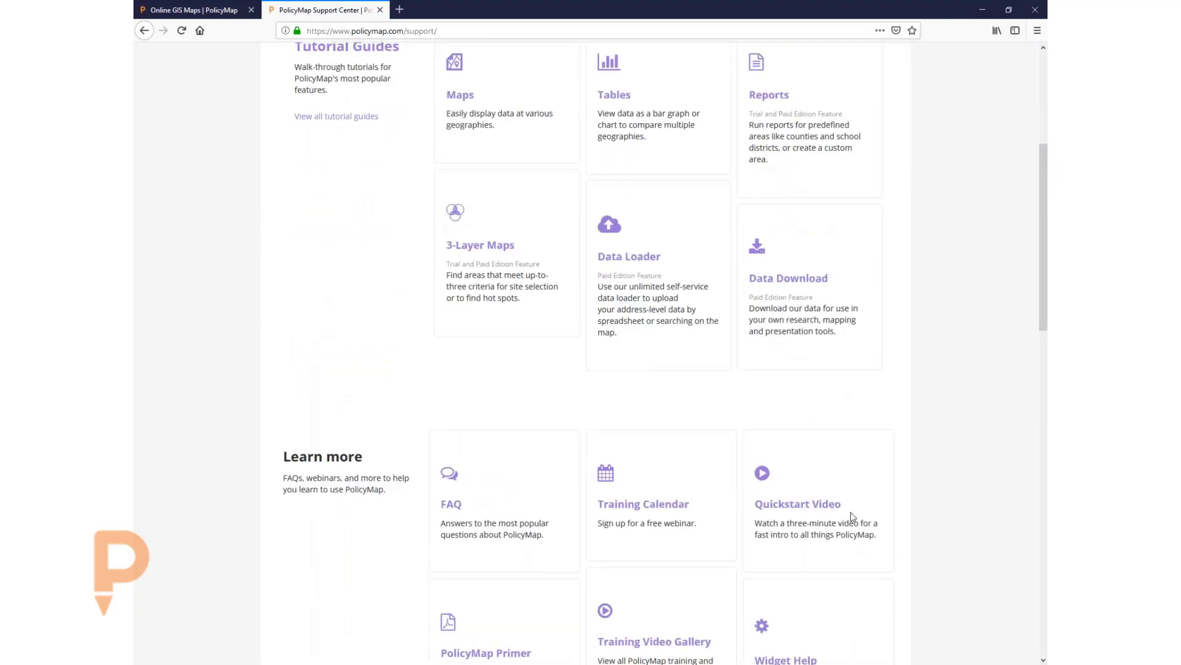
pyautogui.scroll(-1, 853, 515)
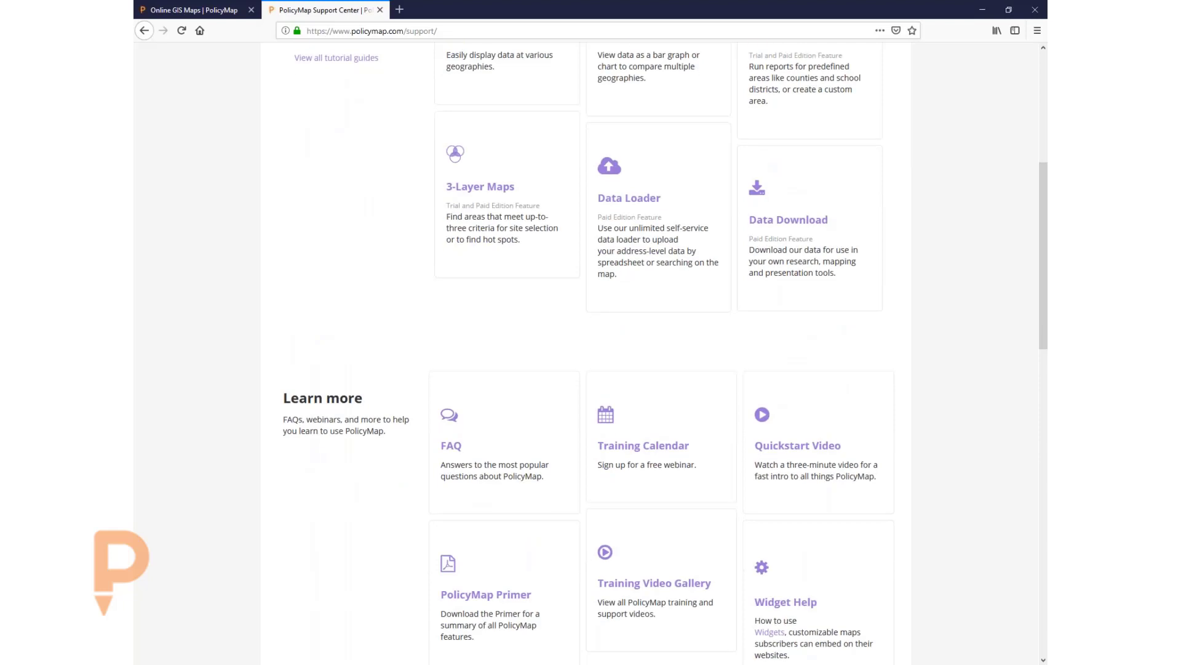
pyautogui.scroll(6, 860, 511)
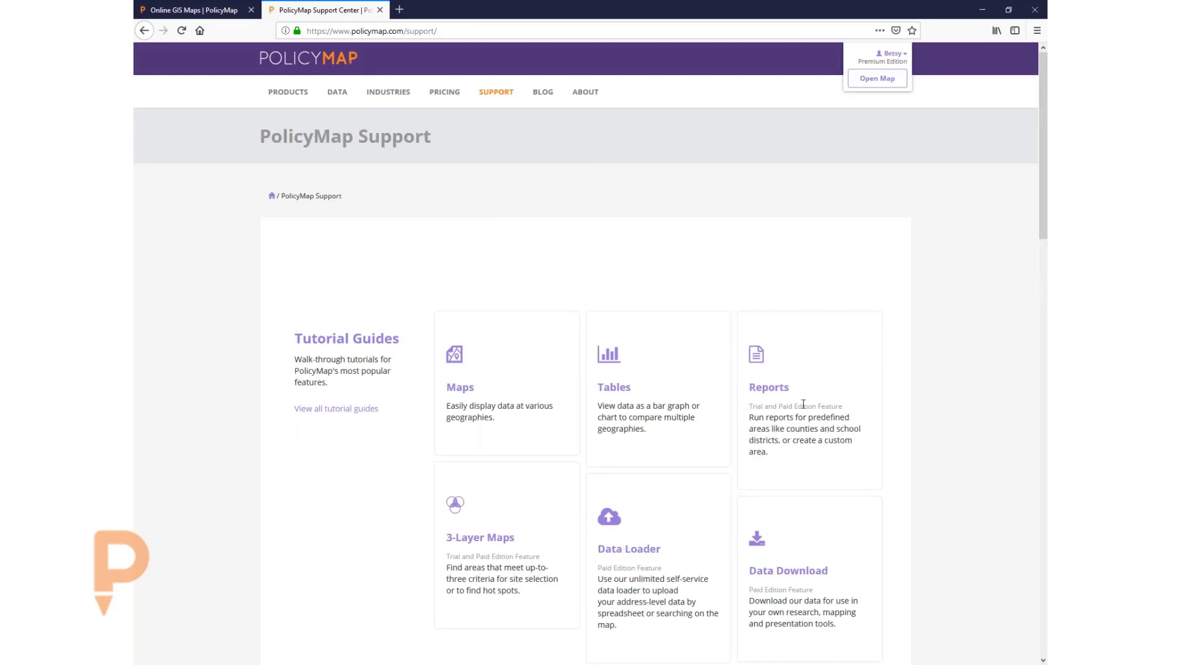
# View the Mapchats blog page and open the PolicyMap mapping application.
pyautogui.click(550, 98)
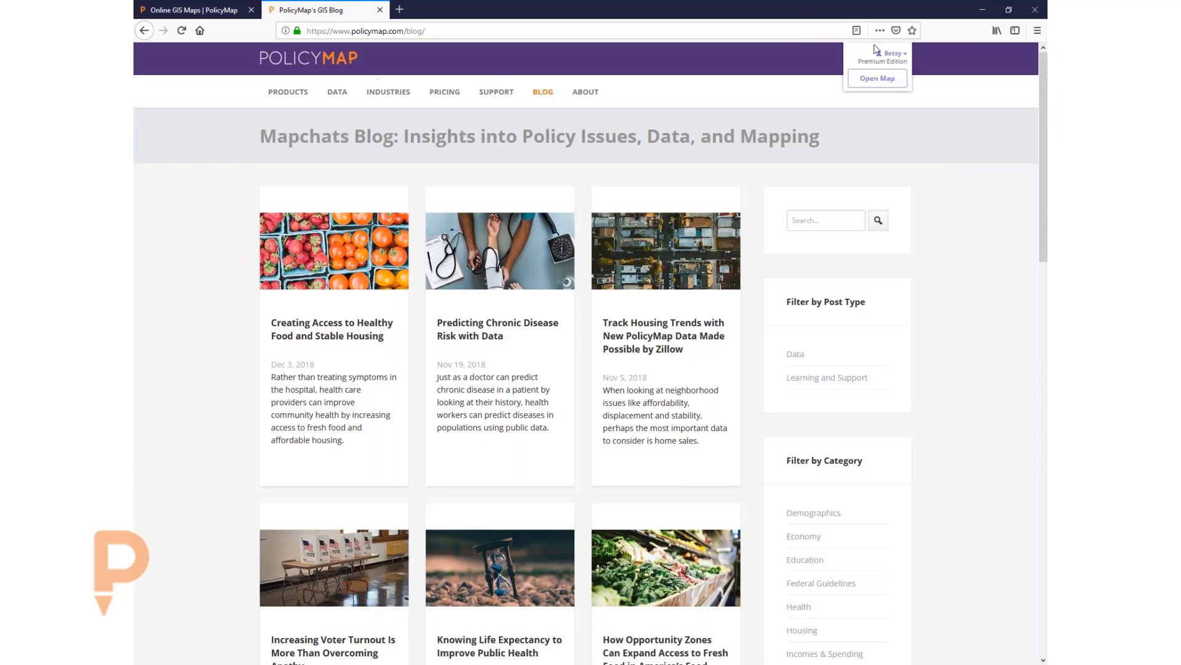
pyautogui.moveTo(891, 54)
pyautogui.click(891, 80)
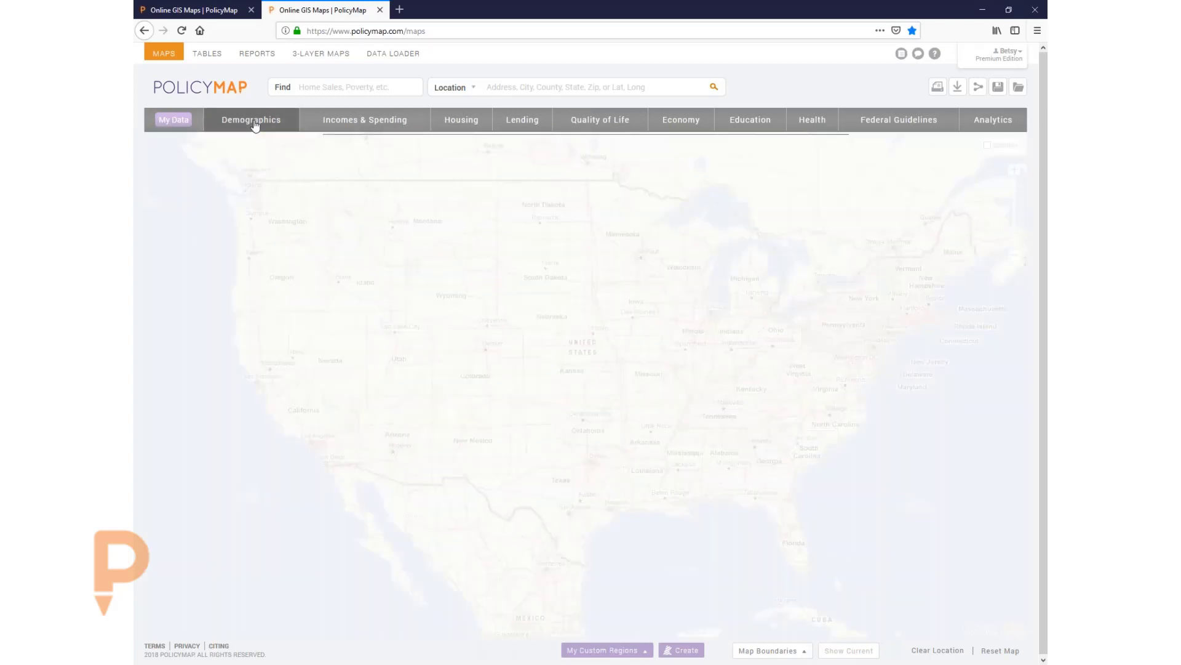
# Look through the data categories and map the Population Density data layer from Demographics.
pyautogui.moveTo(345, 126)
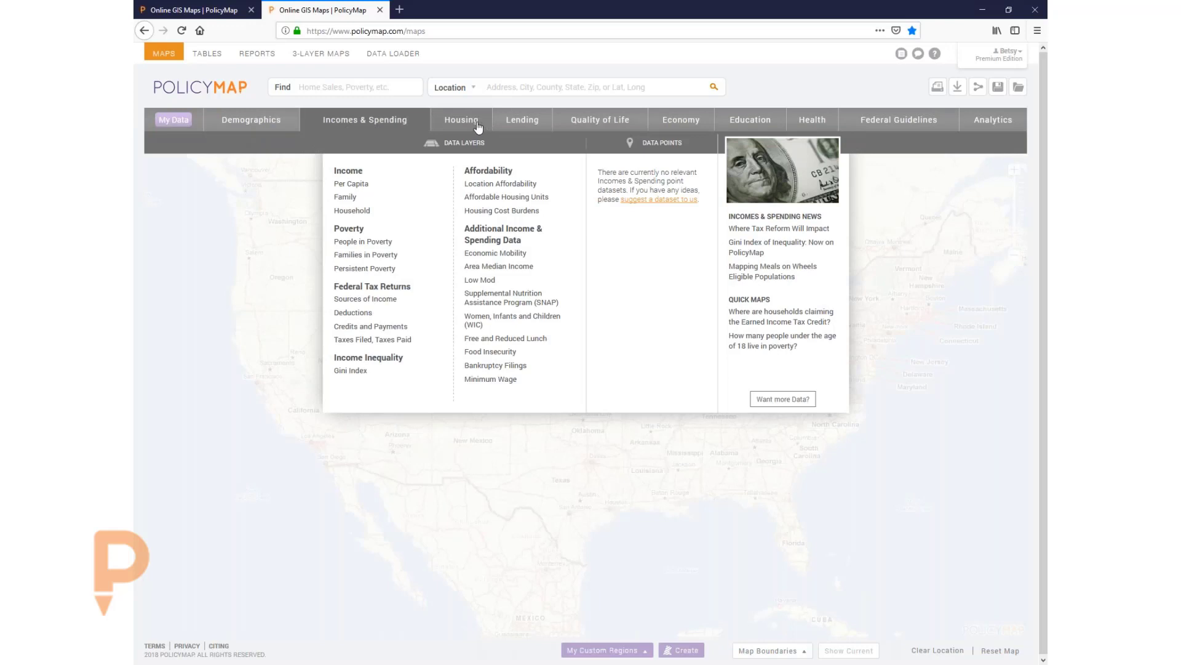
pyautogui.moveTo(479, 127)
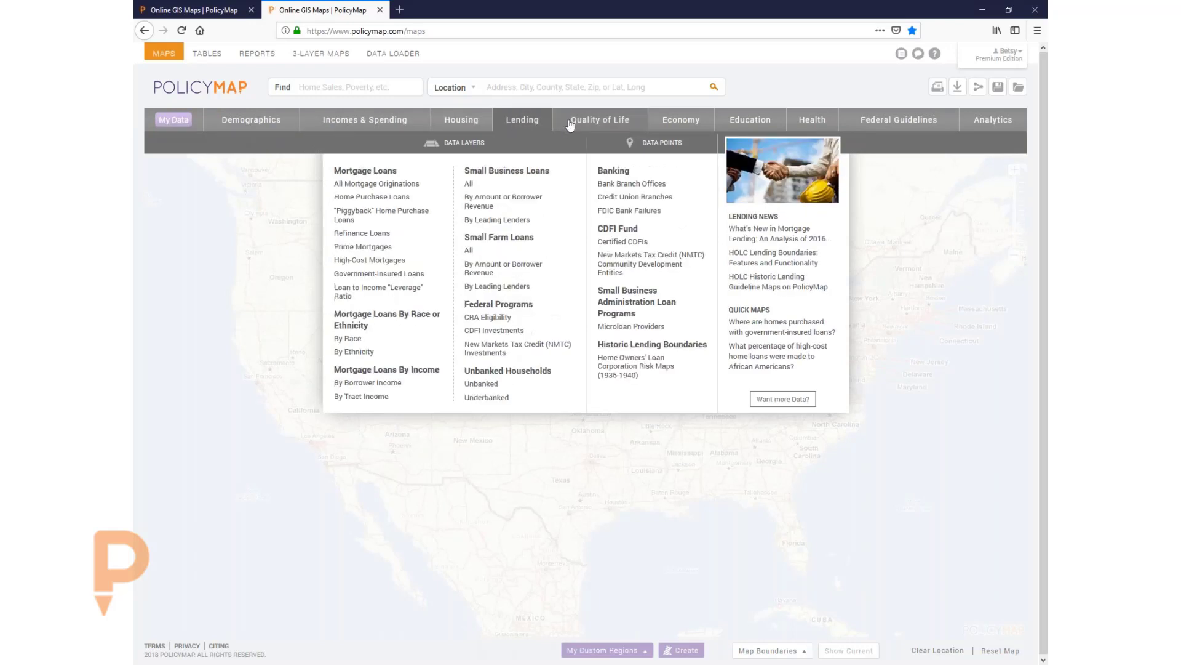
pyautogui.moveTo(586, 125)
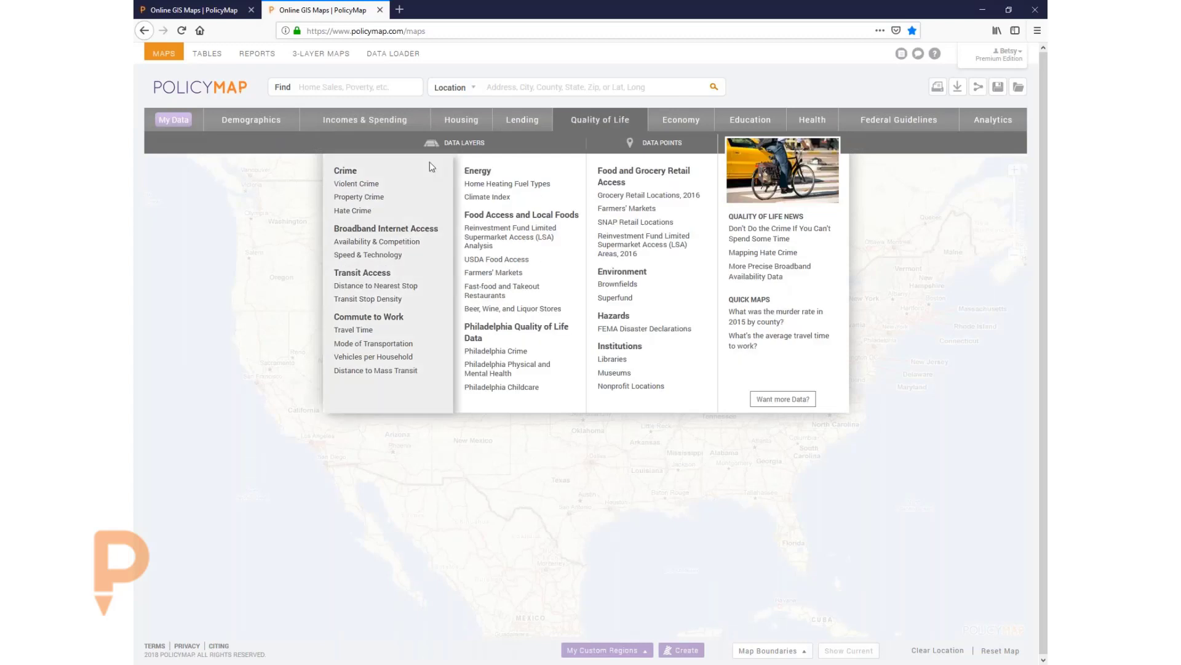
pyautogui.moveTo(381, 183)
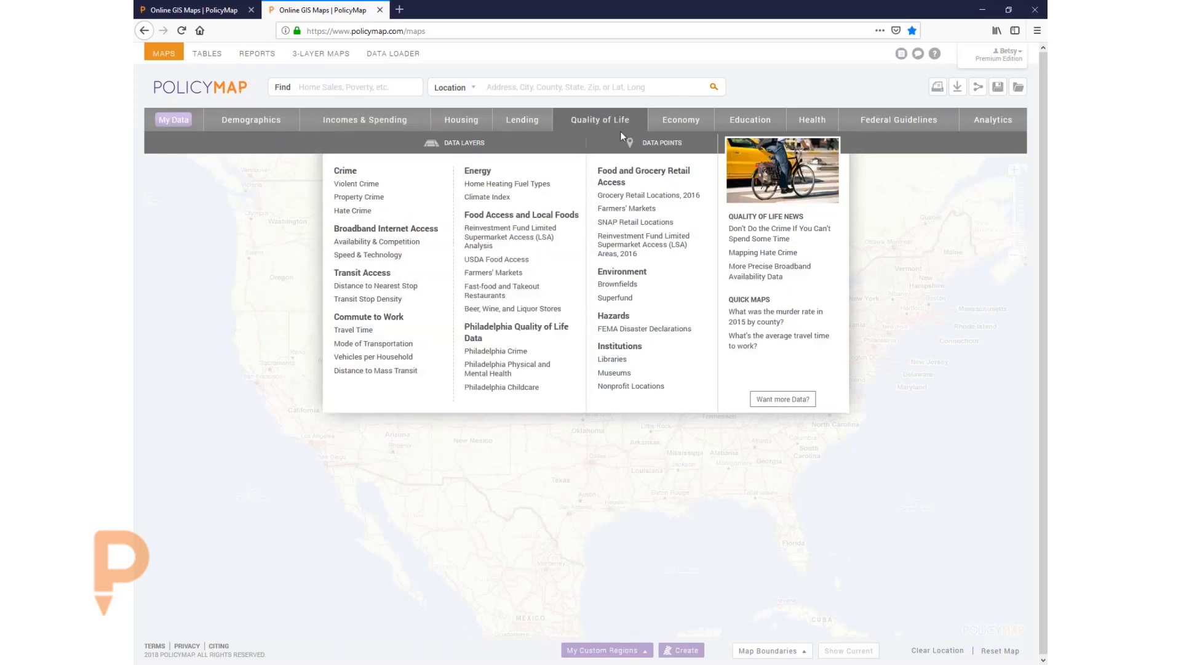
pyautogui.click(272, 120)
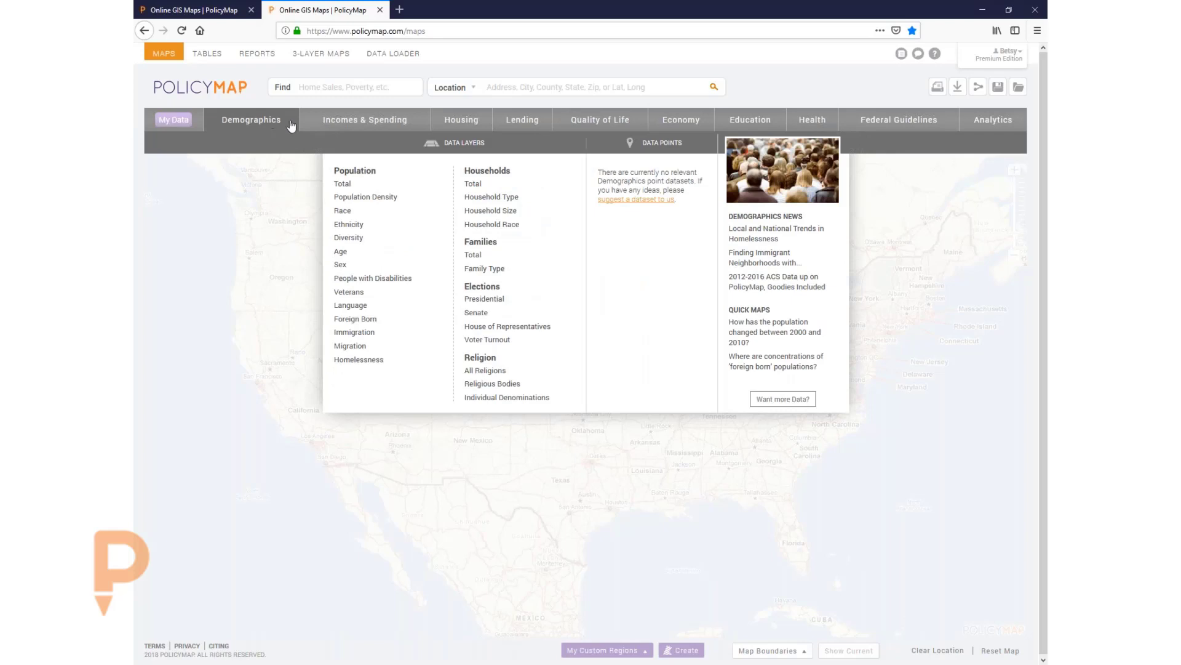
pyautogui.click(371, 197)
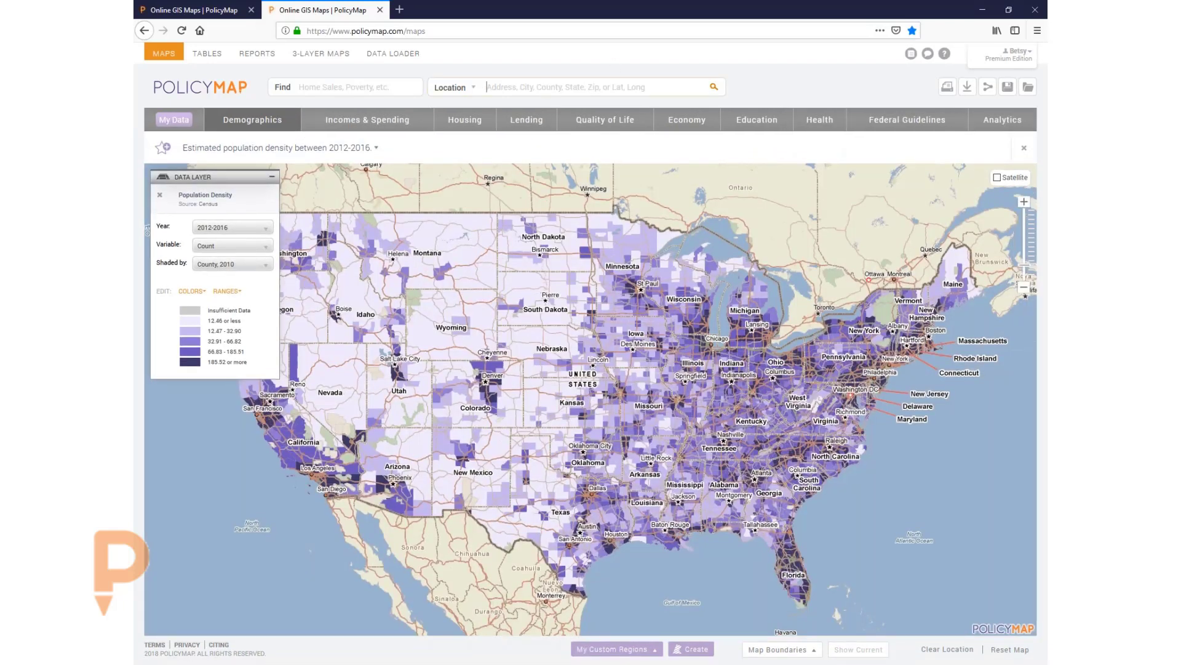
# Search for the location "rochester" and show the city of Rochester, NY on the map.
pyautogui.click(475, 89)
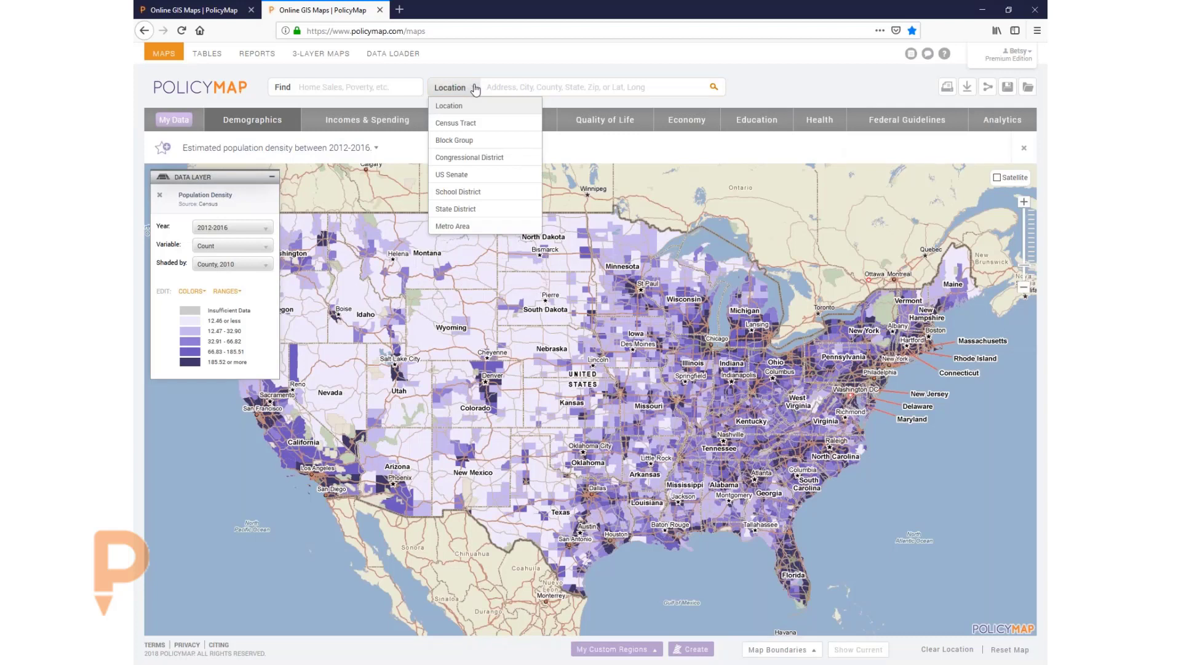
pyautogui.click(535, 89)
pyautogui.write('roc')
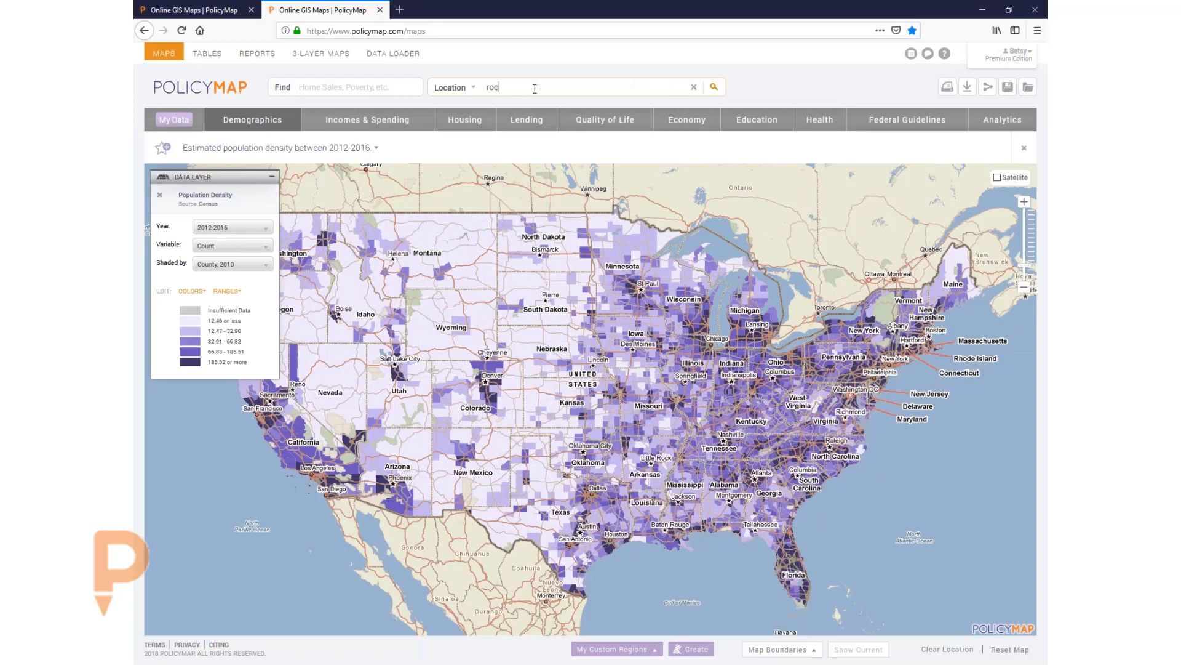
pyautogui.write('hester')
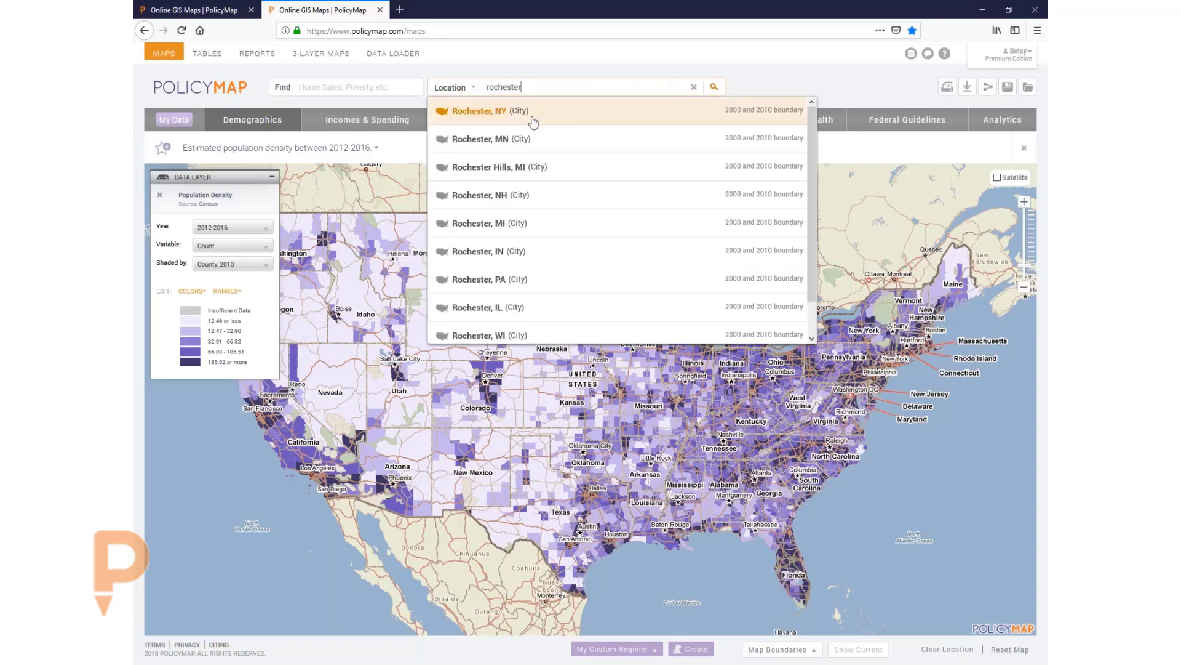
pyautogui.click(533, 121)
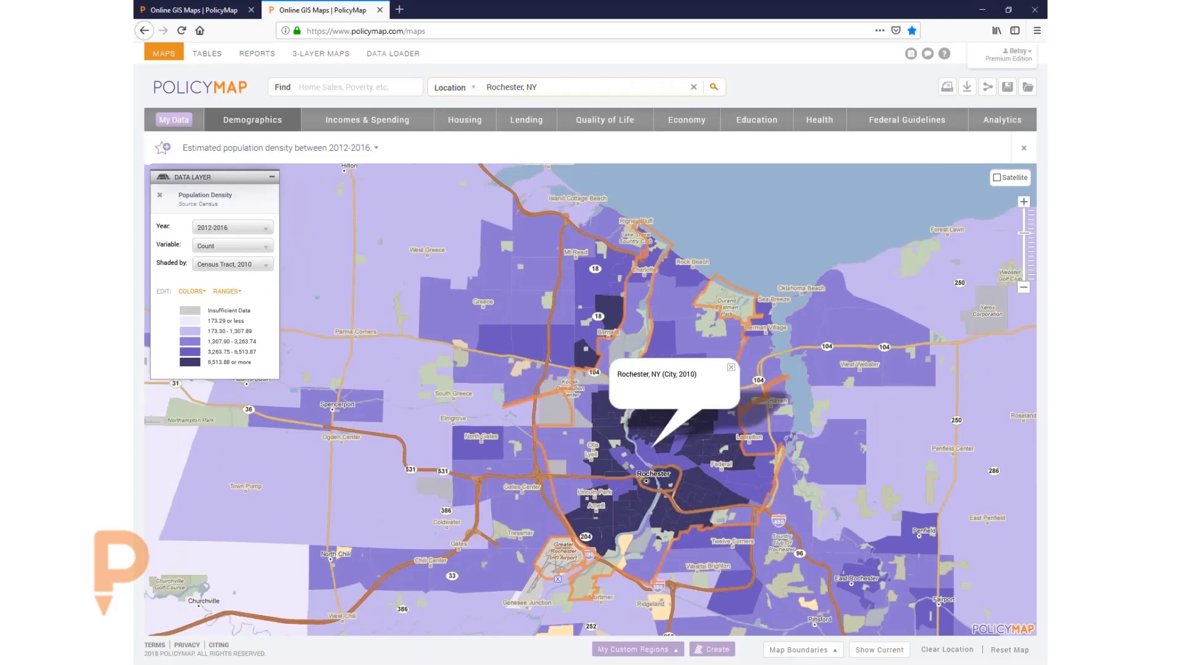
# View the population density details of a block group near downtown Rochester, close them, and show those of another block group farther north.
pyautogui.click(1024, 202)
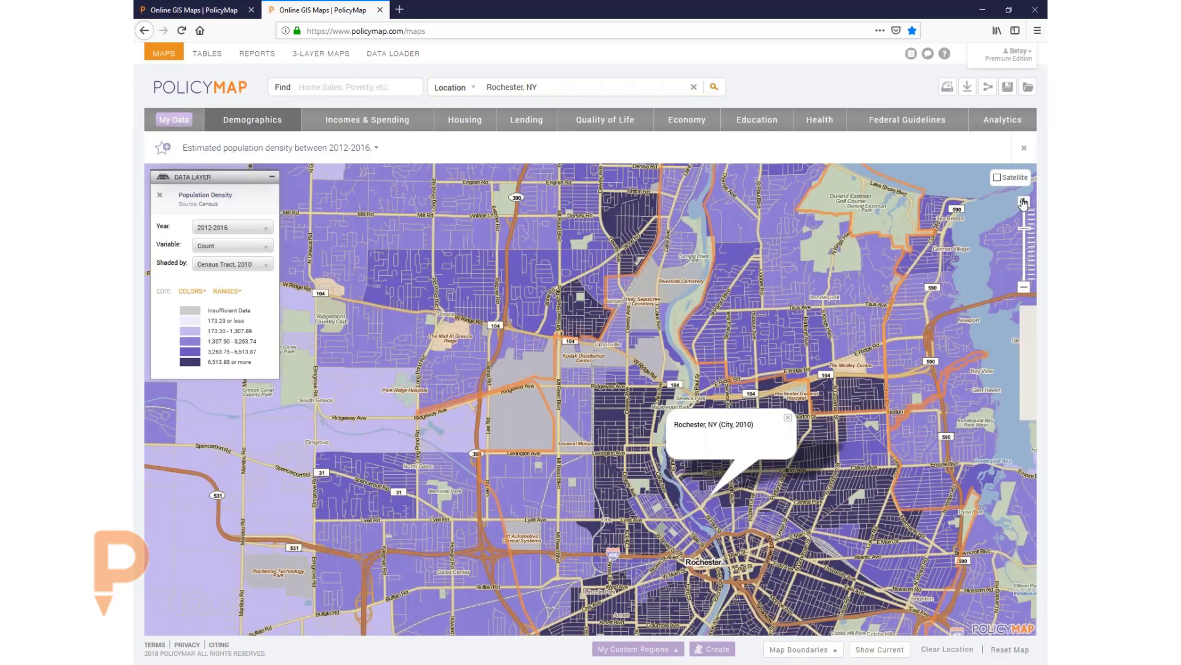
pyautogui.click(1023, 202)
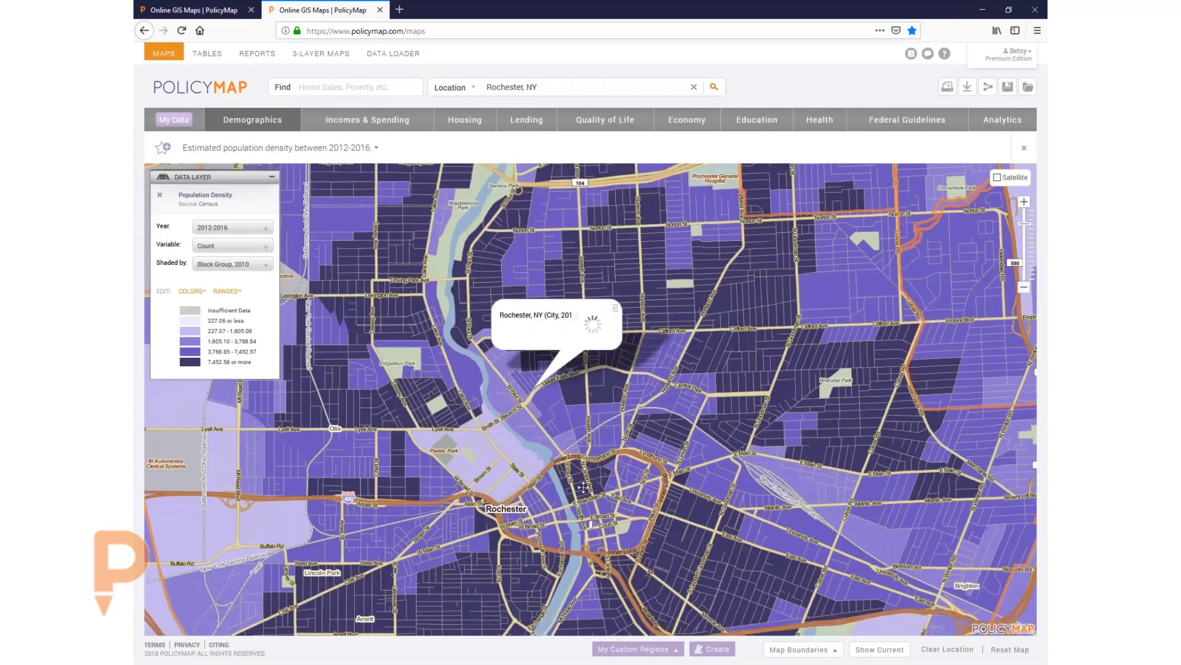
pyautogui.click(583, 487)
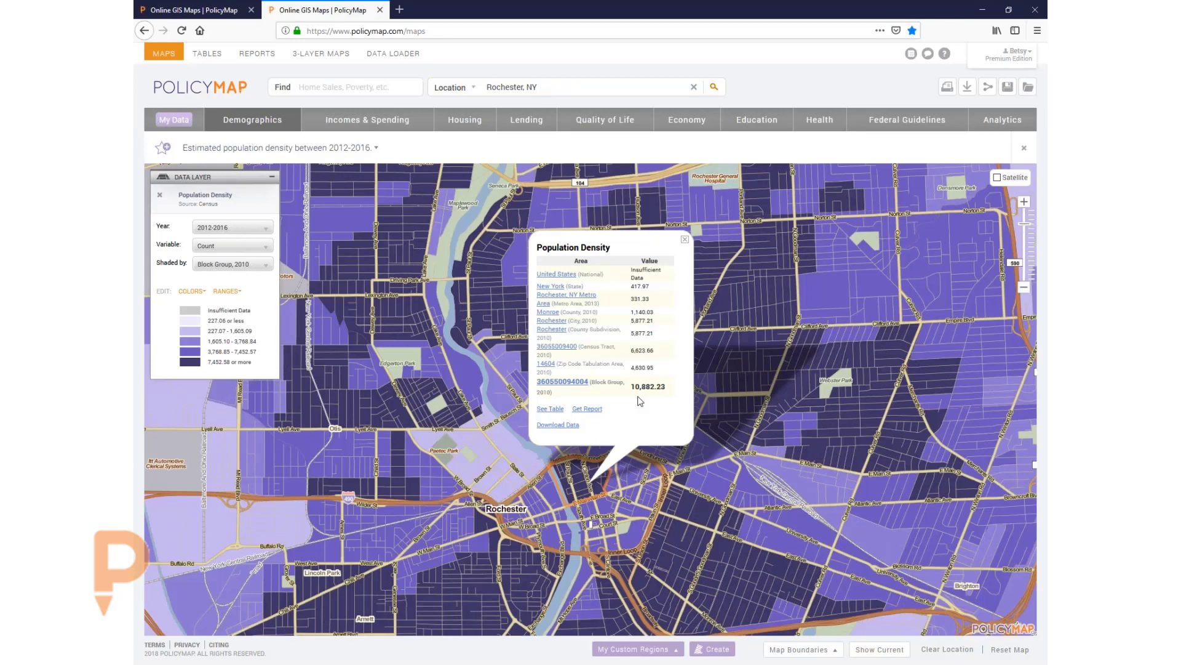
pyautogui.click(684, 242)
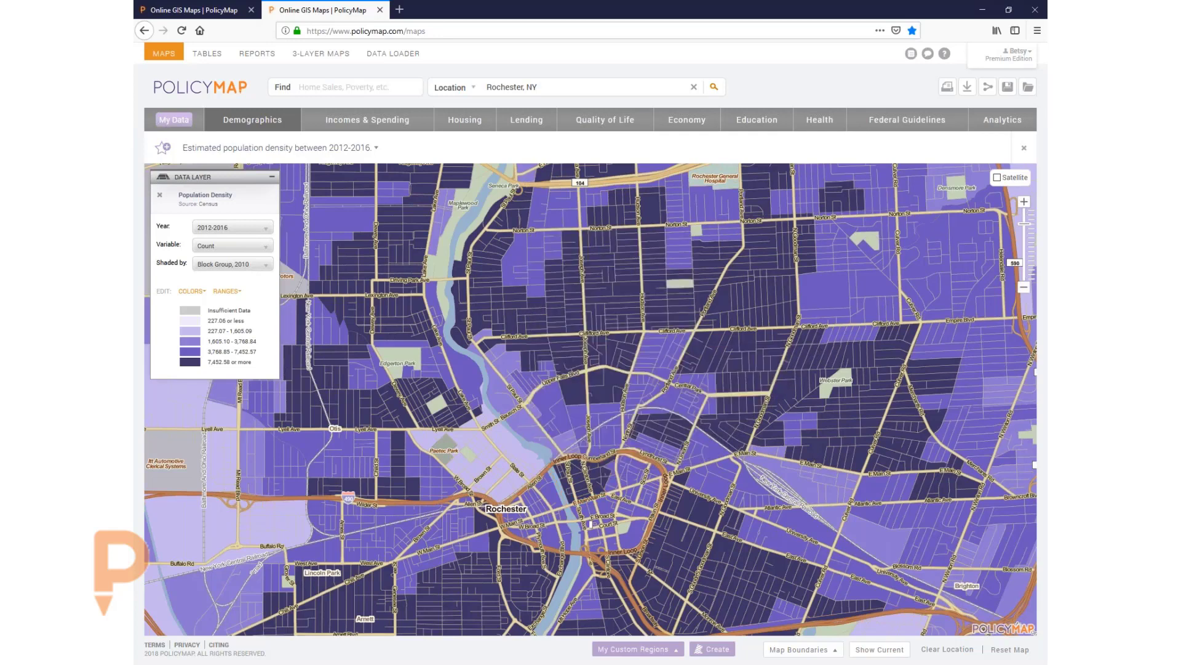
pyautogui.click(593, 324)
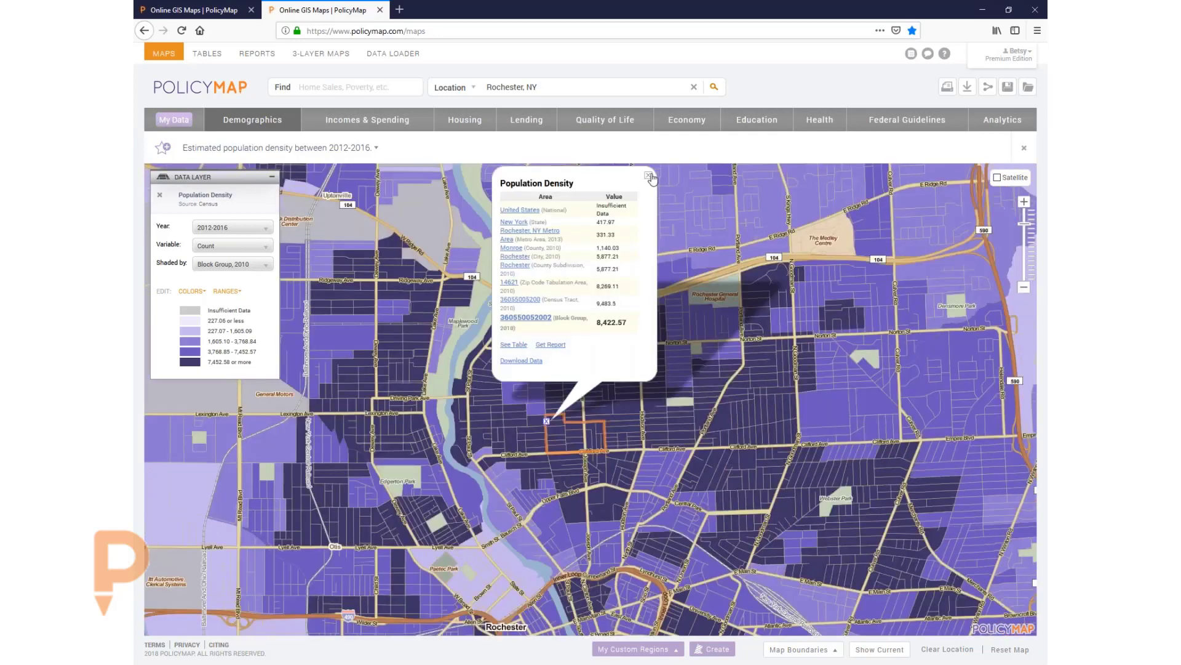
# Map the Non-White data layer from the Race category of Demographics, shaded by census tract across Rochester.
pyautogui.click(245, 125)
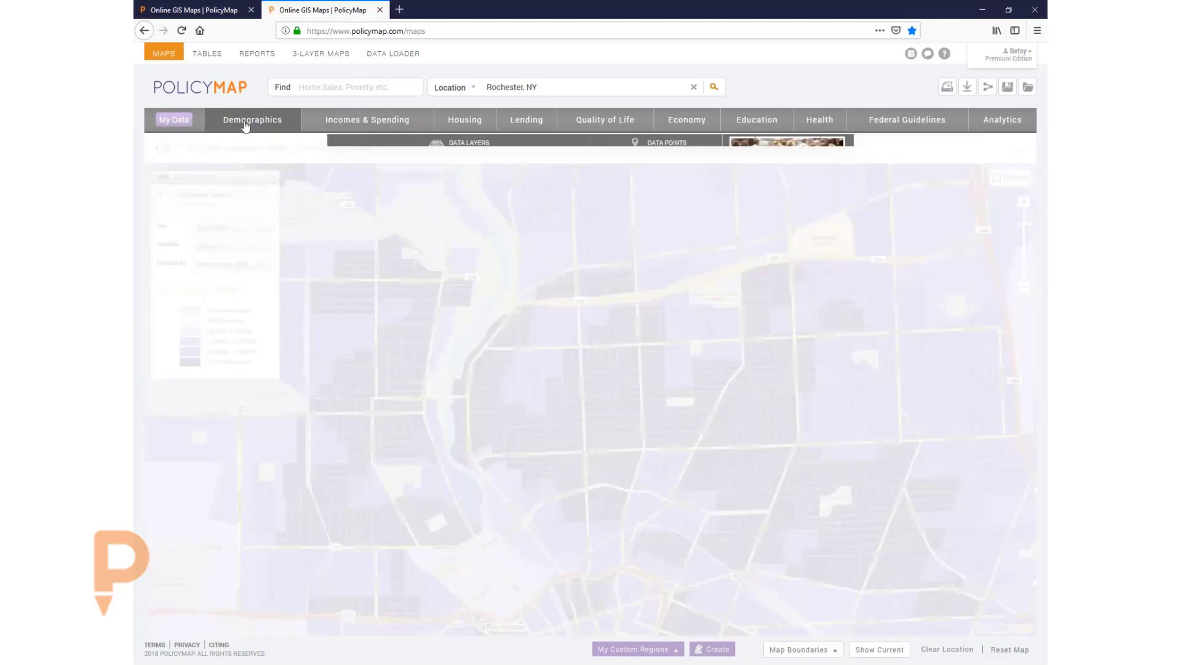
pyautogui.moveTo(363, 220)
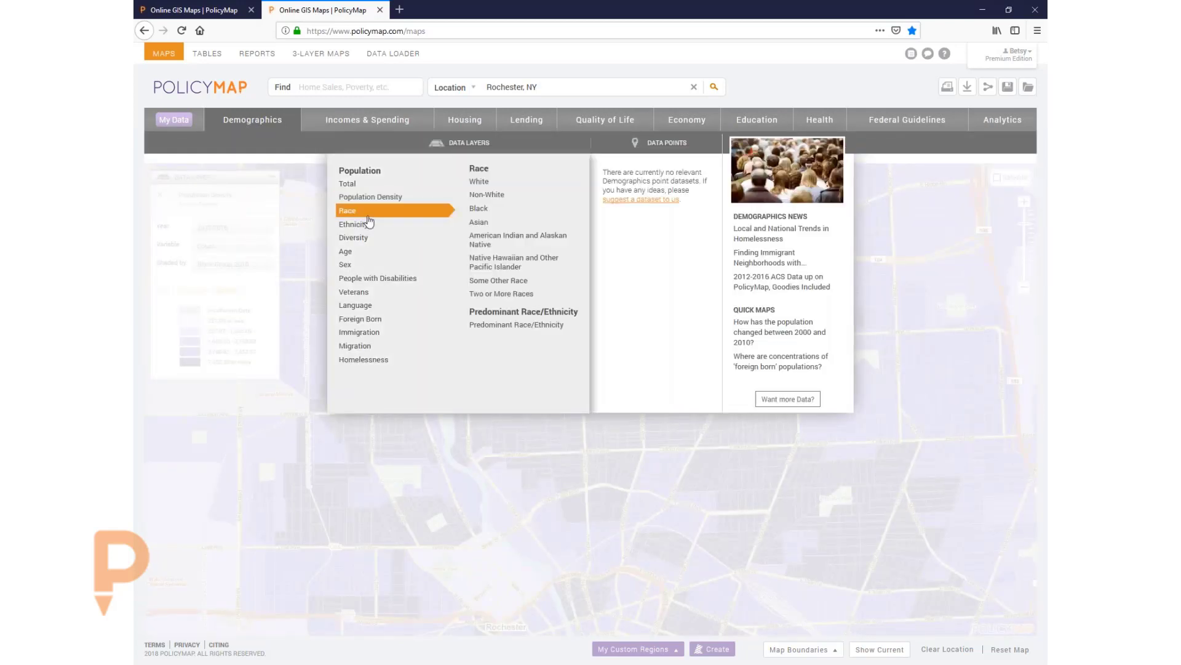
pyautogui.click(486, 195)
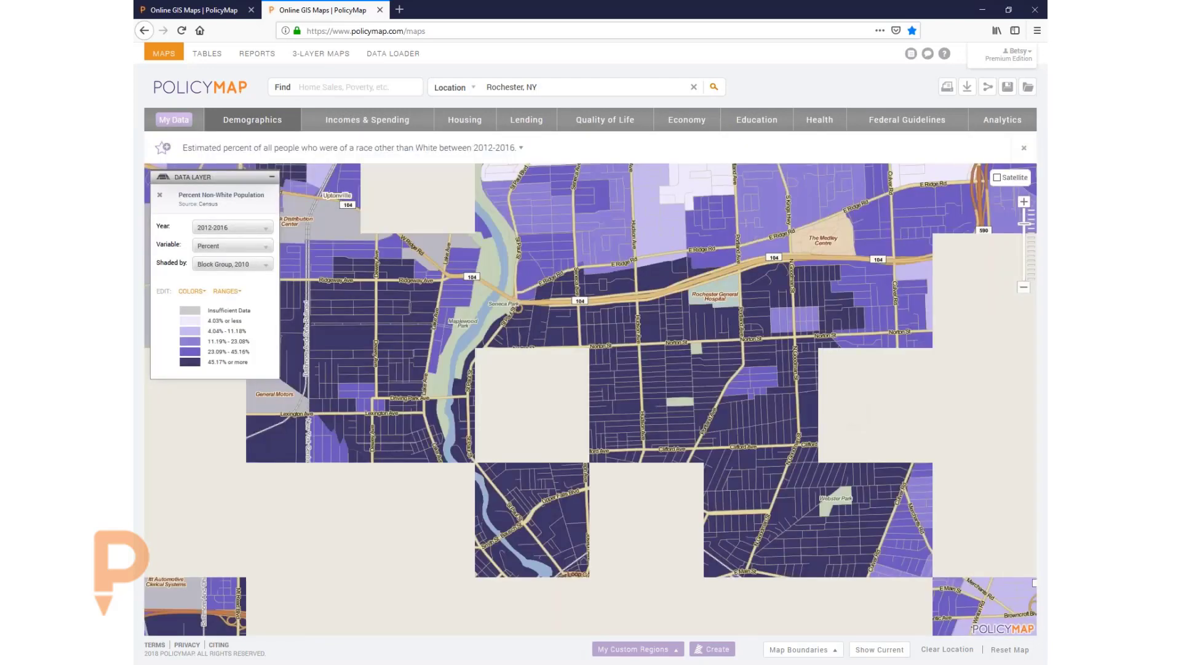
pyautogui.click(1025, 288)
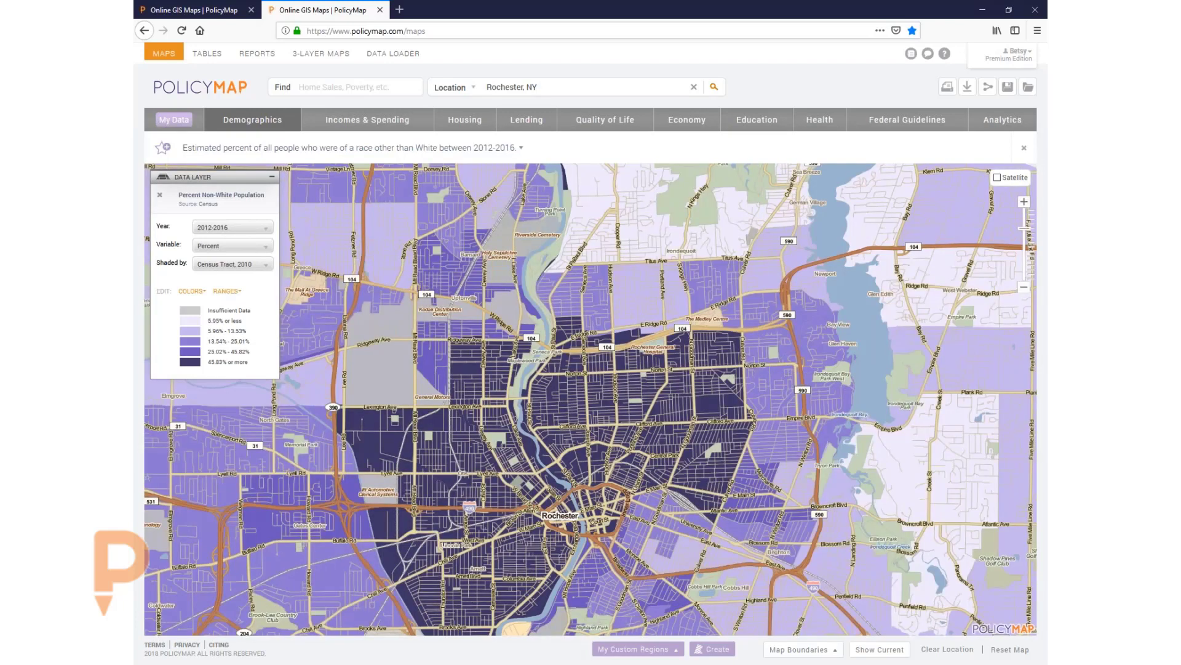
# Look at the Sex data options and map the Age Less than 5 layer for People with Disabilities from Demographics.
pyautogui.click(253, 120)
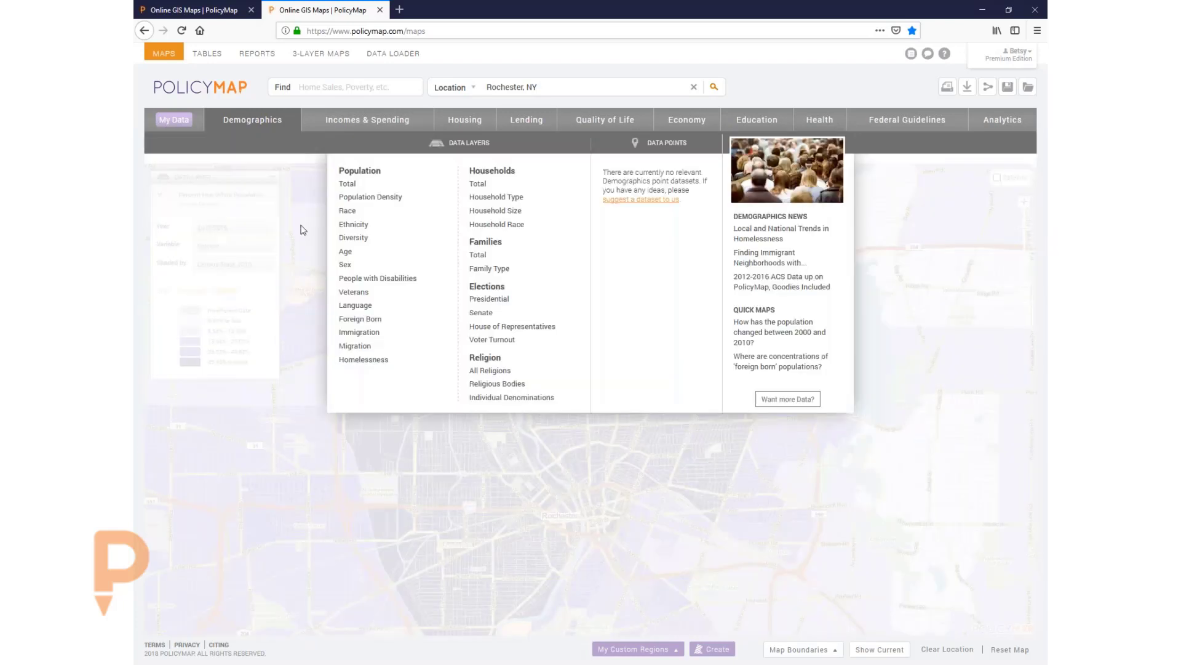
pyautogui.moveTo(369, 264)
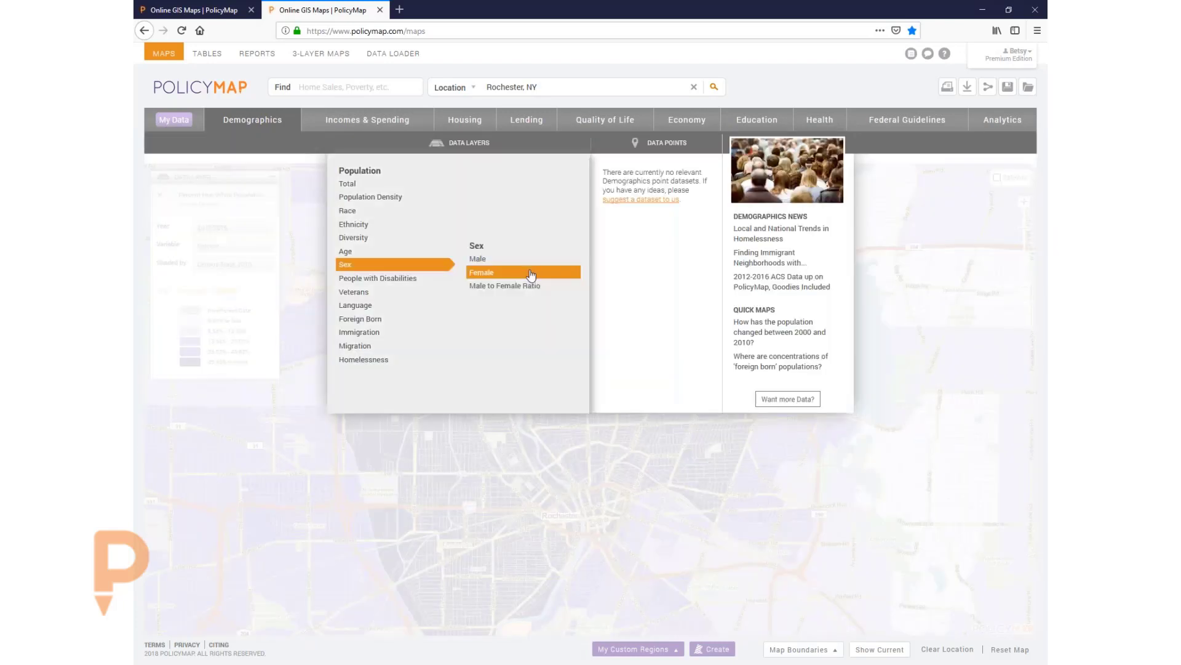
pyautogui.moveTo(441, 282)
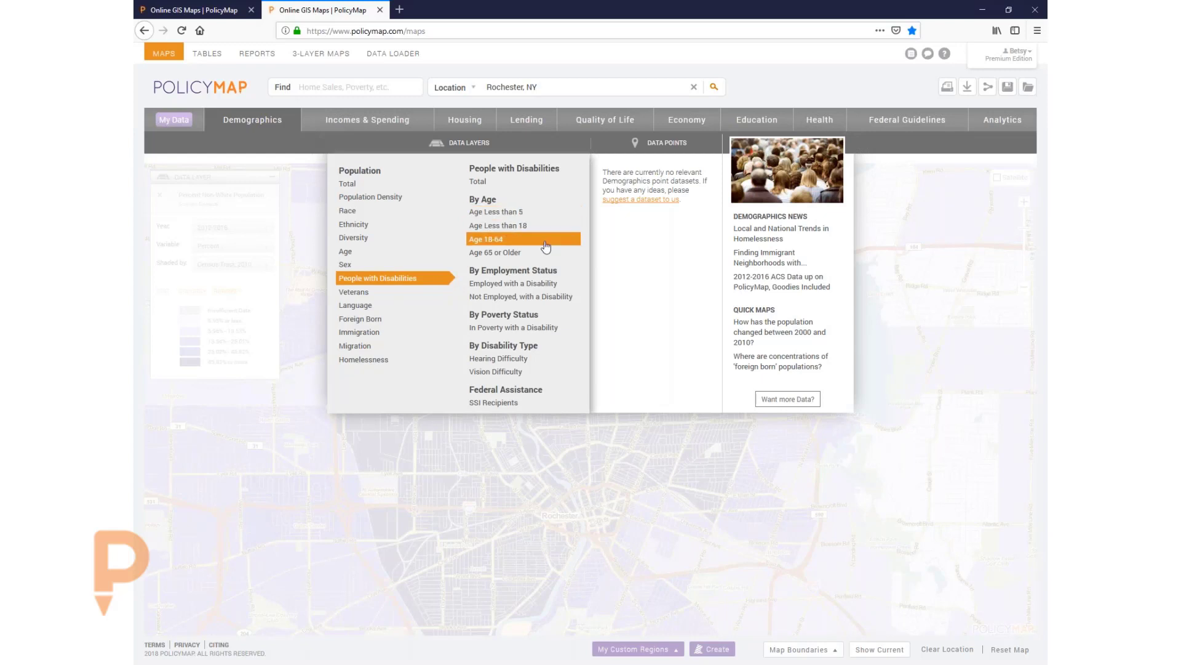
pyautogui.click(569, 212)
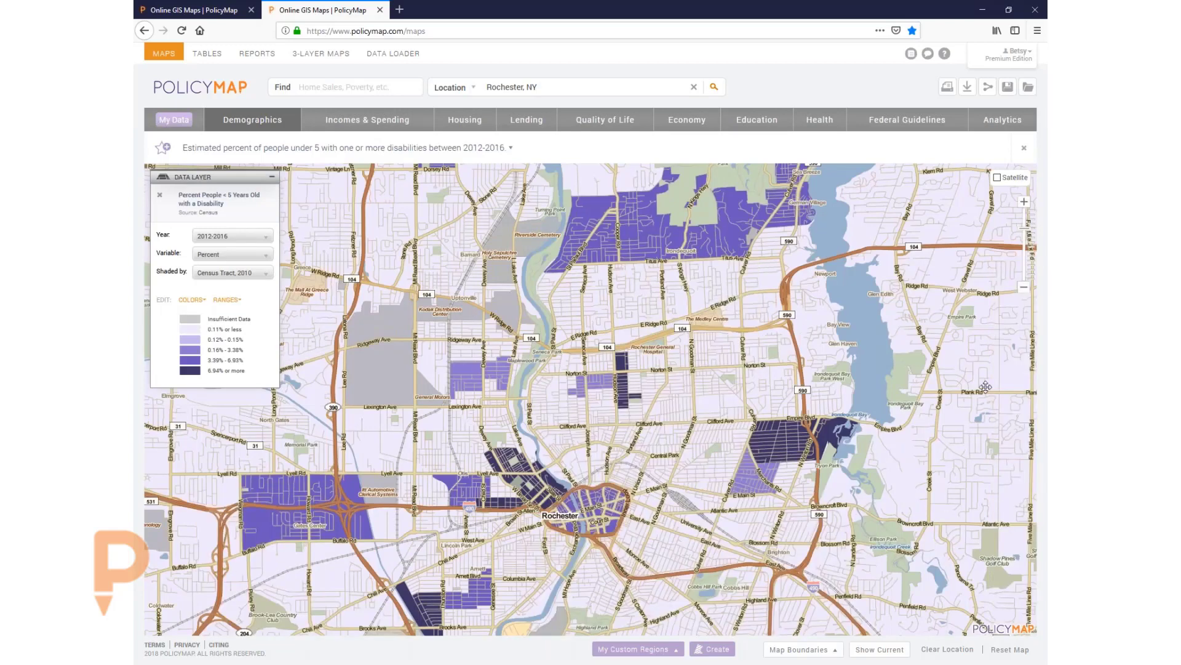
# View the disability details of a census tract northwest of downtown Rochester, close them, and check the Variable and Shaded by options.
pyautogui.click(540, 477)
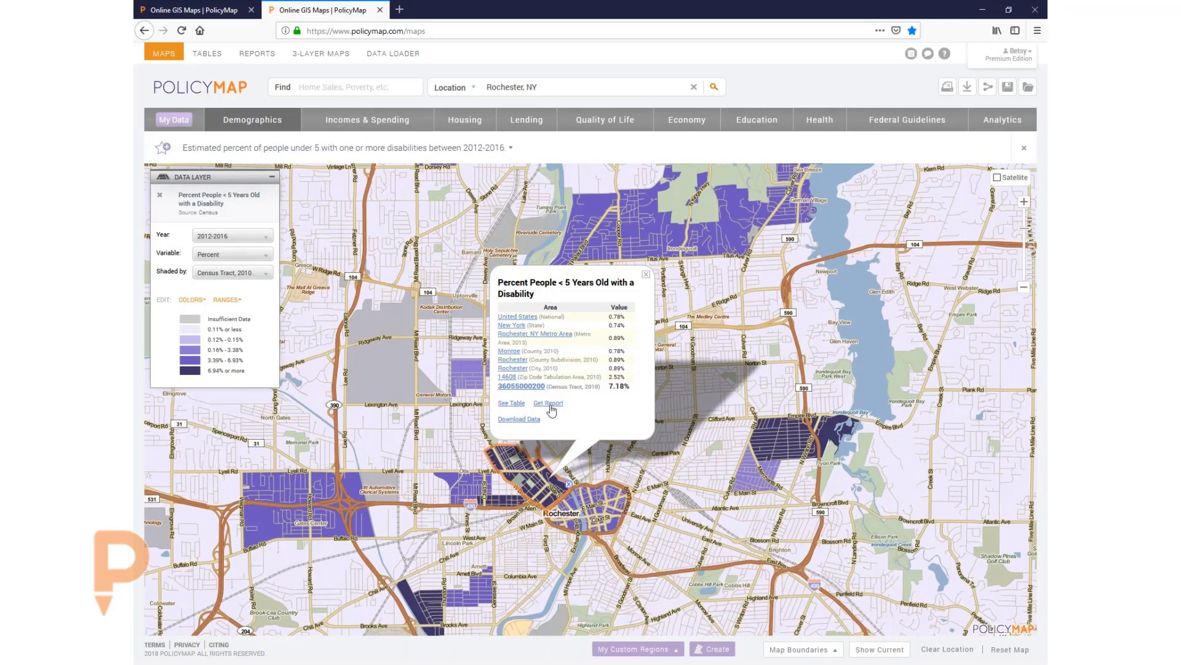
pyautogui.click(646, 277)
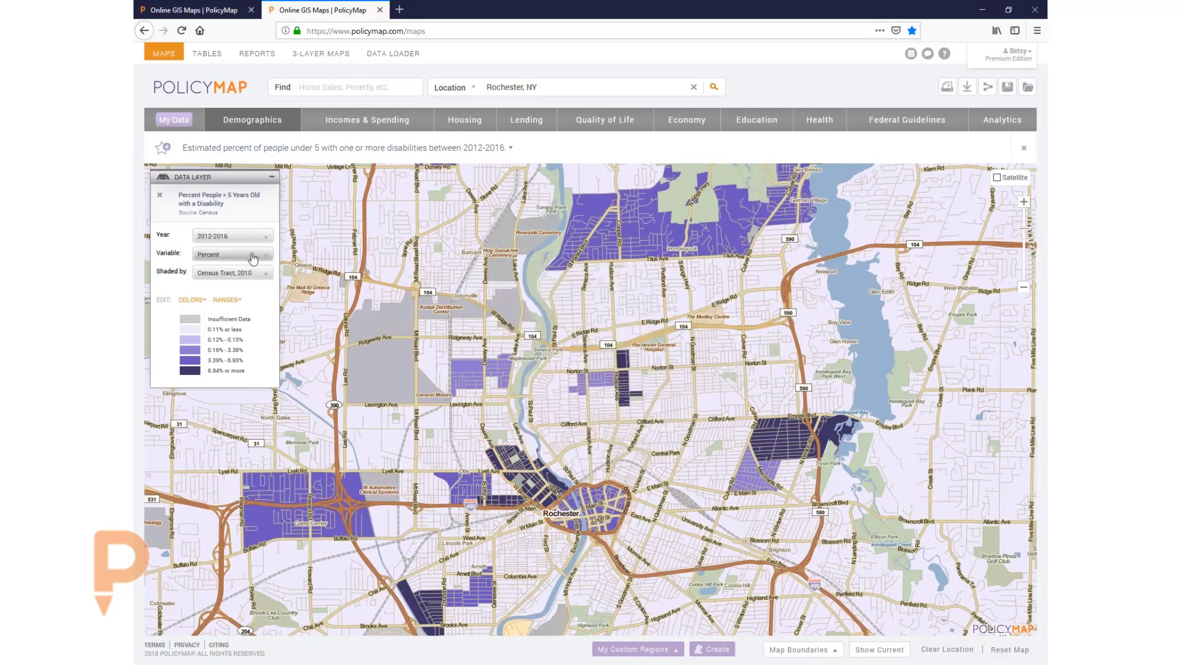
pyautogui.click(253, 256)
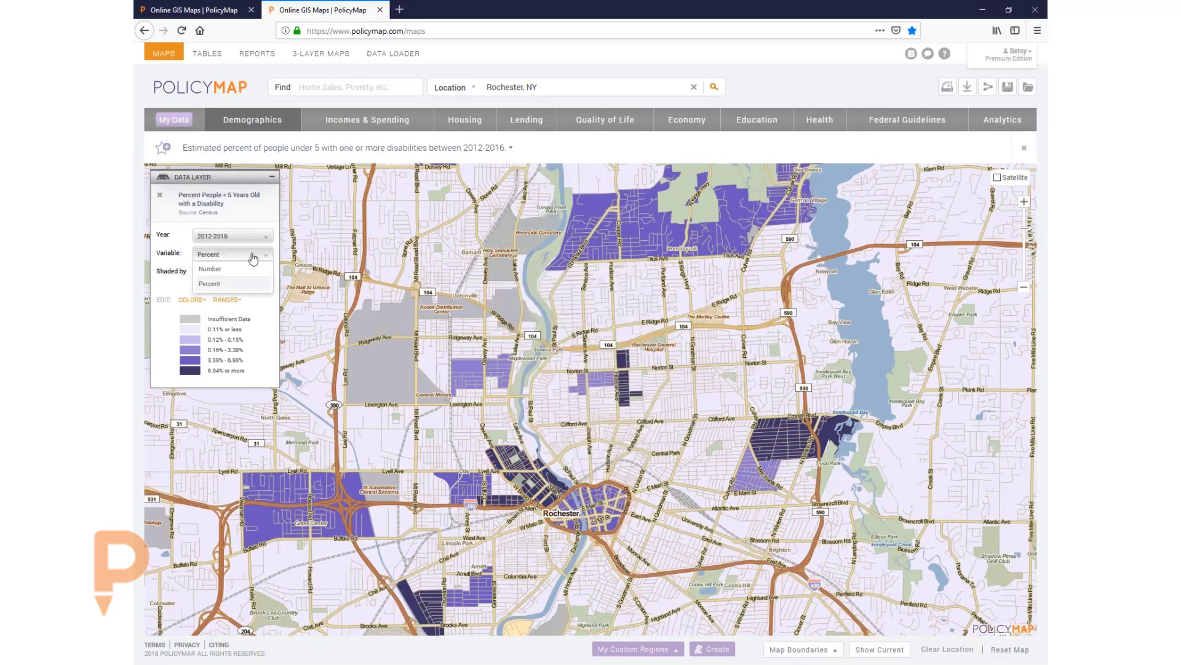
pyautogui.click(252, 256)
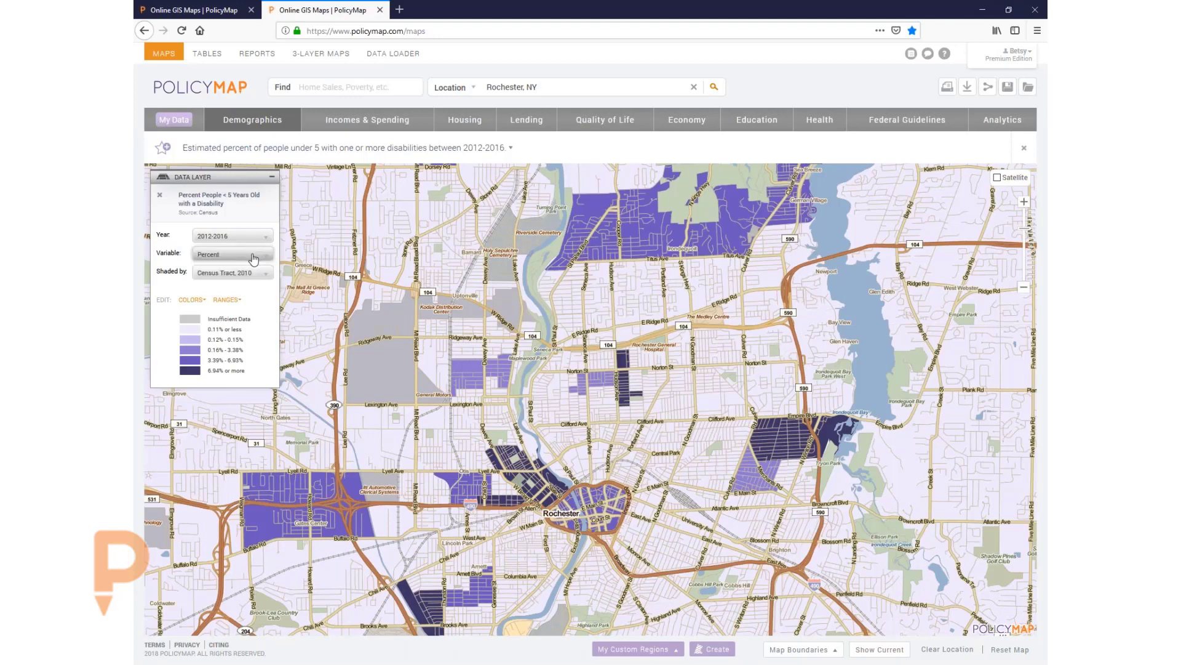
pyautogui.click(260, 274)
pyautogui.click(259, 275)
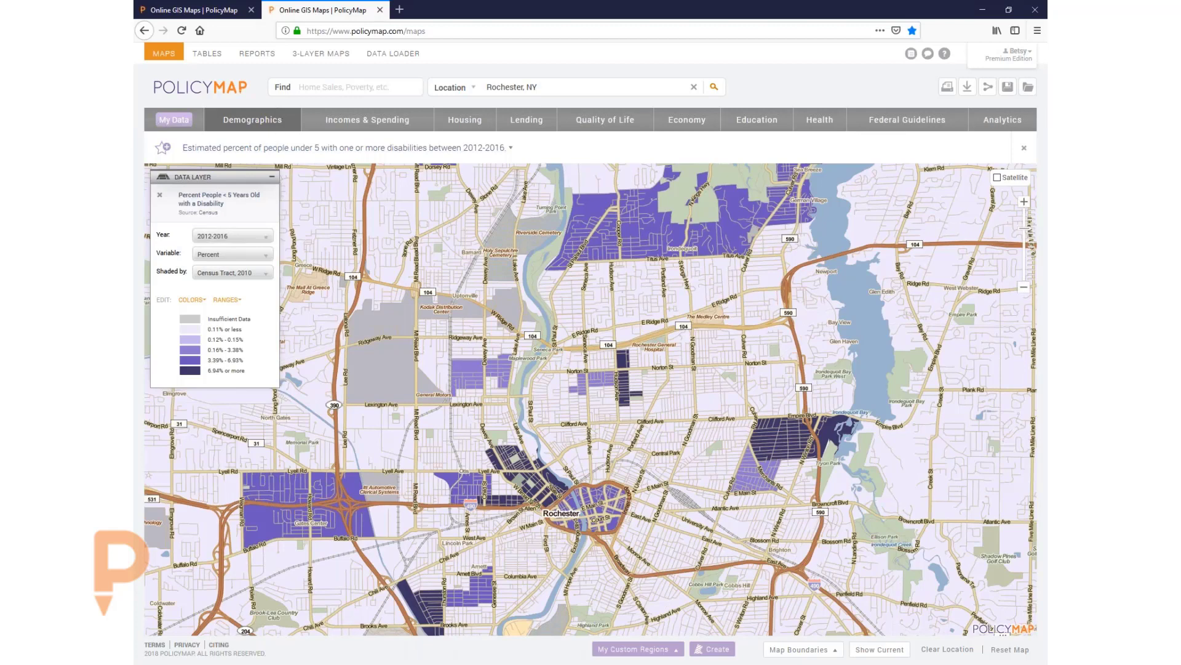
# Look at the Veterans data options and map the Predominant Language layer excluding English and Spanish from Demographics.
pyautogui.click(252, 119)
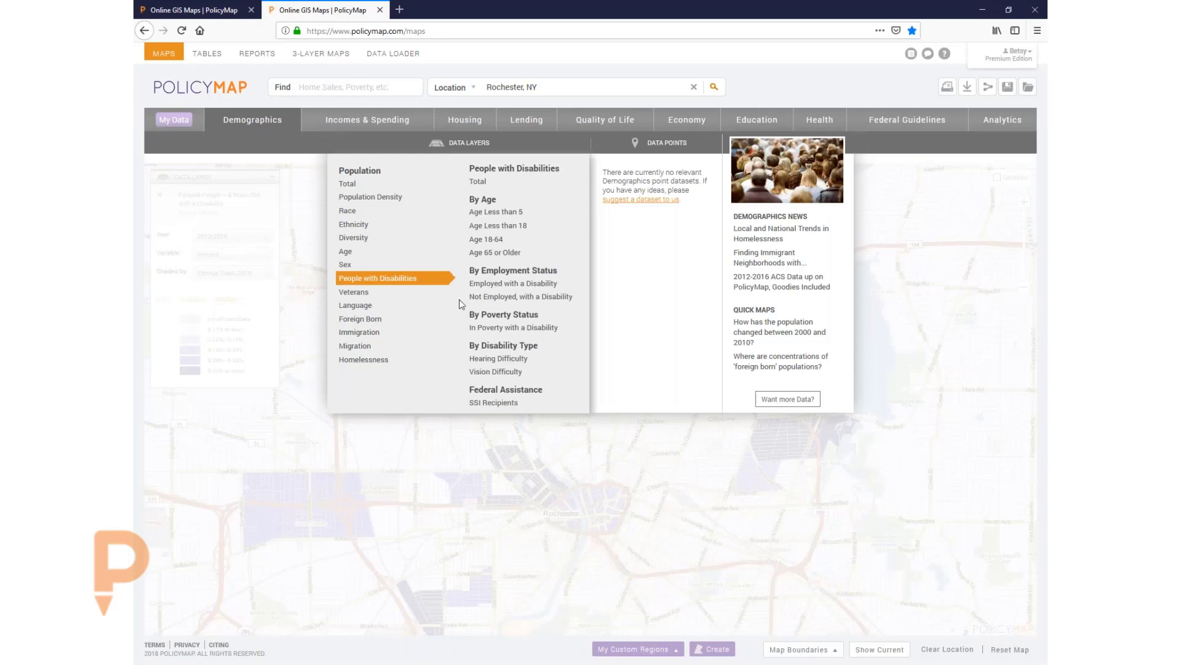
pyautogui.moveTo(480, 292)
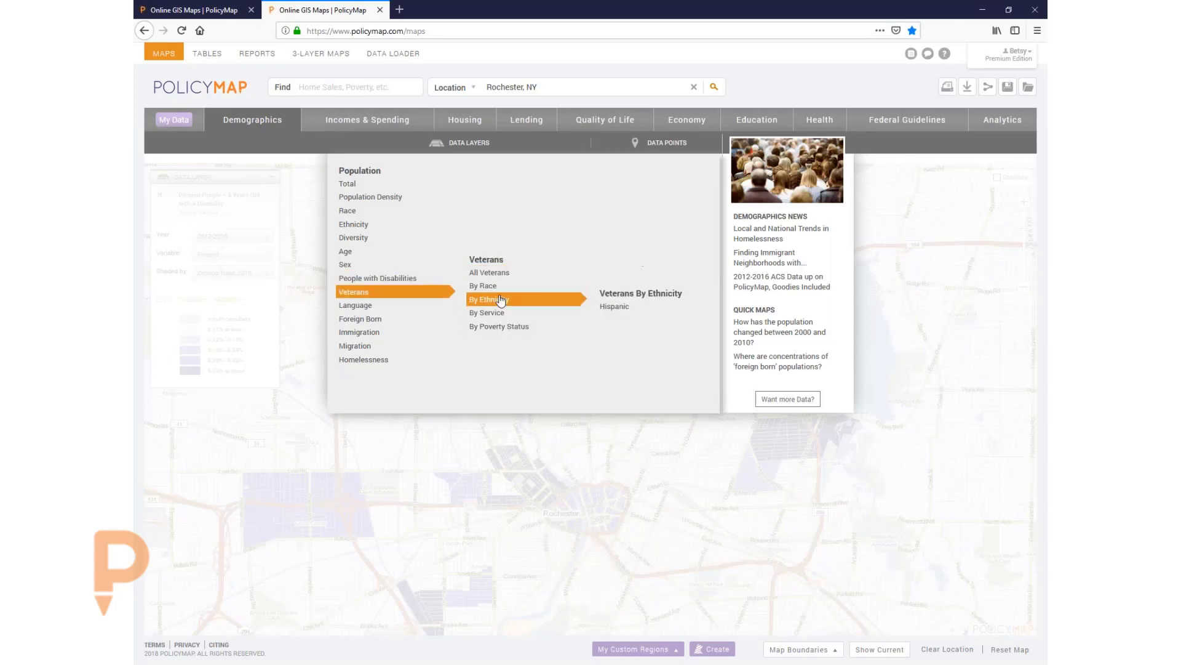
pyautogui.moveTo(430, 304)
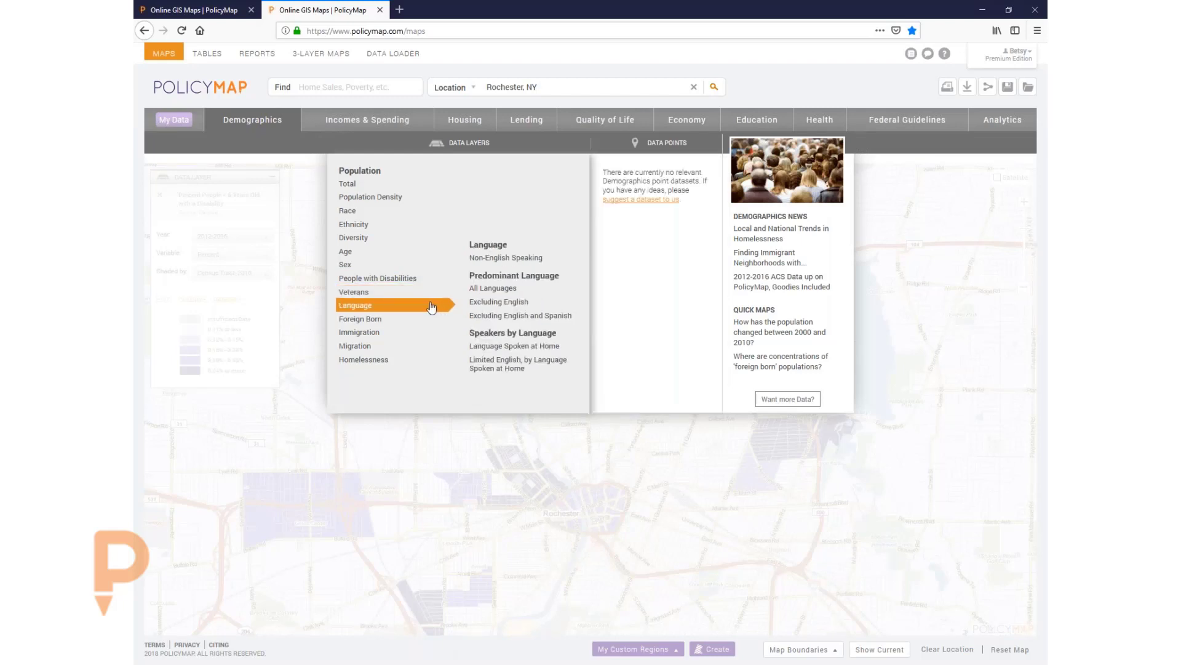
pyautogui.click(502, 318)
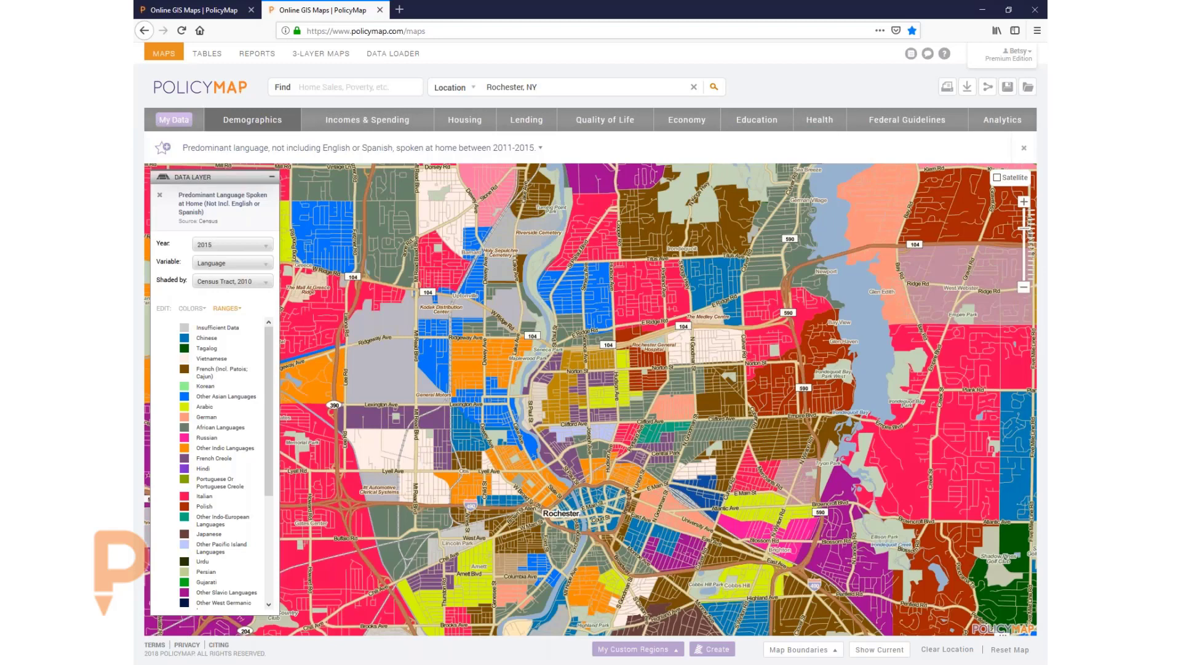
# View the predominant language details of two census tracts southeast and south of downtown Rochester, closing each one.
pyautogui.moveTo(715, 554); pyautogui.dragTo(716, 499)
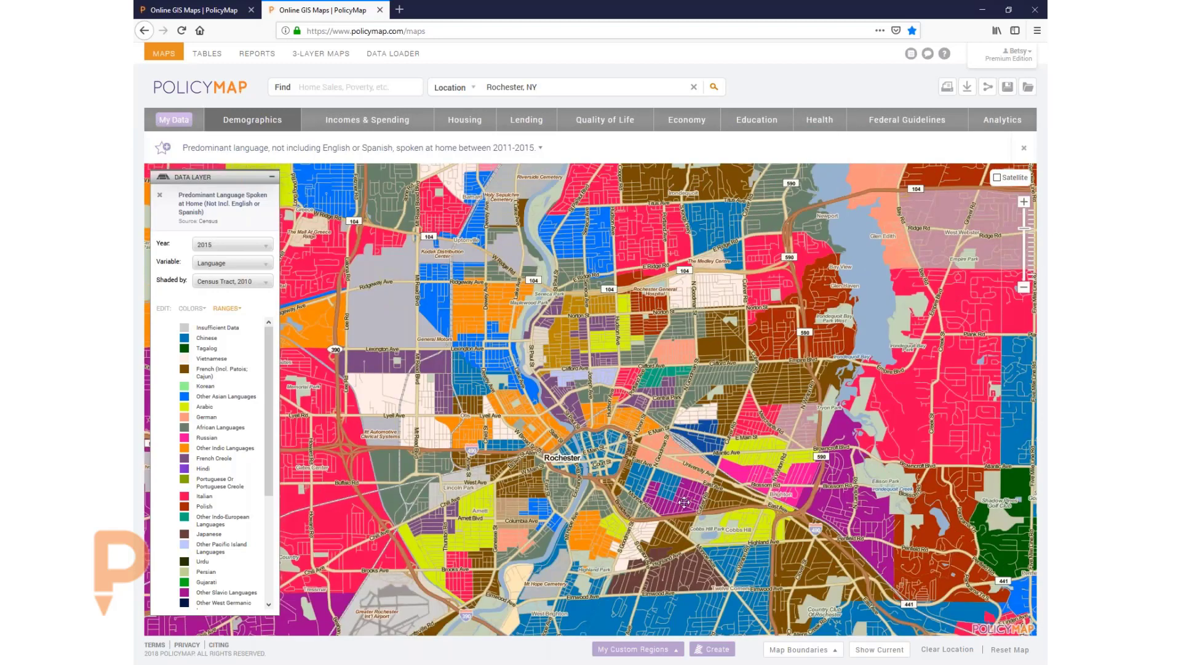
pyautogui.click(685, 502)
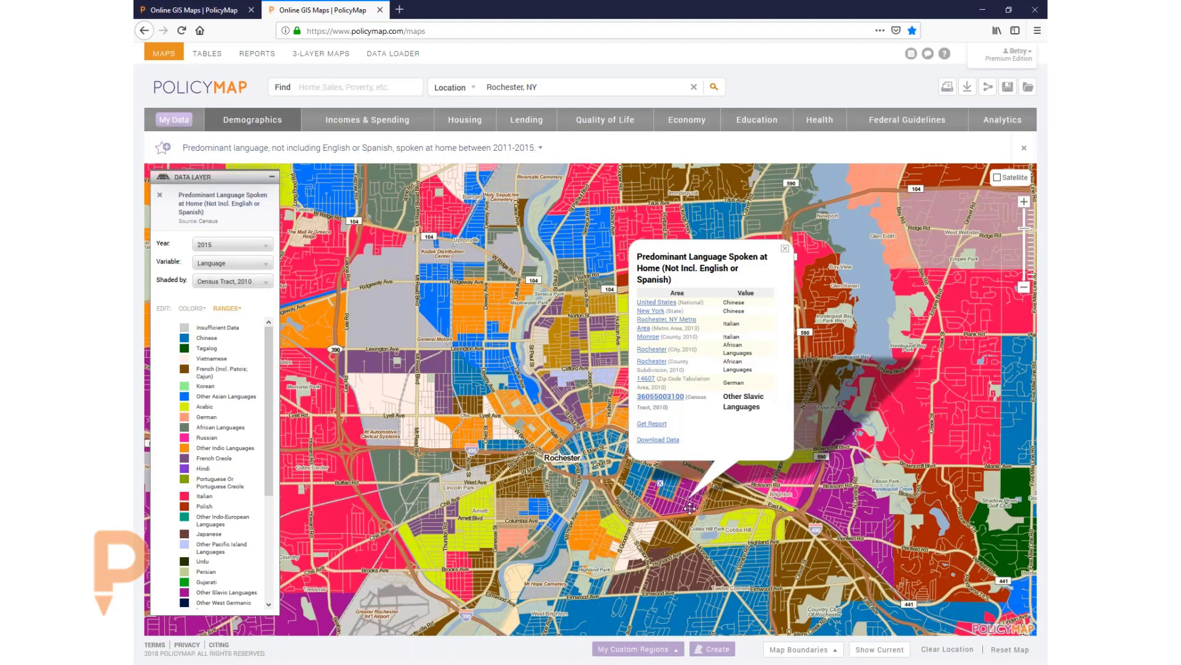
pyautogui.click(784, 250)
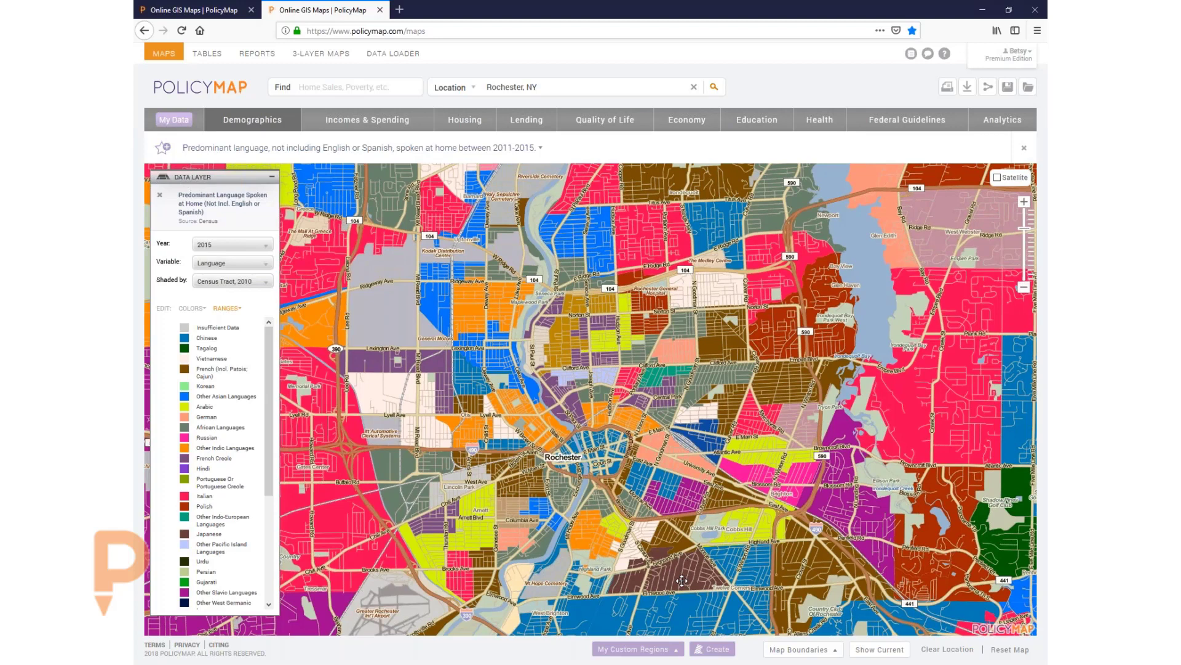
pyautogui.click(657, 592)
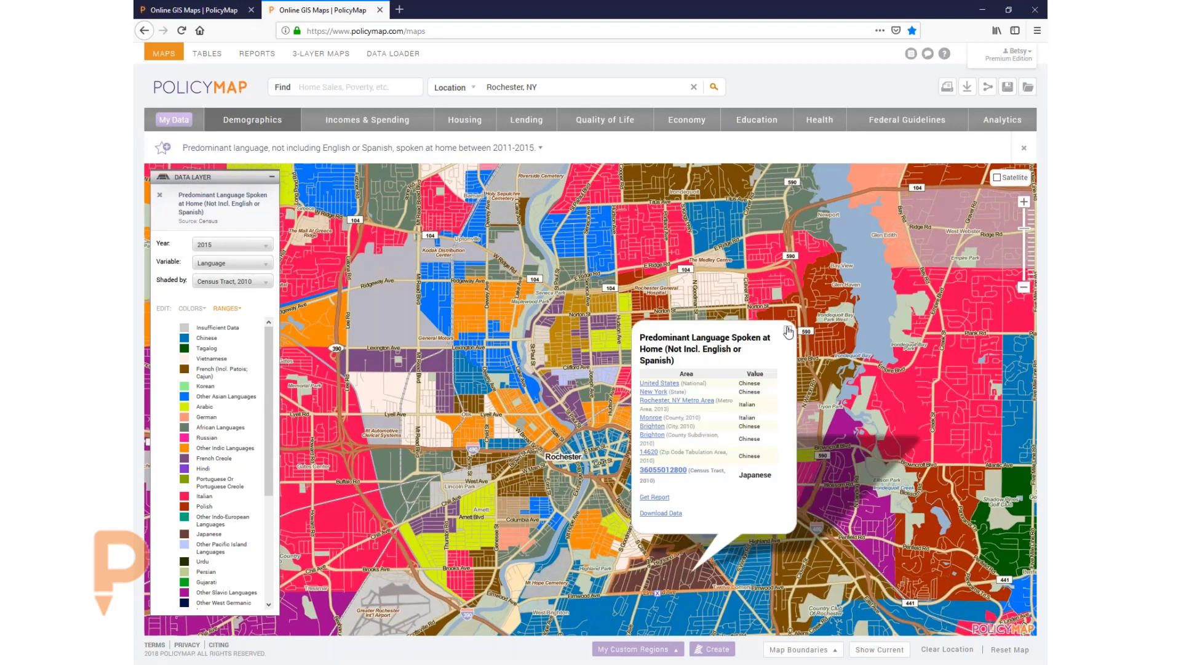
pyautogui.click(789, 332)
# View the predominant language details of census tracts north and southwest of downtown Rochester, and close them.
pyautogui.click(592, 324)
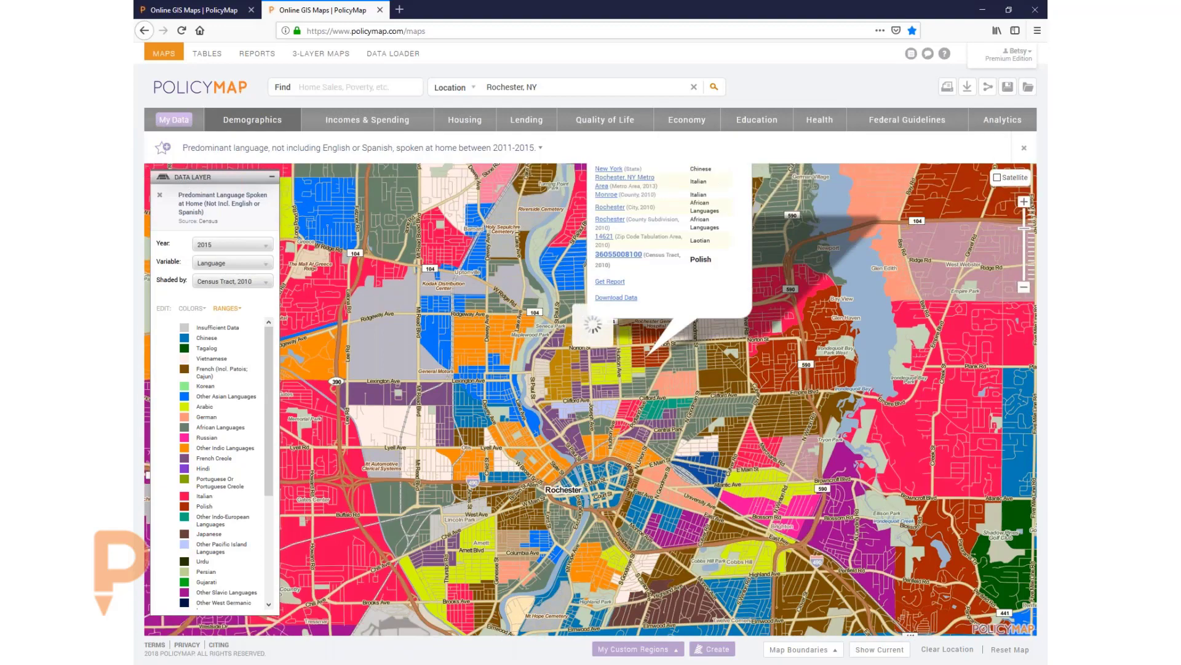
pyautogui.moveTo(712, 184); pyautogui.dragTo(712, 253)
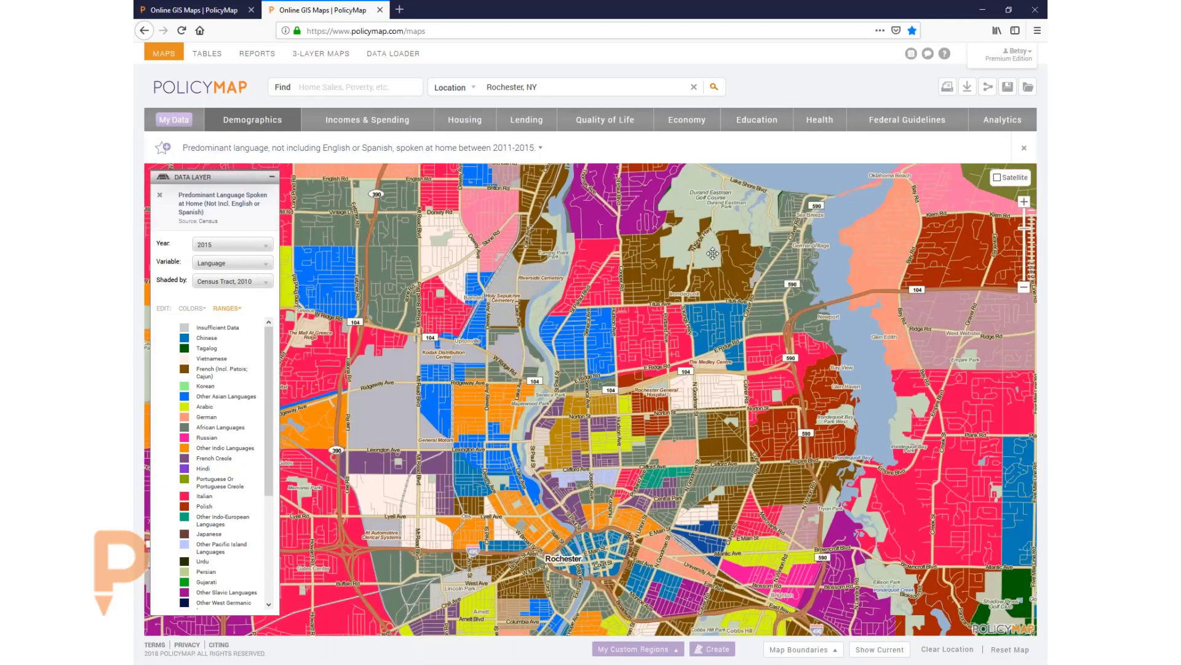
pyautogui.moveTo(551, 550); pyautogui.dragTo(556, 544)
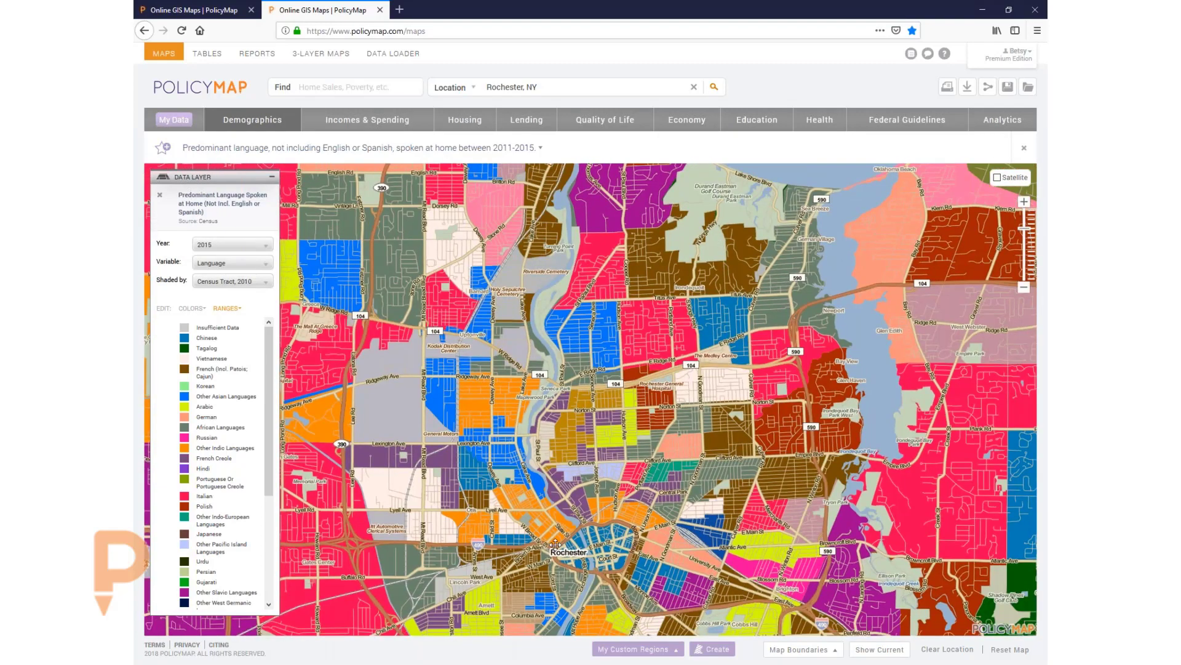
pyautogui.click(556, 544)
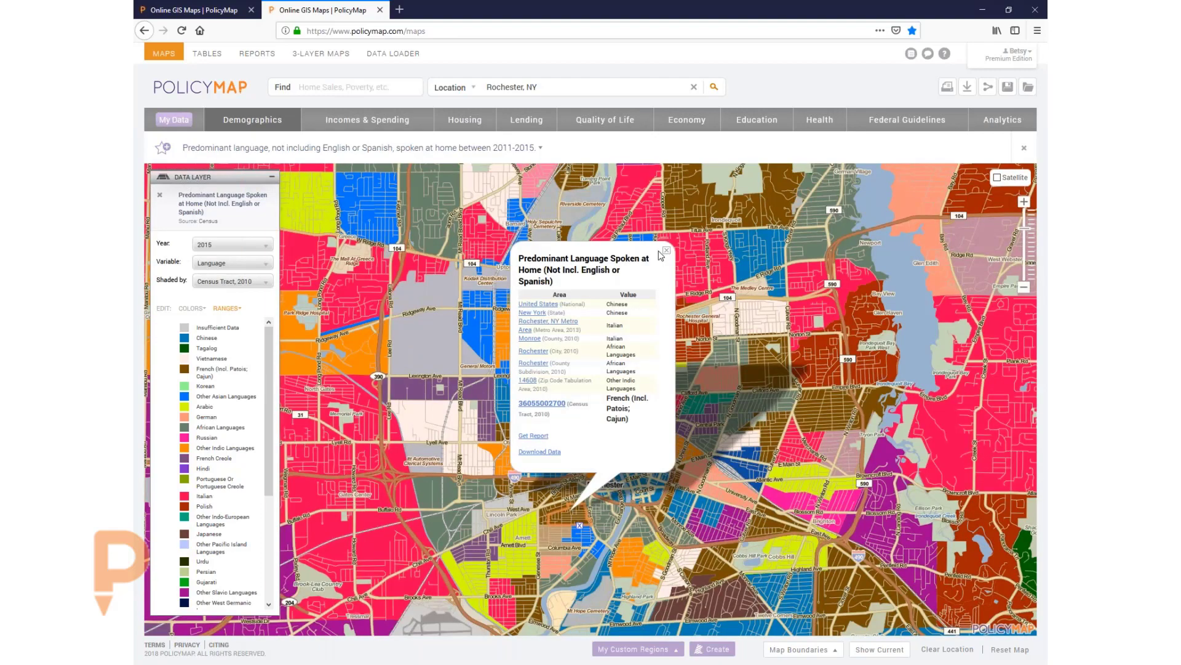
pyautogui.click(667, 251)
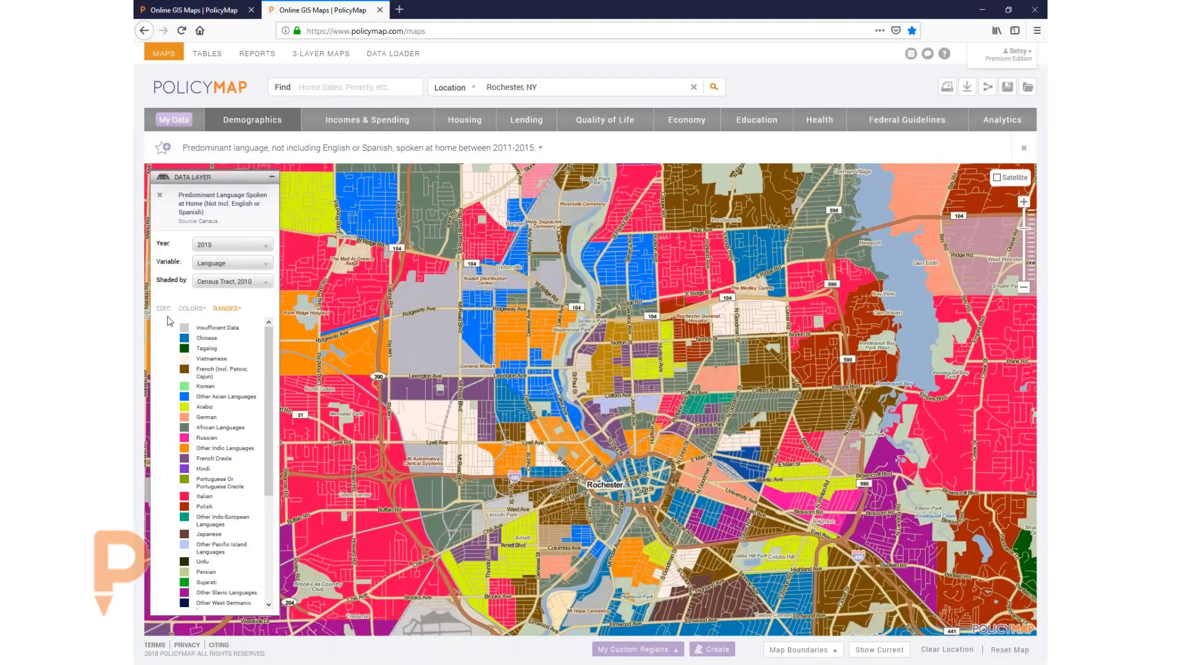
# Add the Libraries data points from Education to the map and look at their point filters.
pyautogui.click(271, 128)
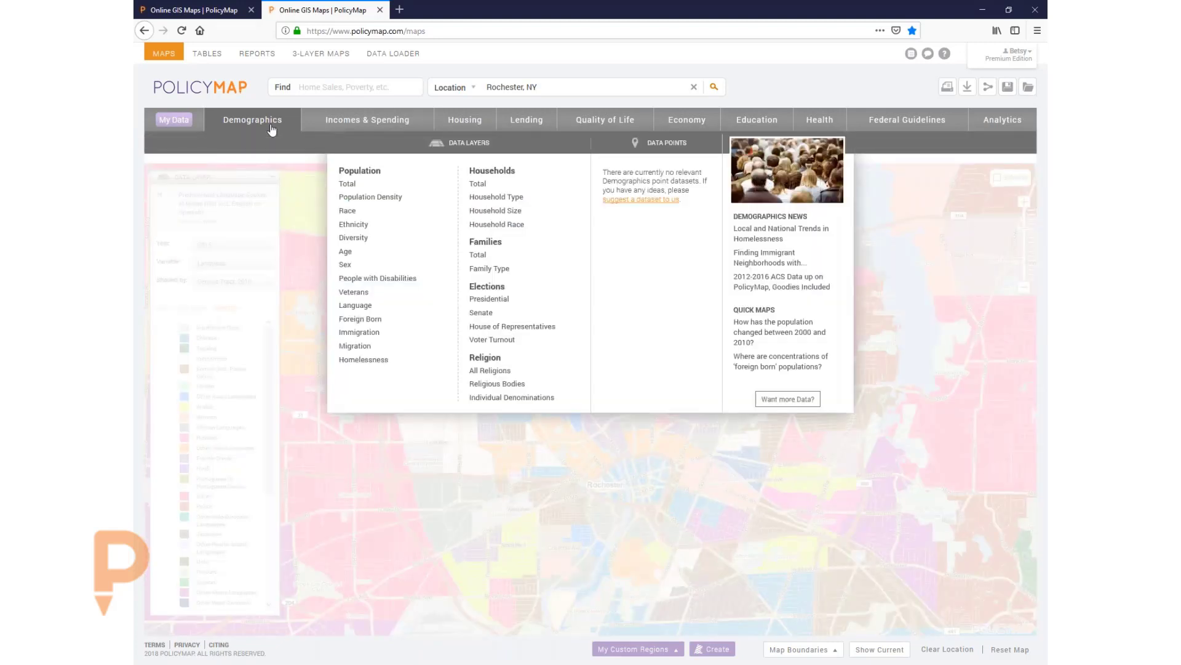
pyautogui.click(271, 128)
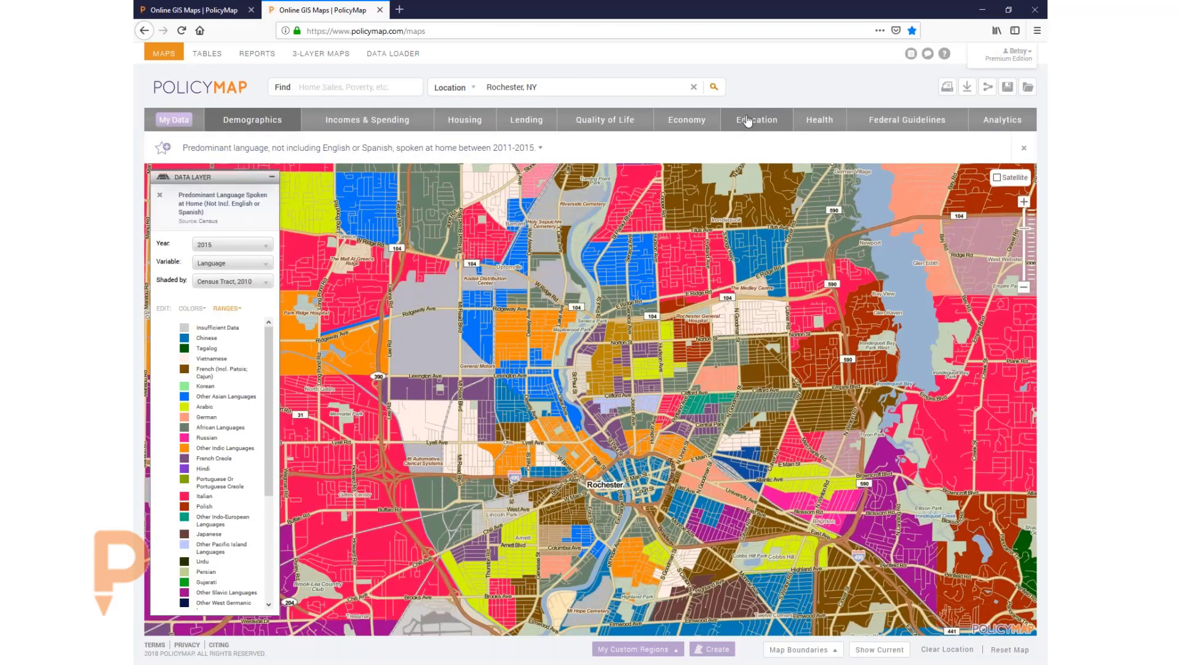
pyautogui.click(748, 121)
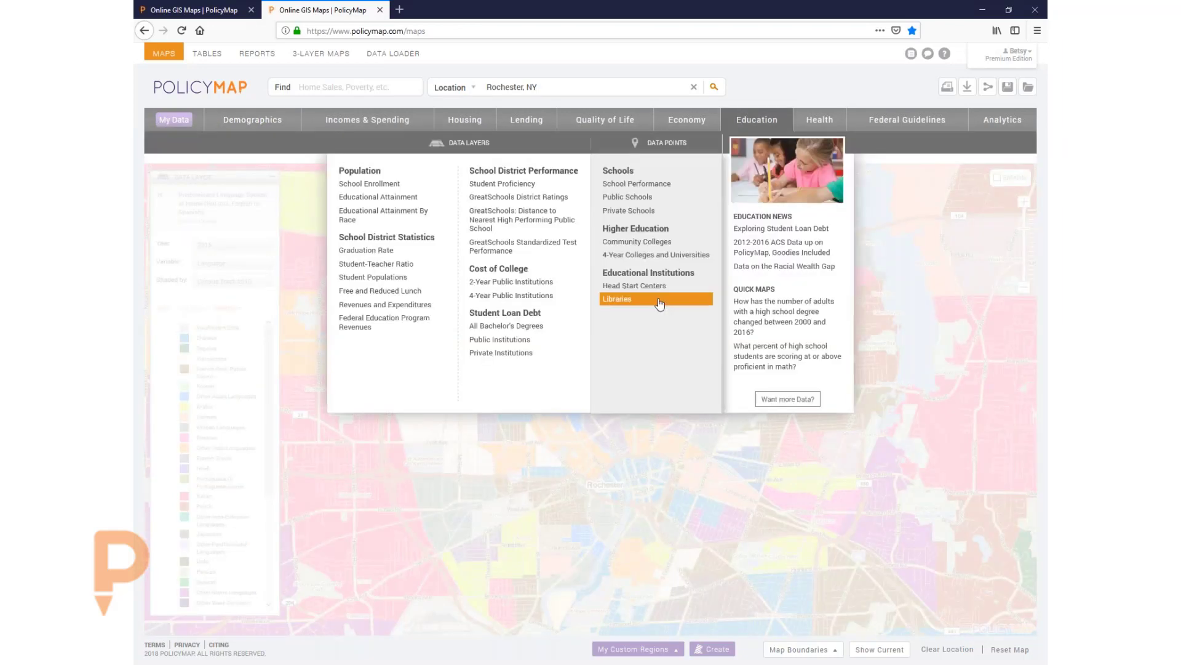
pyautogui.click(659, 302)
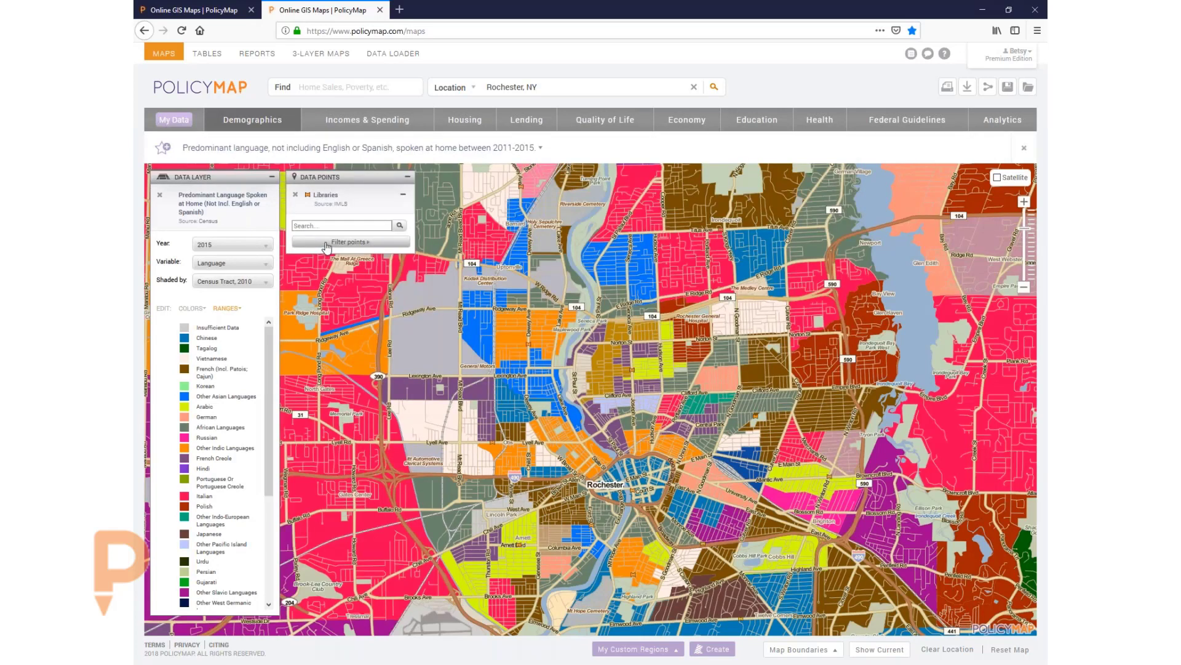
pyautogui.click(326, 242)
pyautogui.moveTo(508, 247)
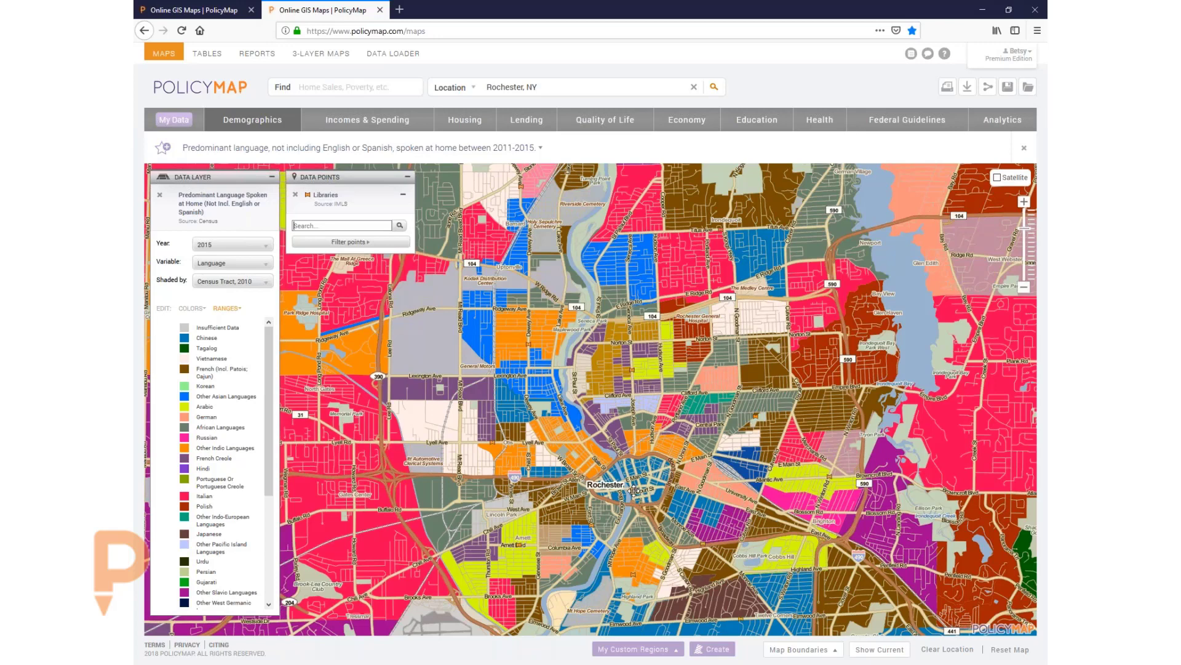
# View the Branch and Library System details of the downtown Rochester Public Library, close them, and remove the Libraries data points.
pyautogui.click(635, 490)
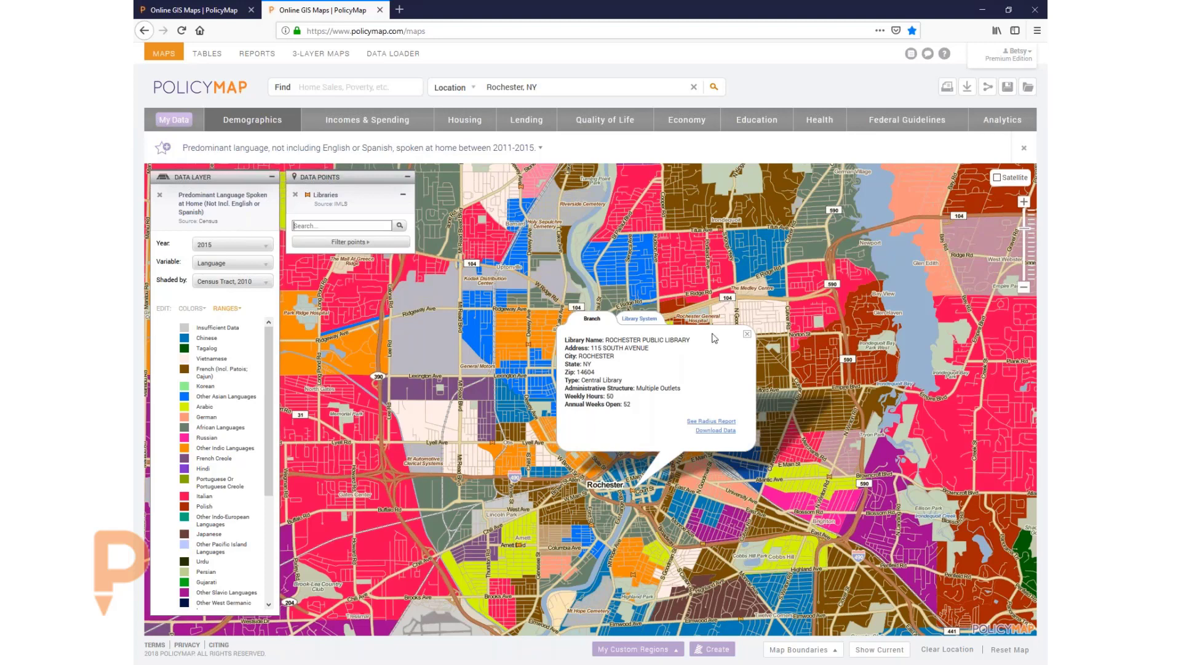
pyautogui.click(640, 319)
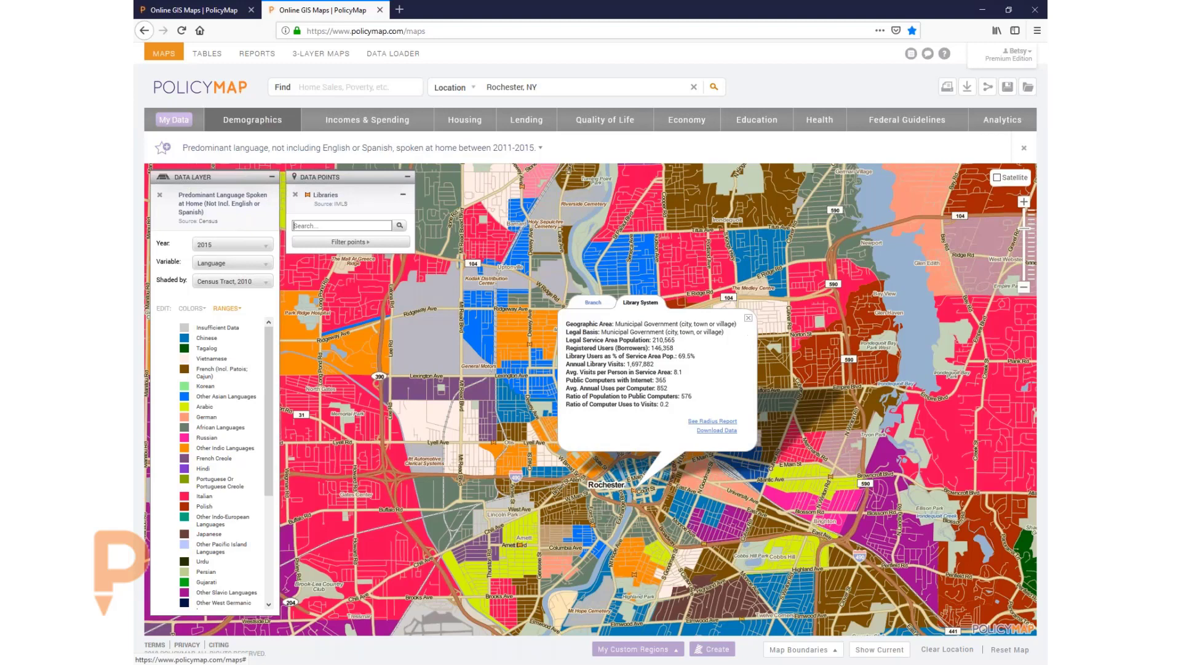
pyautogui.click(748, 317)
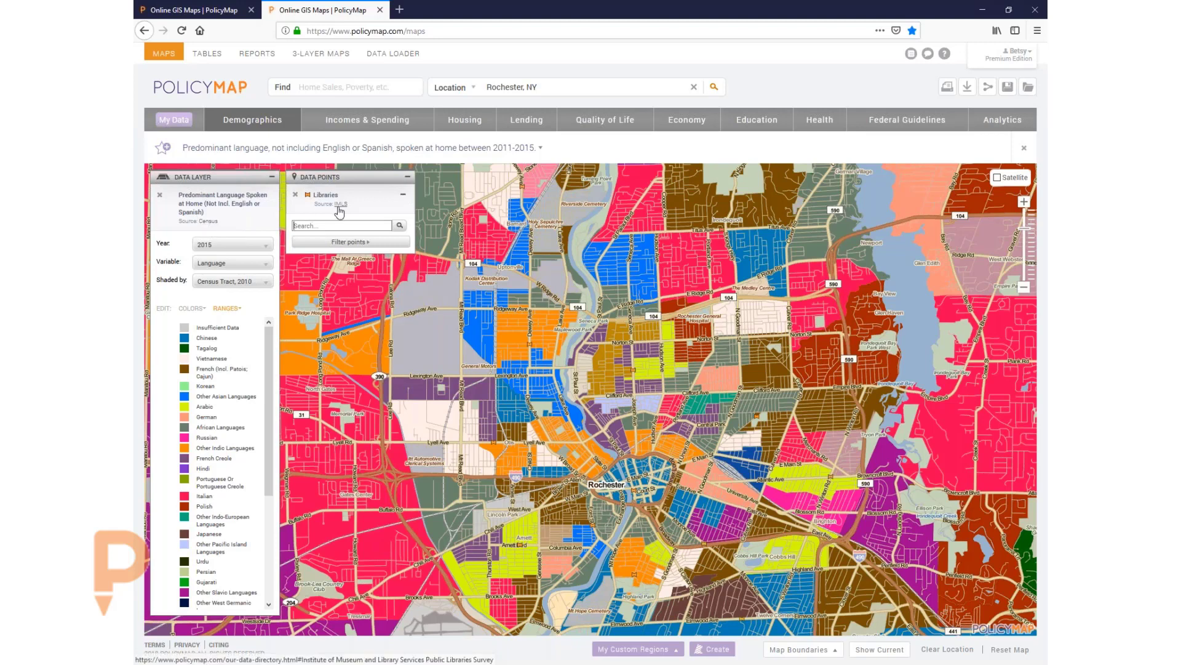
pyautogui.click(296, 196)
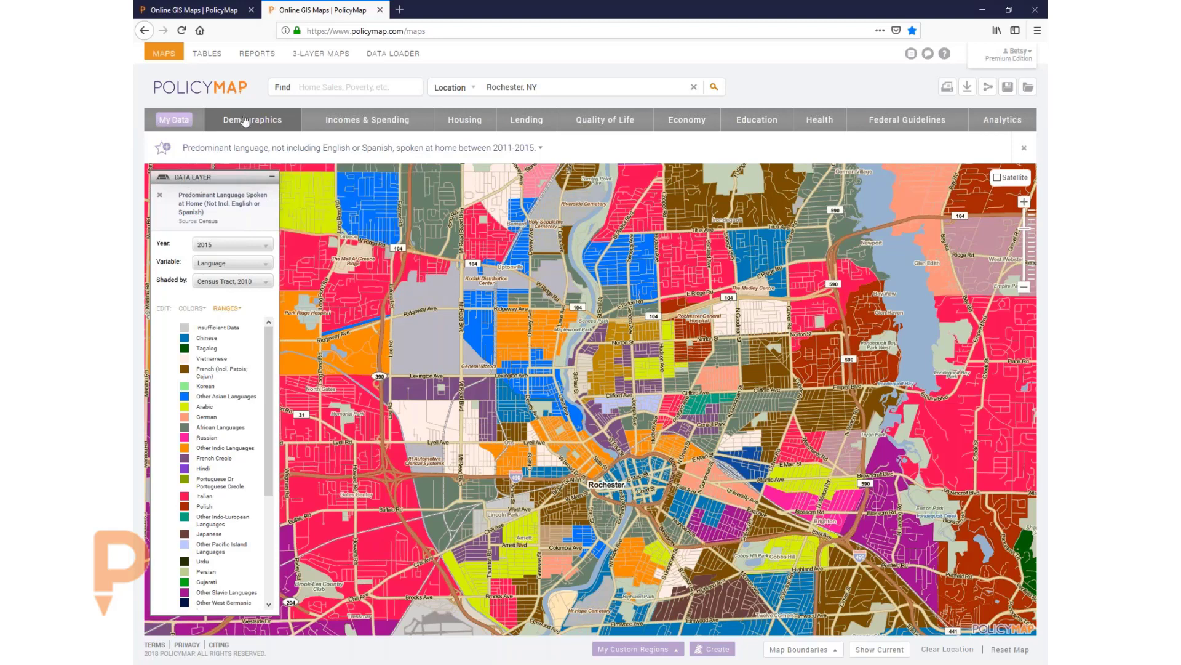
# Map the All Homeless data layer from the Homelessness category of Demographics.
pyautogui.click(245, 121)
pyautogui.moveTo(372, 337)
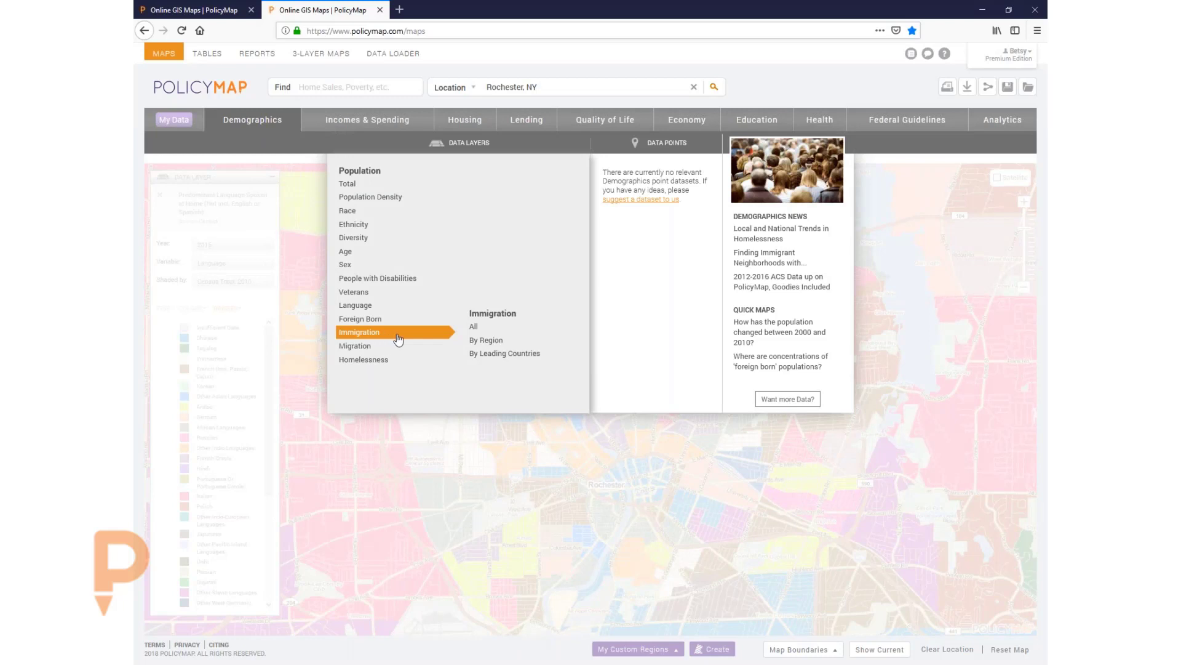
pyautogui.moveTo(400, 325)
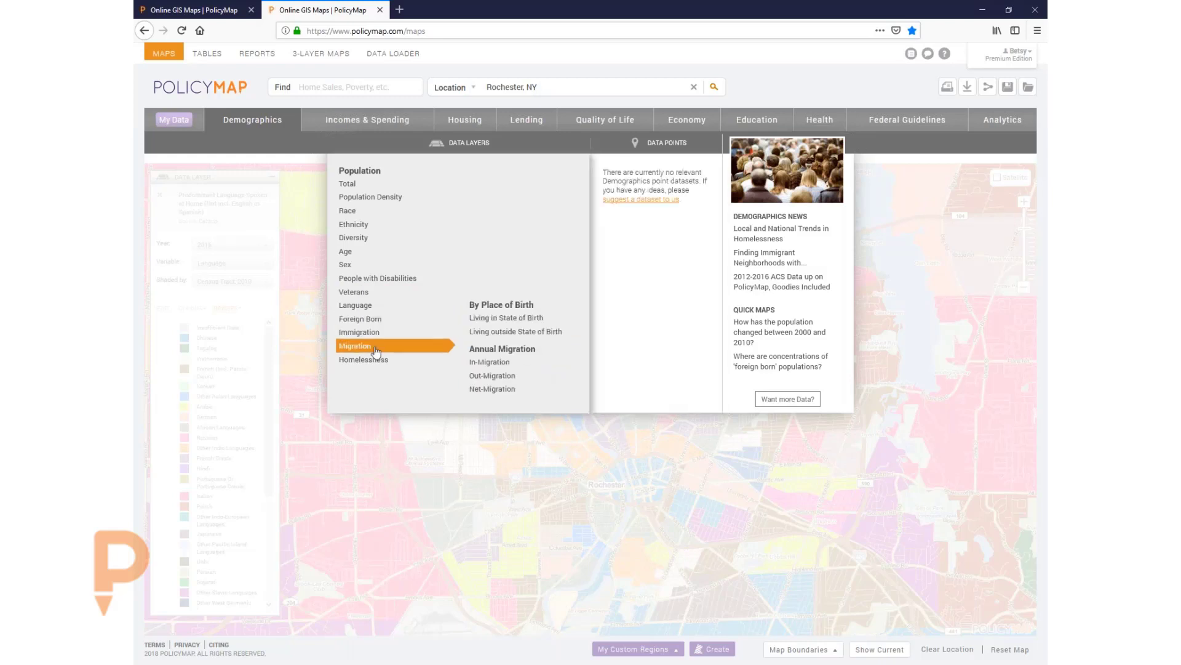
pyautogui.moveTo(376, 360)
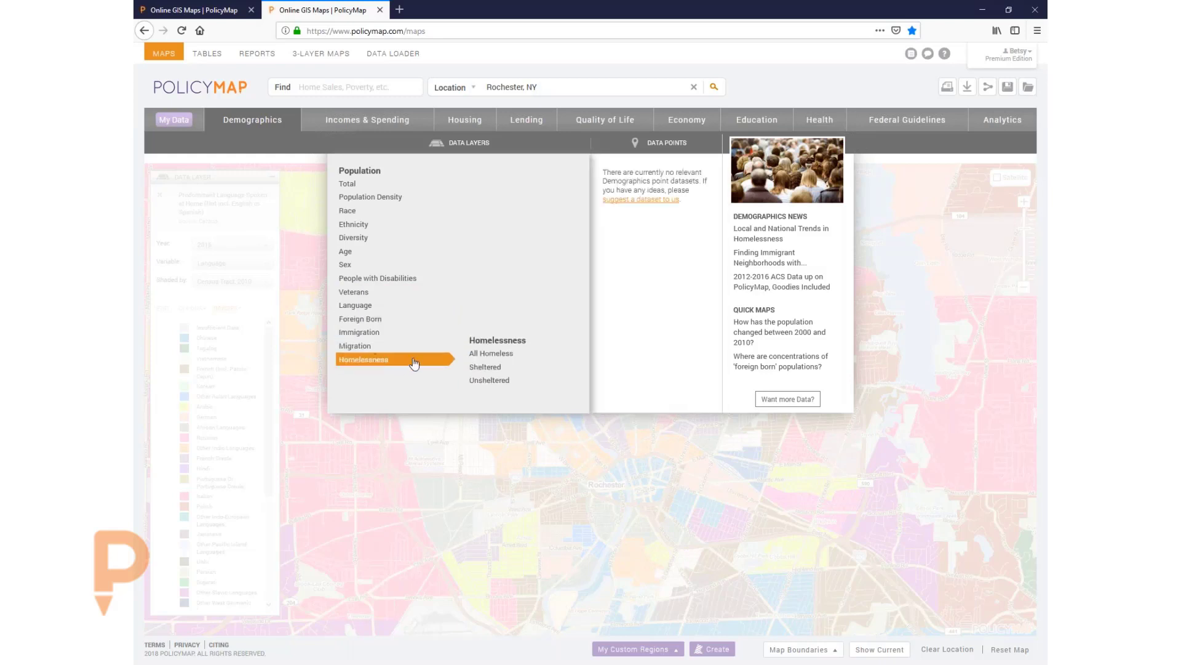
pyautogui.click(492, 355)
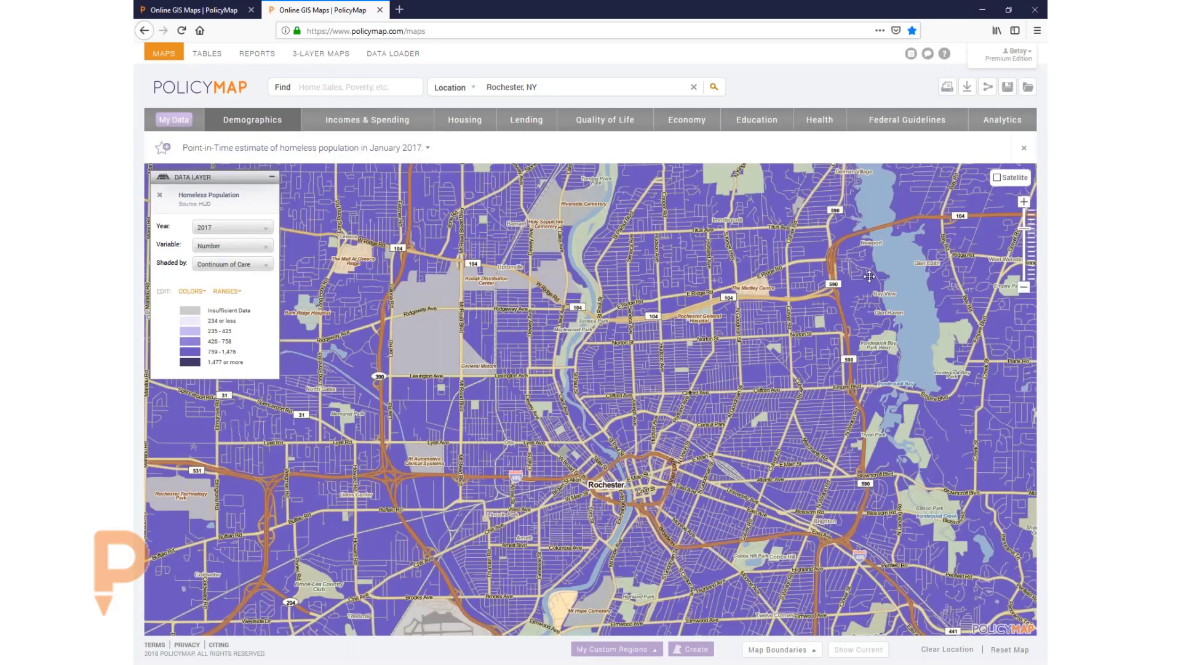
# View the Homeless Population details of the Continuum of Care area around Rochester, and remove the Homeless Population layer.
pyautogui.click(1023, 288)
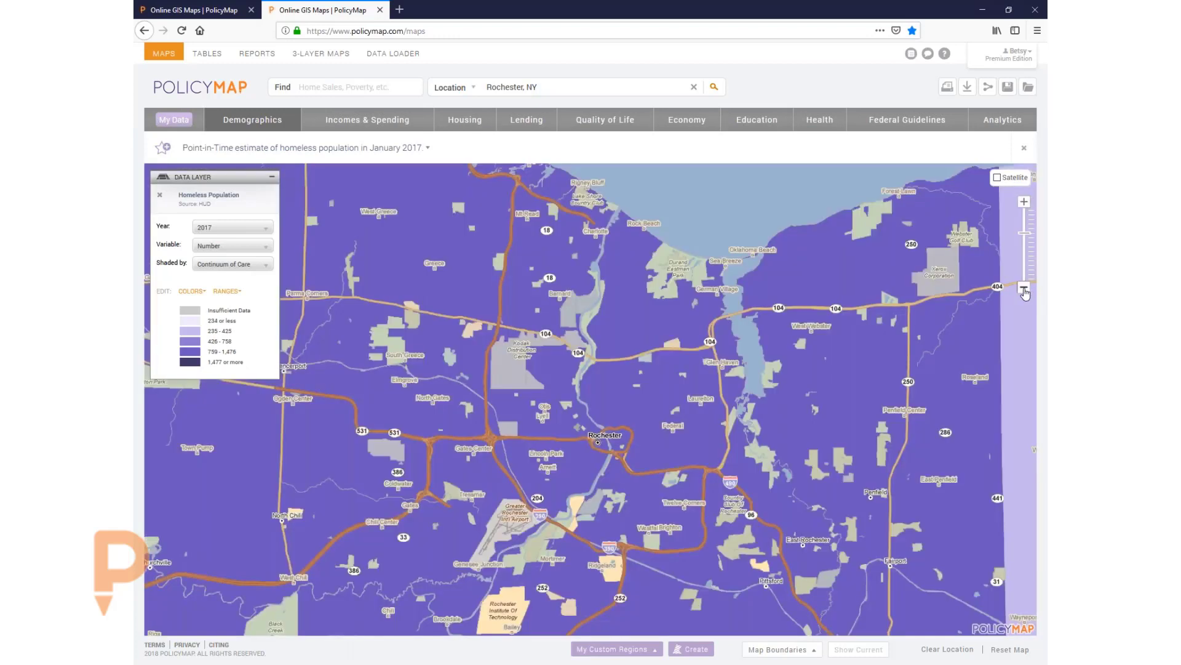
pyautogui.click(1024, 289)
pyautogui.click(1024, 289)
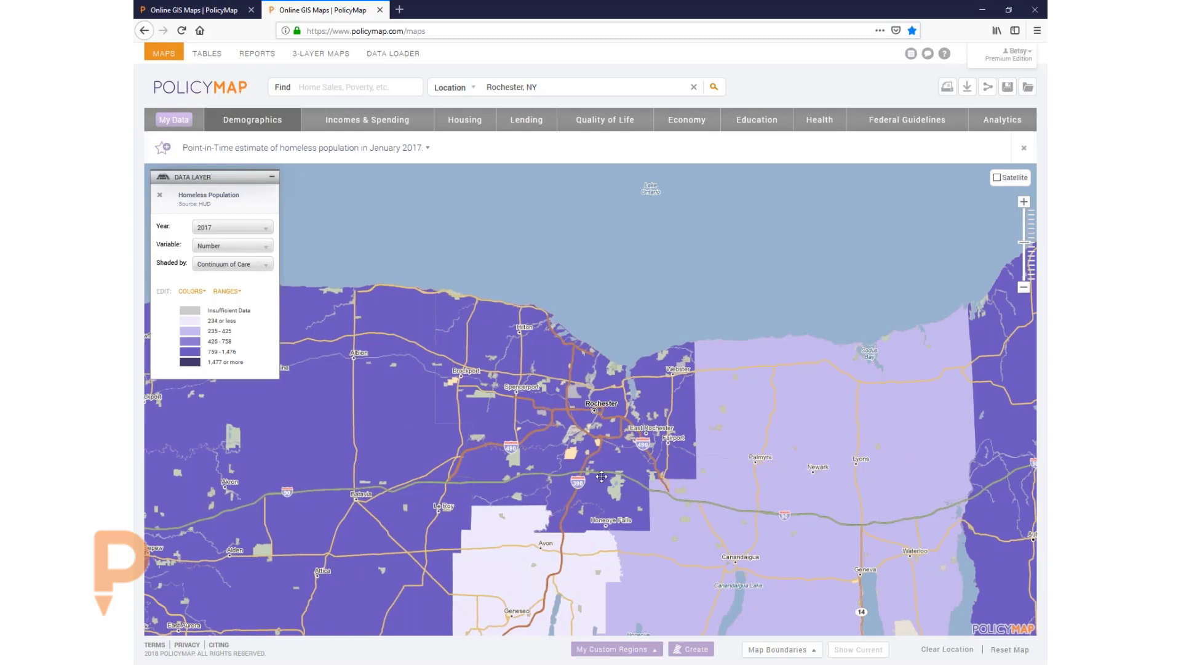
pyautogui.click(494, 435)
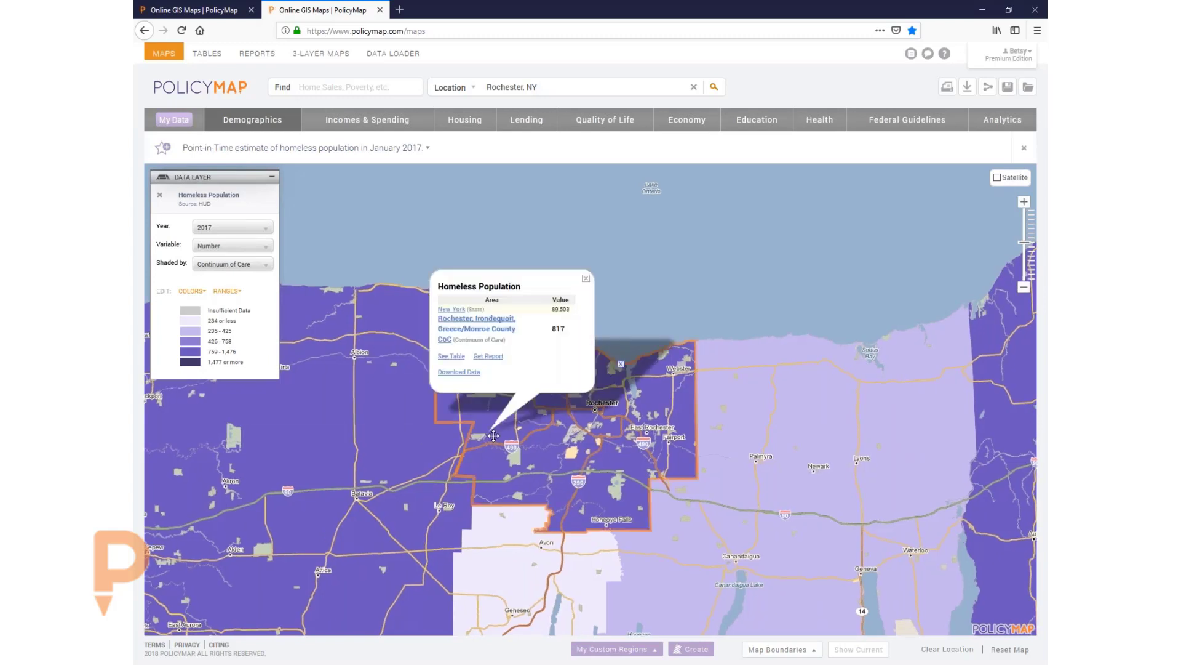
pyautogui.click(585, 280)
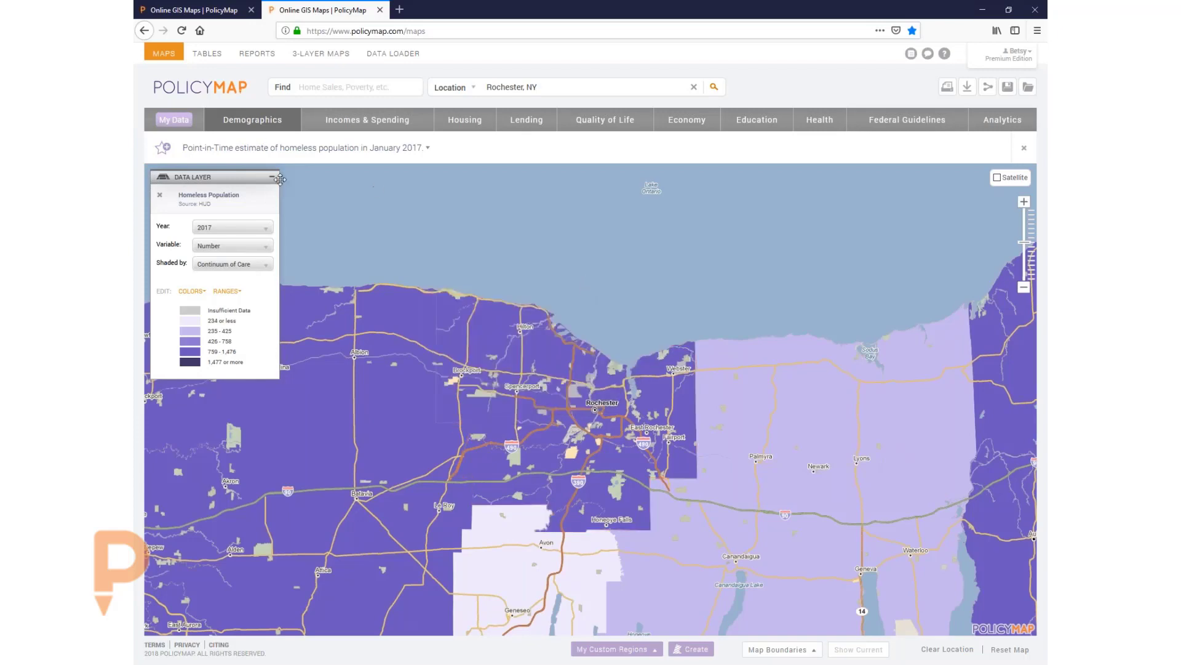
pyautogui.click(160, 195)
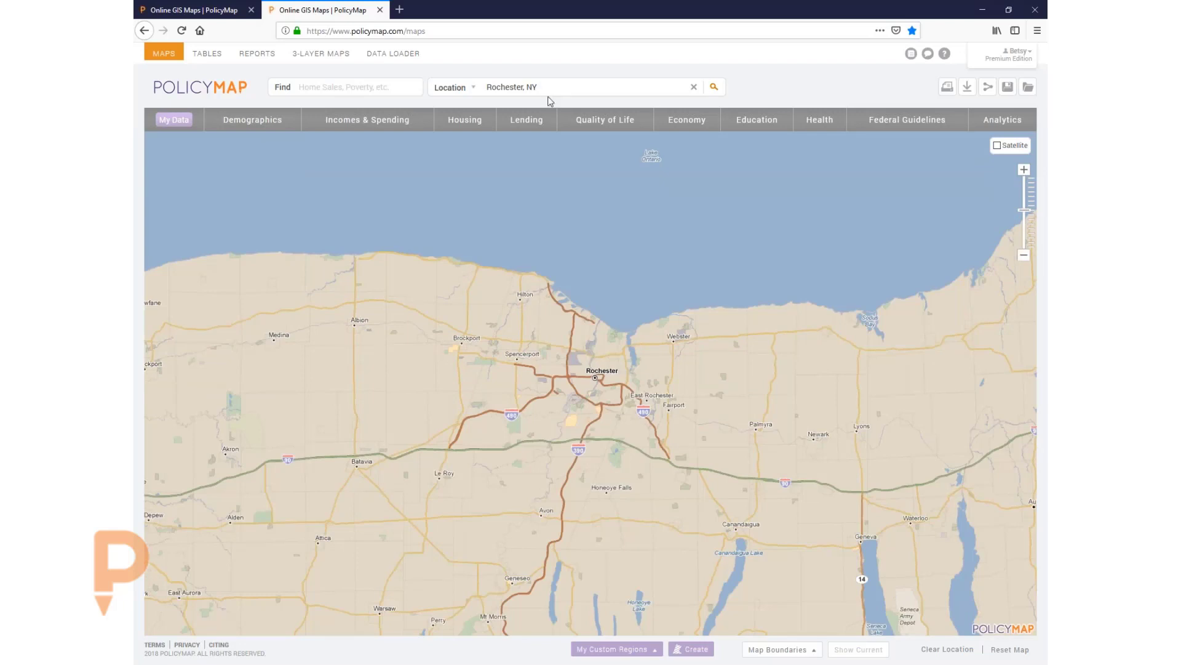
# Change the map location from Rochester to the city of Chicago, IL.
pyautogui.moveTo(545, 87); pyautogui.dragTo(320, 73)
pyautogui.write('chicago')
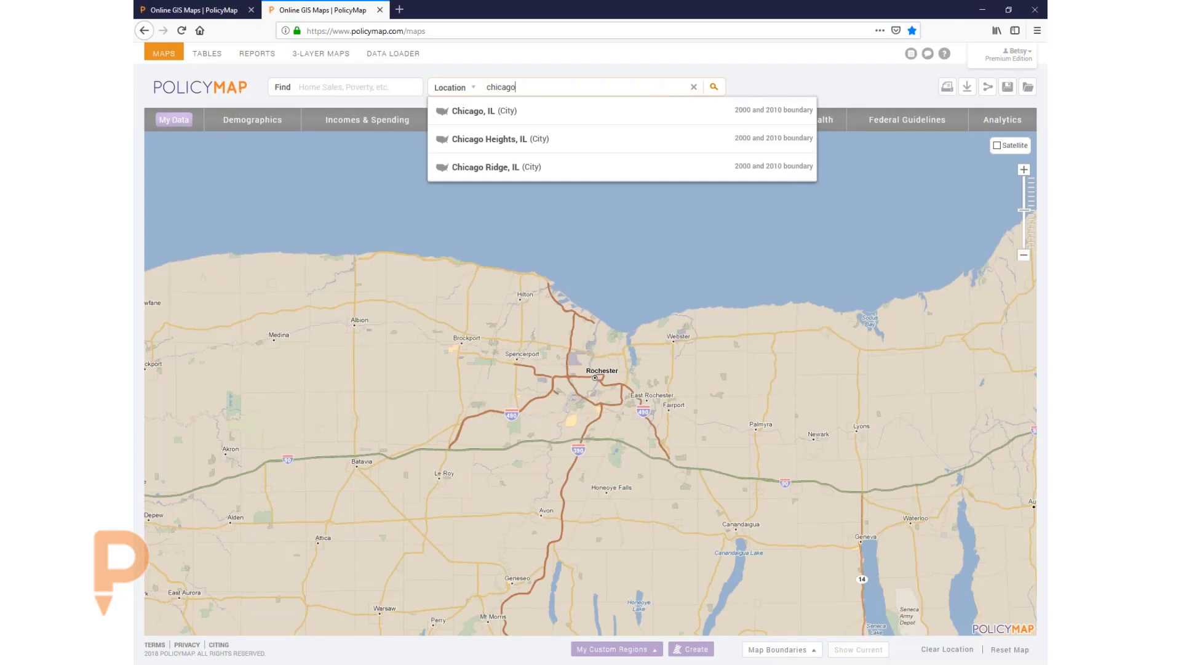
pyautogui.click(596, 109)
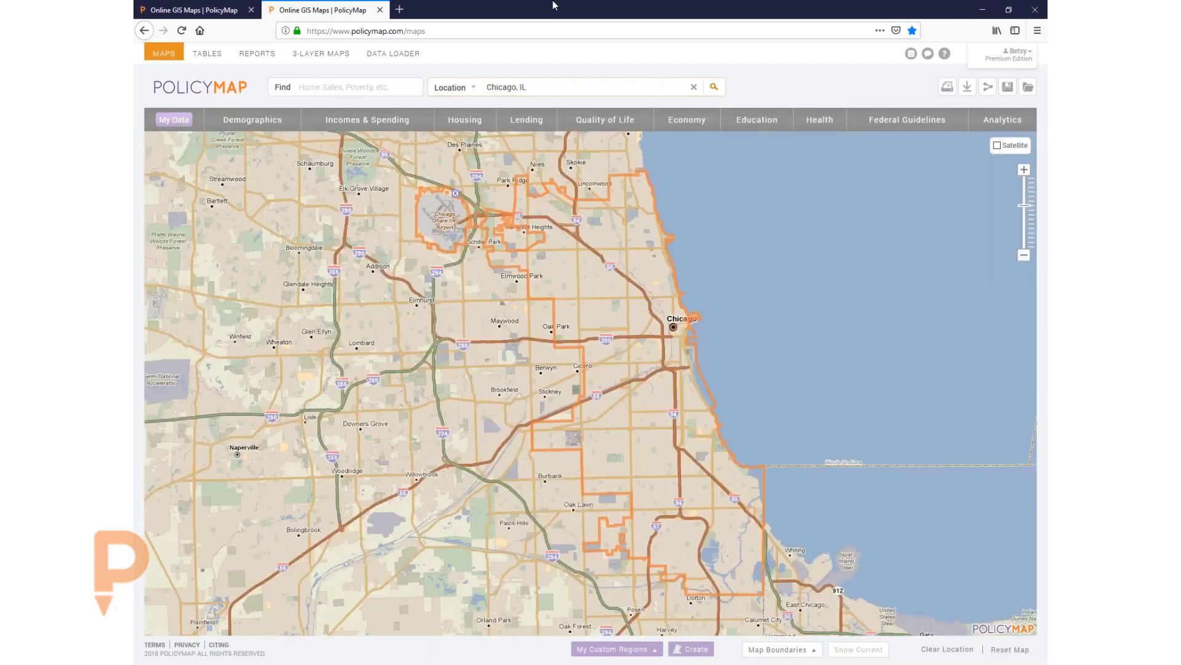
pyautogui.click(630, 90)
# Map the Persistent Poverty Tracts data layer from the Poverty category of Incomes & Spending.
pyautogui.click(396, 128)
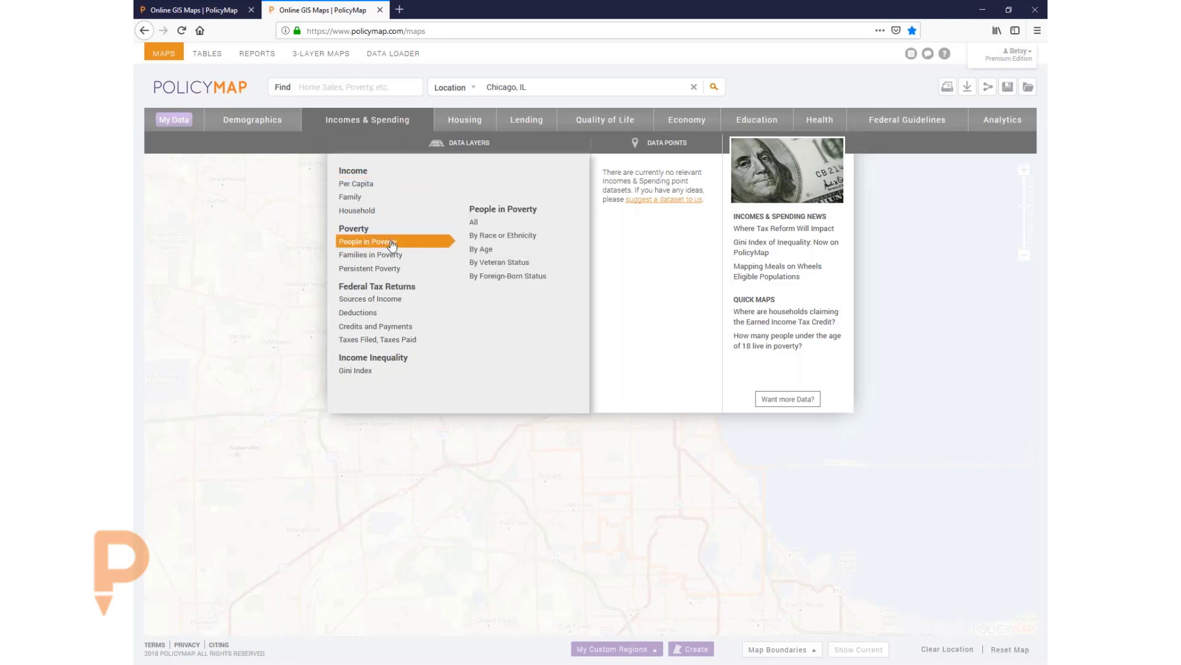
pyautogui.moveTo(398, 261)
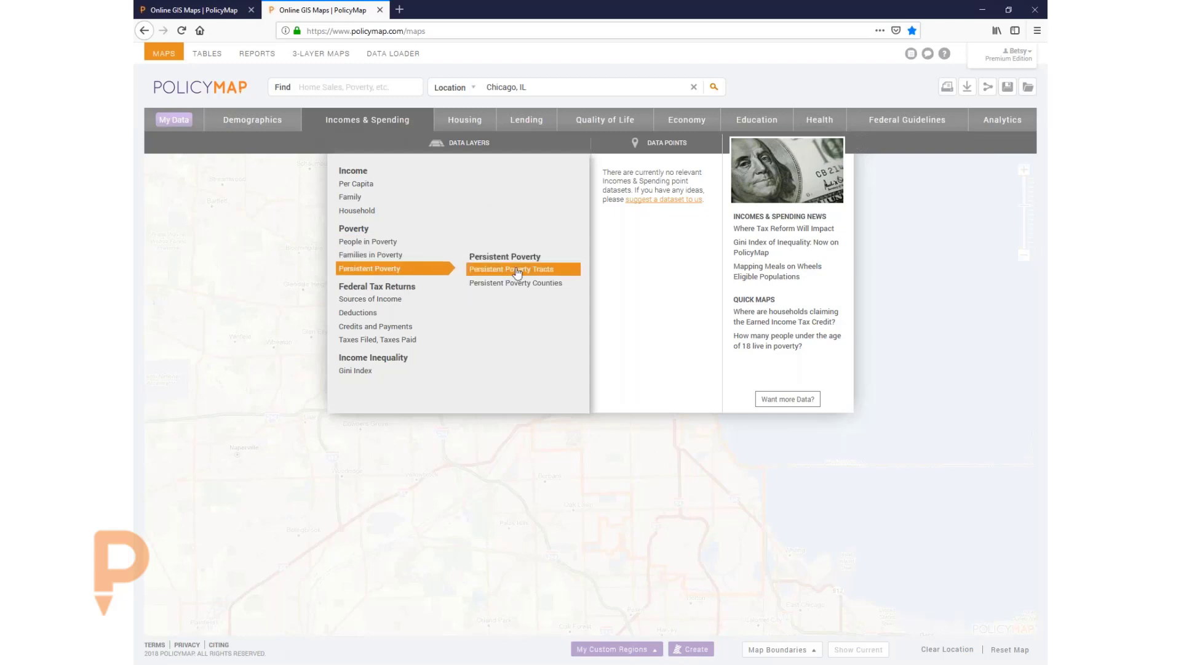
pyautogui.click(527, 270)
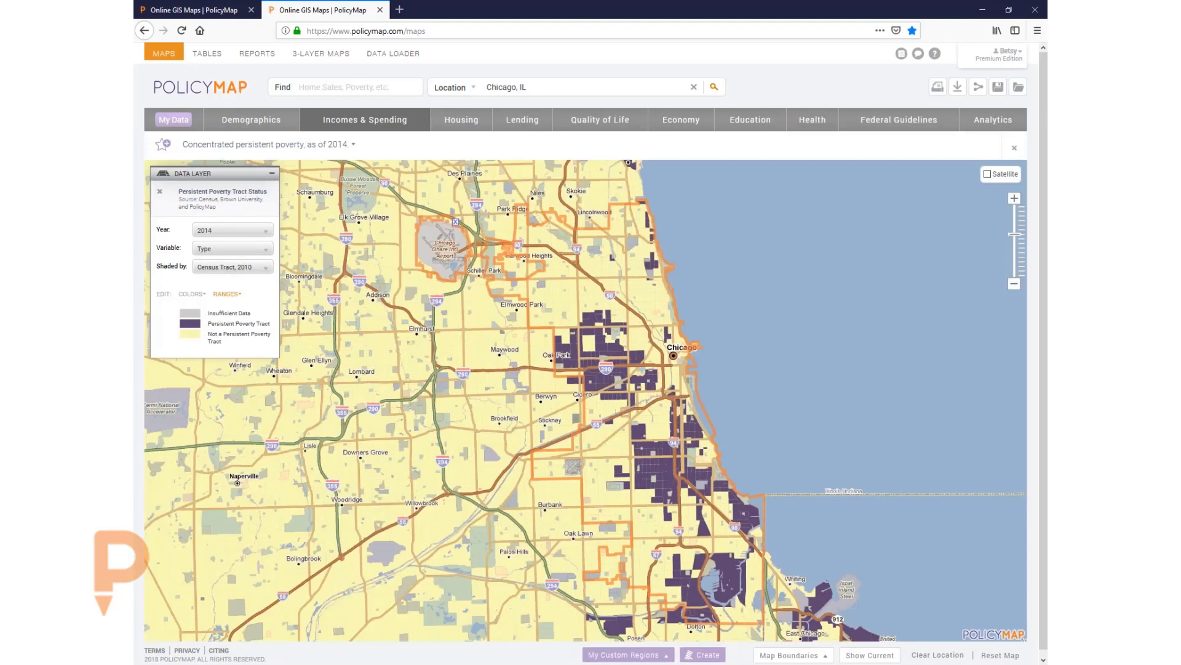
# View the persistent poverty status of the Lake Michigan census tract, and examine the tracts around central and southern Chicago.
pyautogui.click(845, 201)
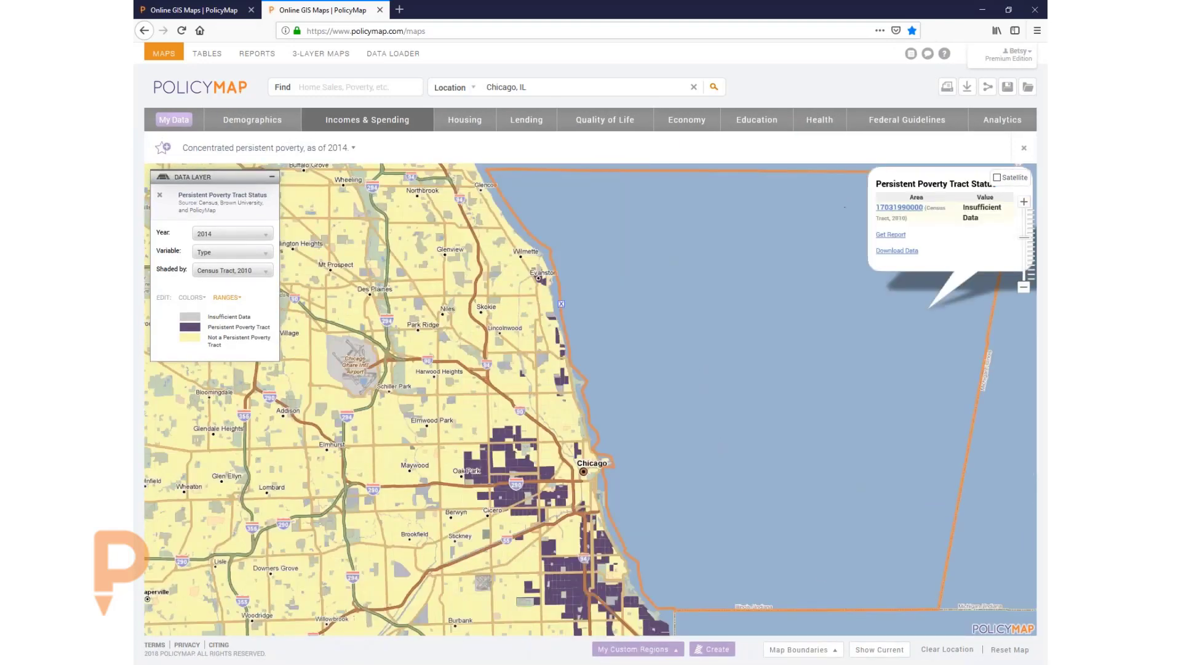
pyautogui.moveTo(459, 413); pyautogui.dragTo(513, 282)
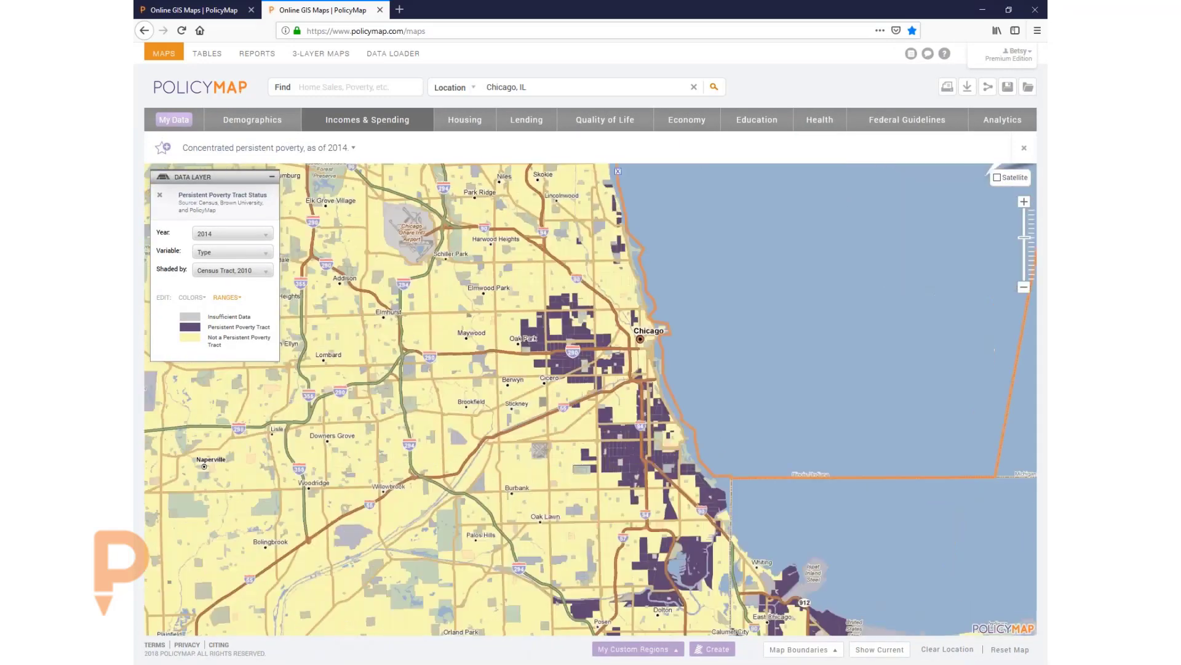
pyautogui.click(1024, 202)
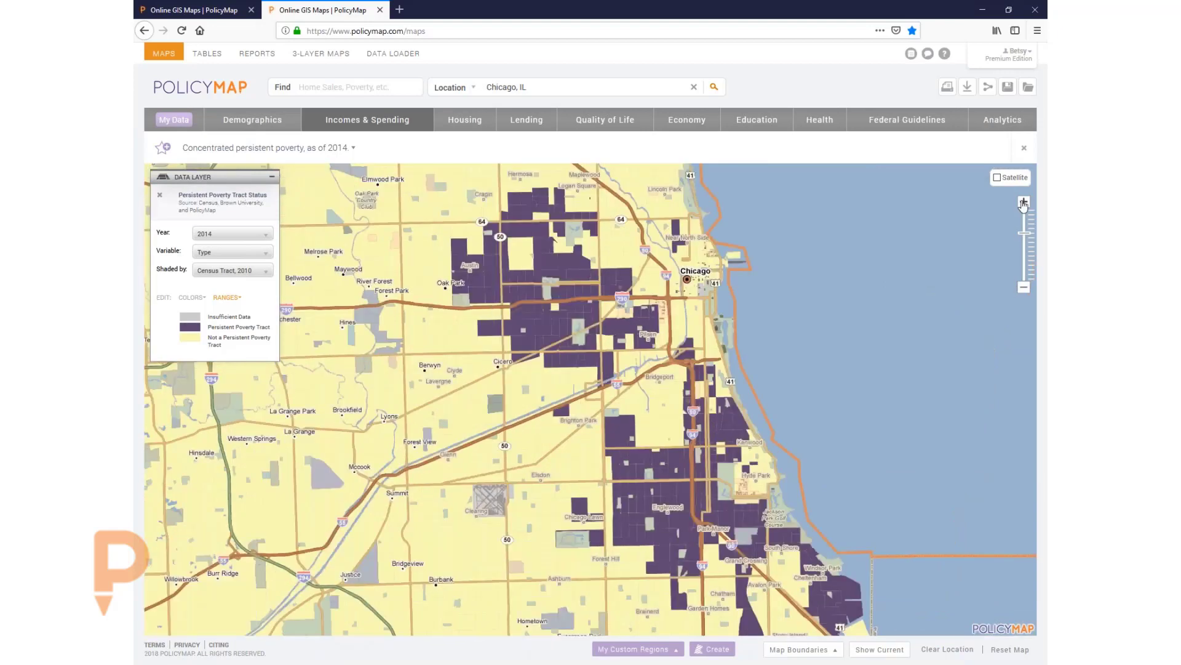
pyautogui.click(1024, 203)
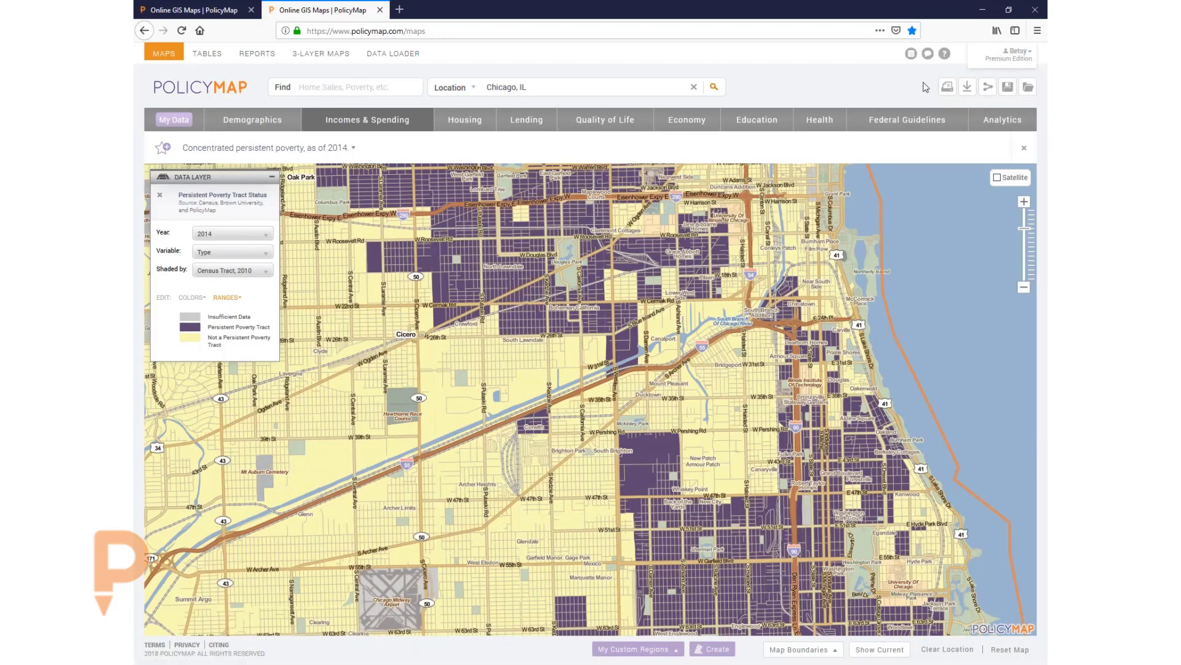
# Review the data download options for Persistent Poverty Tract Status, including custom regions and the confirmation page, and close them without downloading.
pyautogui.click(968, 89)
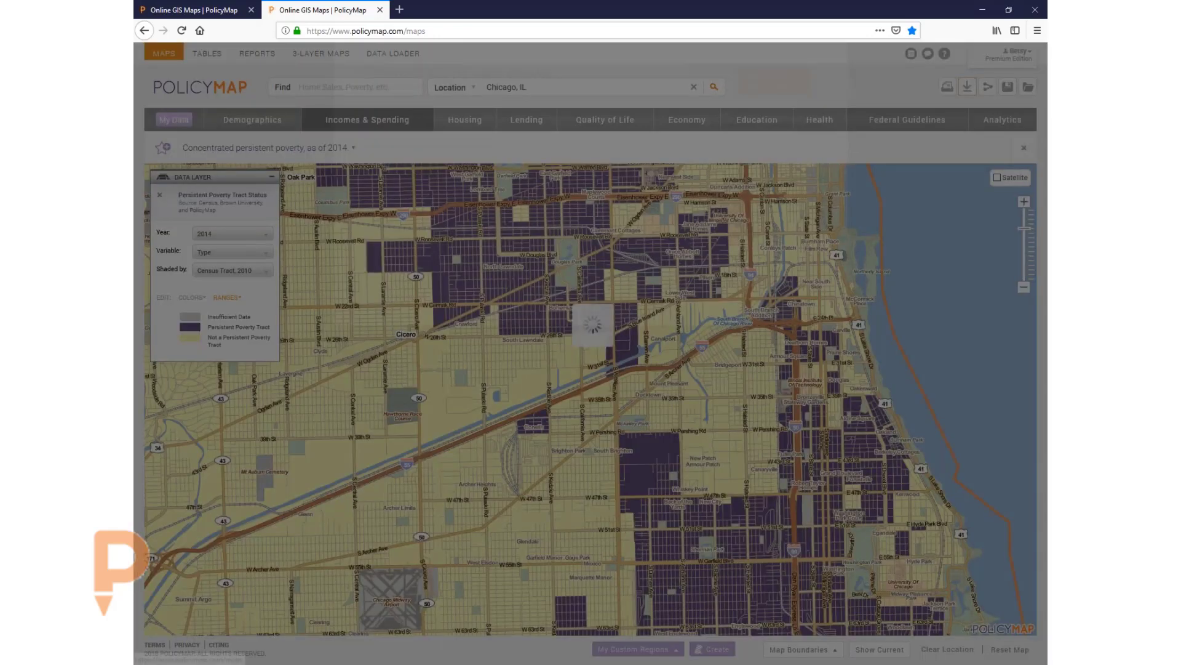
pyautogui.click(772, 166)
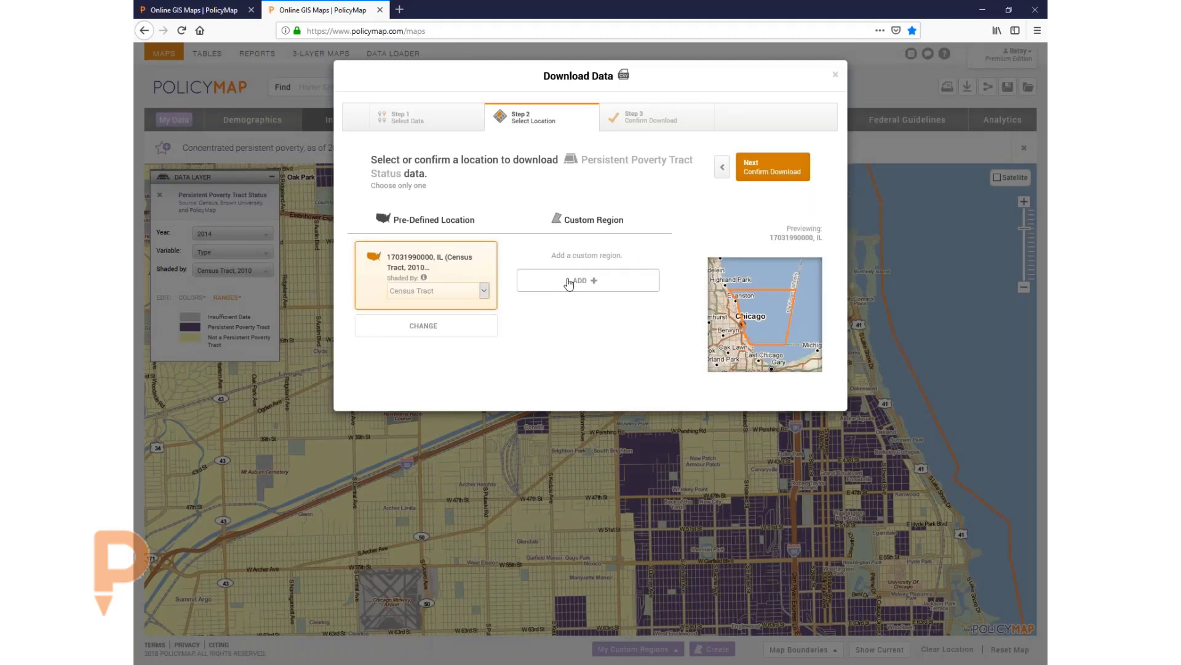
pyautogui.click(601, 279)
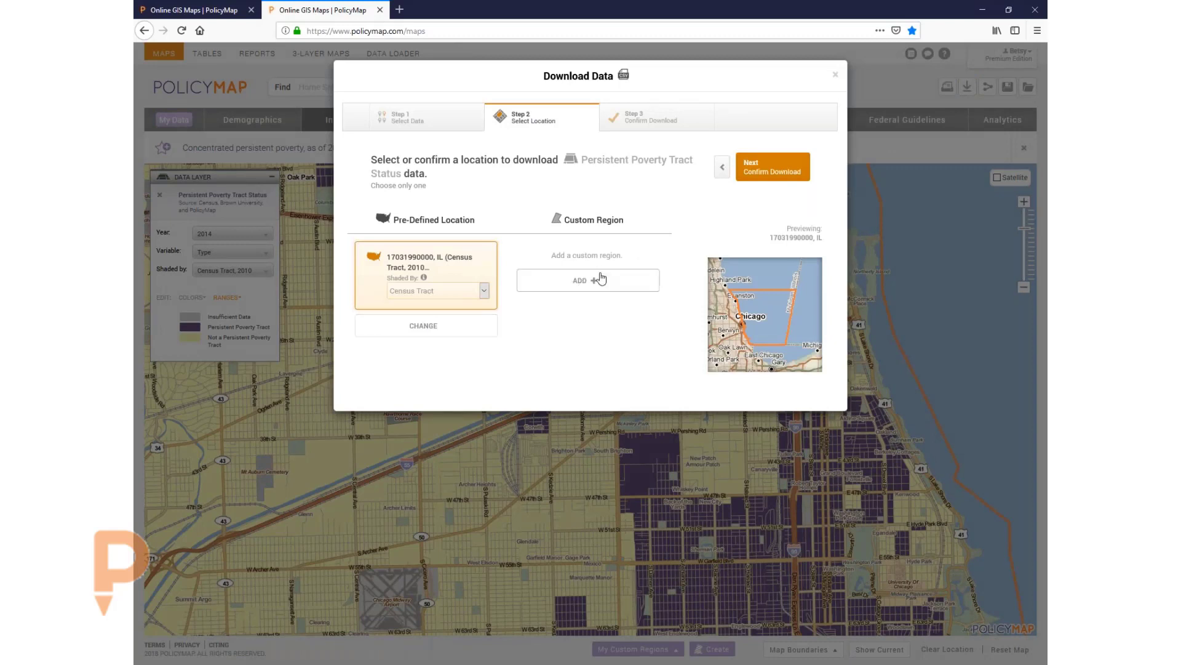
pyautogui.click(483, 293)
pyautogui.click(484, 294)
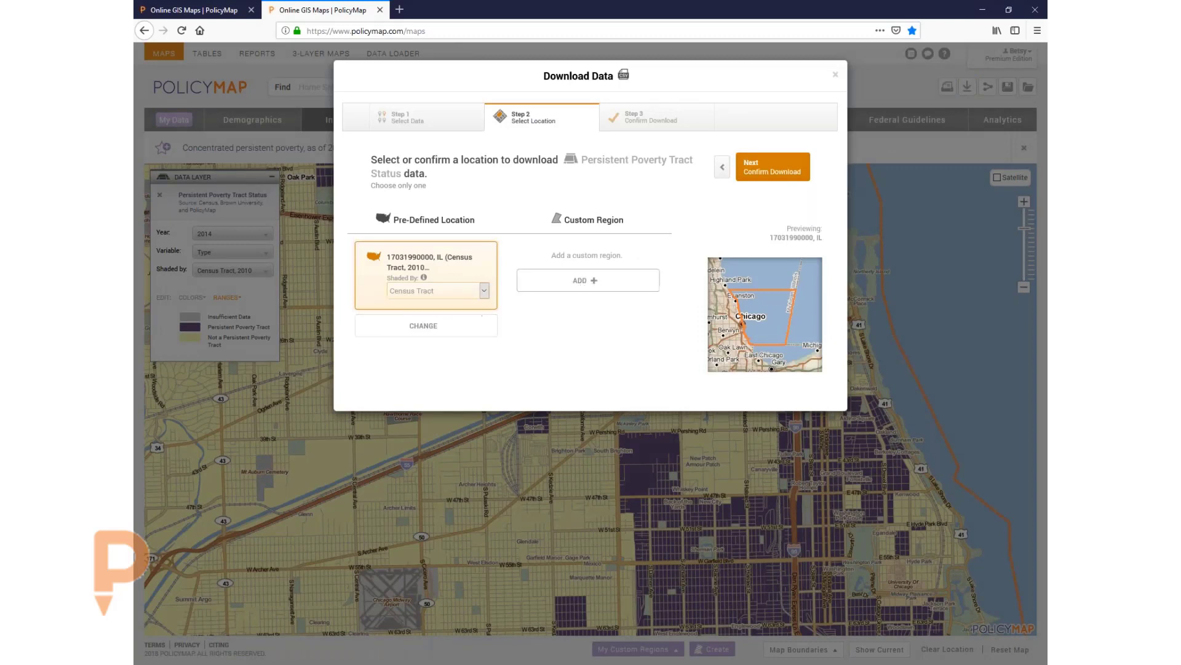
pyautogui.click(586, 281)
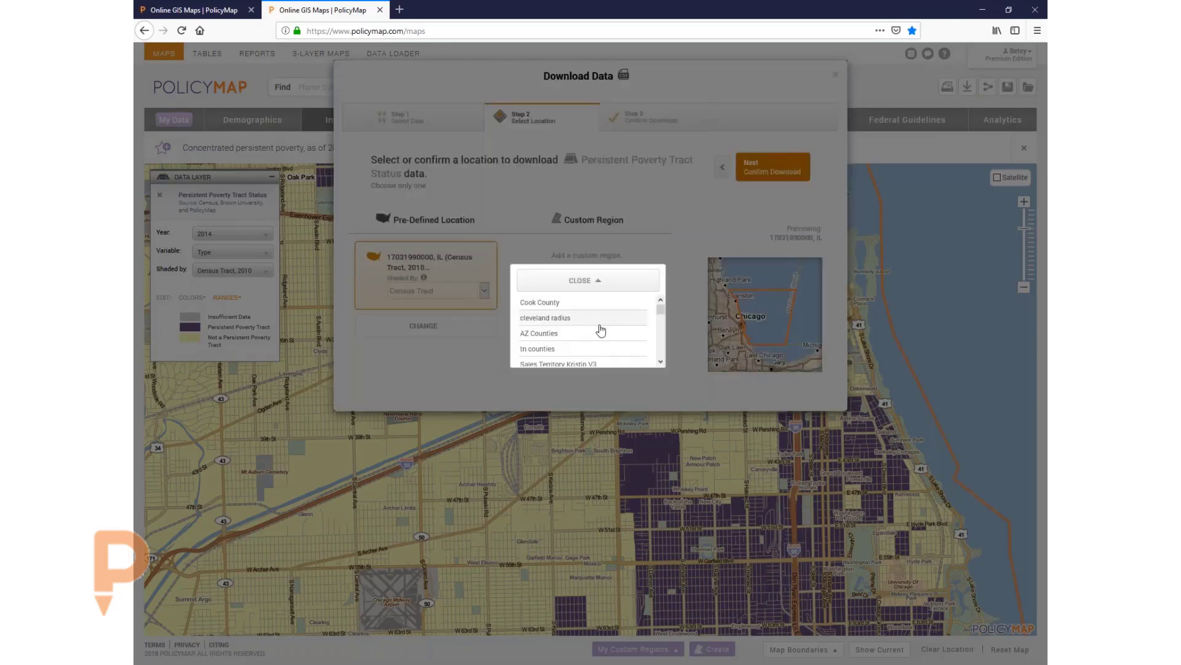
pyautogui.click(598, 283)
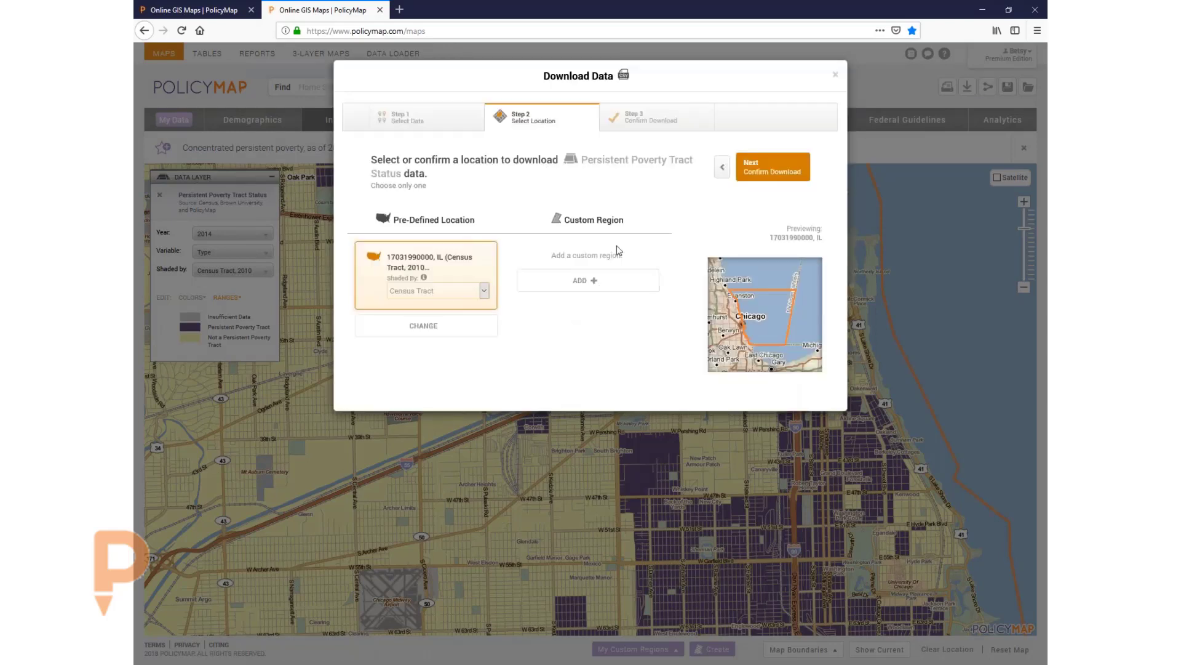
pyautogui.click(788, 175)
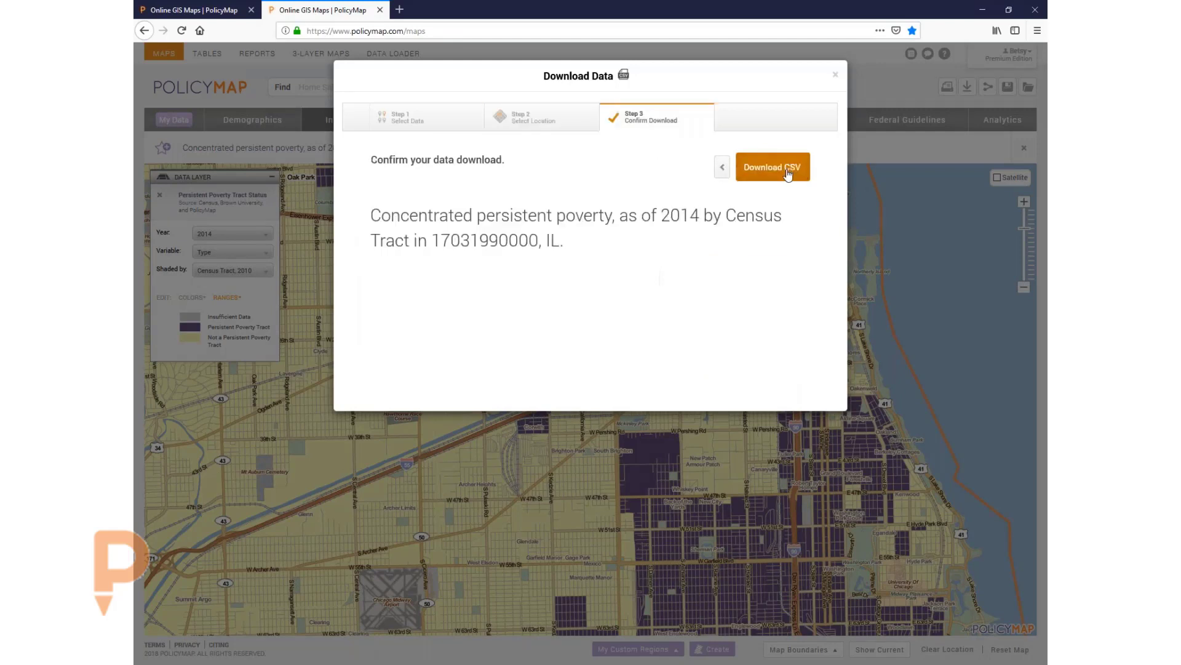
pyautogui.click(836, 76)
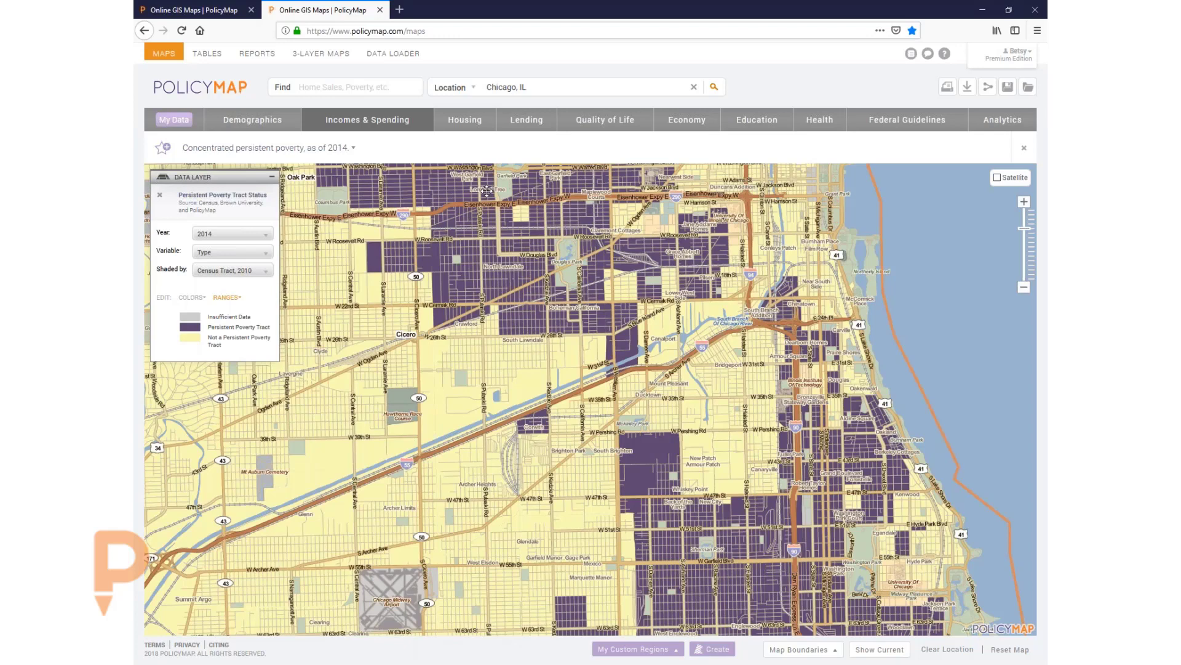
# Replace the mapped layer with People in Poverty By Age, for Less than 5 Years of Age.
pyautogui.click(368, 122)
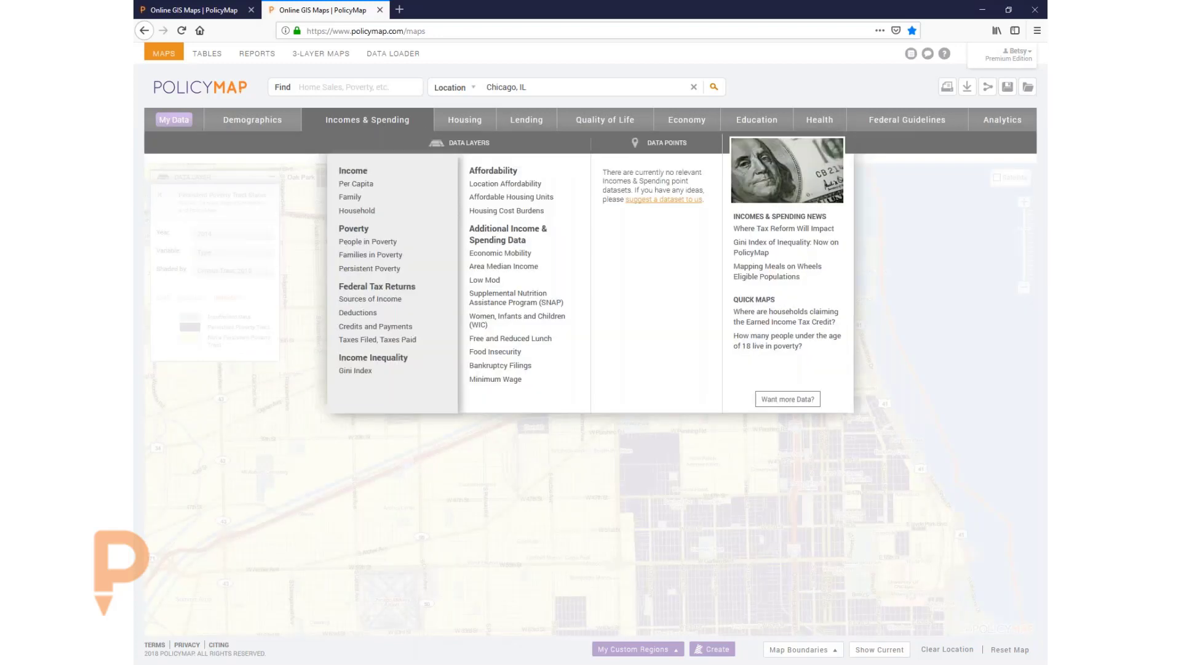
pyautogui.moveTo(409, 245)
pyautogui.moveTo(509, 247)
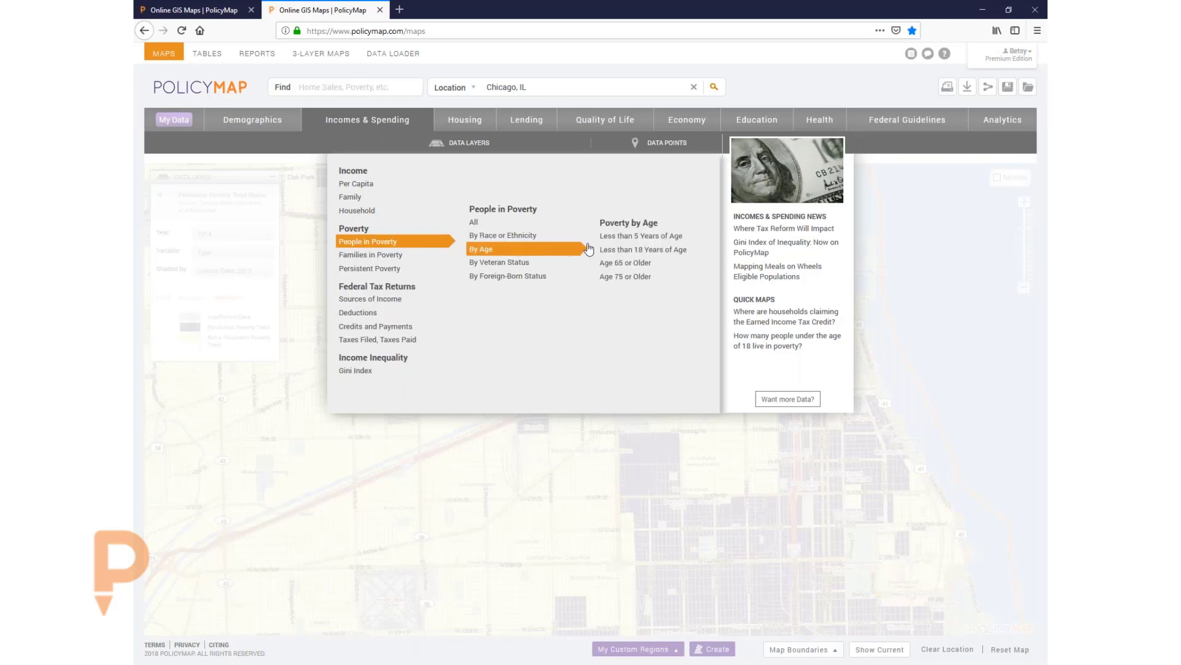
pyautogui.click(628, 237)
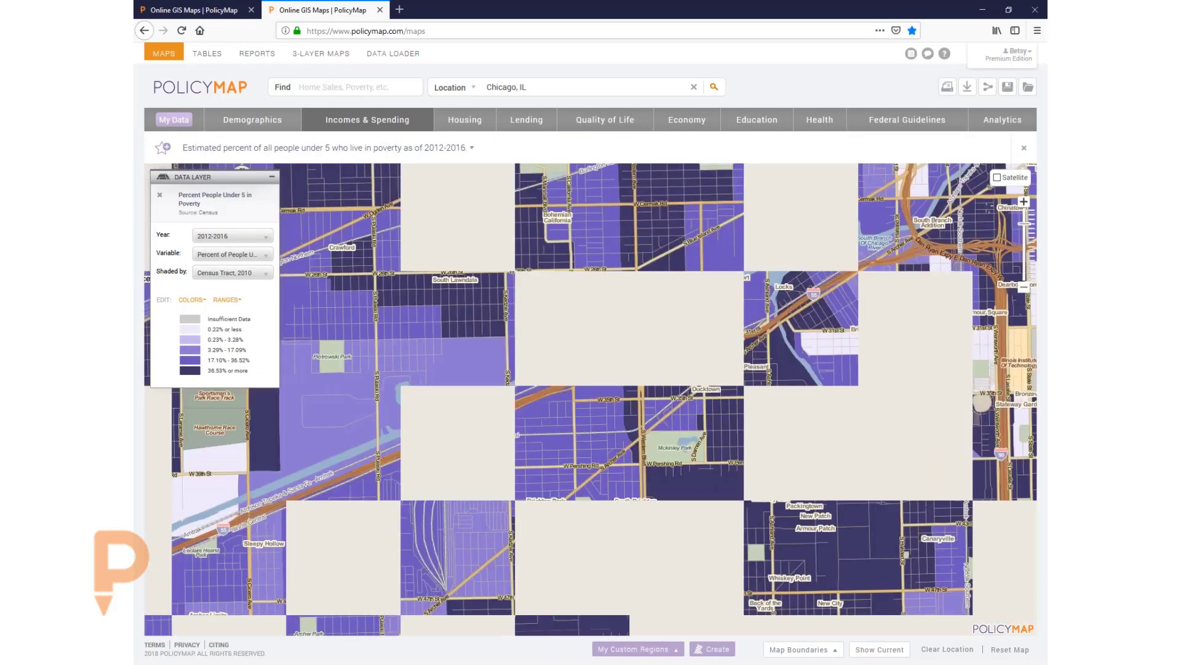
# Add the Head Start Centers data points from Education to the Chicago map.
pyautogui.click(1033, 250)
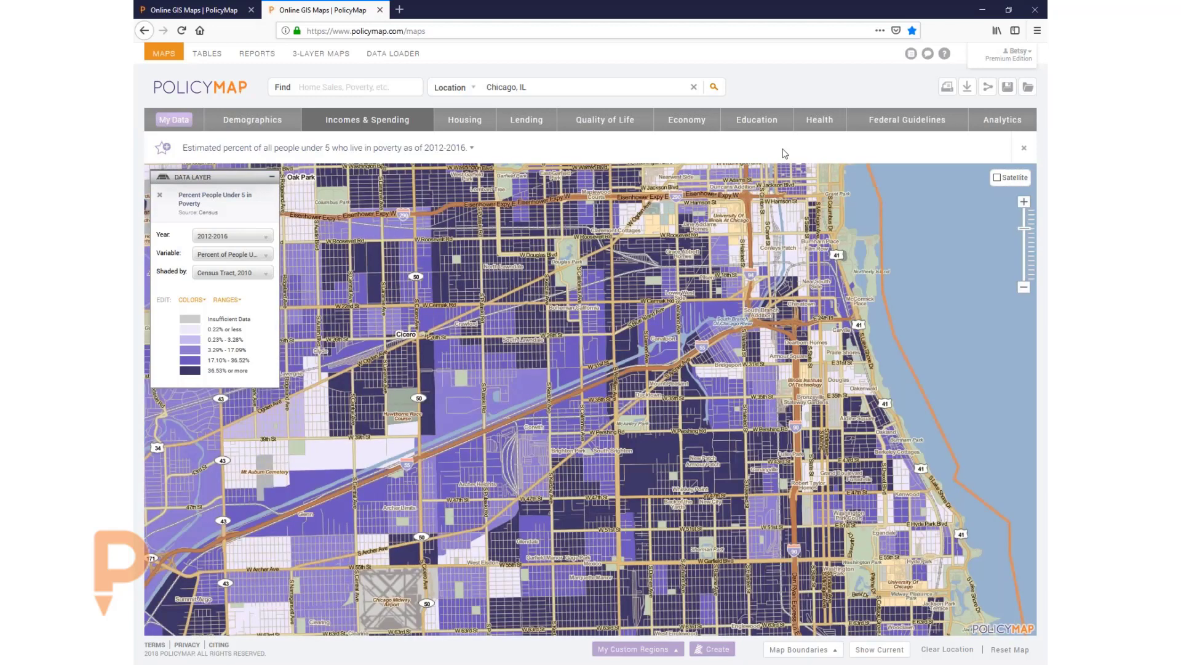
pyautogui.click(757, 120)
pyautogui.click(673, 292)
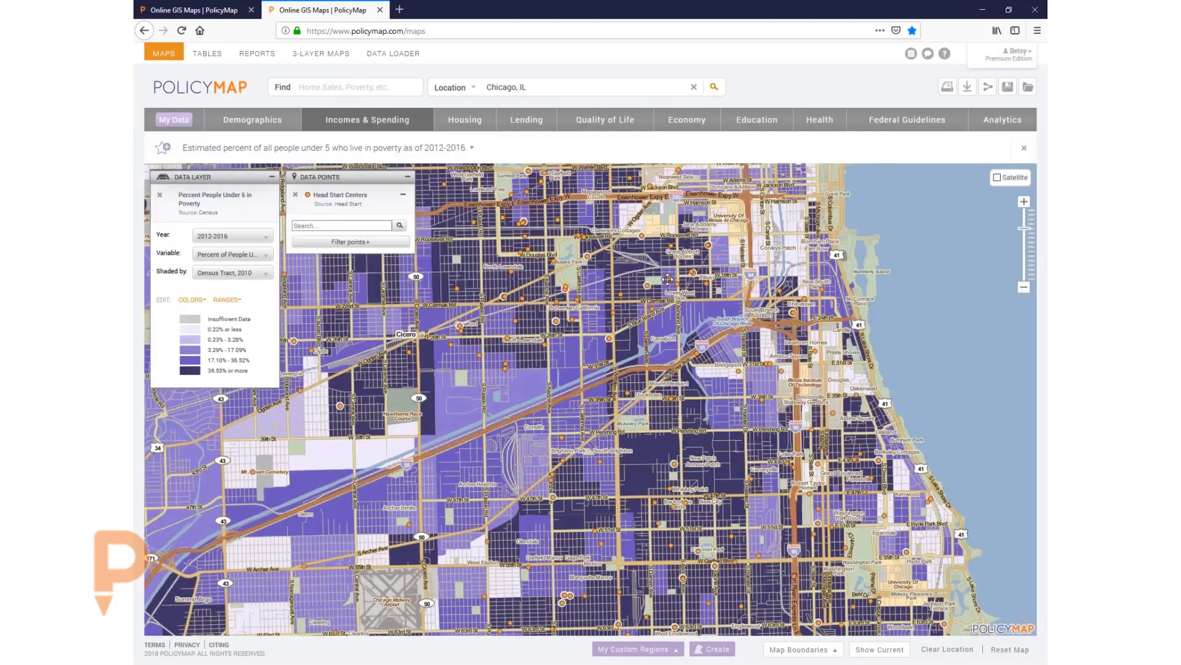
# Draw a four-sided custom region over Chicago's South and West Sides and save it under the name Area of Analysis.
pyautogui.click(717, 649)
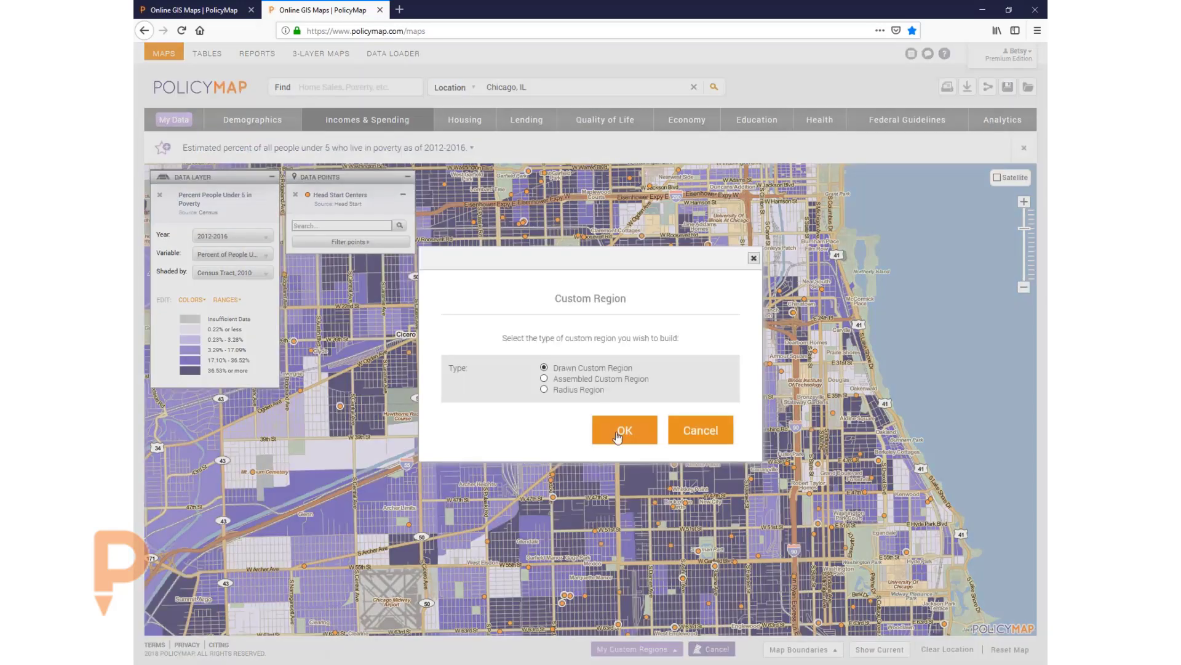
pyautogui.click(618, 438)
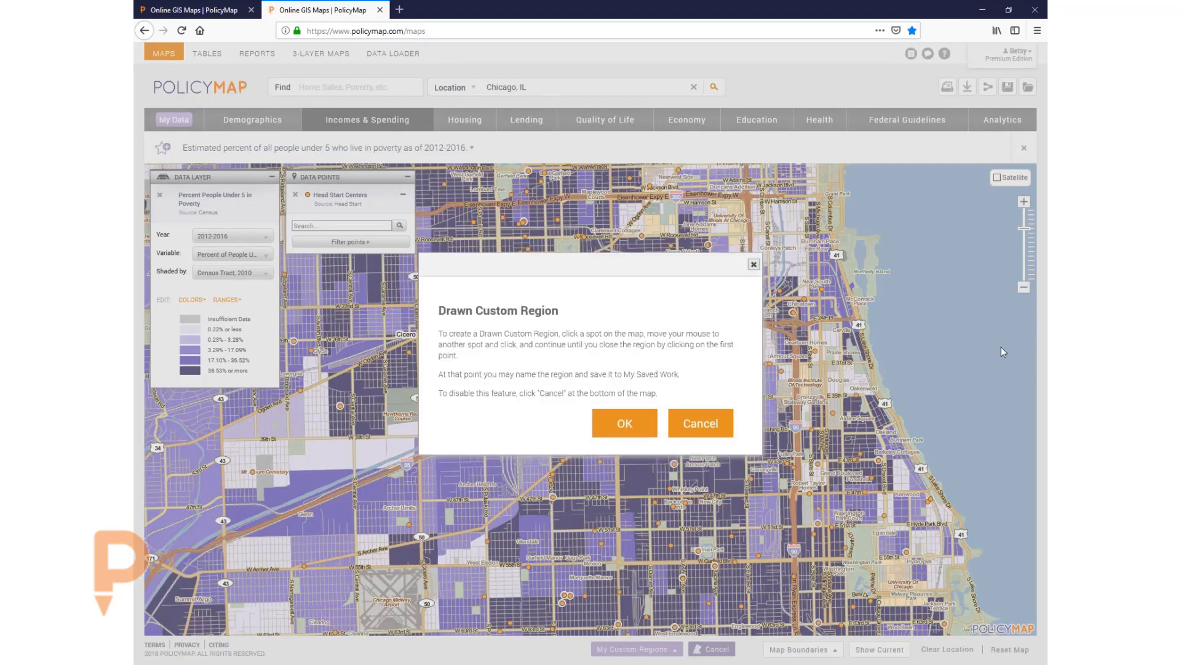
pyautogui.click(625, 423)
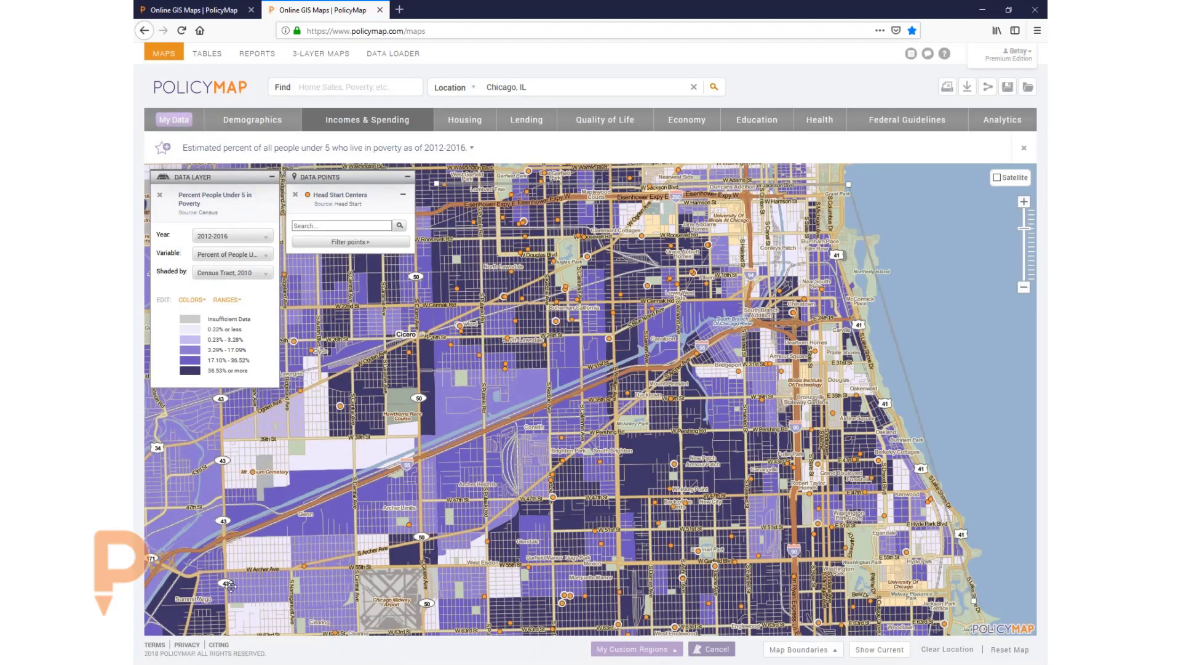
pyautogui.click(388, 618)
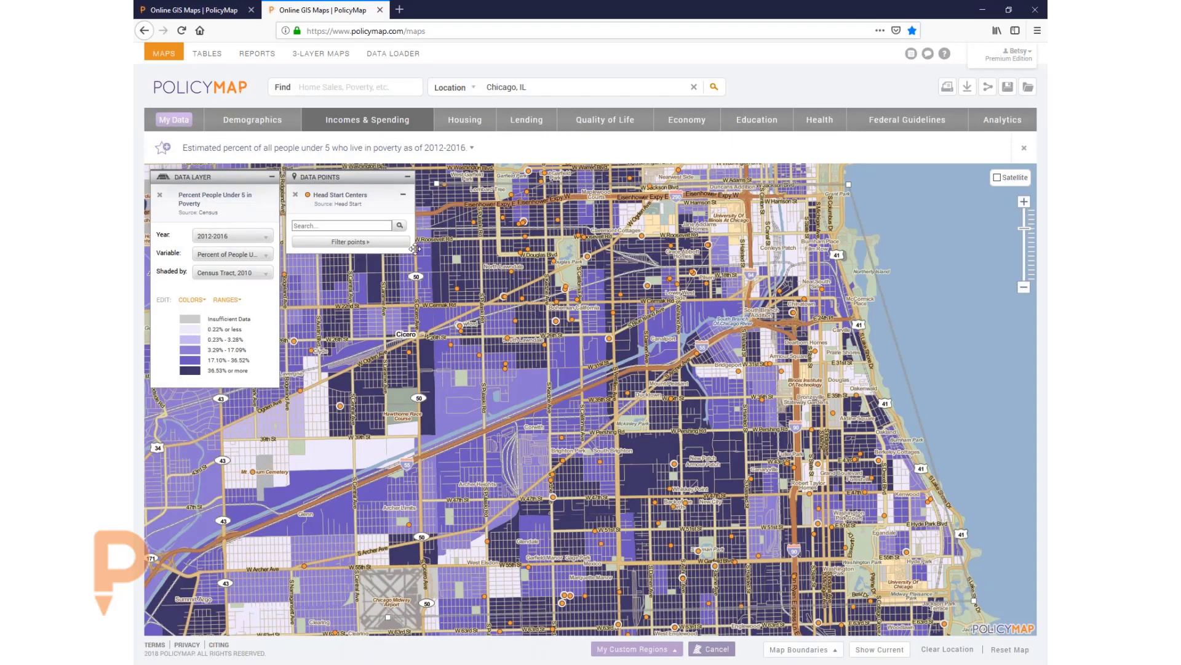
pyautogui.click(437, 187)
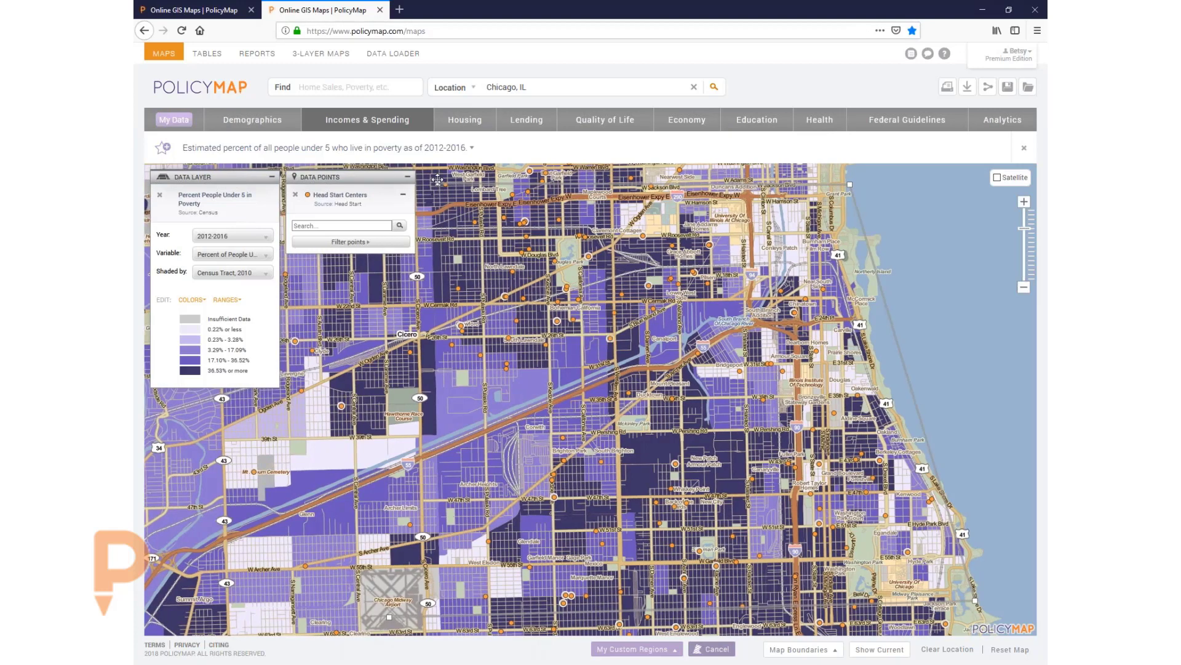
pyautogui.click(440, 185)
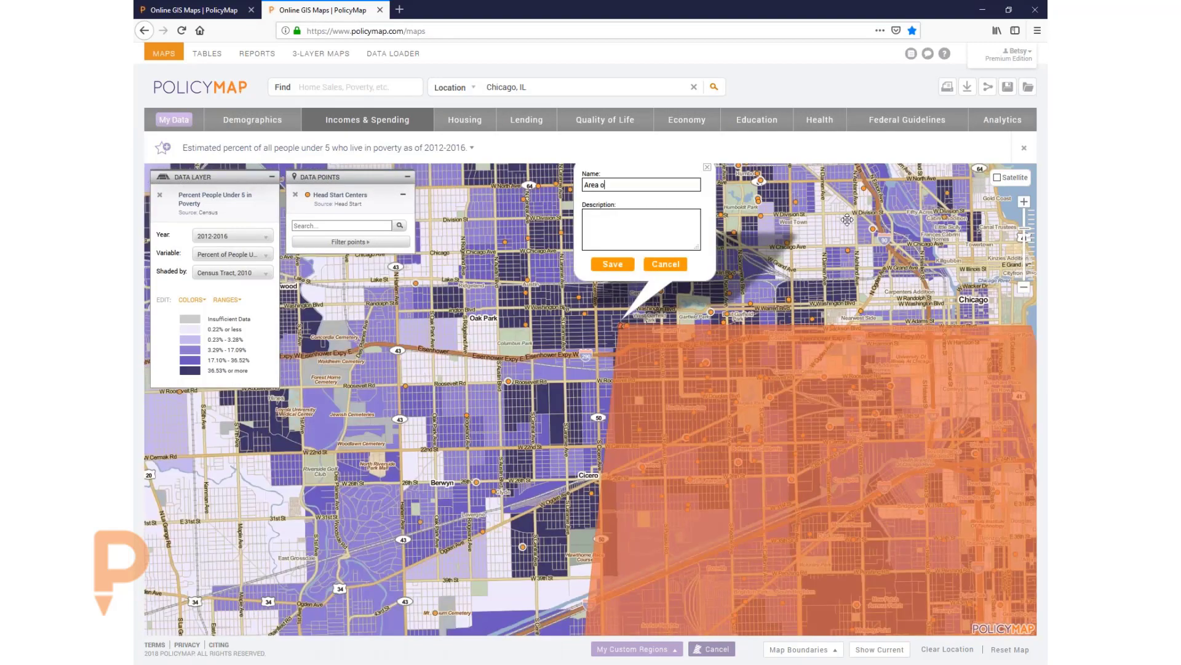
pyautogui.write('f Analysis')
pyautogui.click(617, 266)
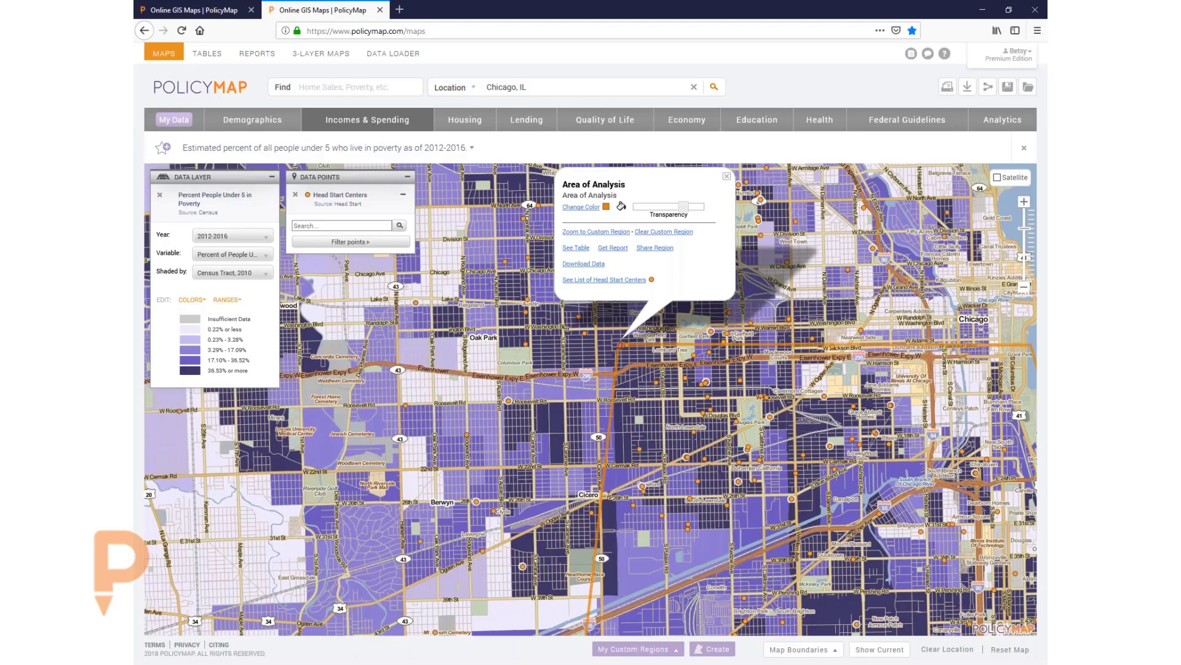
# Review the list of Head Start Centers inside the Area of Analysis region and close it.
pyautogui.click(606, 280)
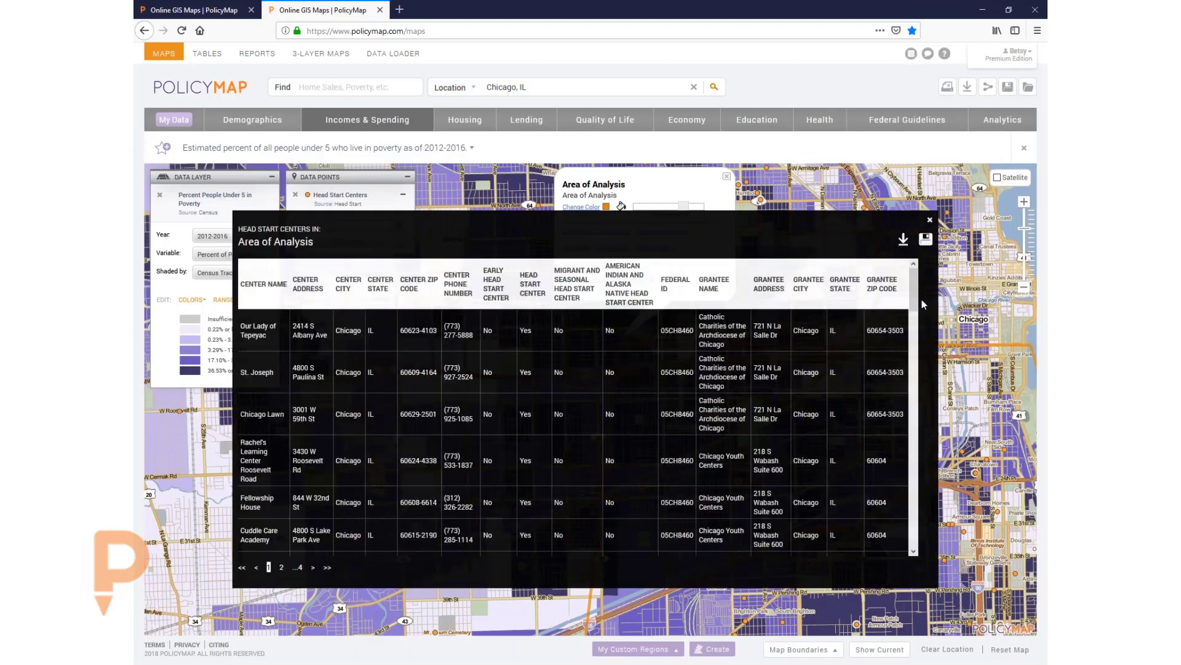
pyautogui.moveTo(673, 330); pyautogui.dragTo(844, 306)
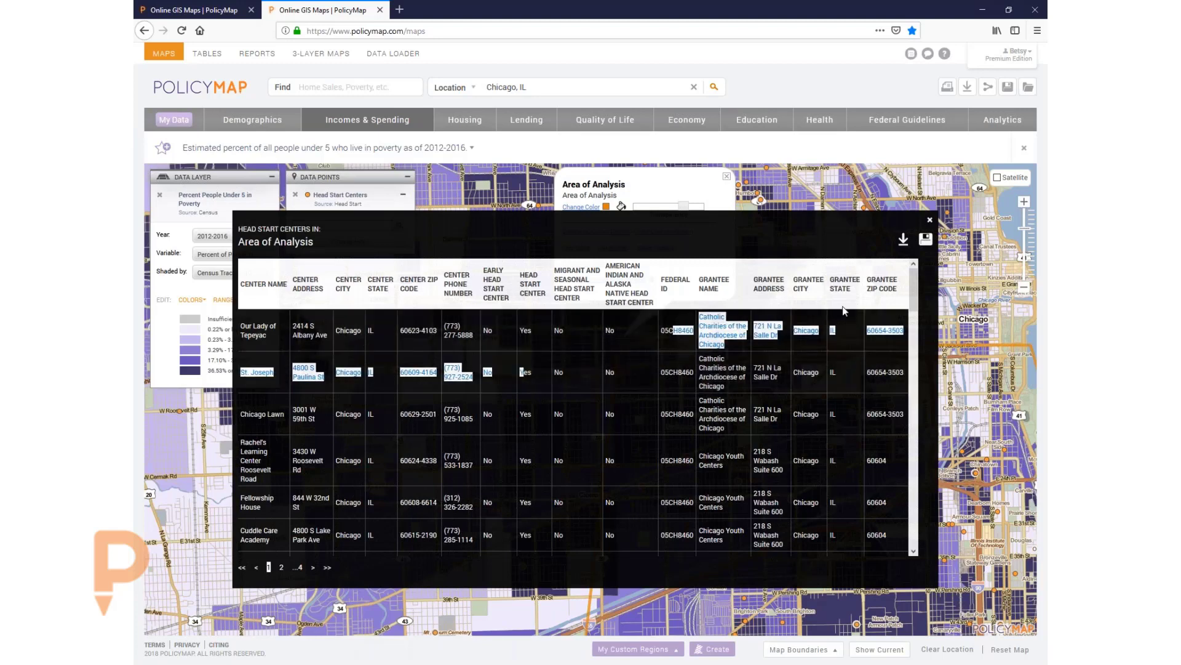
pyautogui.click(843, 305)
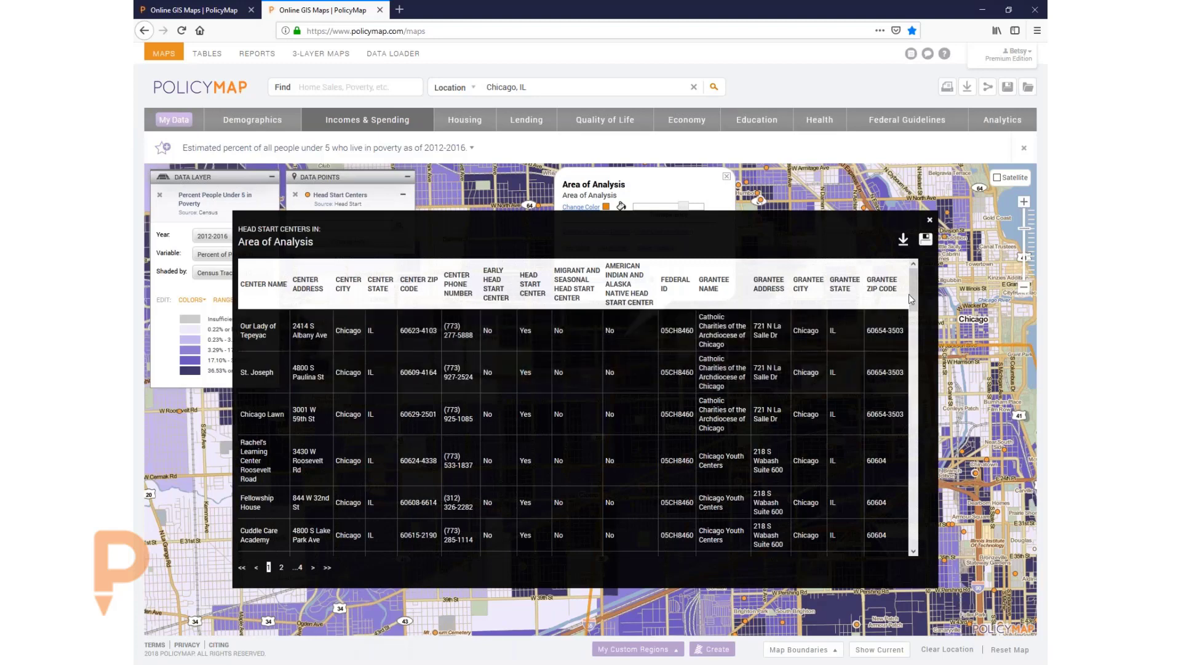
pyautogui.moveTo(913, 308); pyautogui.dragTo(928, 222)
pyautogui.click(929, 221)
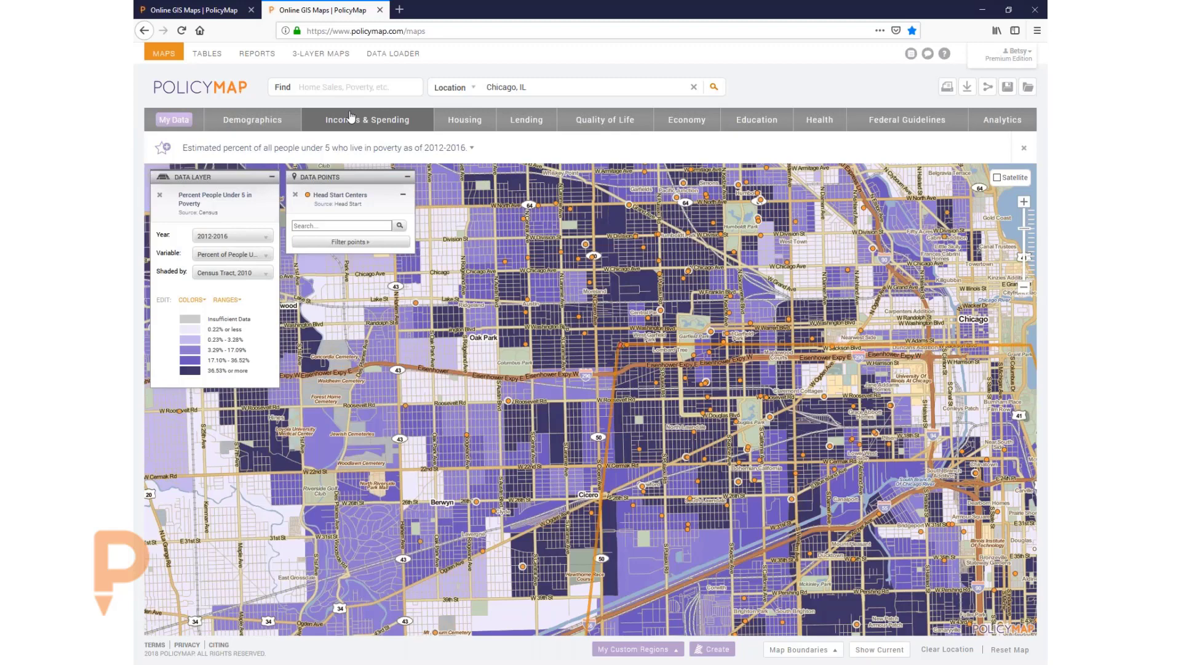
# Remove the Head Start Centers points and replace the mapped layer with the Gini Index of income inequality.
pyautogui.click(1024, 287)
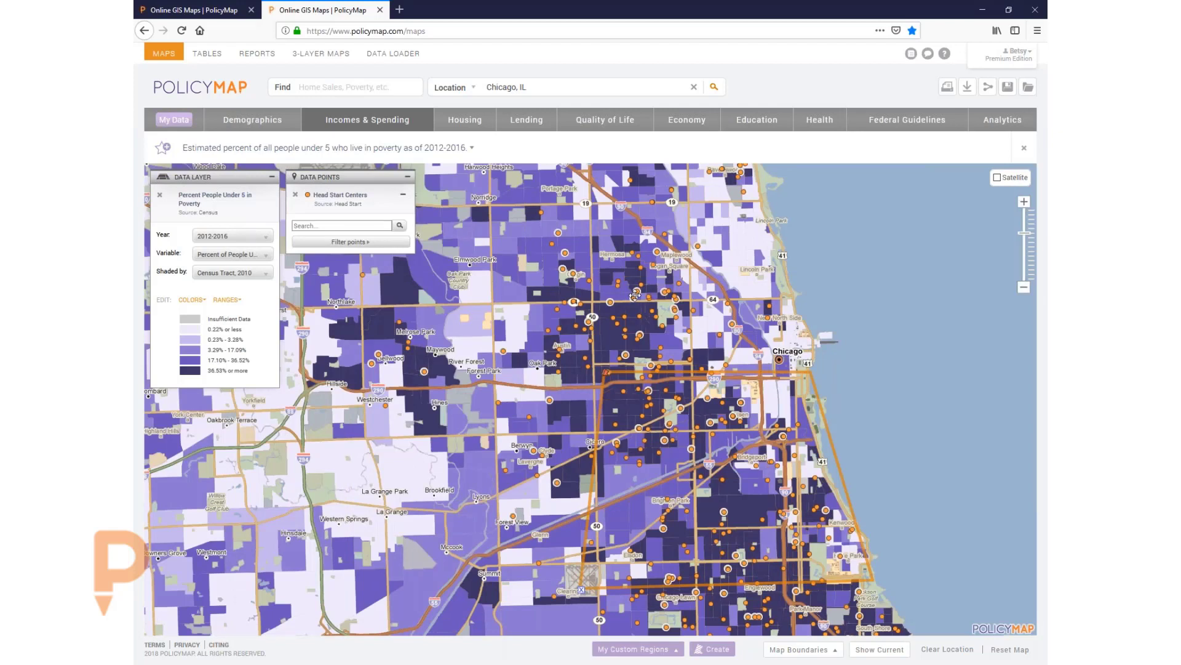
pyautogui.click(296, 195)
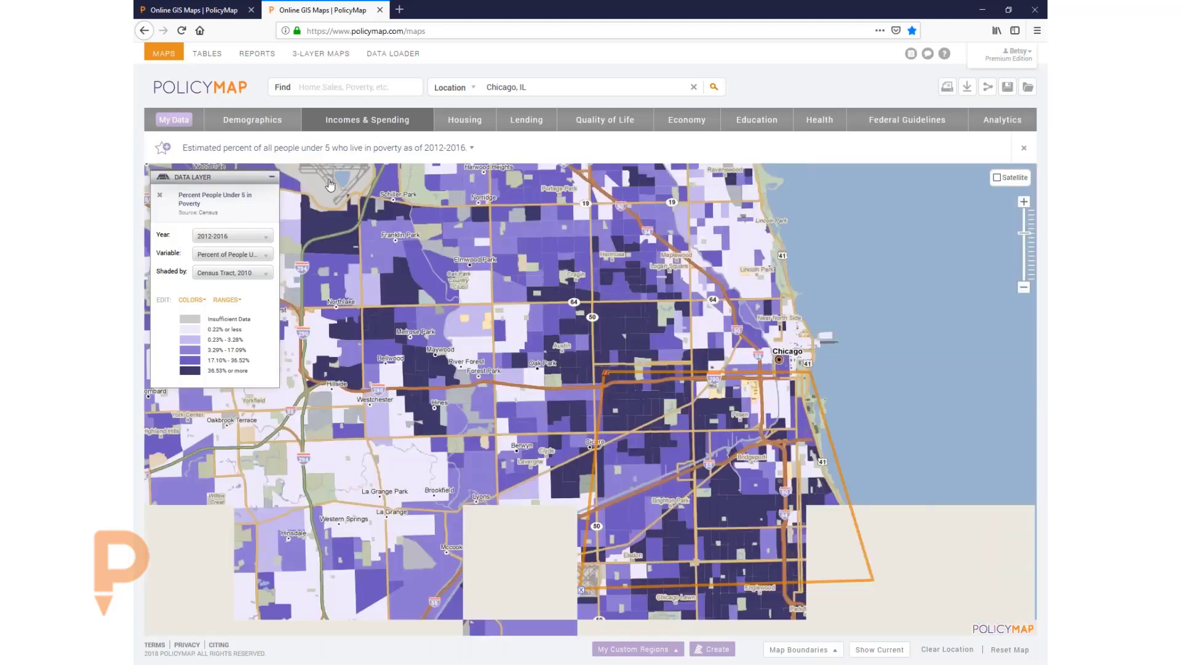
pyautogui.click(391, 126)
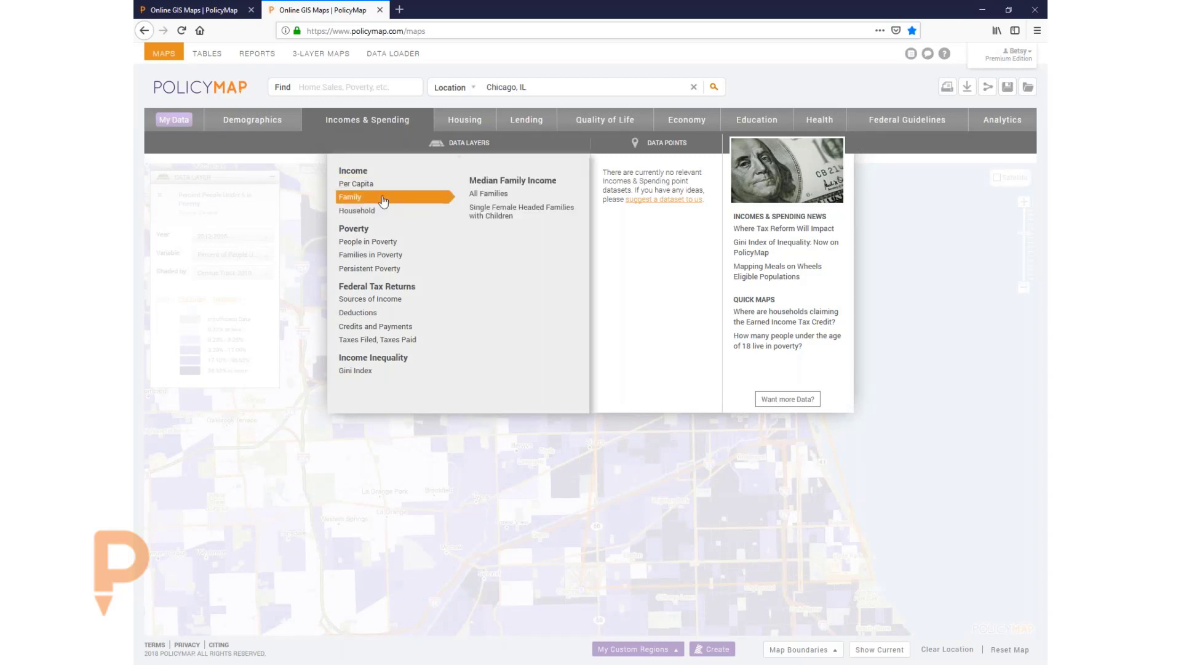
pyautogui.moveTo(376, 268)
pyautogui.moveTo(381, 299)
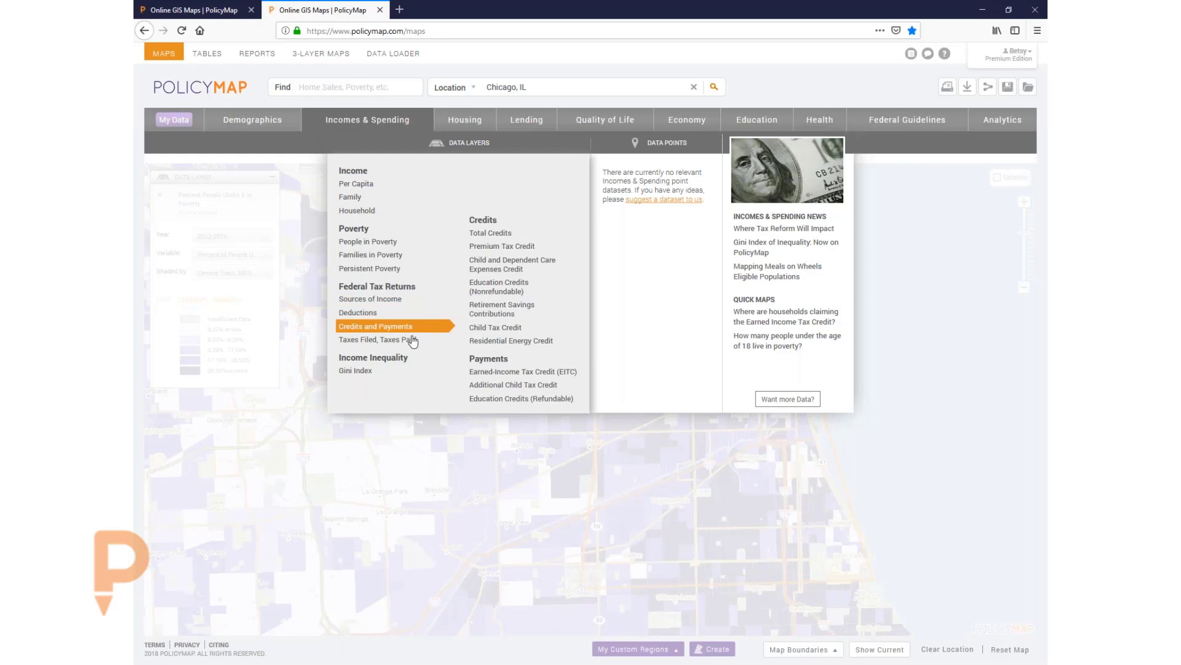
pyautogui.moveTo(401, 375)
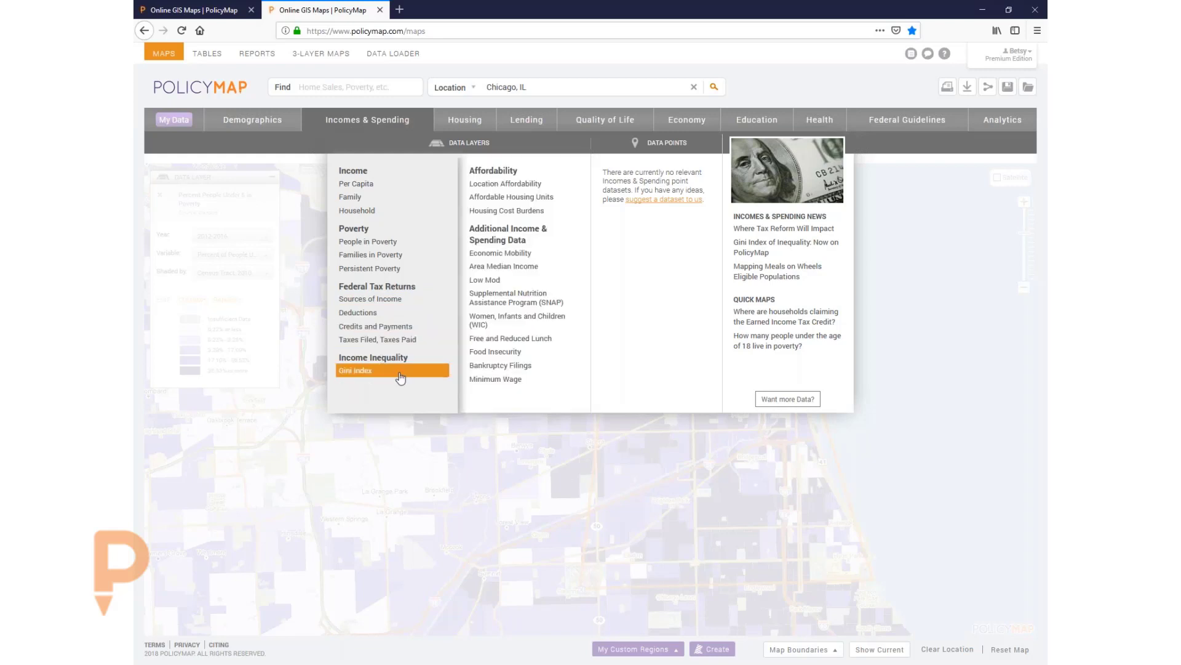
pyautogui.click(401, 375)
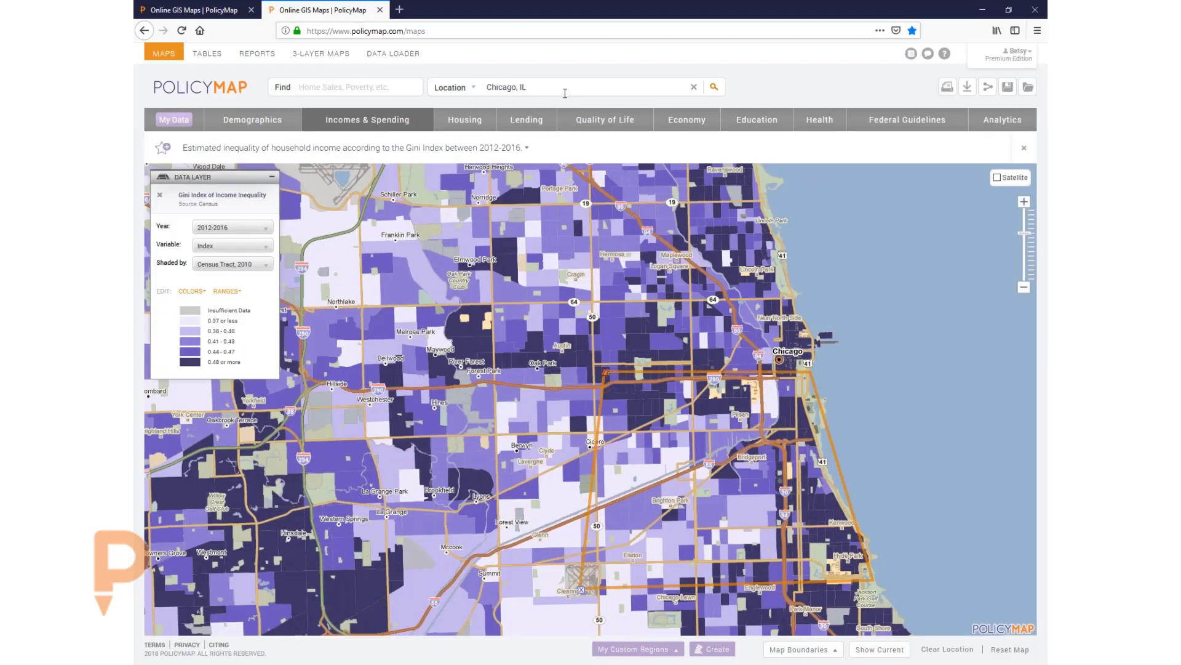
# Change the map location to the city of Philadelphia, PA.
pyautogui.moveTo(554, 87); pyautogui.dragTo(479, 85)
pyautogui.write('phi')
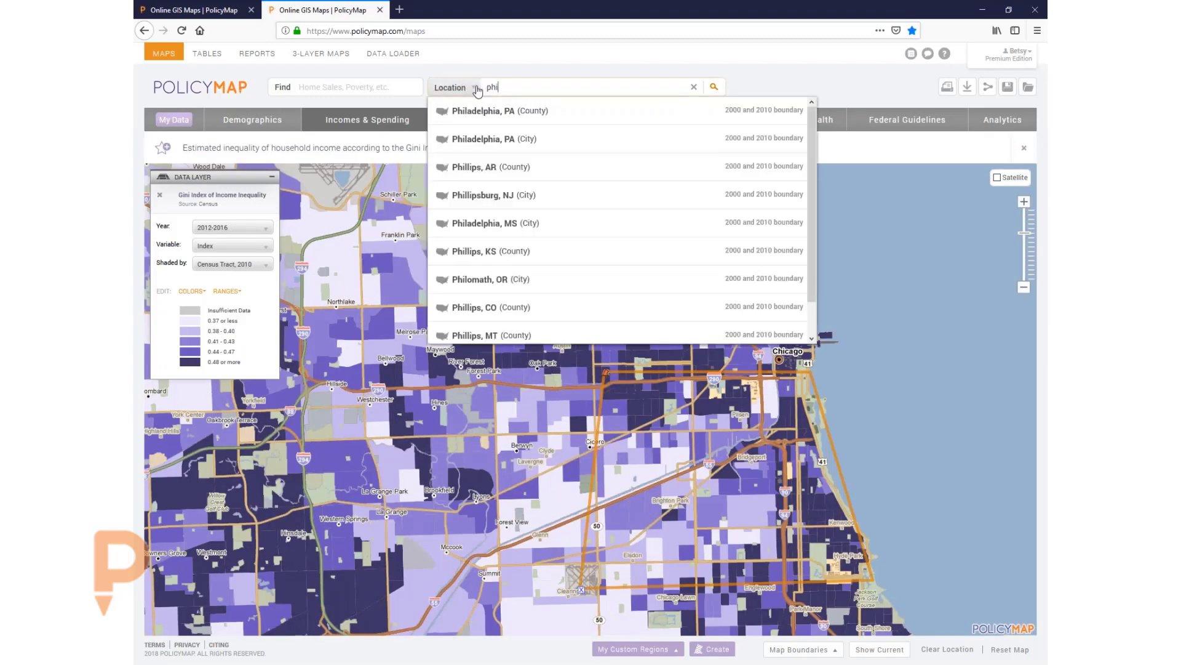
pyautogui.click(502, 135)
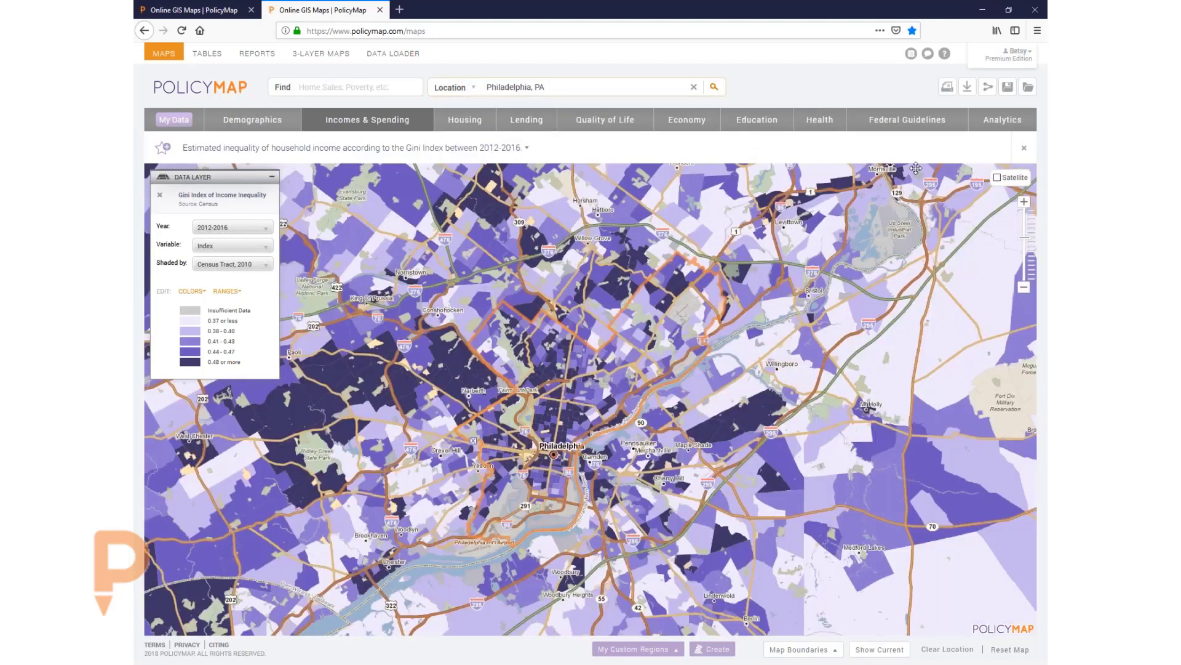
# View the Gini Index details of a North Philadelphia census tract, and read the layer's description.
pyautogui.click(1025, 203)
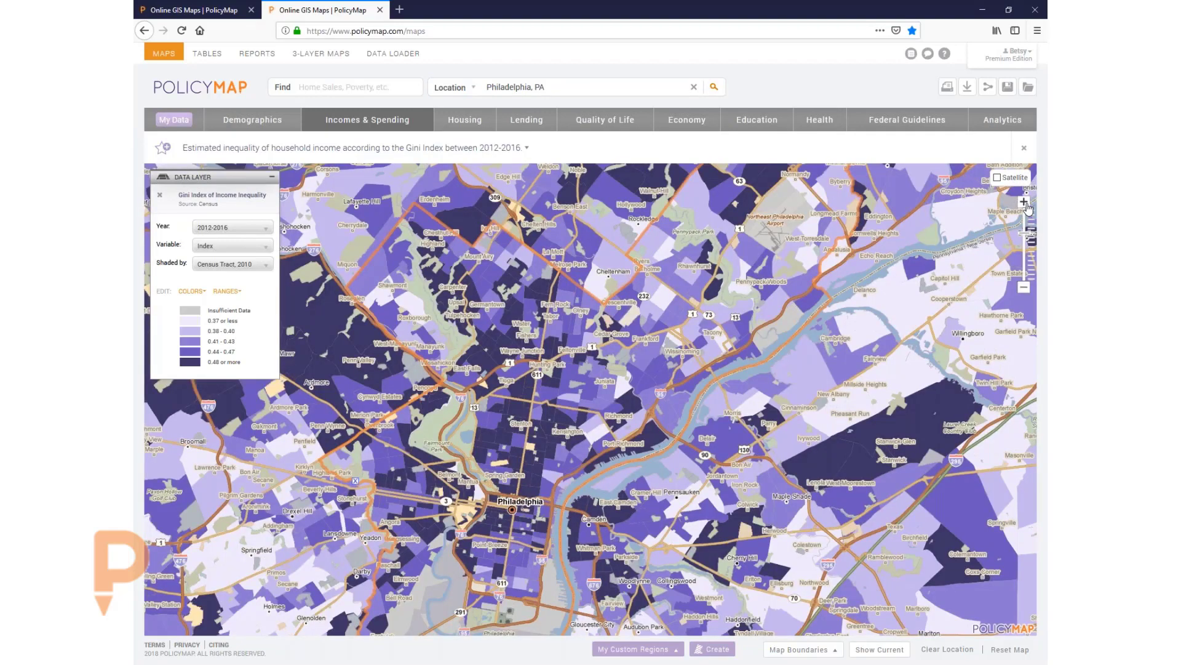
pyautogui.click(1025, 203)
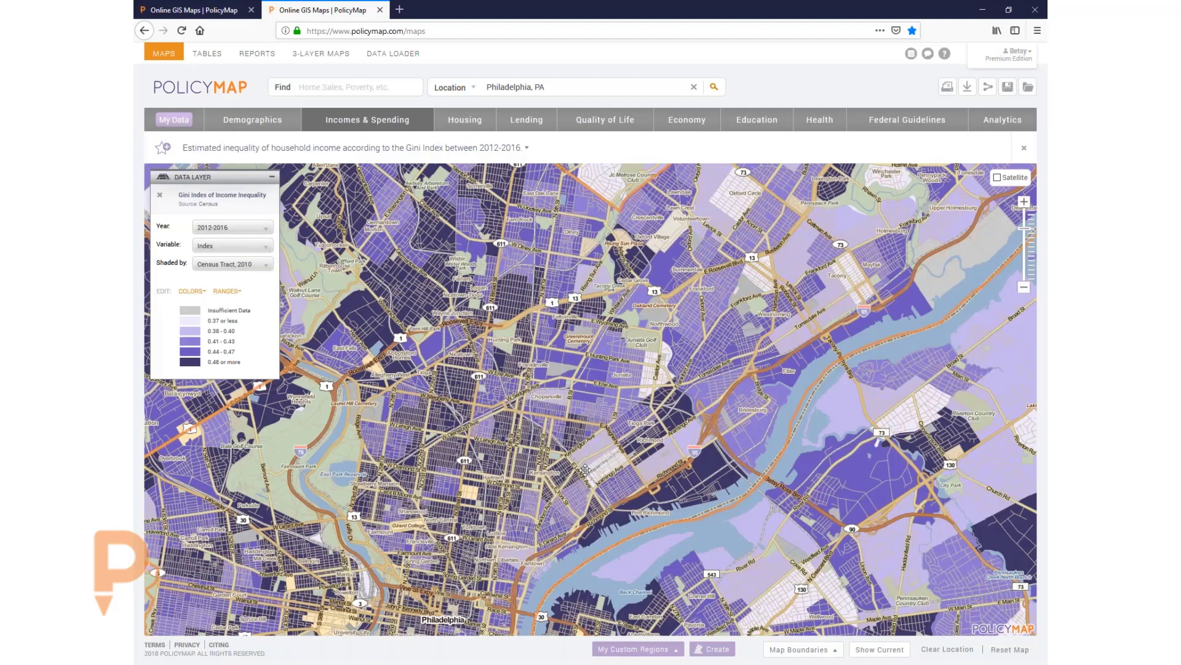
pyautogui.moveTo(480, 460); pyautogui.dragTo(550, 400)
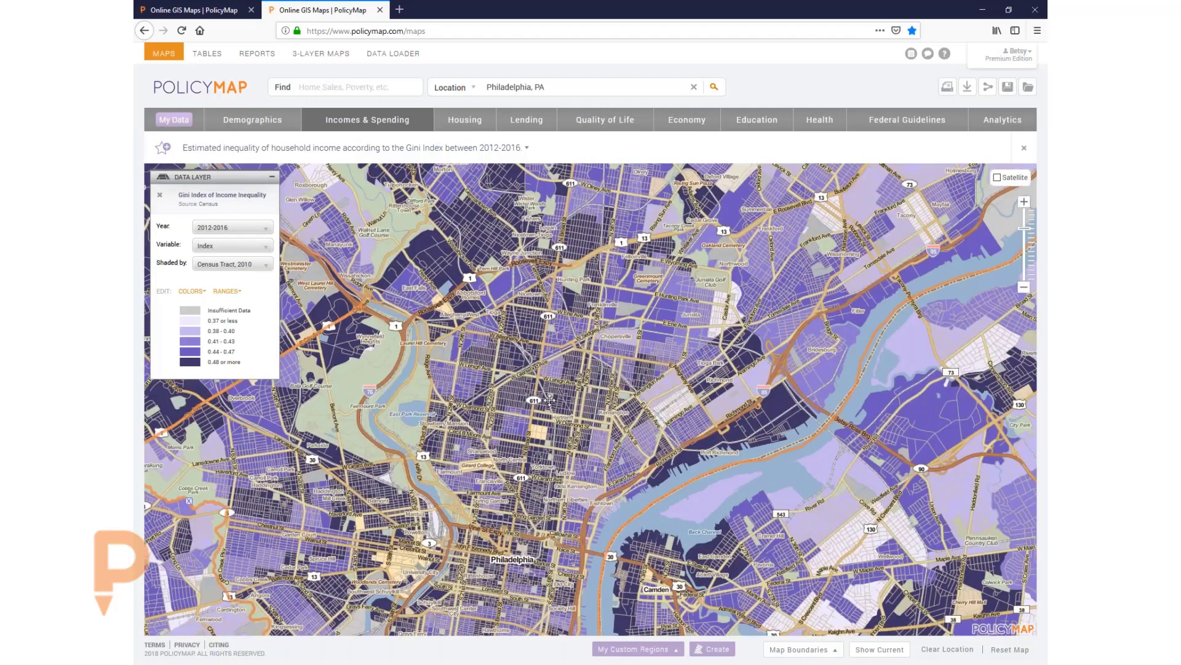
pyautogui.click(550, 400)
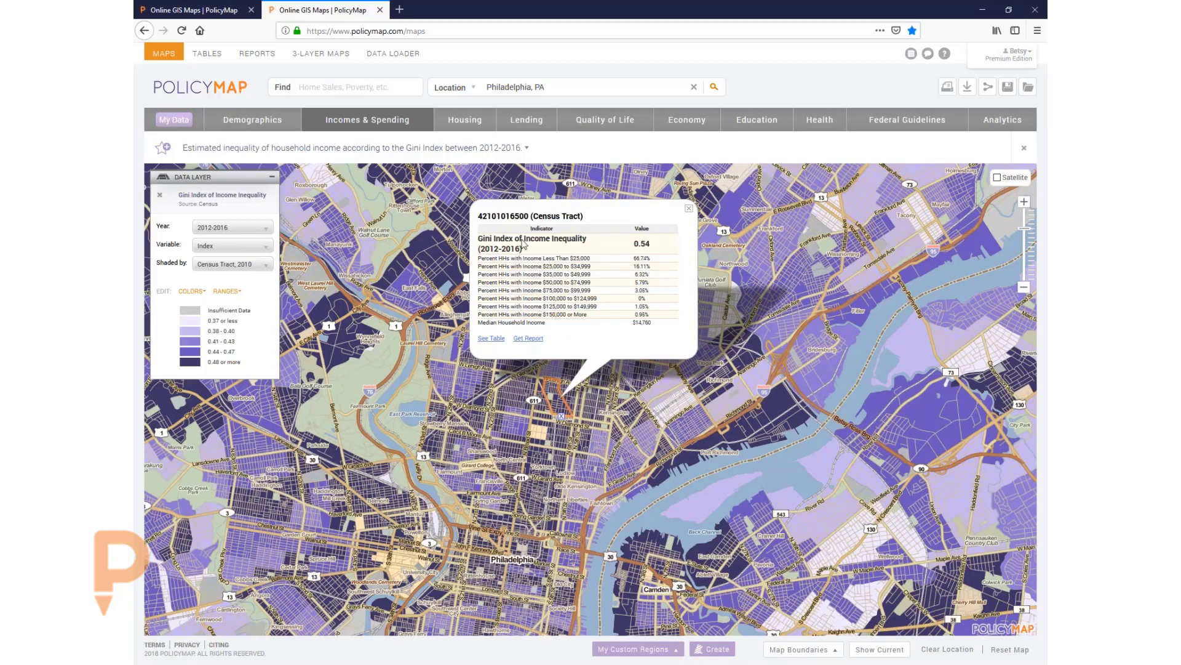
pyautogui.click(439, 150)
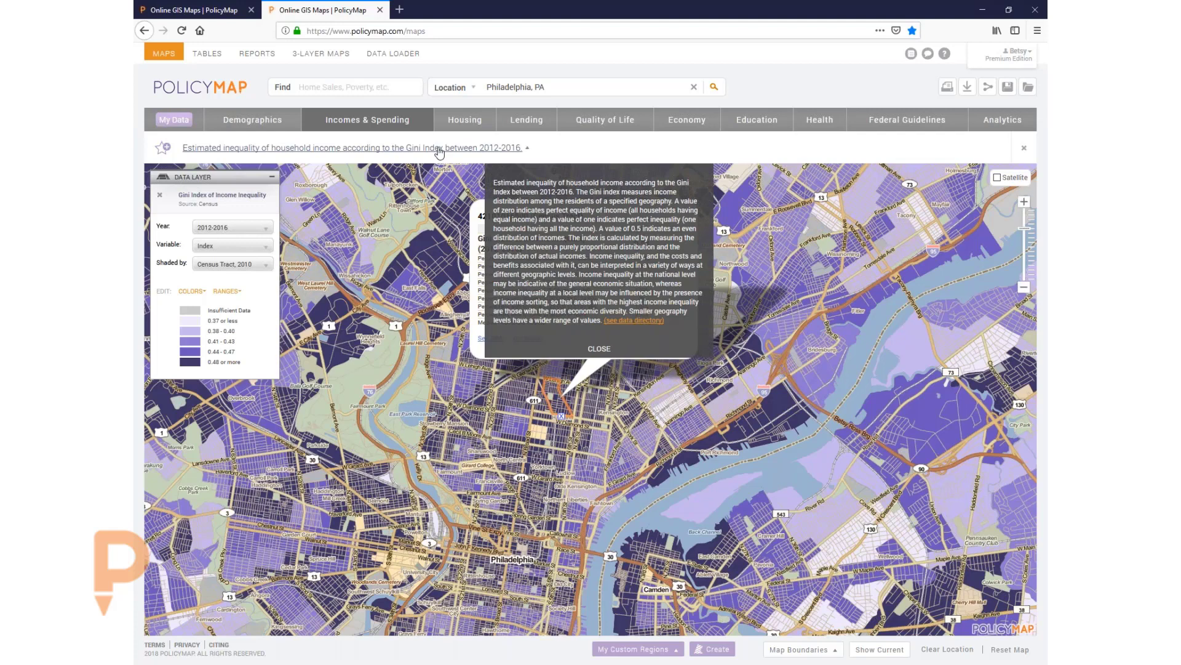
pyautogui.click(602, 349)
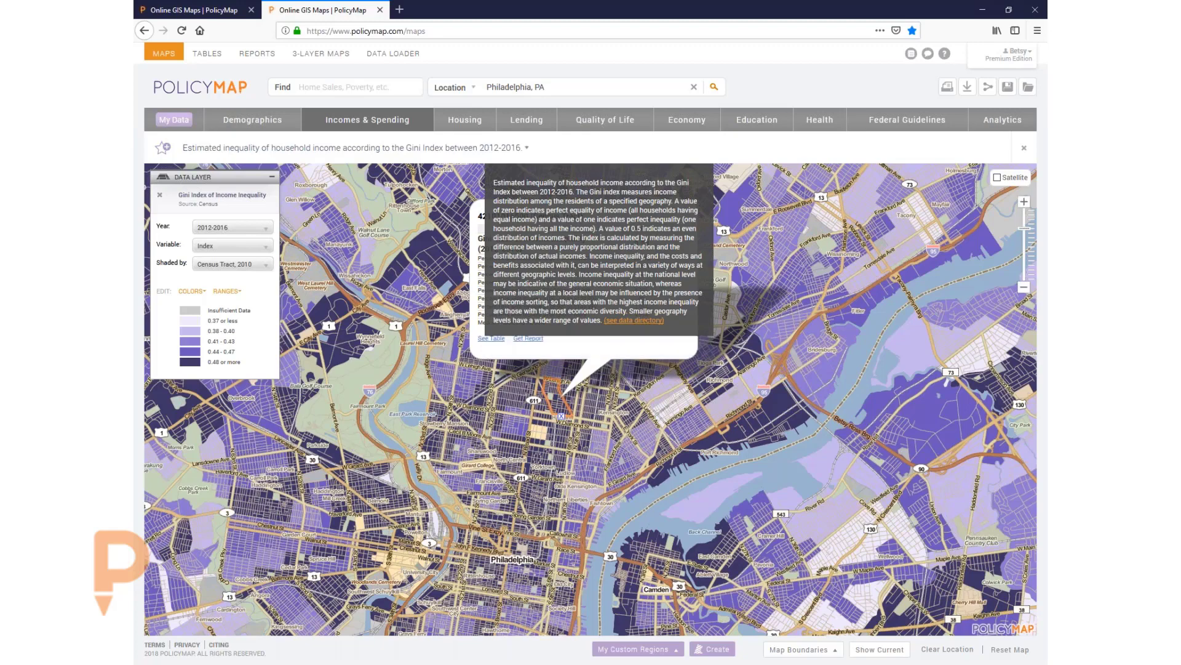
# Replace the mapped layer with Homeowner Cost Burdens for households aged 65+, from the Housing Cost Burdens data.
pyautogui.click(355, 119)
pyautogui.moveTo(515, 187)
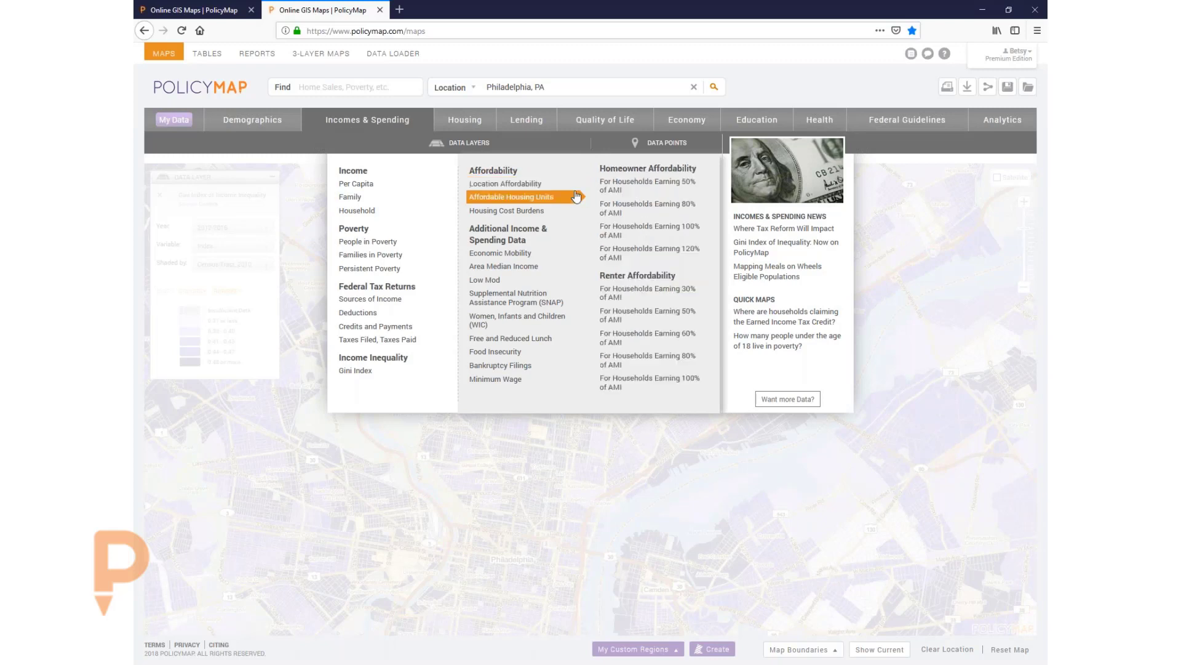
pyautogui.moveTo(609, 184)
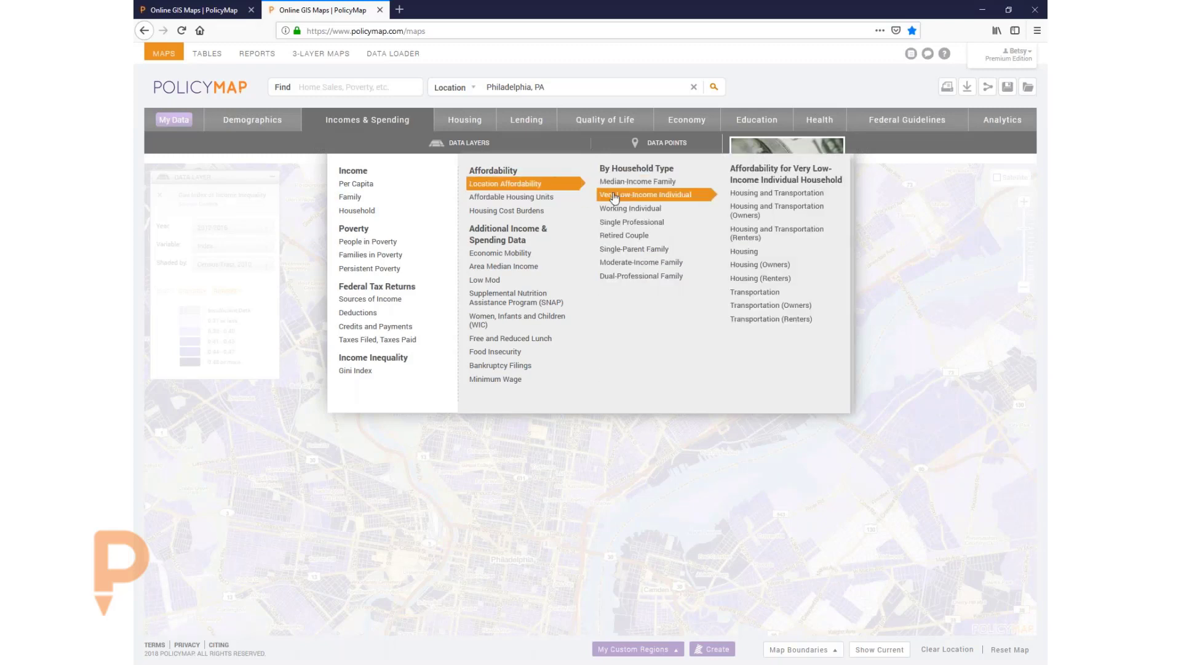
pyautogui.moveTo(563, 196)
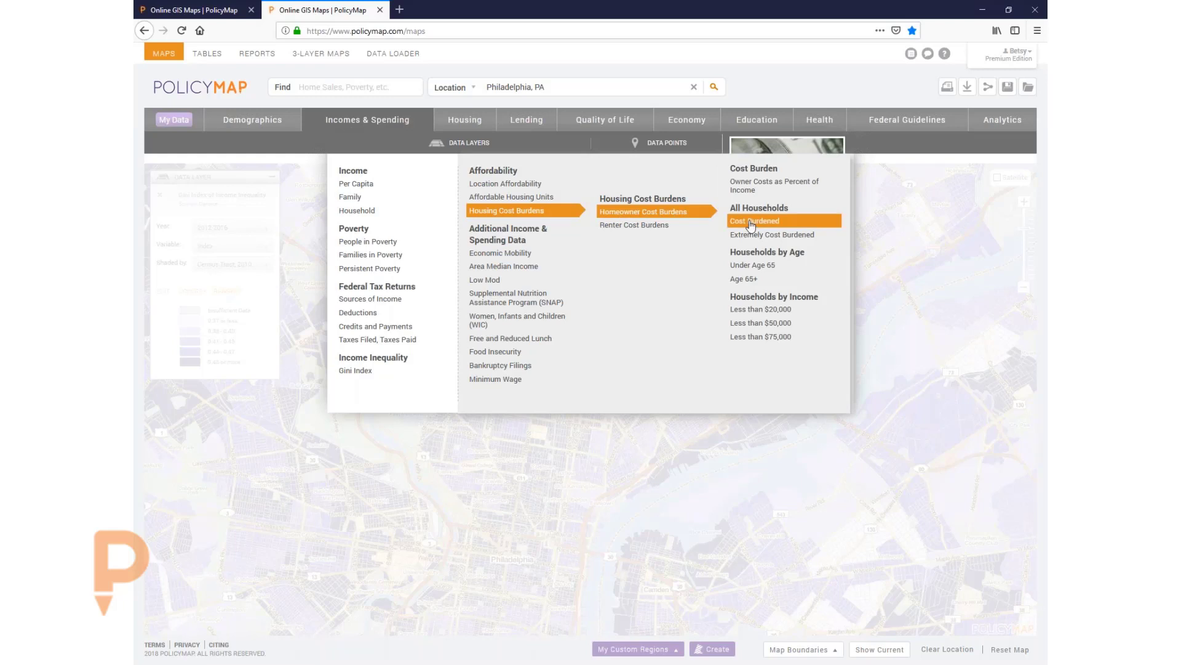
pyautogui.click(773, 280)
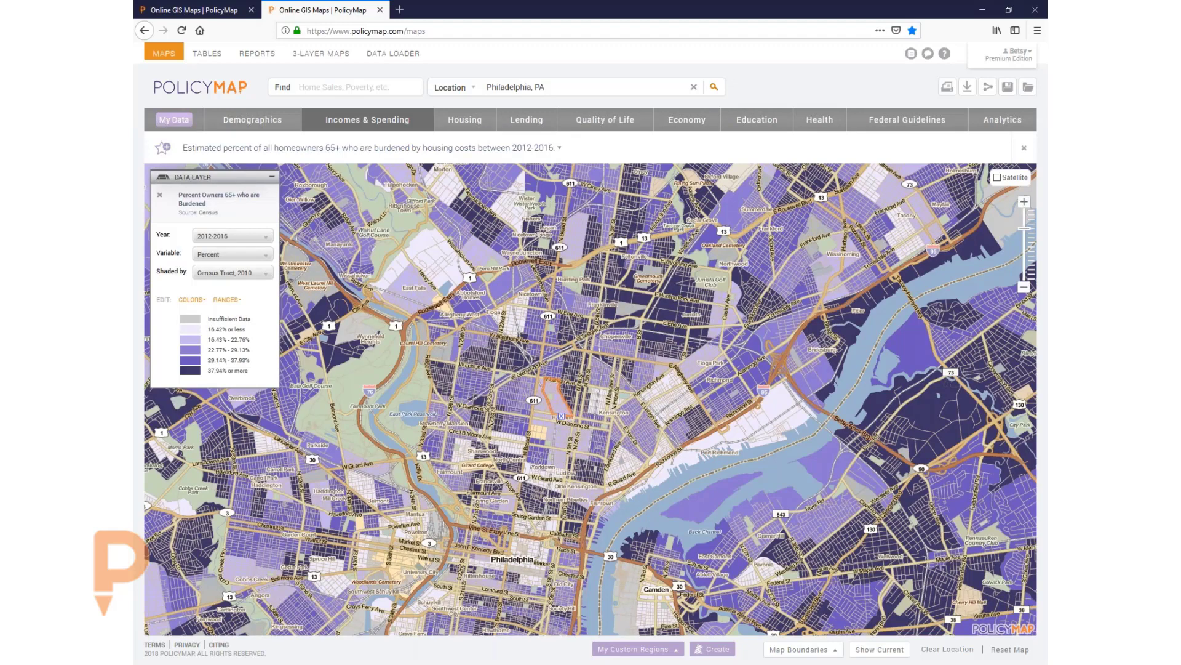
# View the cost burden values for a North Philadelphia census tract, examine the area at block group level, and close the details.
pyautogui.click(581, 359)
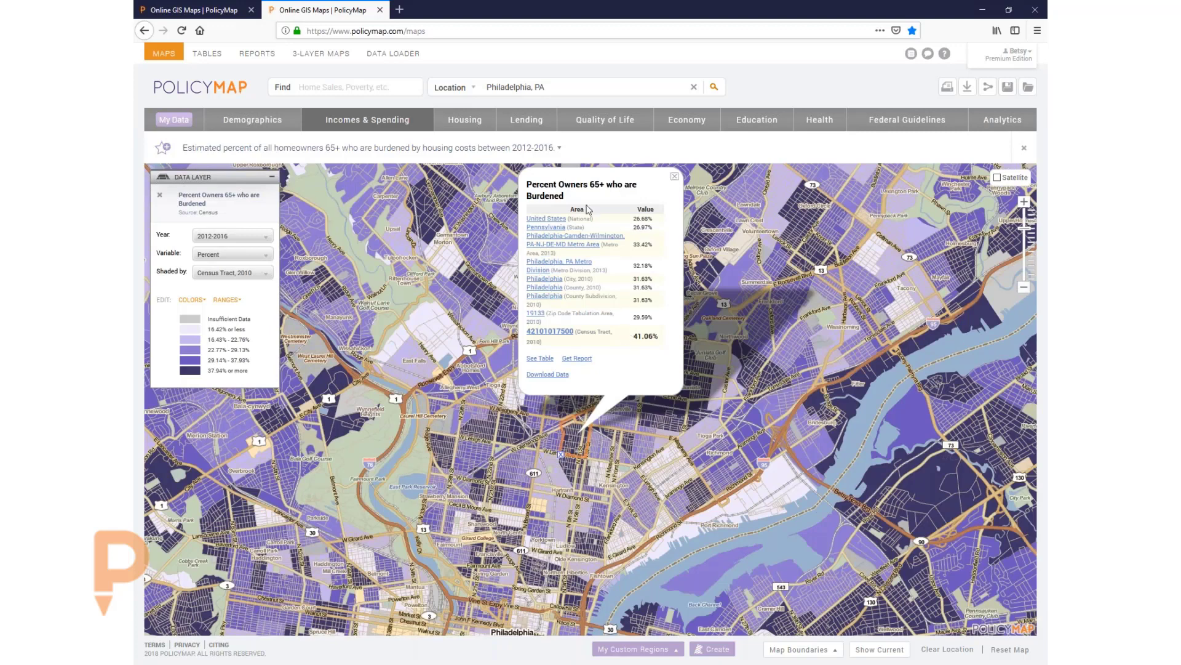
pyautogui.click(1023, 203)
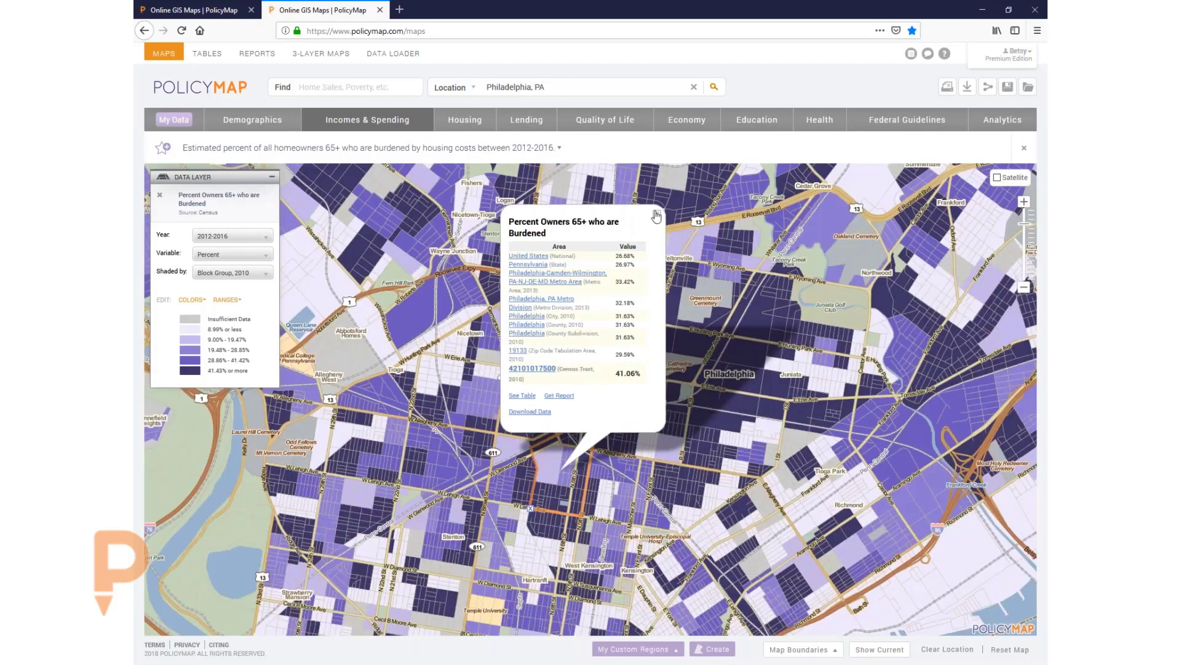
pyautogui.click(656, 215)
# Replace the mapped layer with the Housing data on Age of Home, for homes built Pre-1940.
pyautogui.click(465, 121)
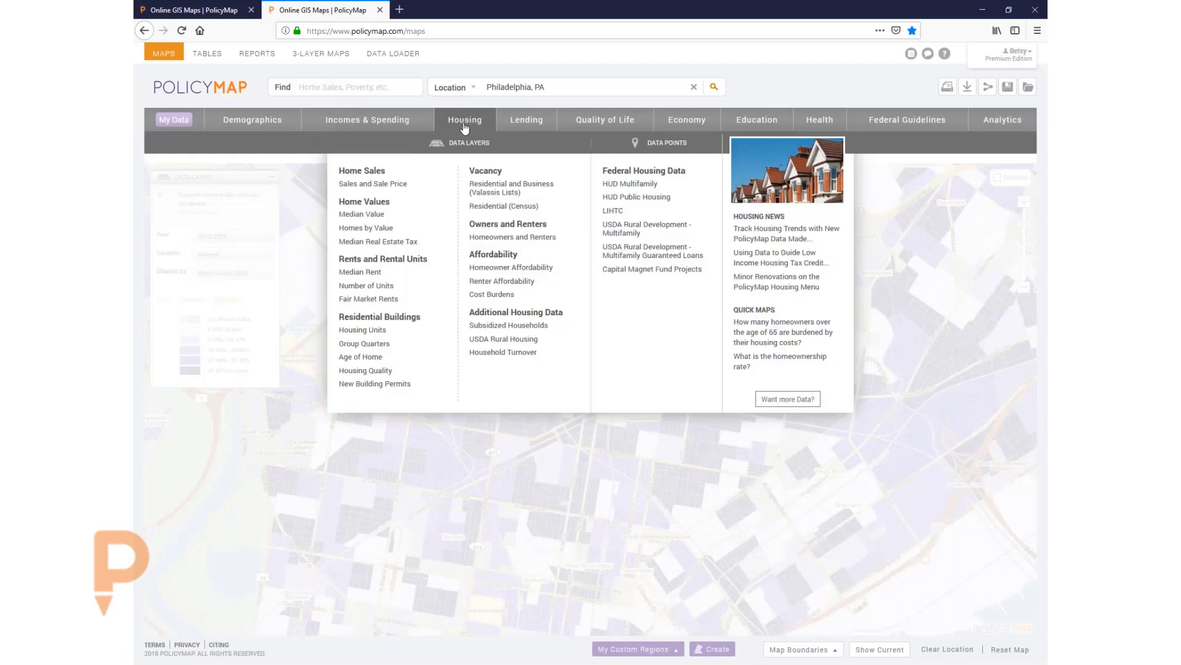
pyautogui.moveTo(387, 330)
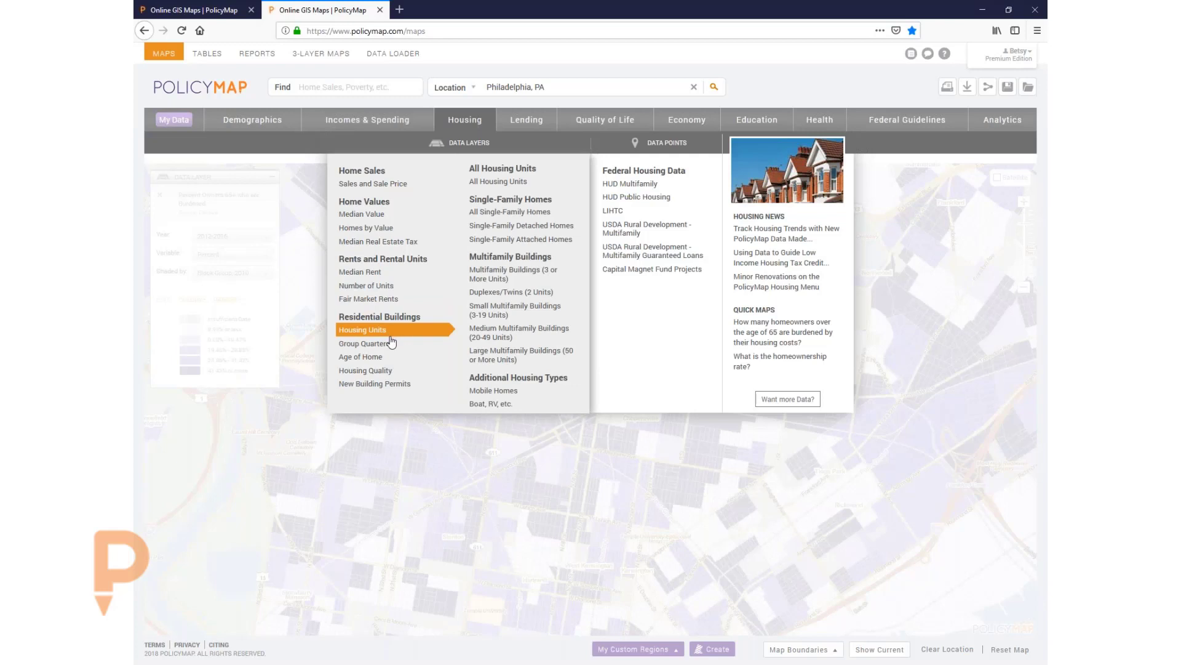
pyautogui.moveTo(389, 363)
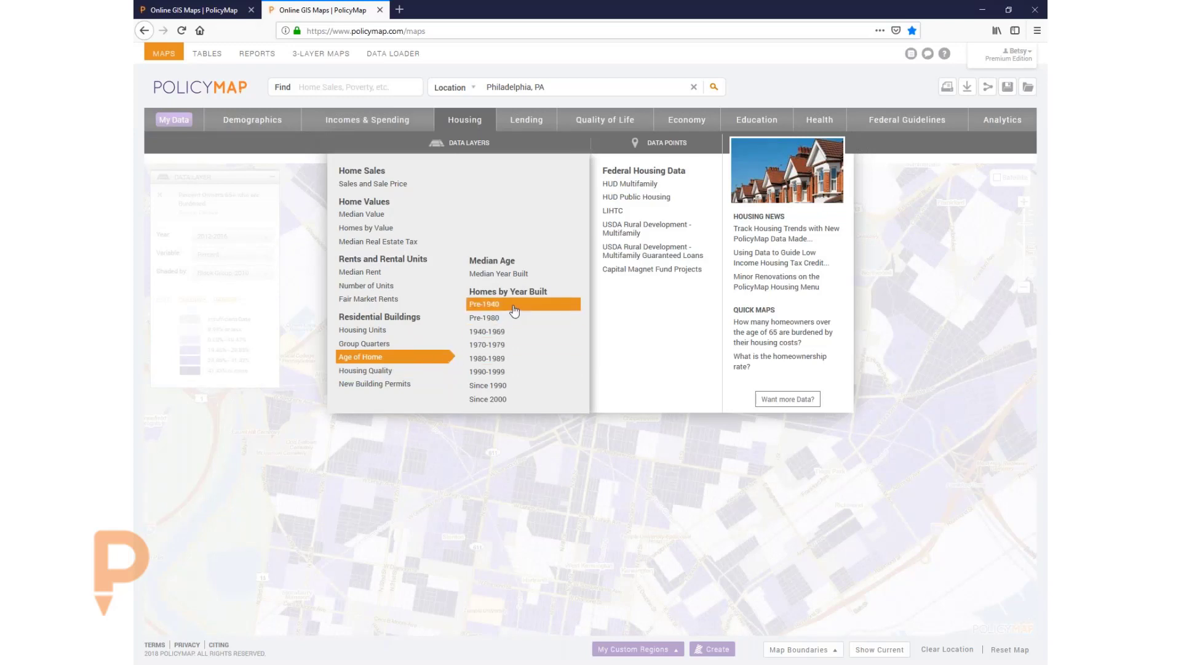
pyautogui.click(514, 308)
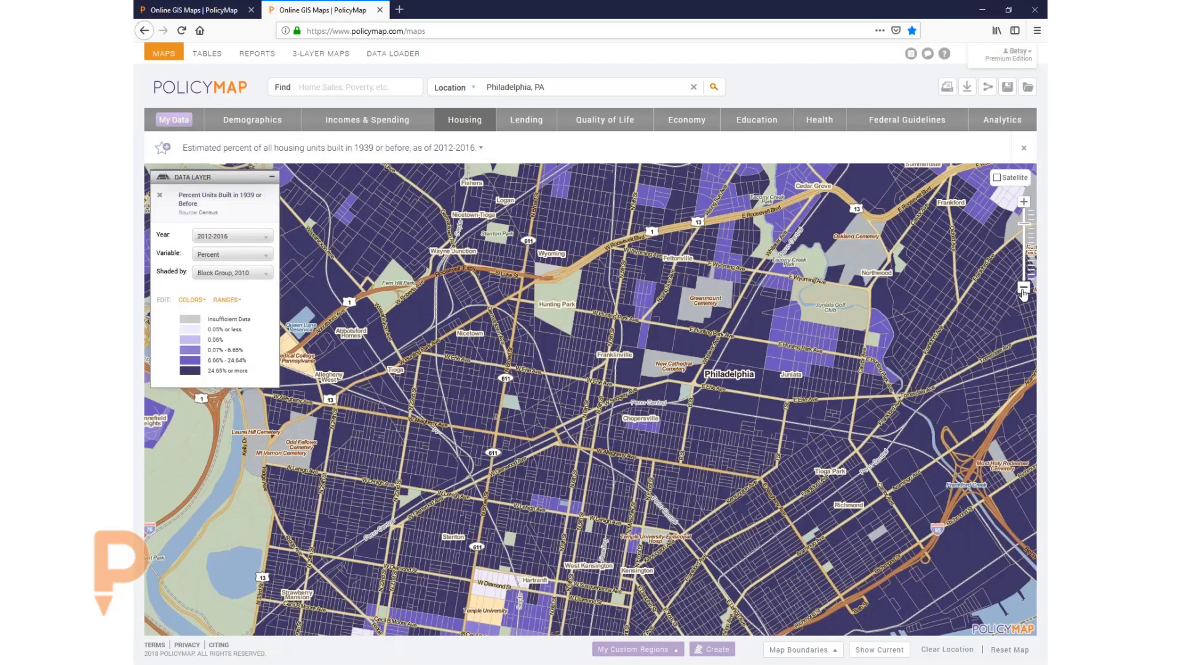
# View the pre-1940 homes layer over a wider Philadelphia area, and replace it with annual New Building Permits for all buildings.
pyautogui.click(1024, 290)
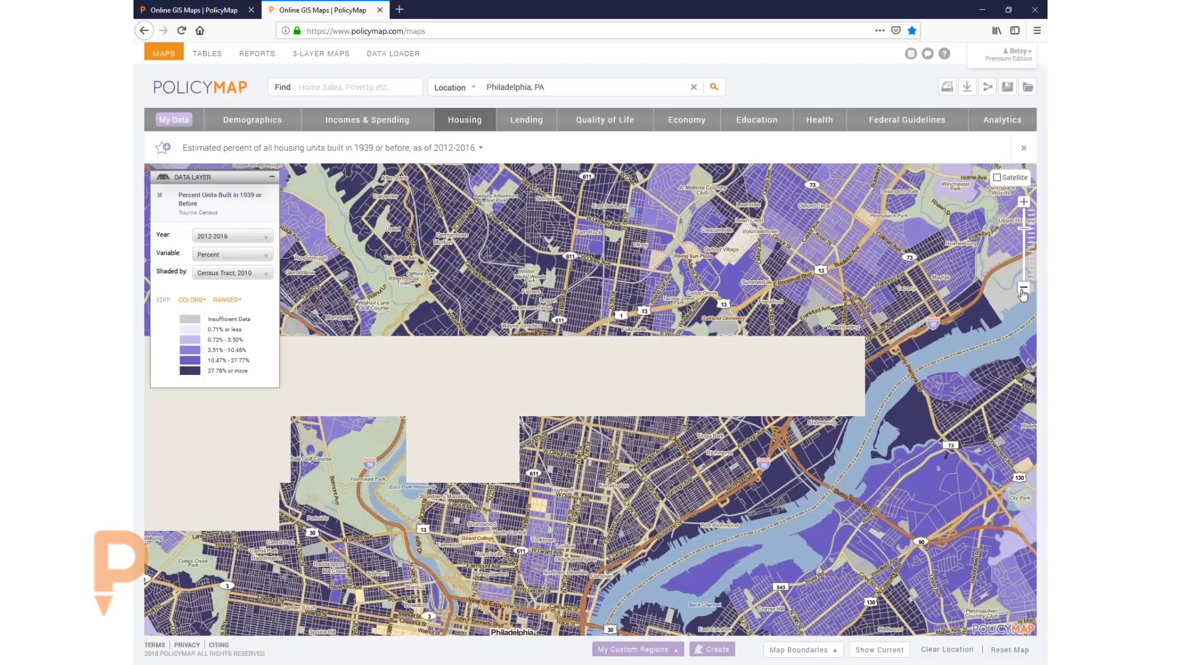
pyautogui.click(1023, 290)
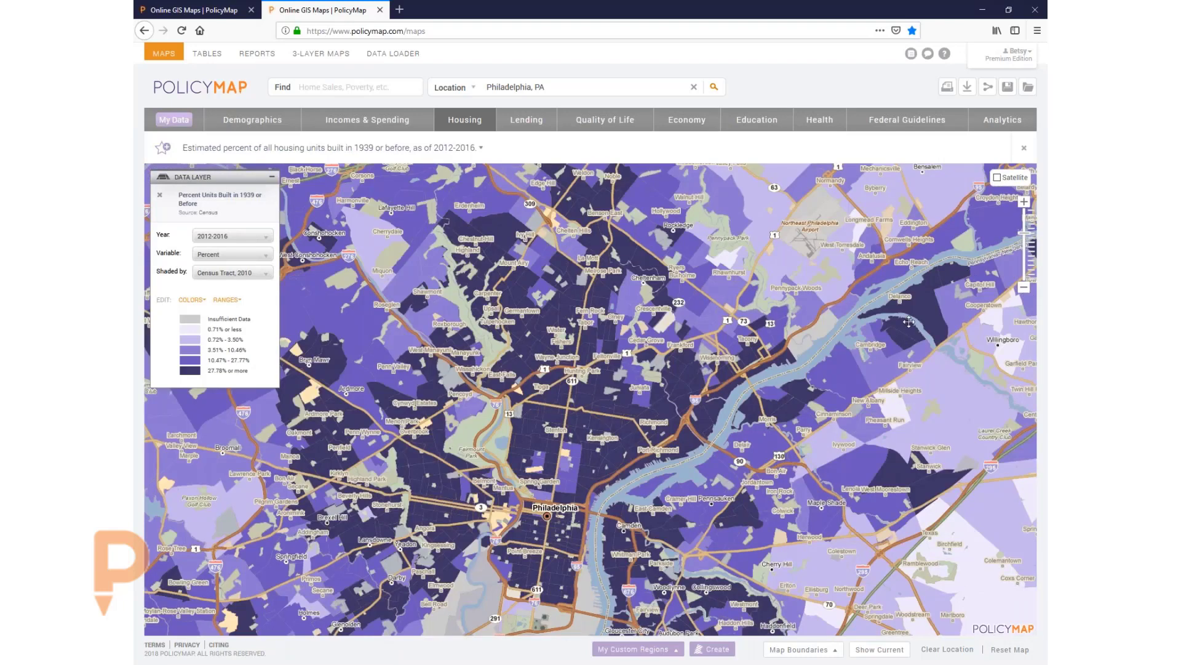
pyautogui.click(475, 124)
pyautogui.moveTo(410, 373)
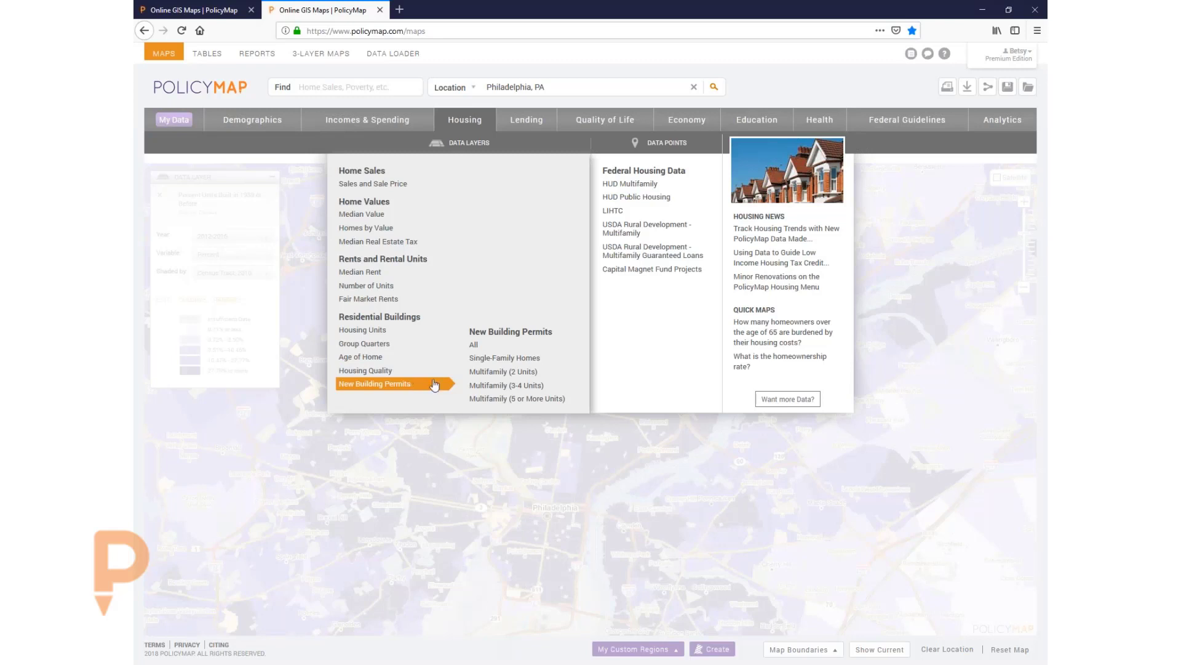
pyautogui.moveTo(509, 346)
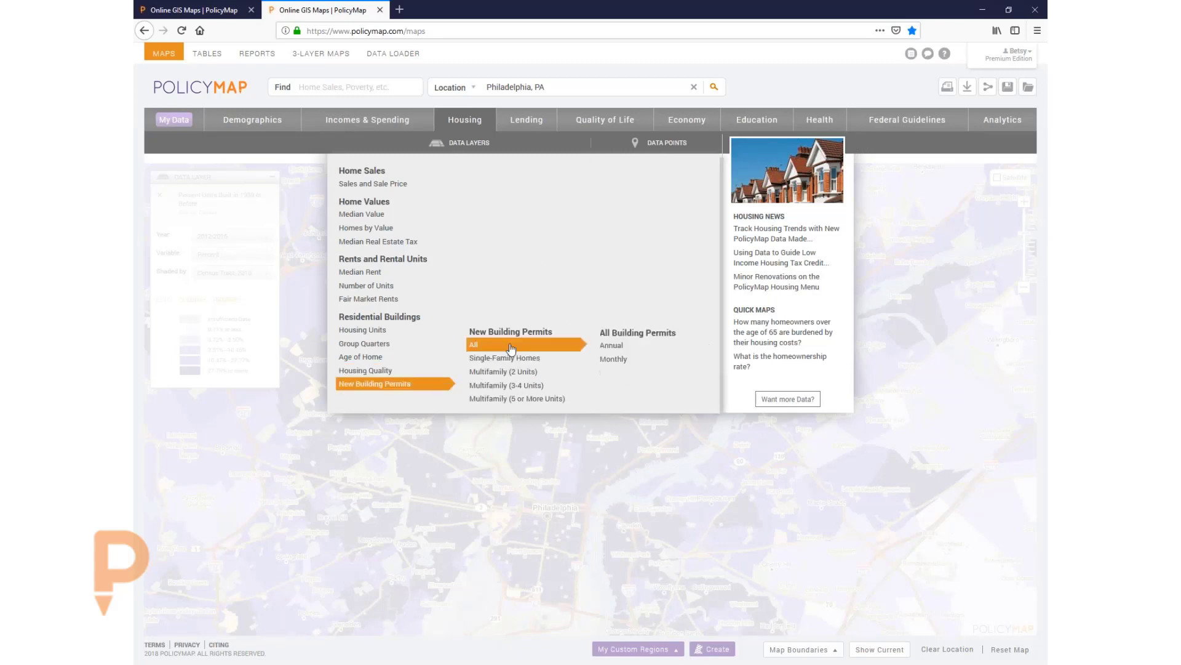
pyautogui.click(642, 348)
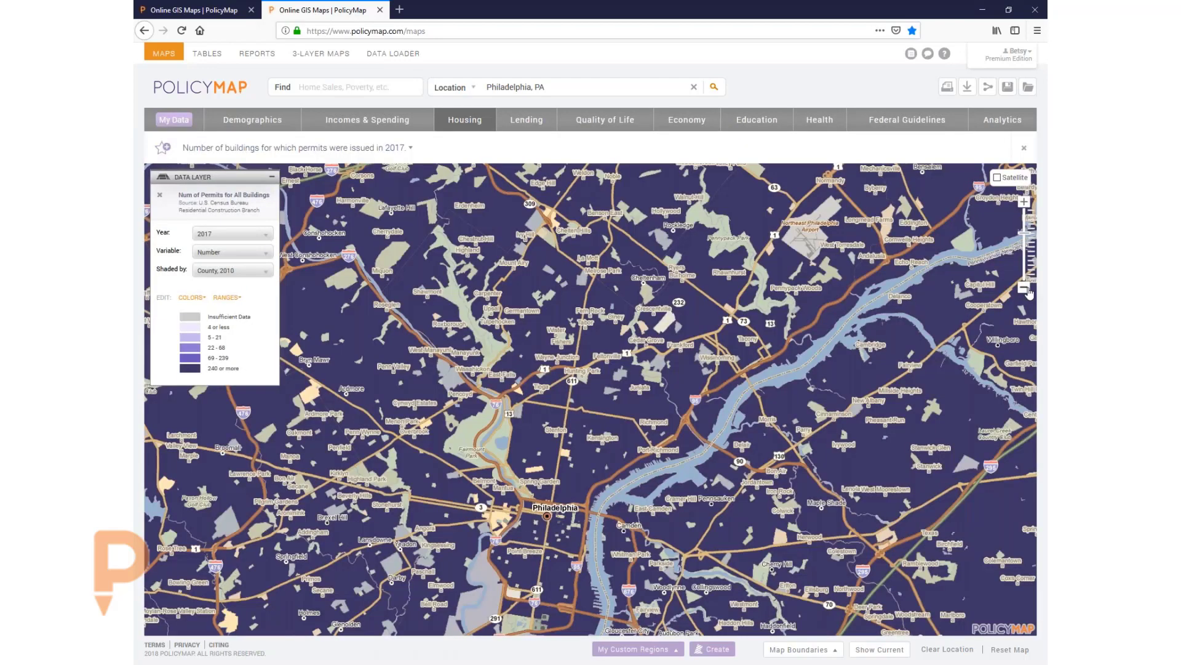
# Examine the building permits across the counties surrounding Philadelphia, and remove the data layer from the map.
pyautogui.click(1024, 288)
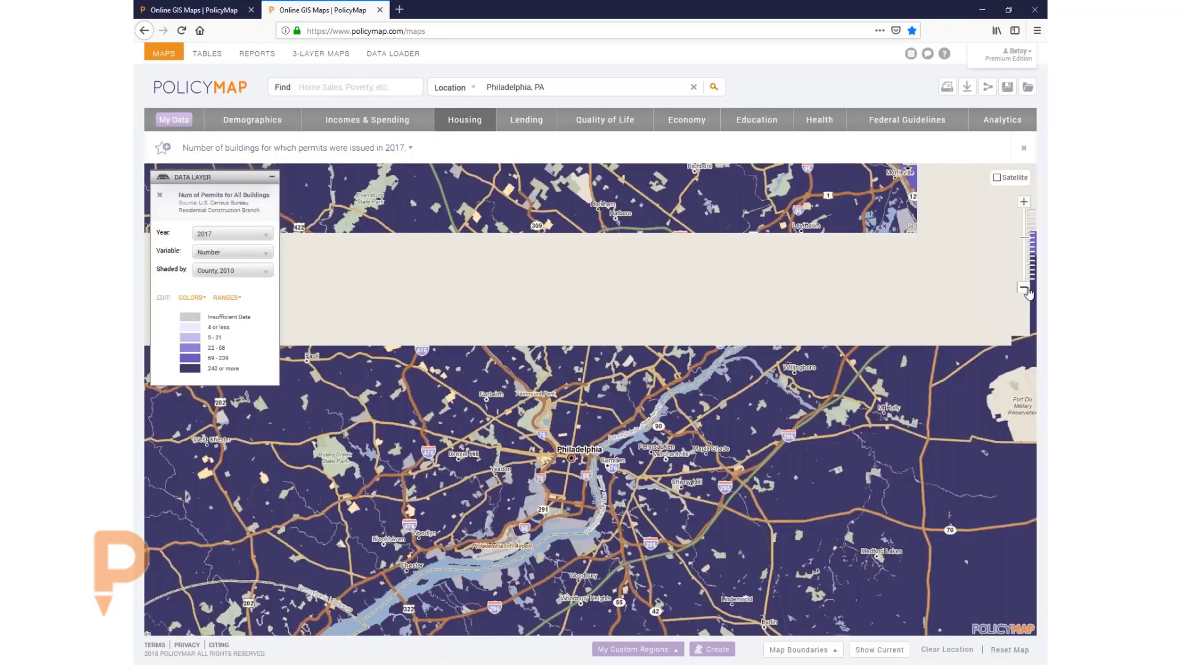
pyautogui.click(1024, 287)
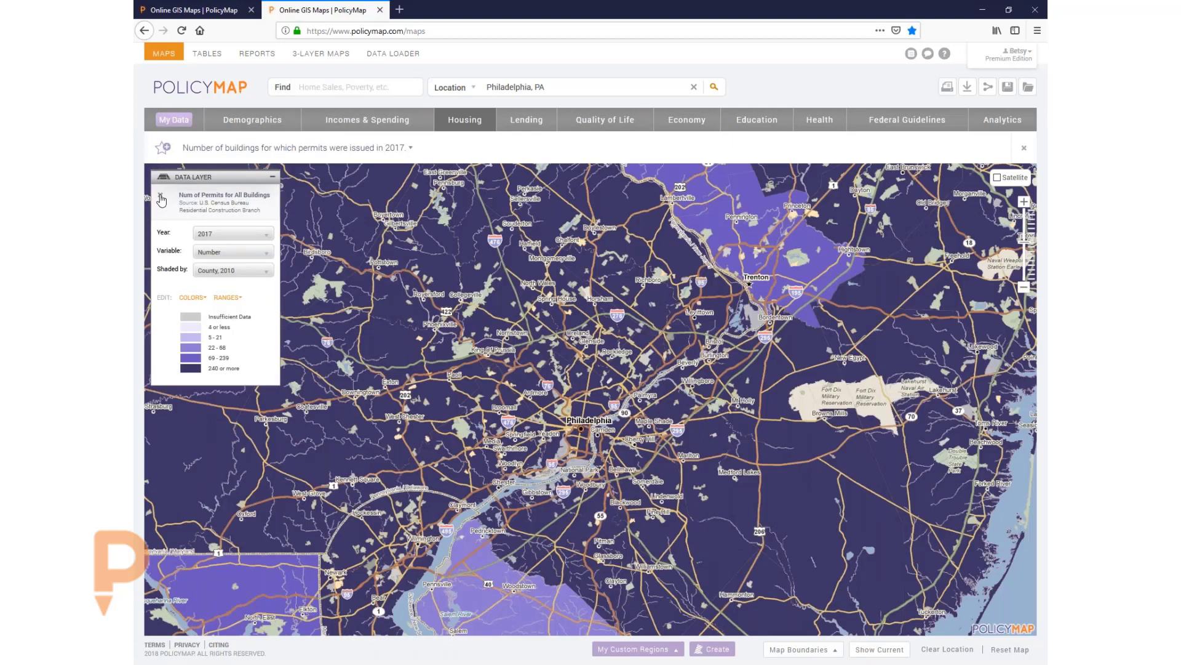
pyautogui.click(160, 197)
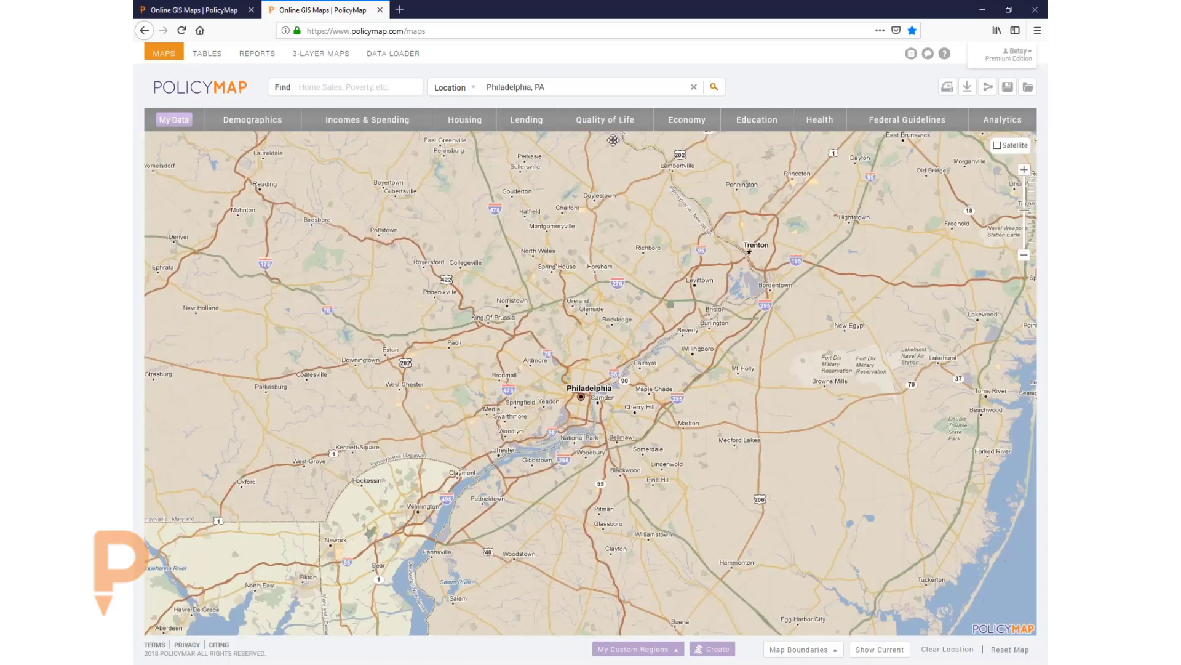
# Review the Lending datasets and map the Home Owners' Loan Corporation Risk Maps (1935-1940) from the data points.
pyautogui.click(516, 125)
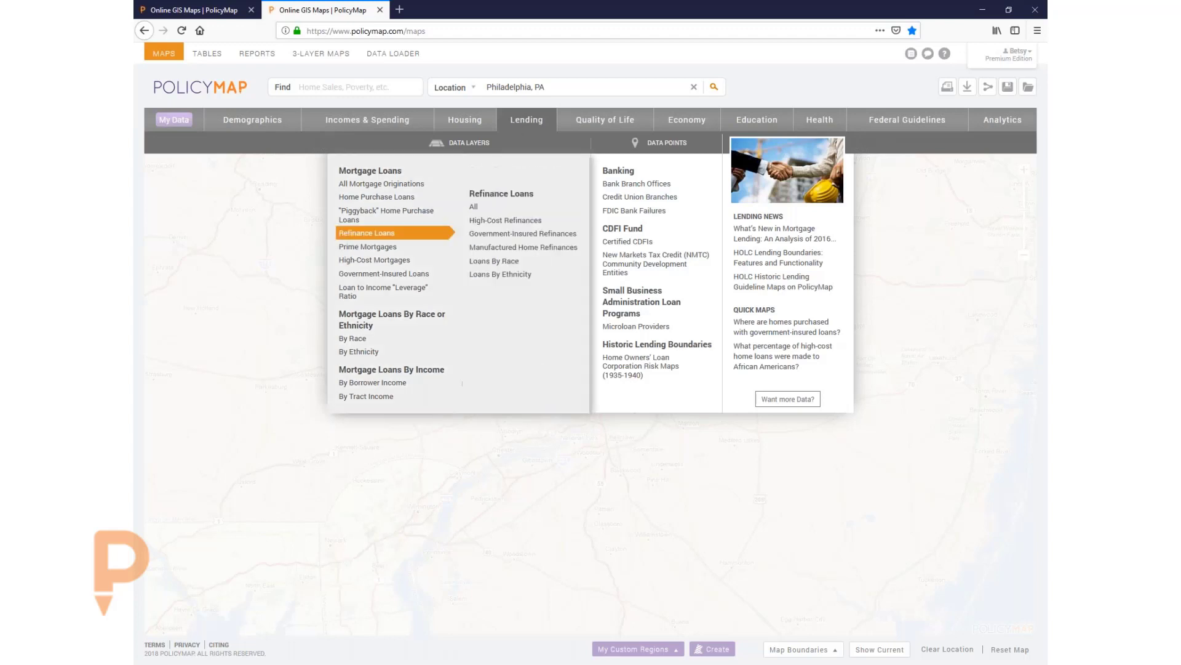
pyautogui.moveTo(367, 246)
pyautogui.moveTo(524, 121)
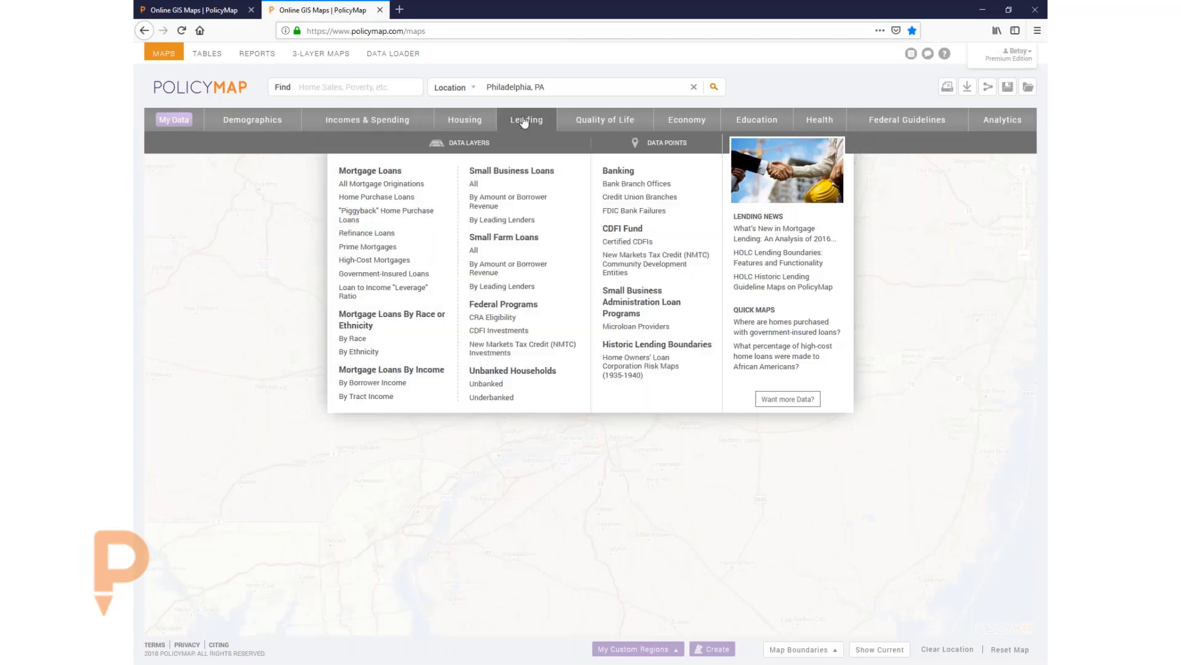
pyautogui.moveTo(542, 349)
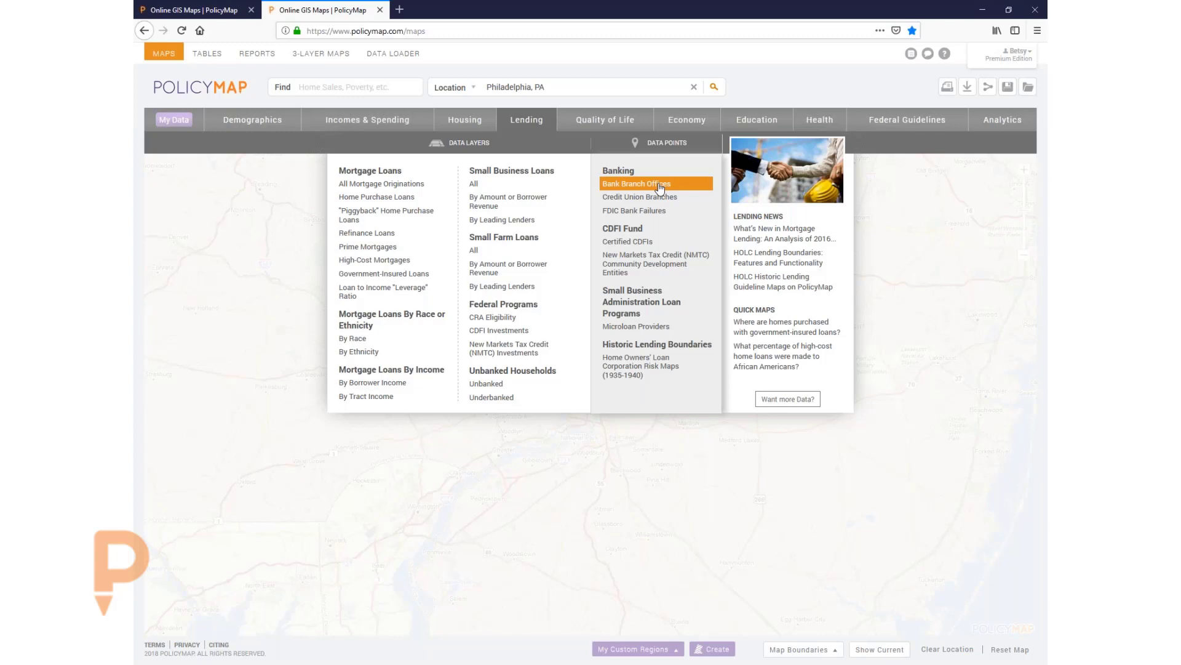
pyautogui.click(646, 369)
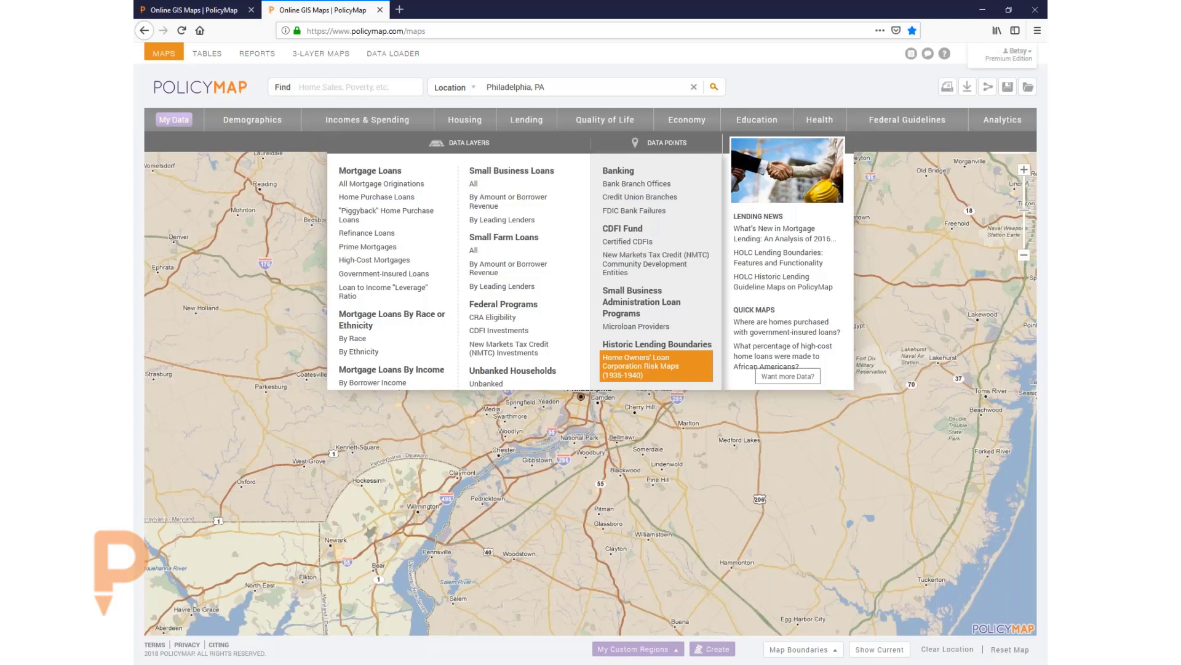
# Examine the lending risk grades around Philadelphia, view the location details for a North Philadelphia spot, and close them.
pyautogui.click(1024, 170)
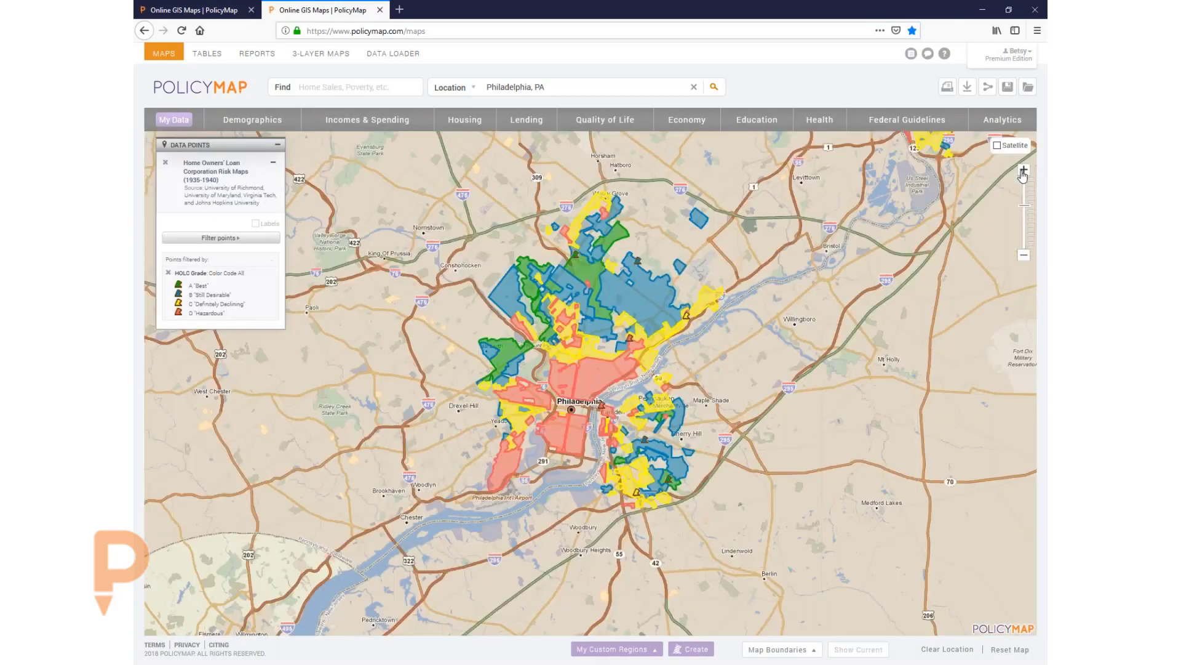
pyautogui.click(1023, 172)
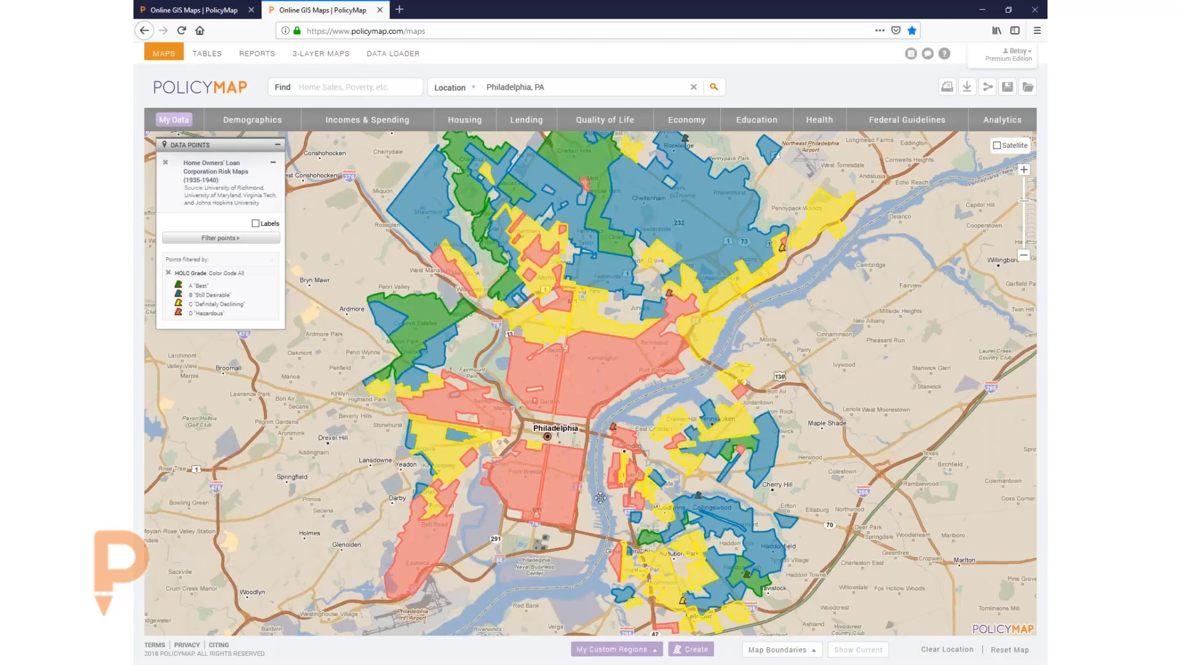
pyautogui.click(584, 383)
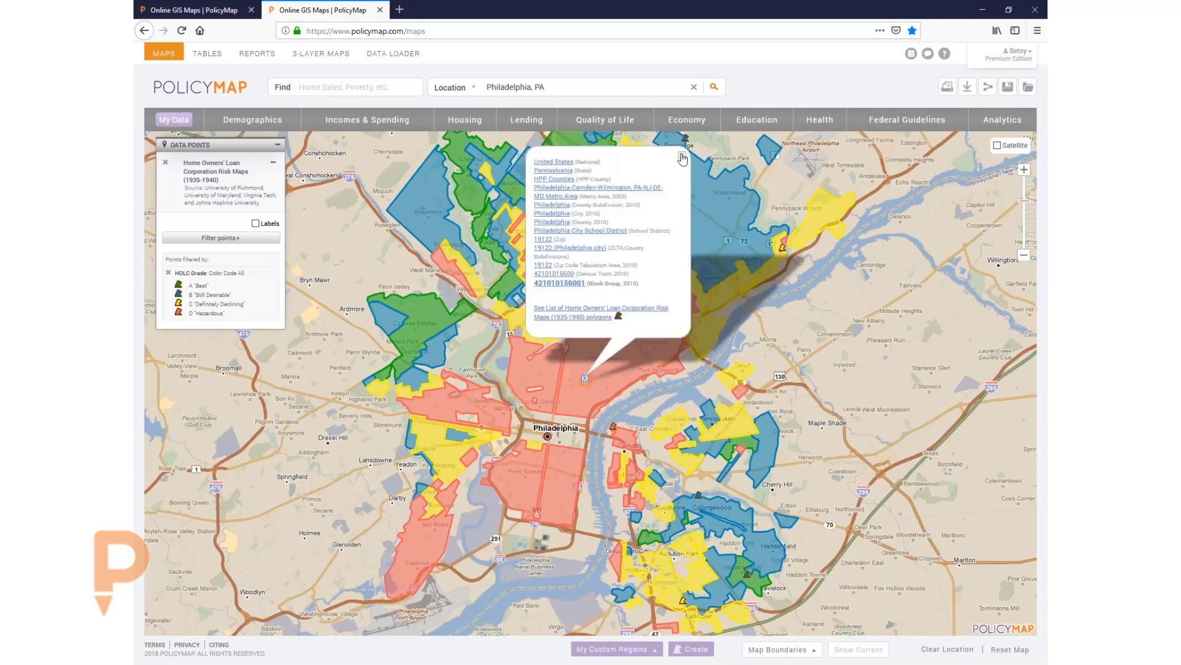
pyautogui.click(682, 157)
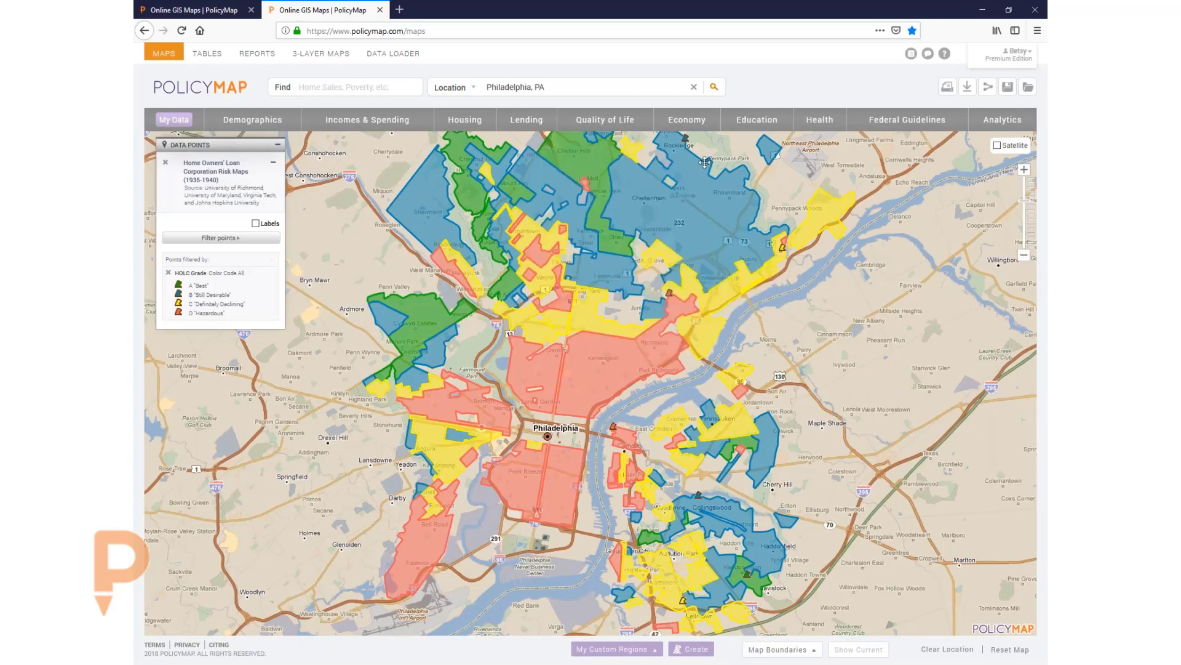
# Add the Incomes & Spending layer for Black people in poverty beneath the risk maps, and examine the overlap in Philadelphia.
pyautogui.click(265, 123)
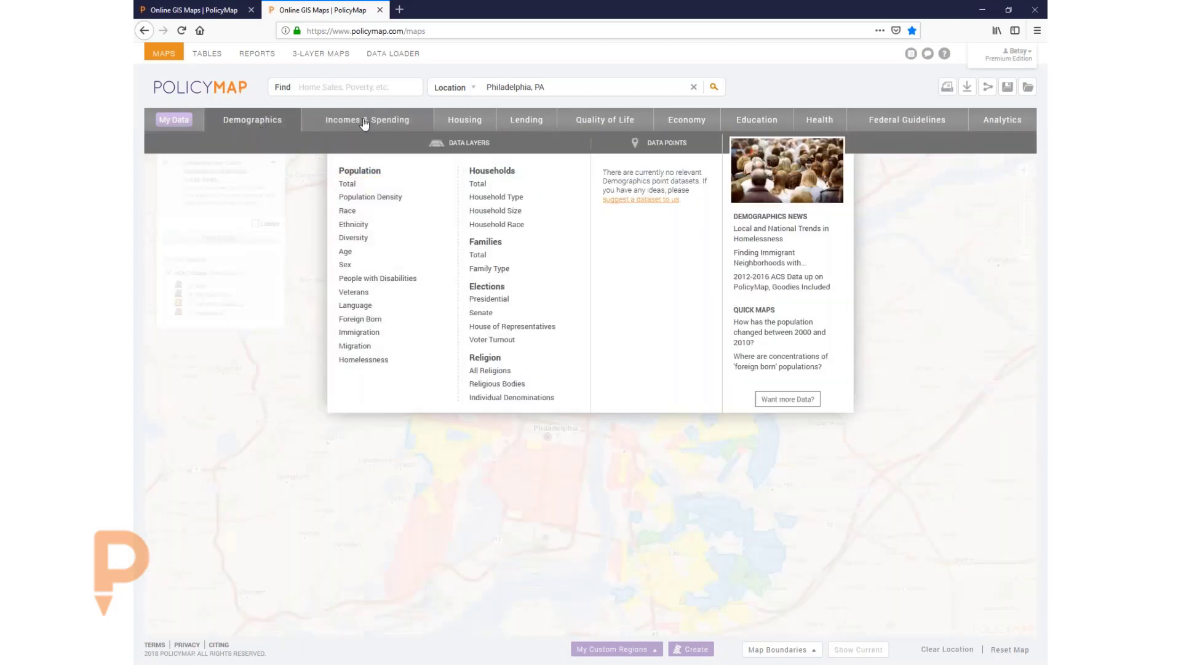
pyautogui.click(365, 123)
pyautogui.click(363, 197)
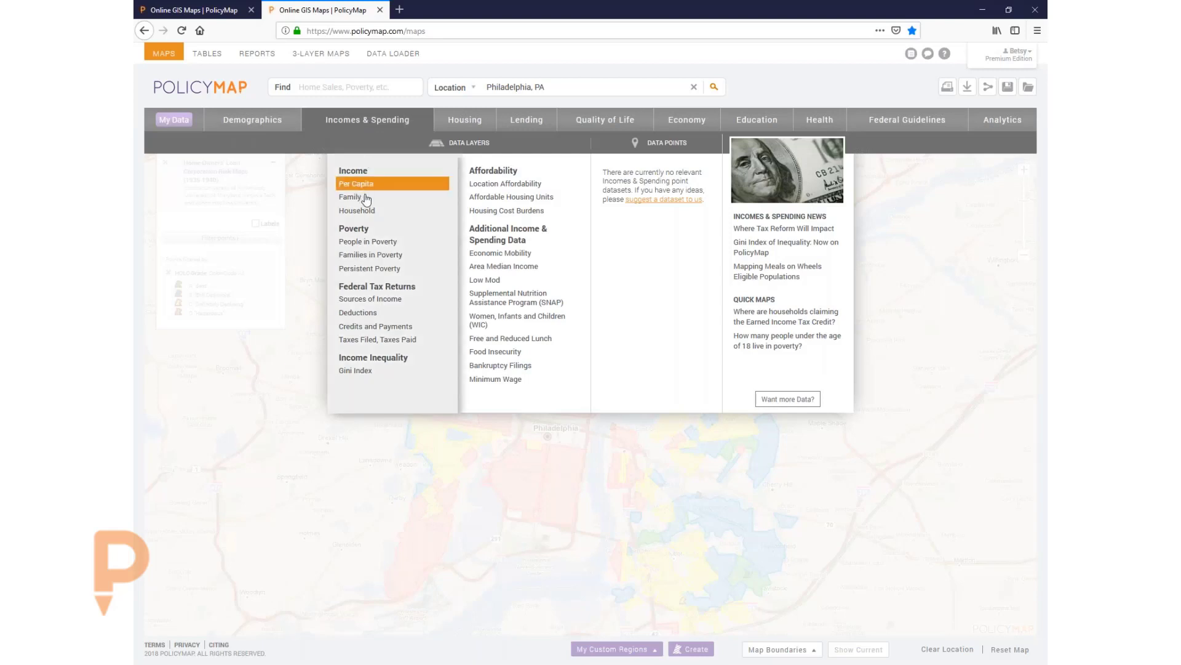
pyautogui.click(381, 241)
pyautogui.click(508, 240)
pyautogui.click(612, 182)
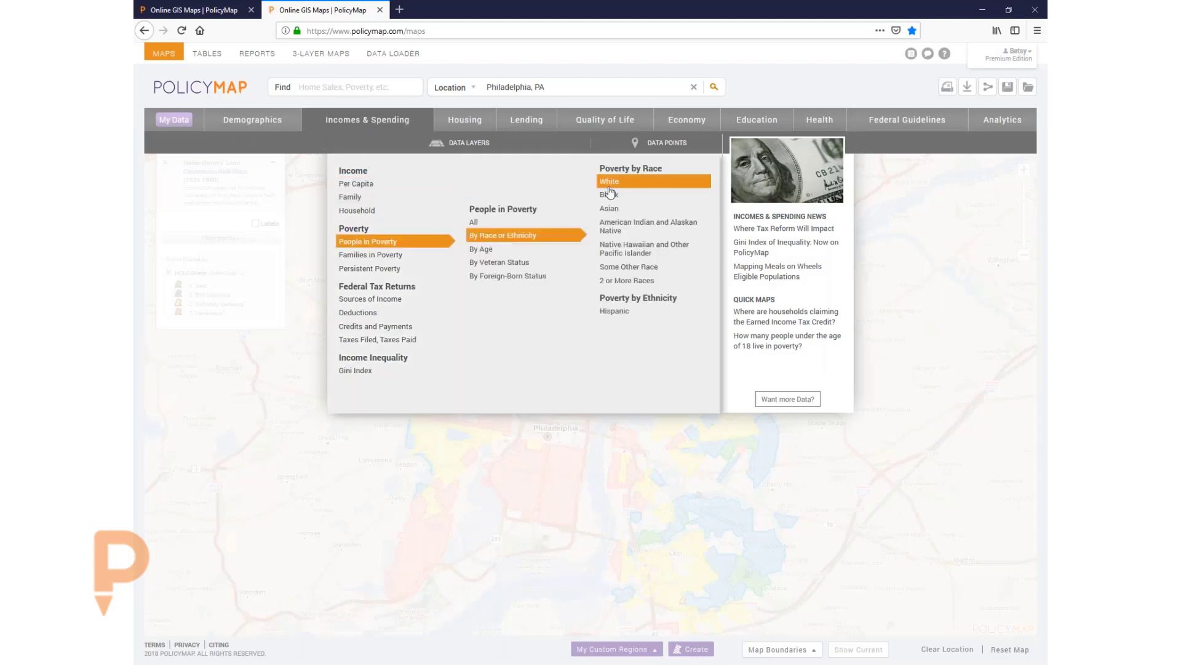
pyautogui.click(621, 195)
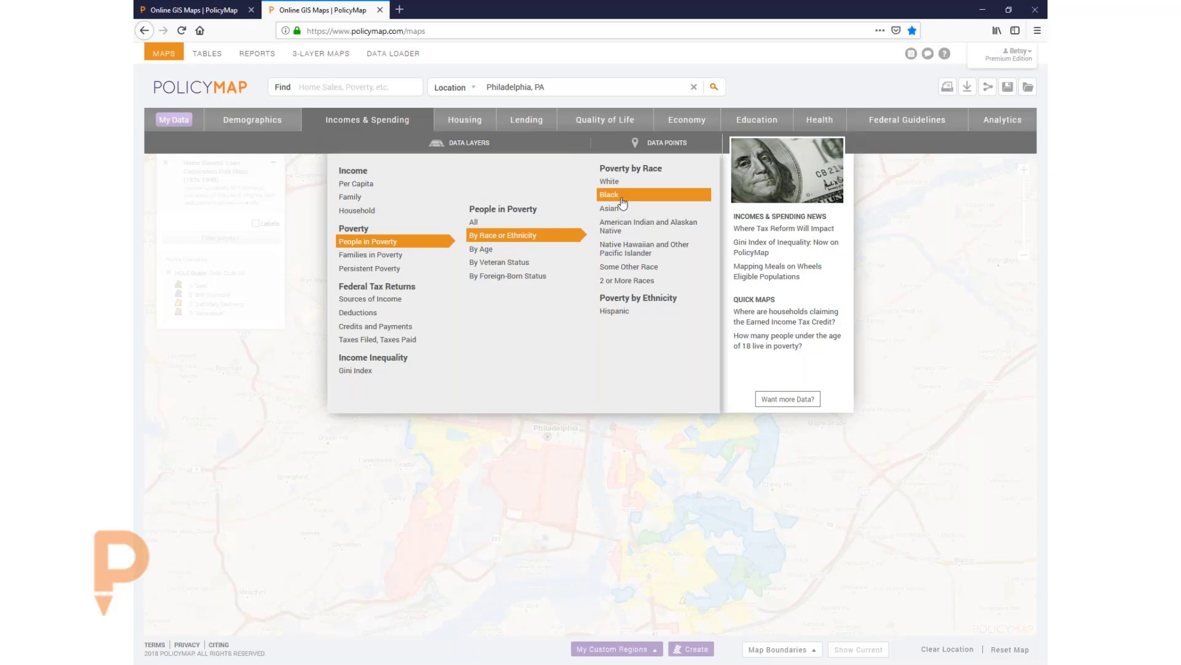
pyautogui.click(621, 196)
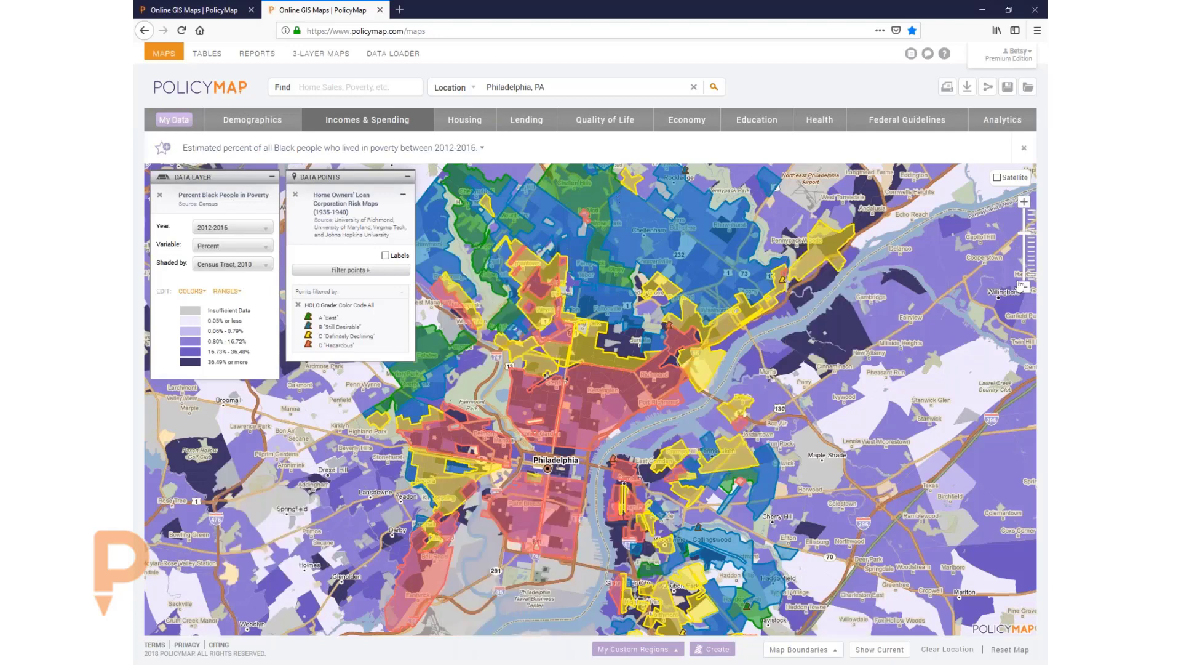
pyautogui.scroll(1, 951, 260)
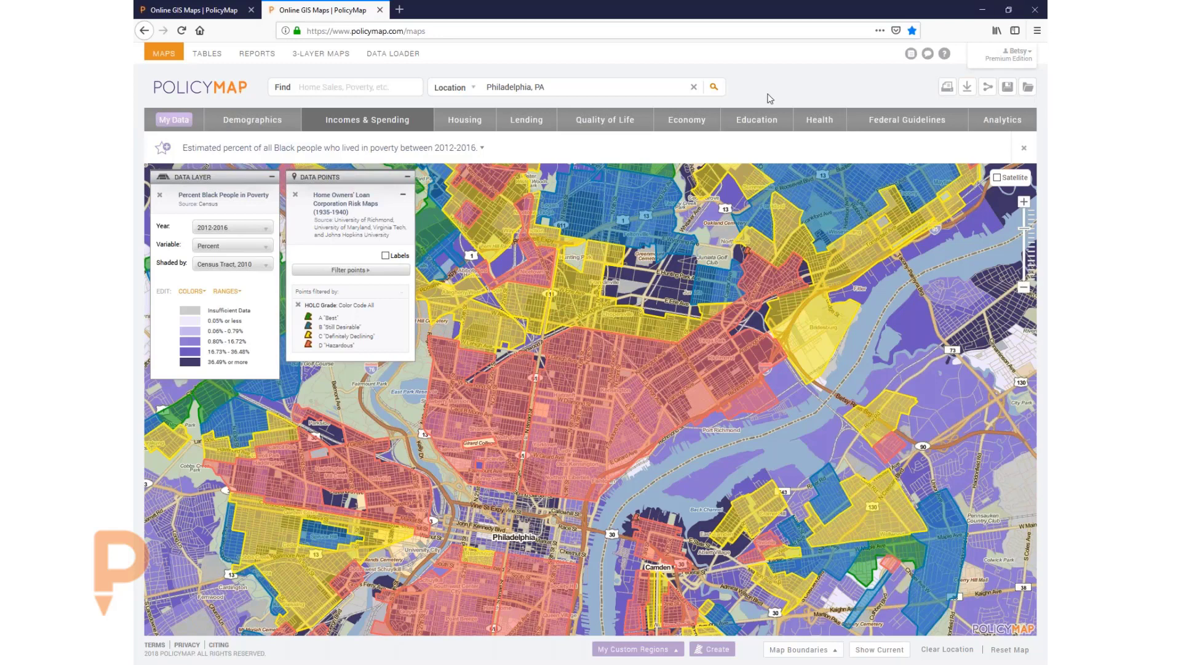
# Add the Brownfields data points from the Quality of Life data to the map.
pyautogui.click(356, 87)
pyautogui.click(605, 125)
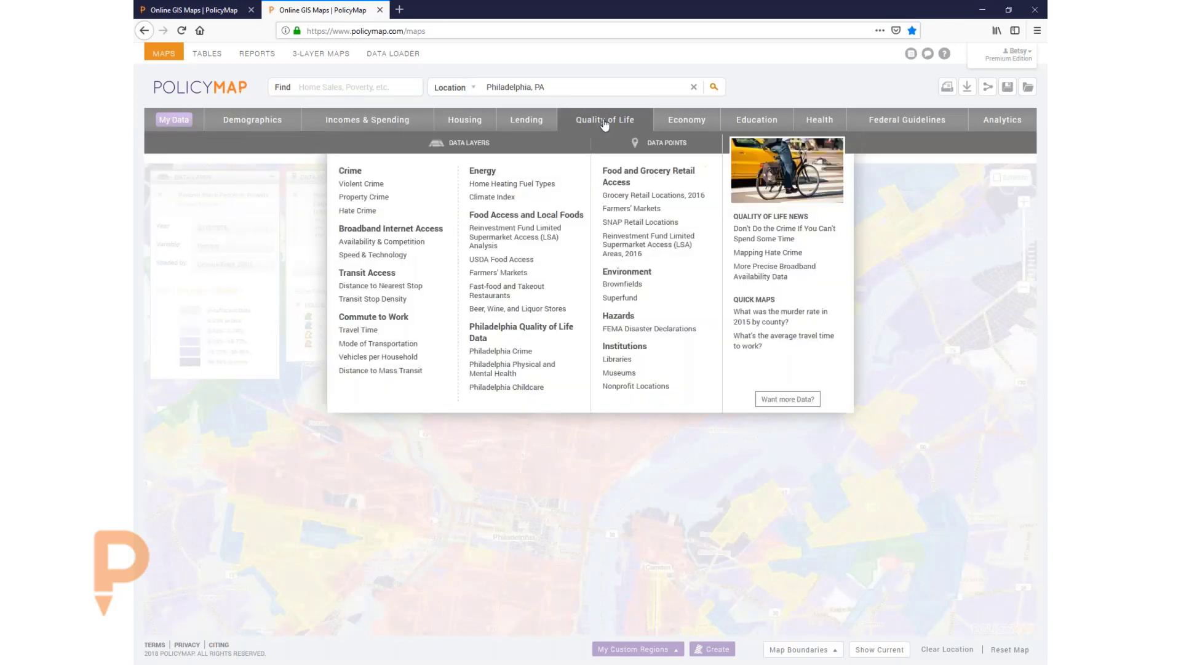
pyautogui.click(657, 285)
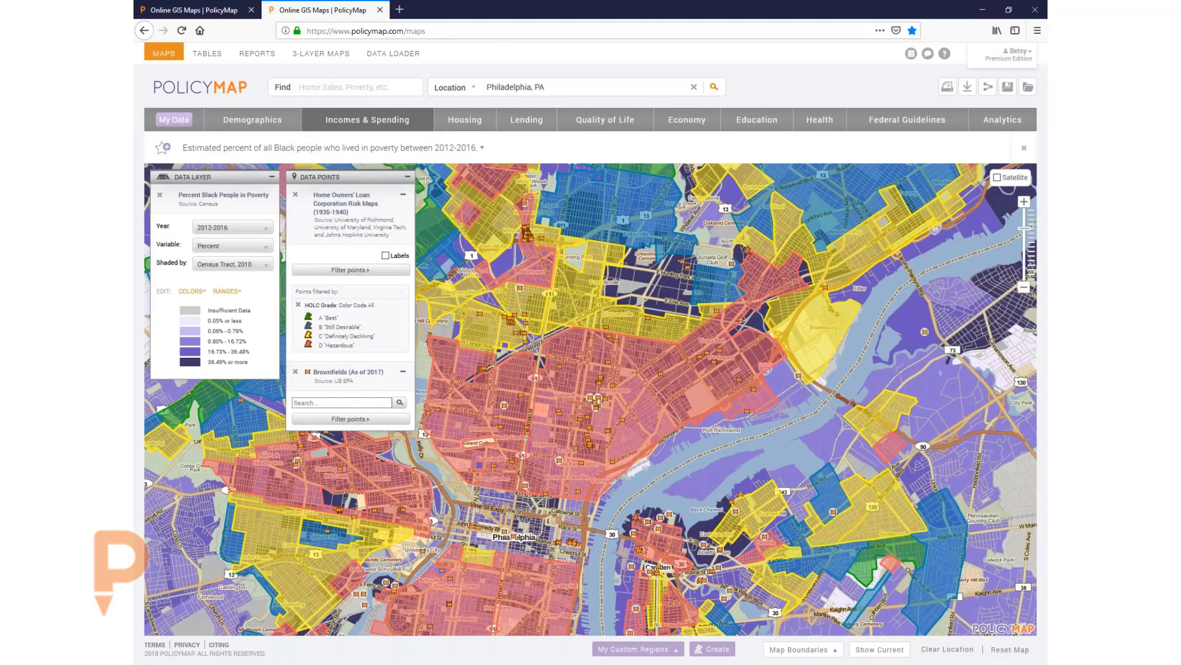
# Remove the Home Owners' Loan Corporation Risk Maps and the Brownfields points, keeping the poverty layer mapped.
pyautogui.click(296, 196)
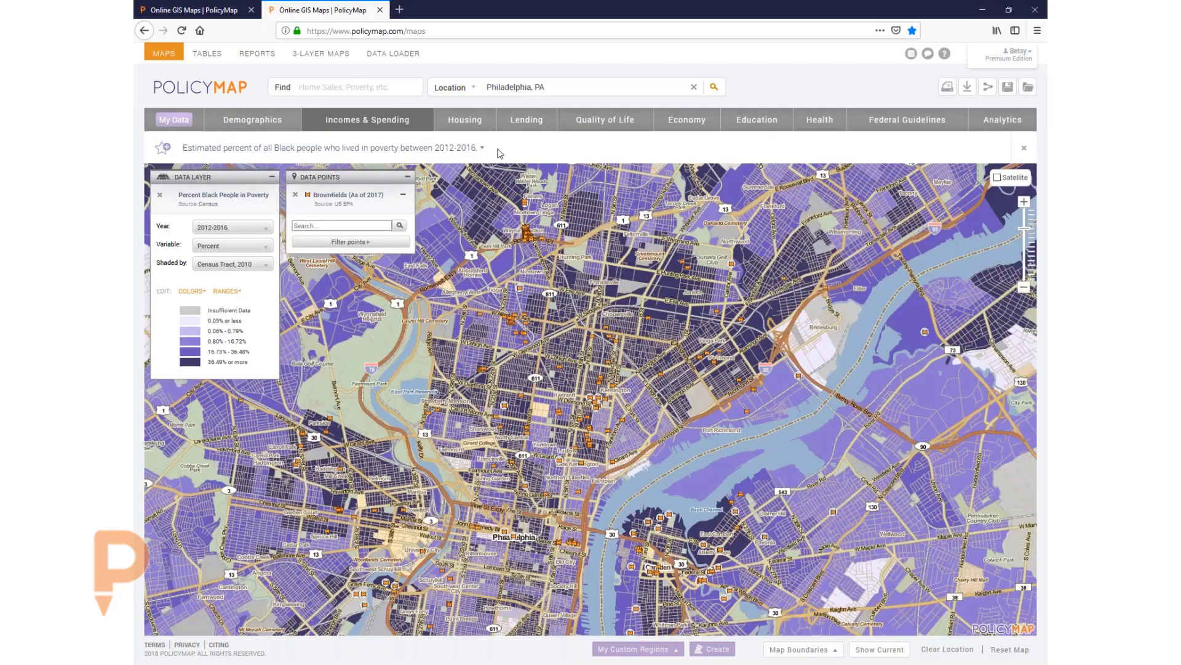
pyautogui.click(296, 197)
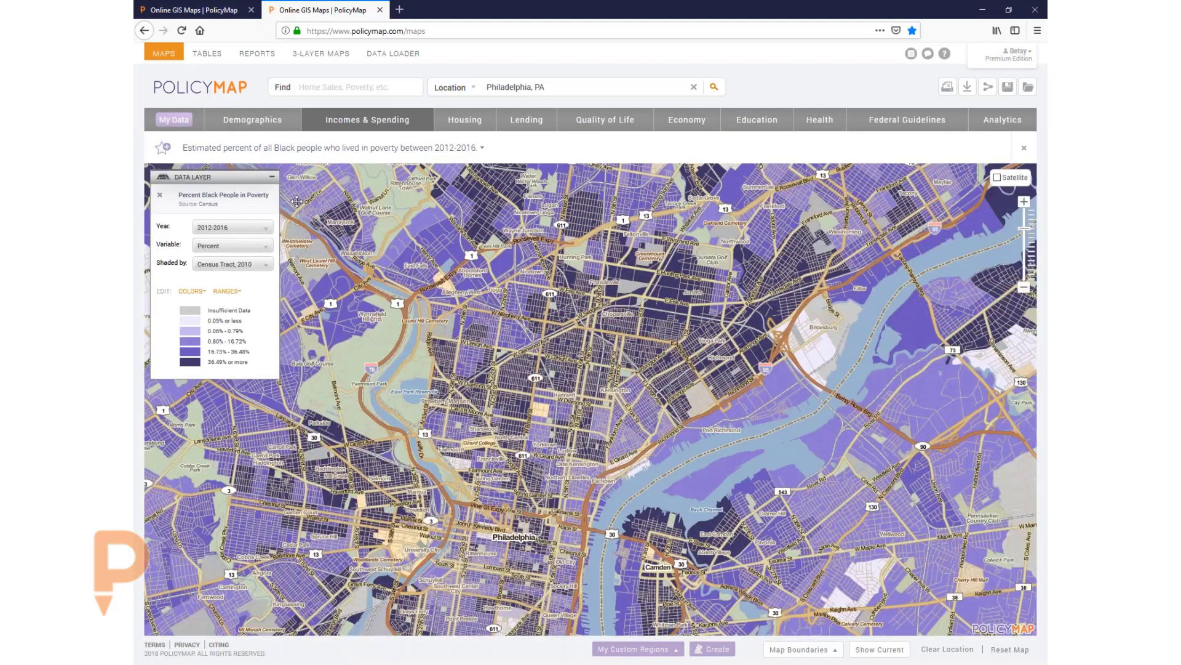
# Review the Quality of Life datasets and replace the mapped layer with Limited Supermarket Access (LSA) Status from the Reinvestment Fund analysis.
pyautogui.click(591, 121)
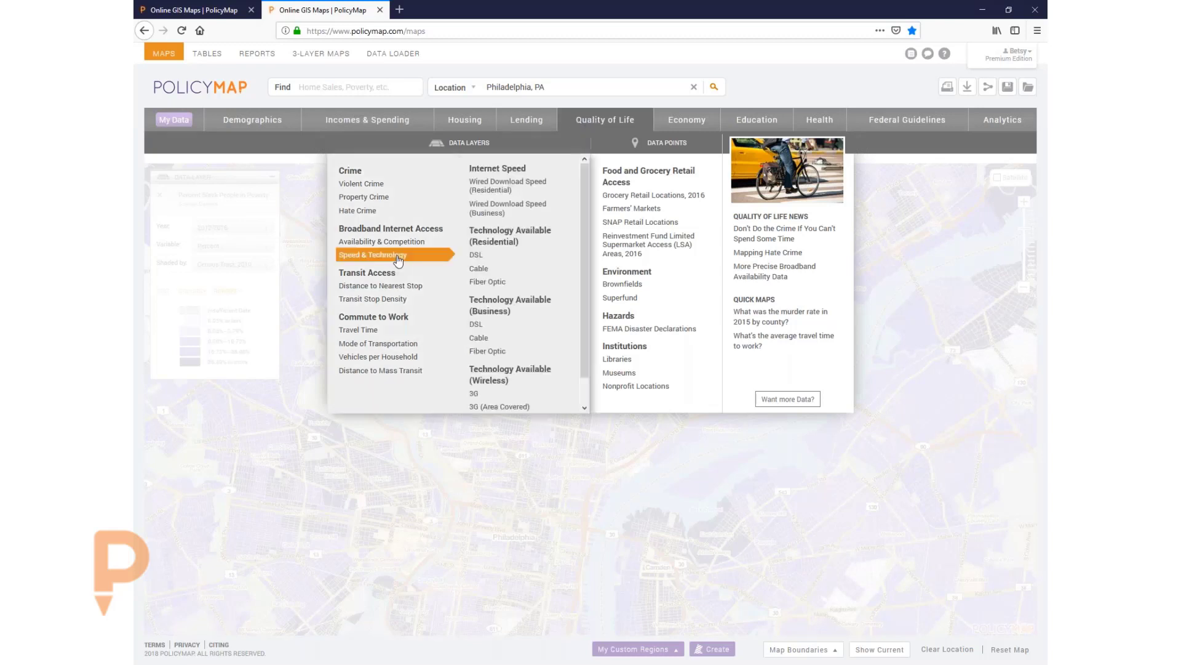
pyautogui.moveTo(404, 247)
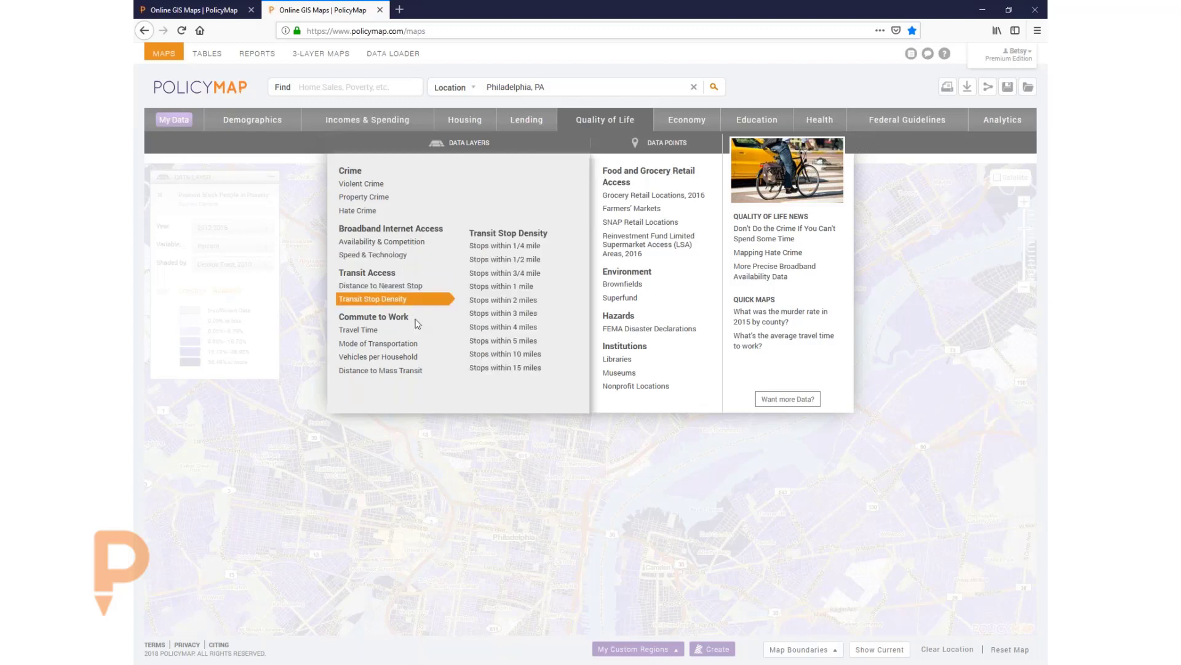
pyautogui.moveTo(387, 332)
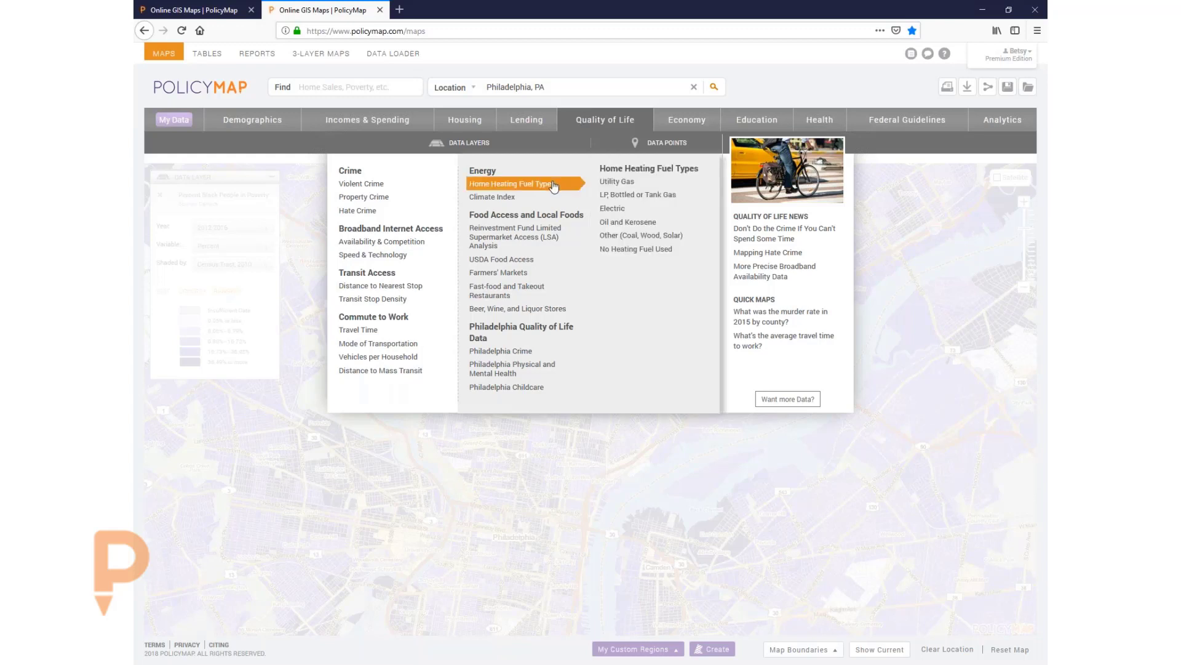
pyautogui.moveTo(554, 247)
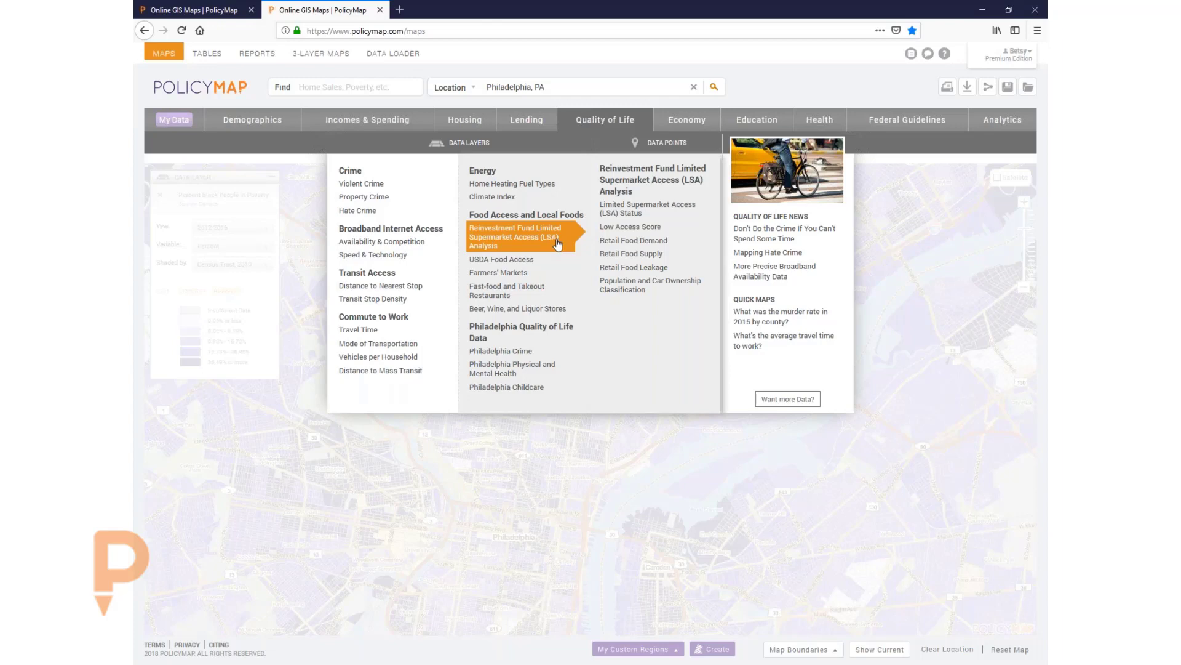
pyautogui.click(640, 217)
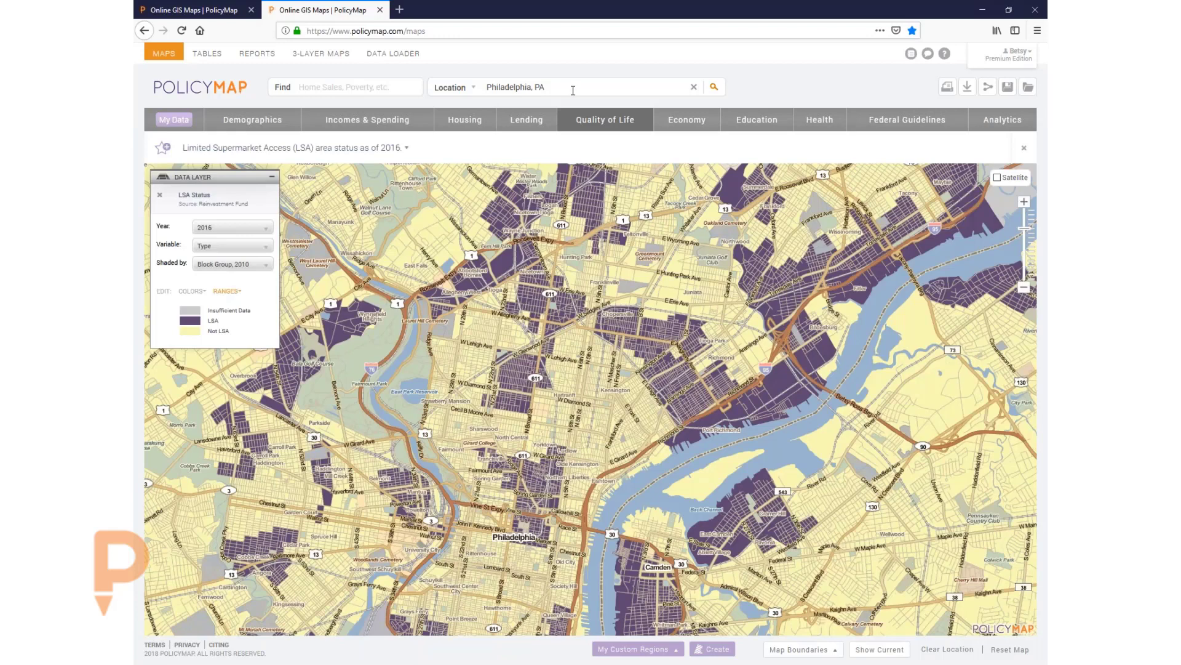
# Change the map location to Kansas City, MO, and examine the limited supermarket access areas near the city center.
pyautogui.moveTo(573, 91); pyautogui.dragTo(408, 81)
pyautogui.write('kansas')
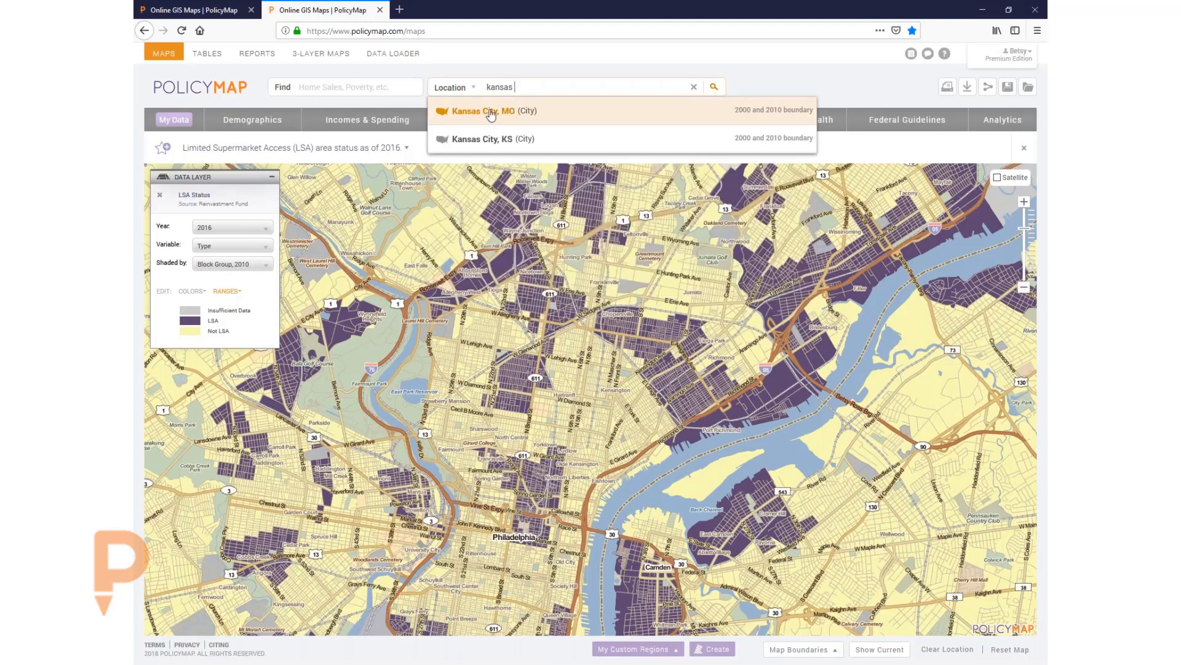
pyautogui.click(491, 114)
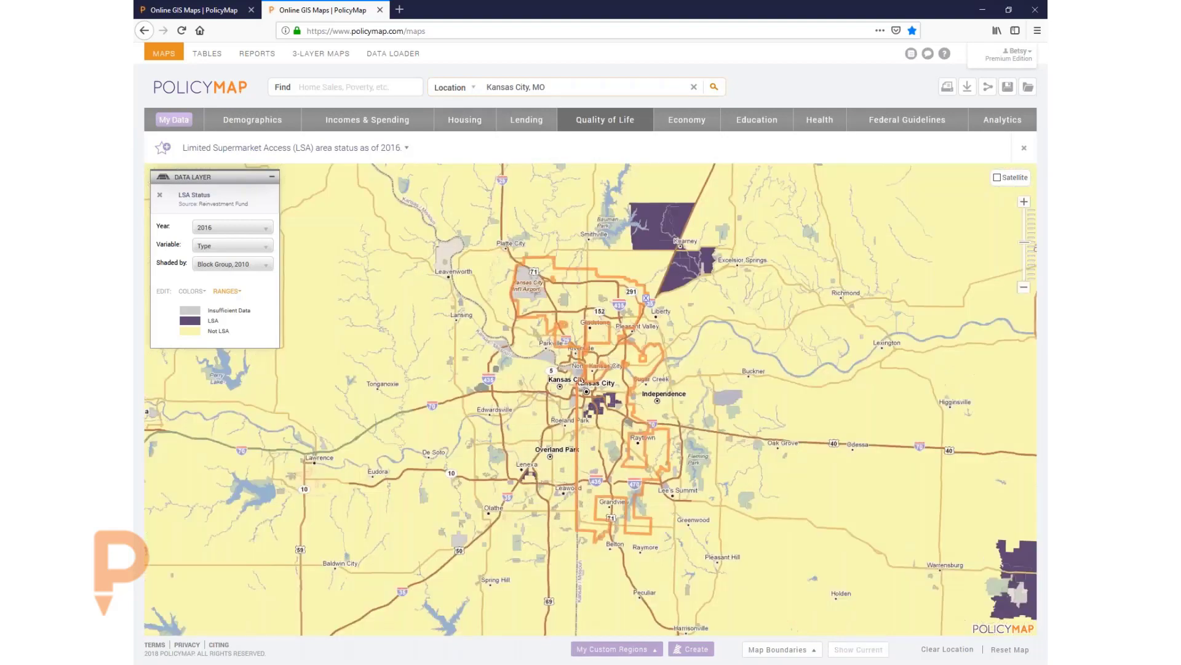
pyautogui.click(1025, 203)
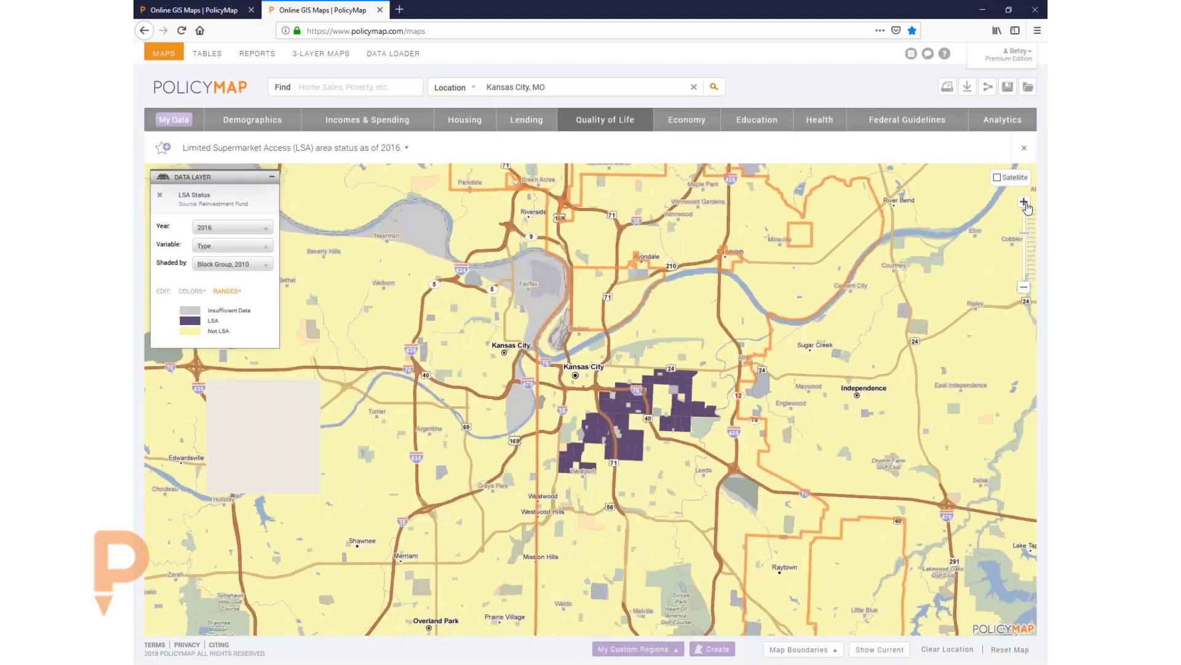
pyautogui.click(1025, 203)
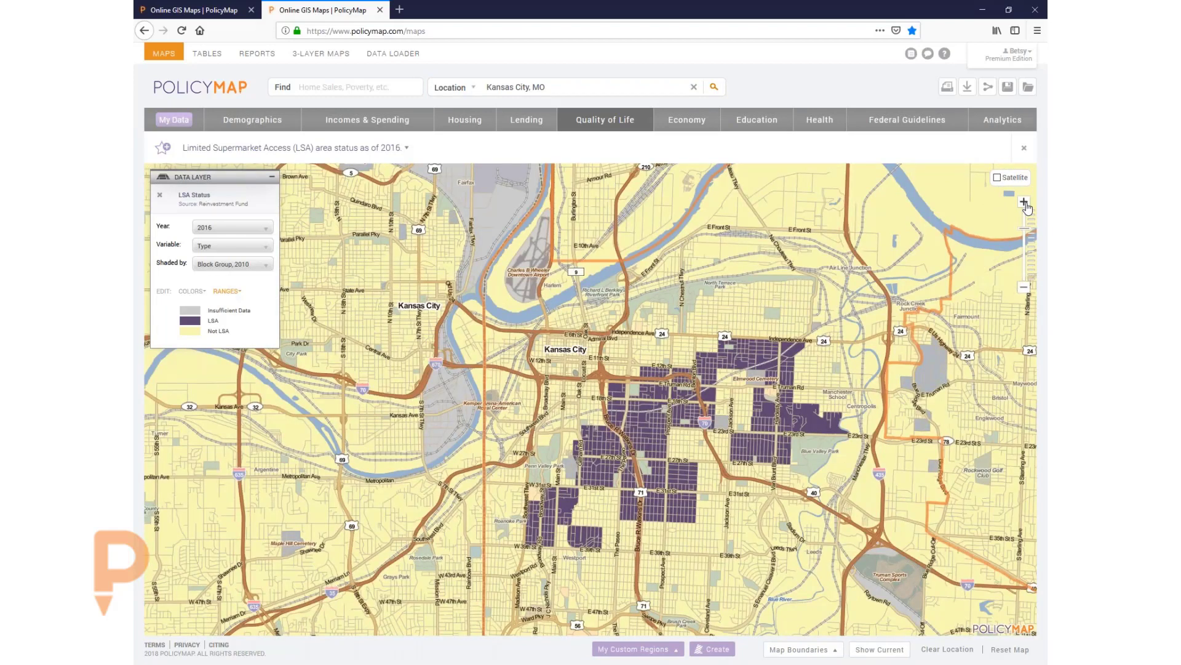
# Add the Grocery Retail Locations, 2016 data points to the Kansas City map and color-code them all by service level.
pyautogui.click(1025, 203)
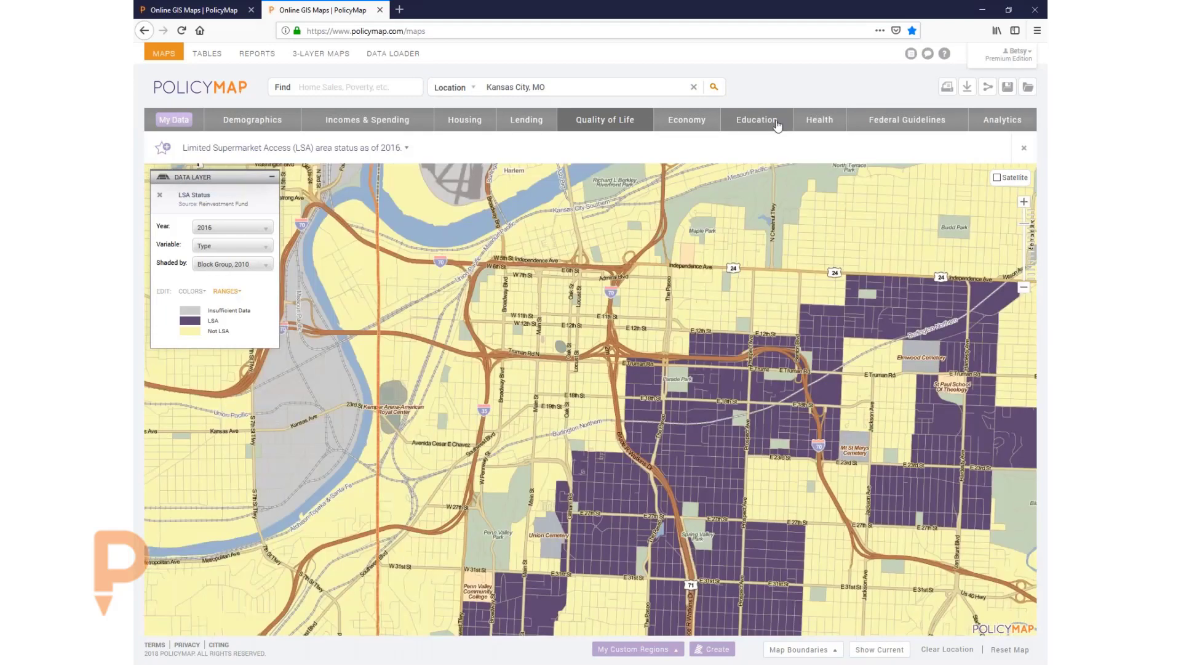
pyautogui.click(621, 125)
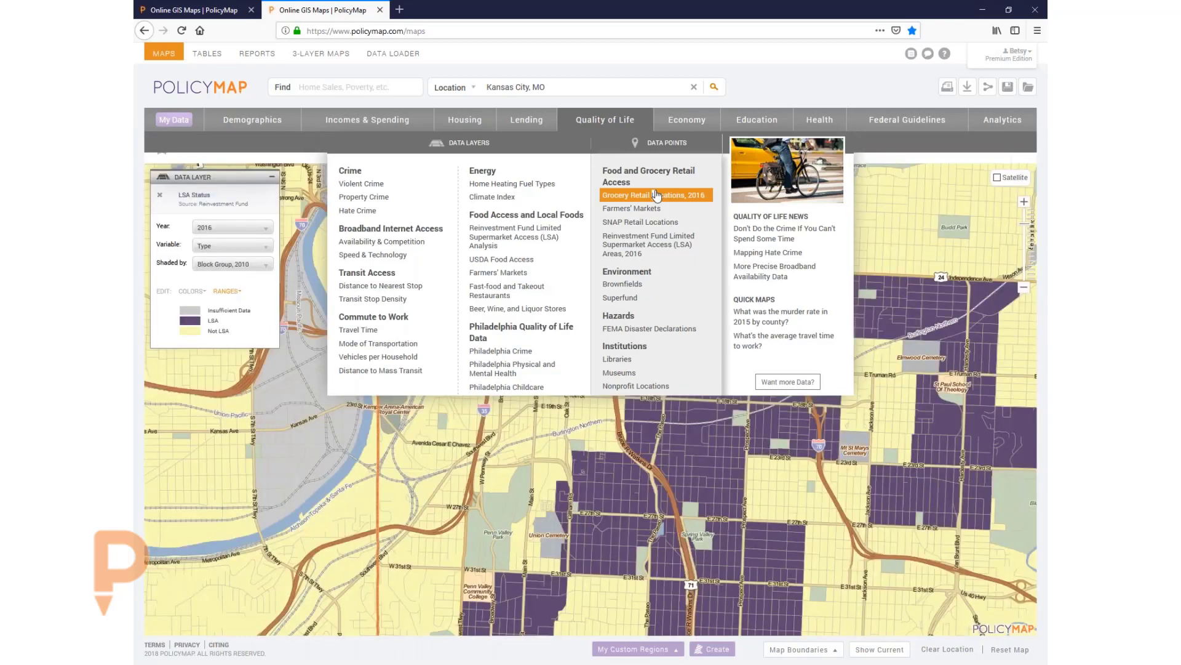
pyautogui.click(657, 195)
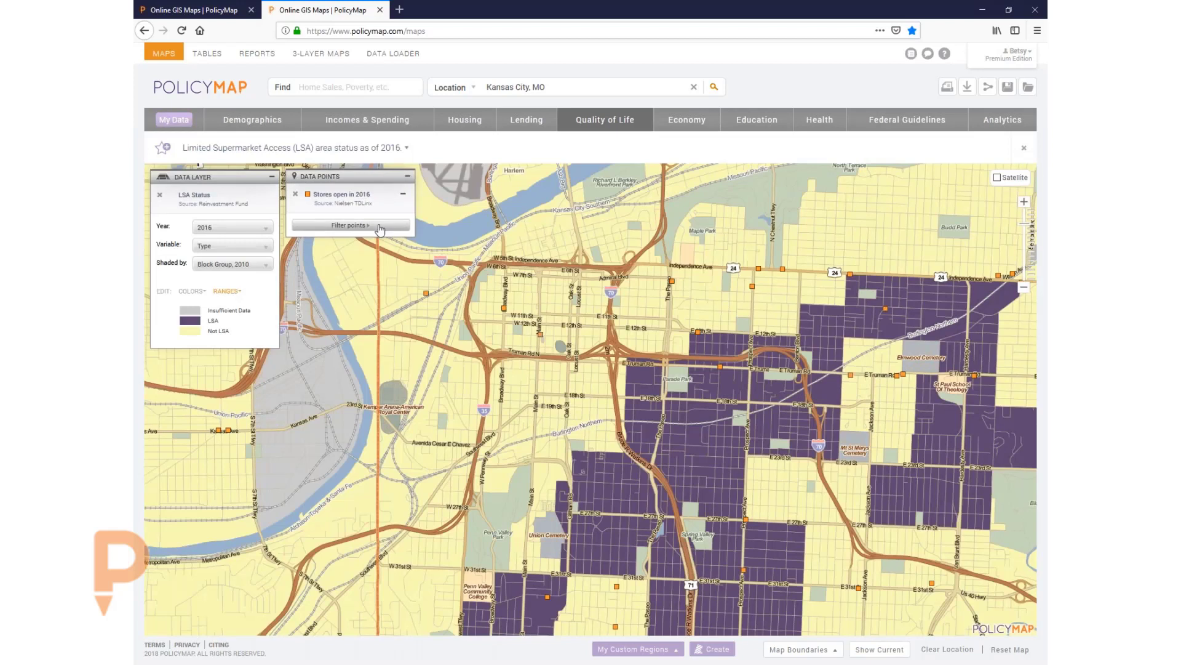
pyautogui.click(379, 225)
pyautogui.moveTo(468, 229)
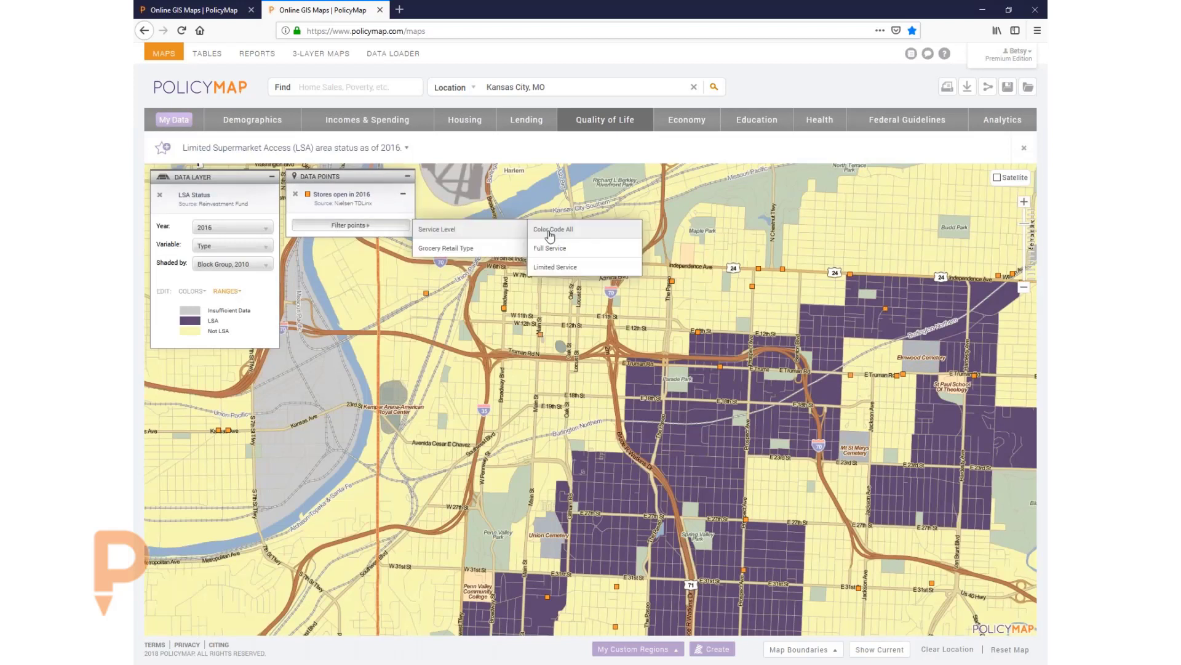
pyautogui.click(550, 231)
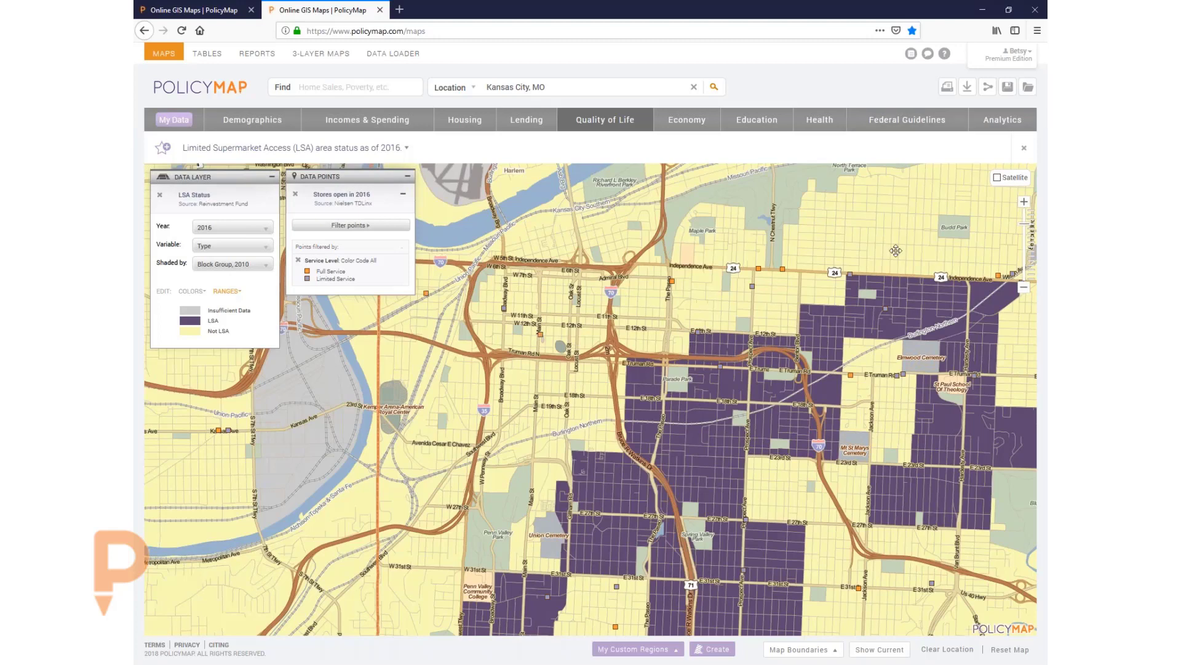
pyautogui.moveTo(875, 236); pyautogui.dragTo(830, 210)
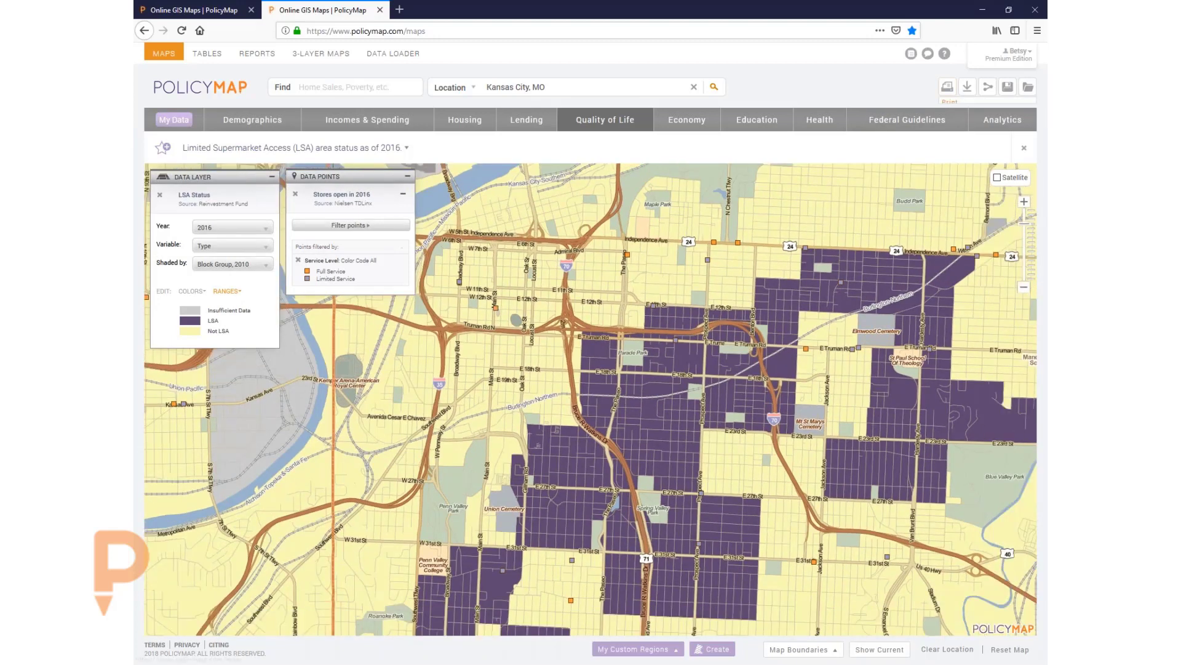
# Preview the map as an image export, reframe it around the limited supermarket access areas, and close the preview without exporting.
pyautogui.click(947, 87)
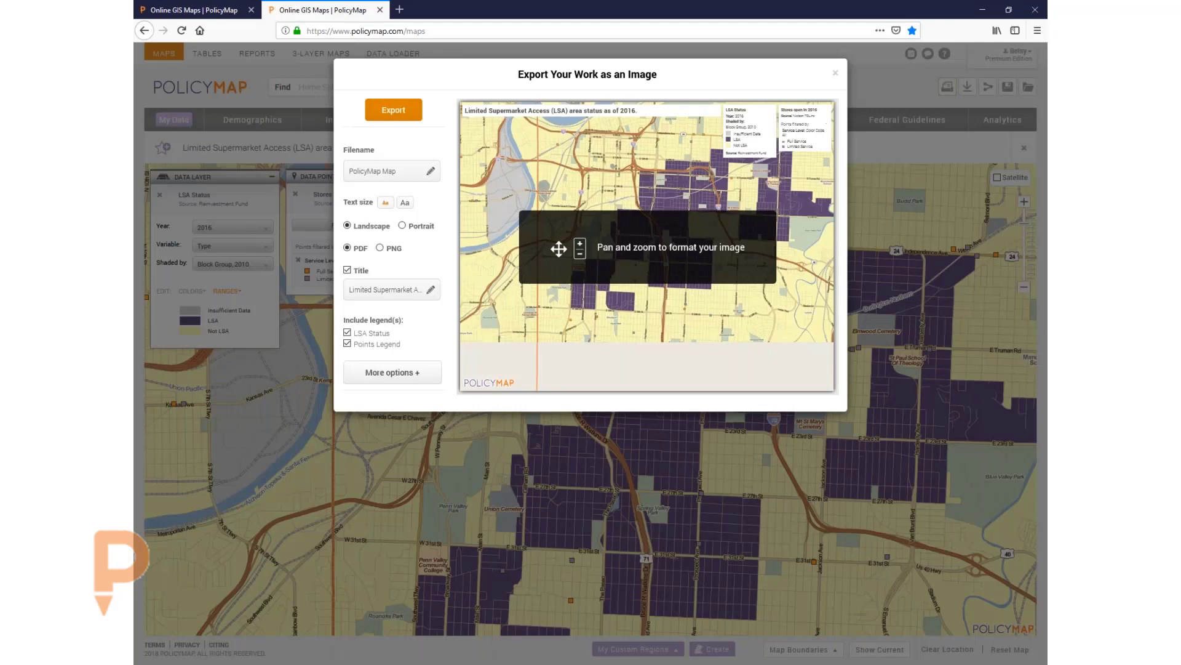
pyautogui.click(817, 358)
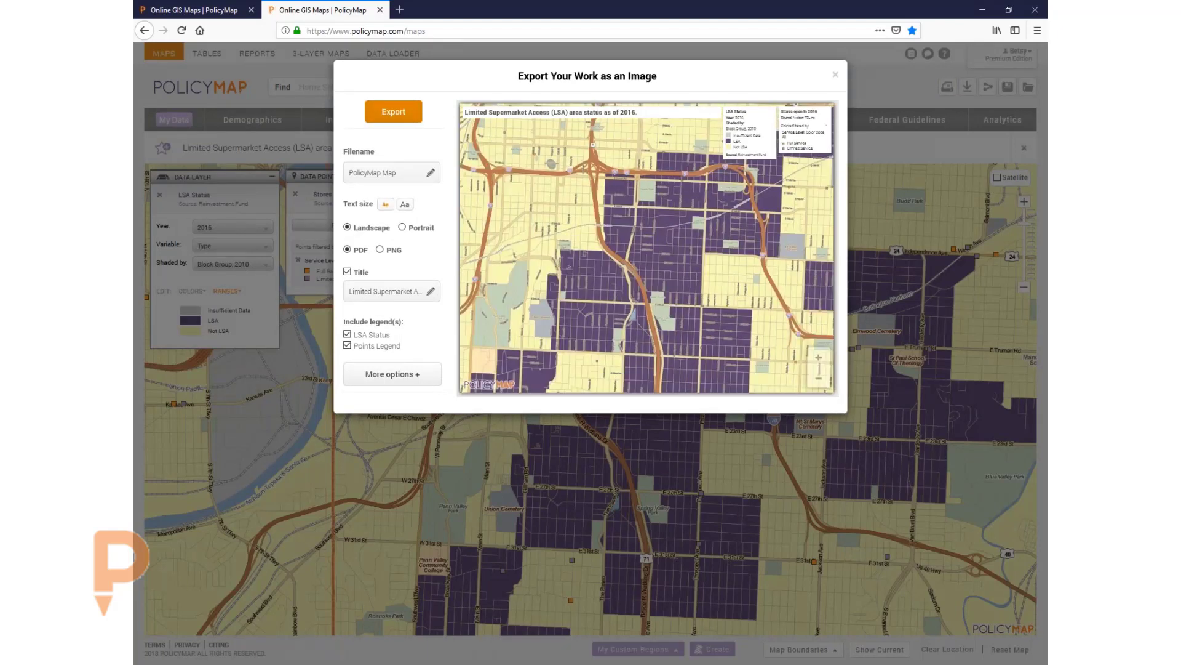
pyautogui.scroll(-1, 655, 280)
pyautogui.moveTo(655, 280); pyautogui.dragTo(617, 269)
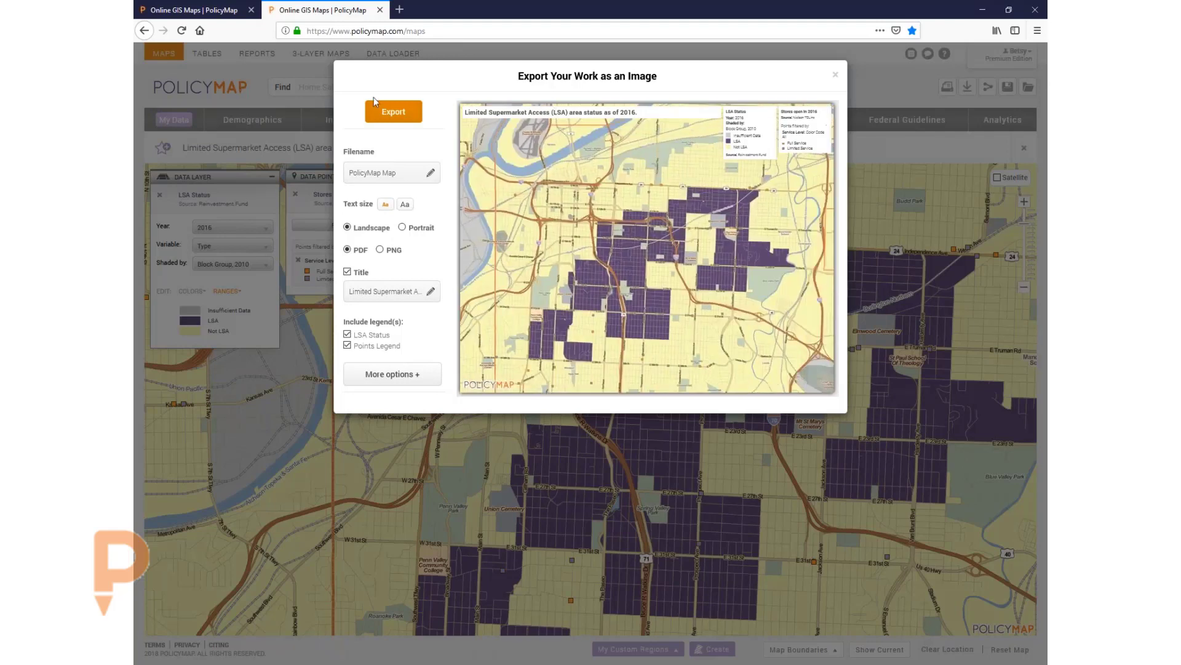
pyautogui.click(836, 76)
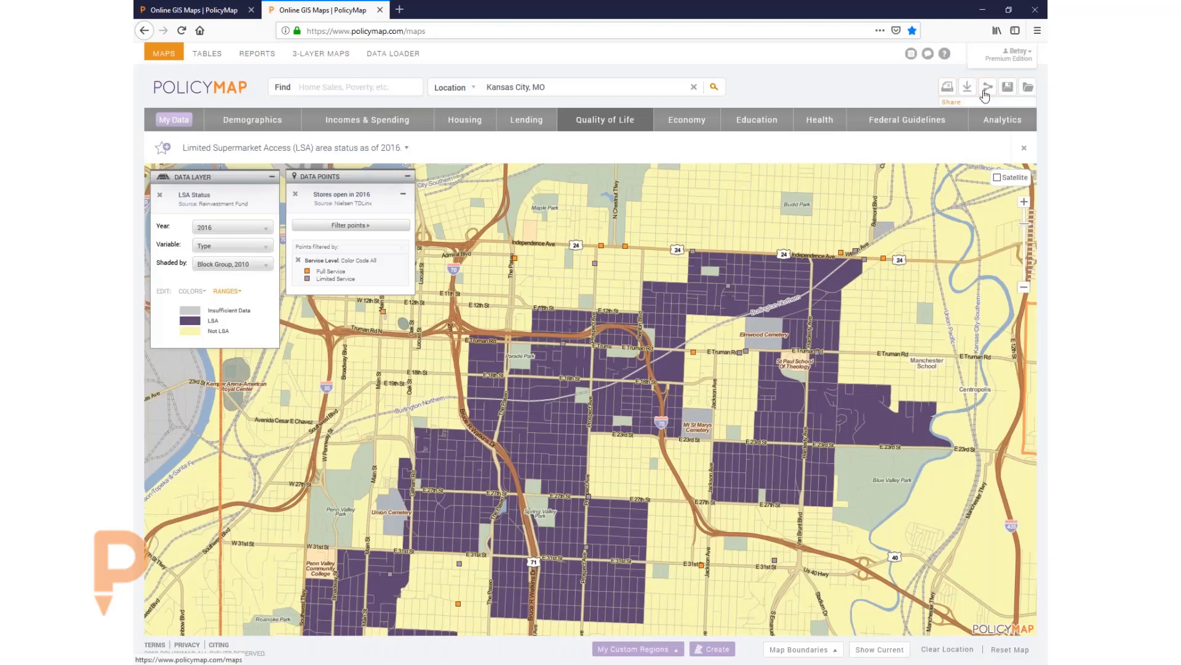
# Try to share the Kansas City supermarket access map.
pyautogui.click(987, 88)
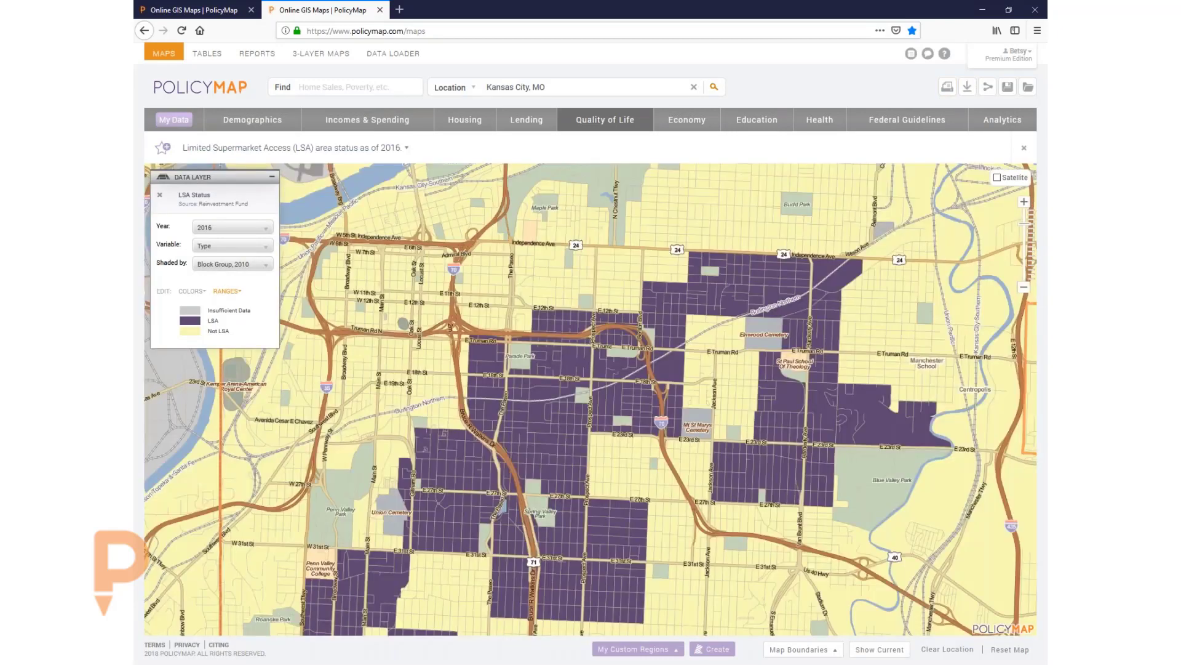
pyautogui.click(977, 90)
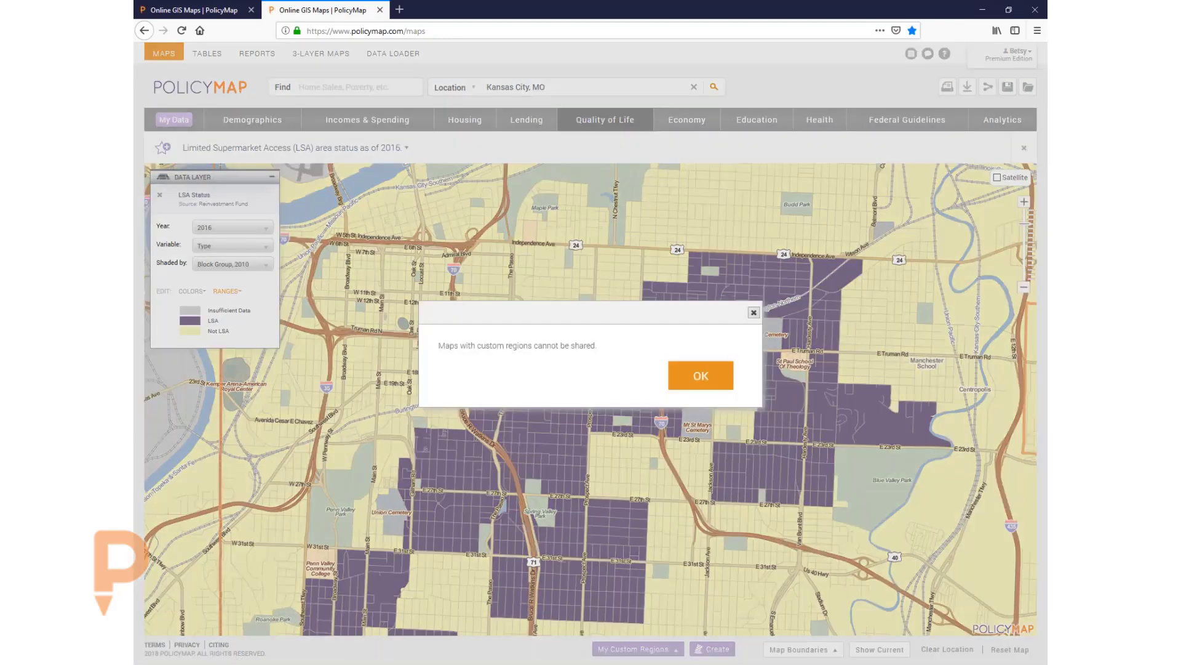
pyautogui.press('Return')
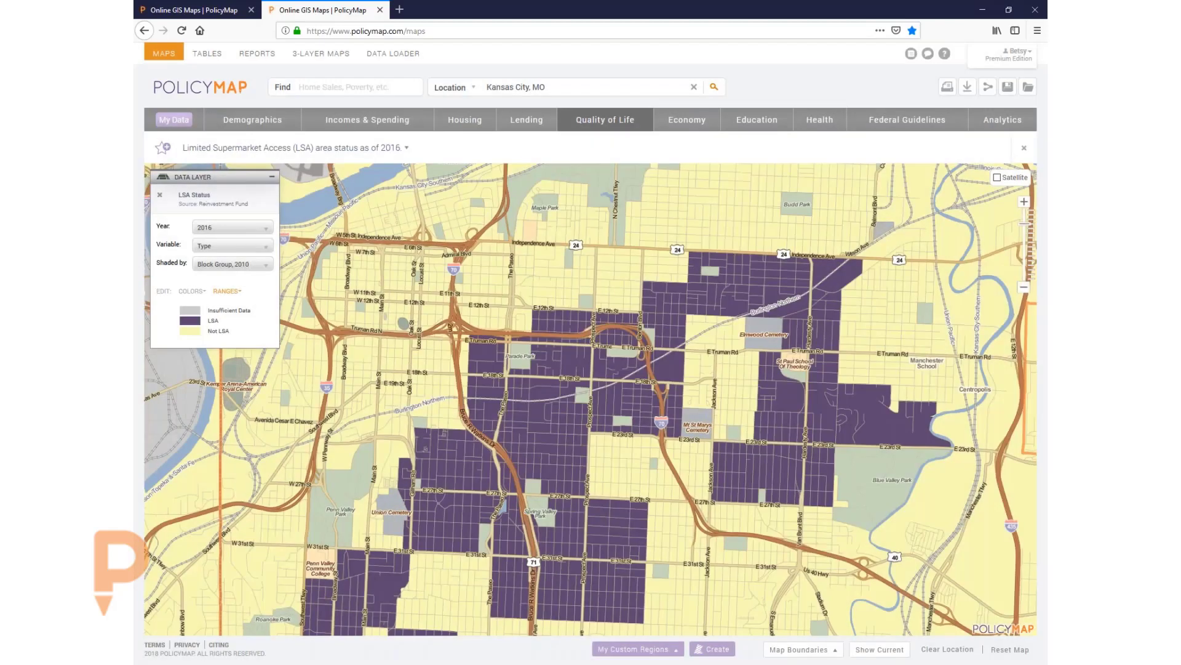
# Reset the map to the default US view, clearing all displayed layers and points.
pyautogui.click(1003, 649)
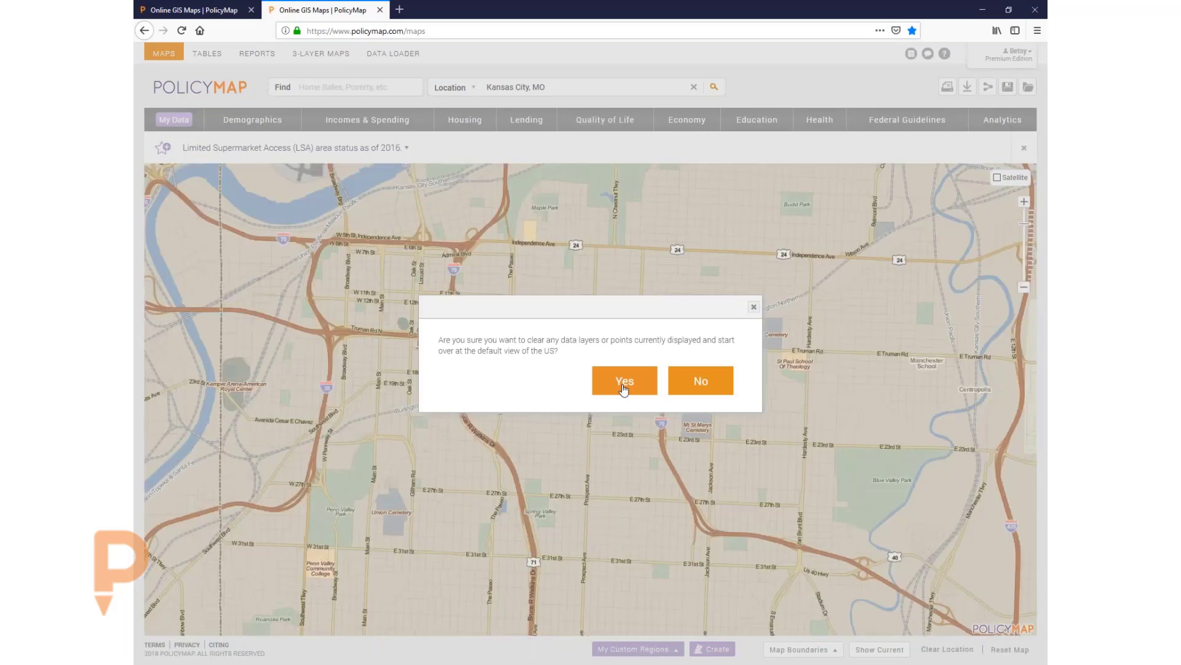
pyautogui.click(624, 383)
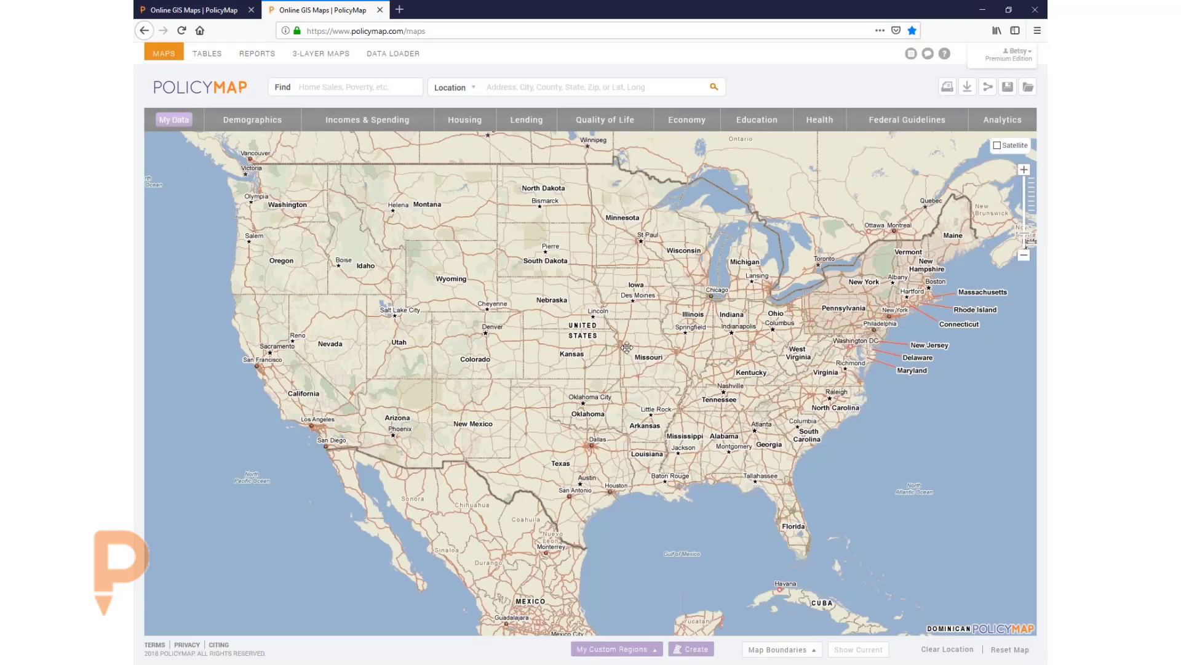
# Review the Economy data layers on jobs, infrastructure, business vacancy and government spending, plus the small business and infrastructure data points.
pyautogui.click(688, 121)
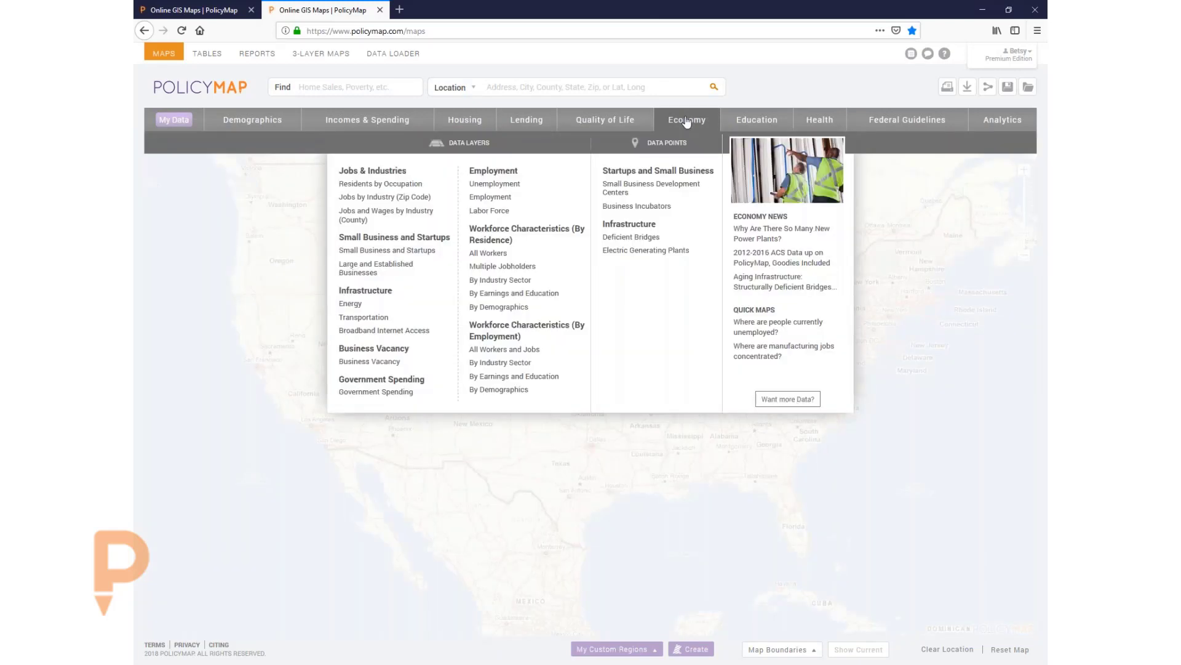
pyautogui.click(587, 123)
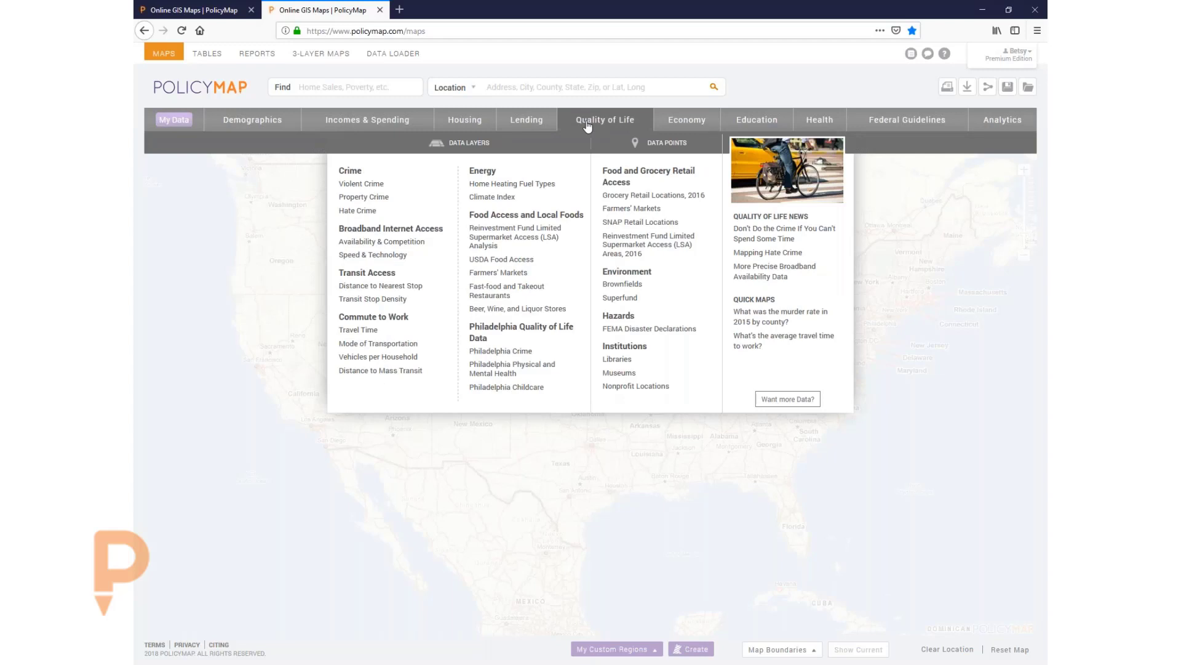
pyautogui.click(665, 124)
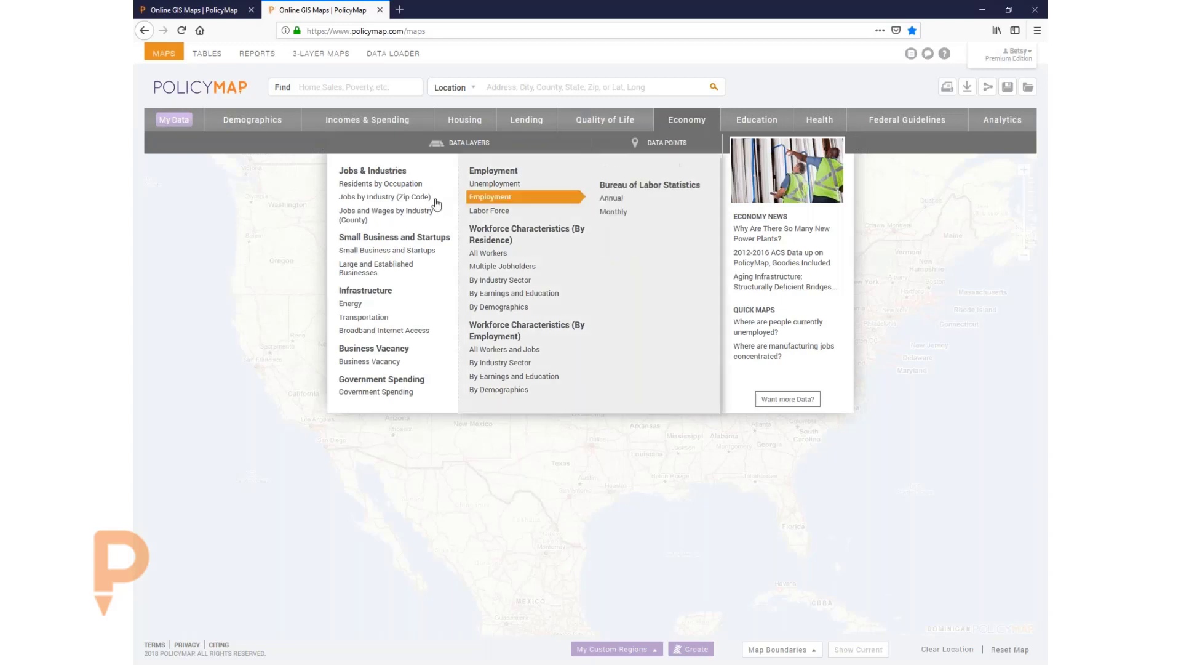
pyautogui.moveTo(424, 184)
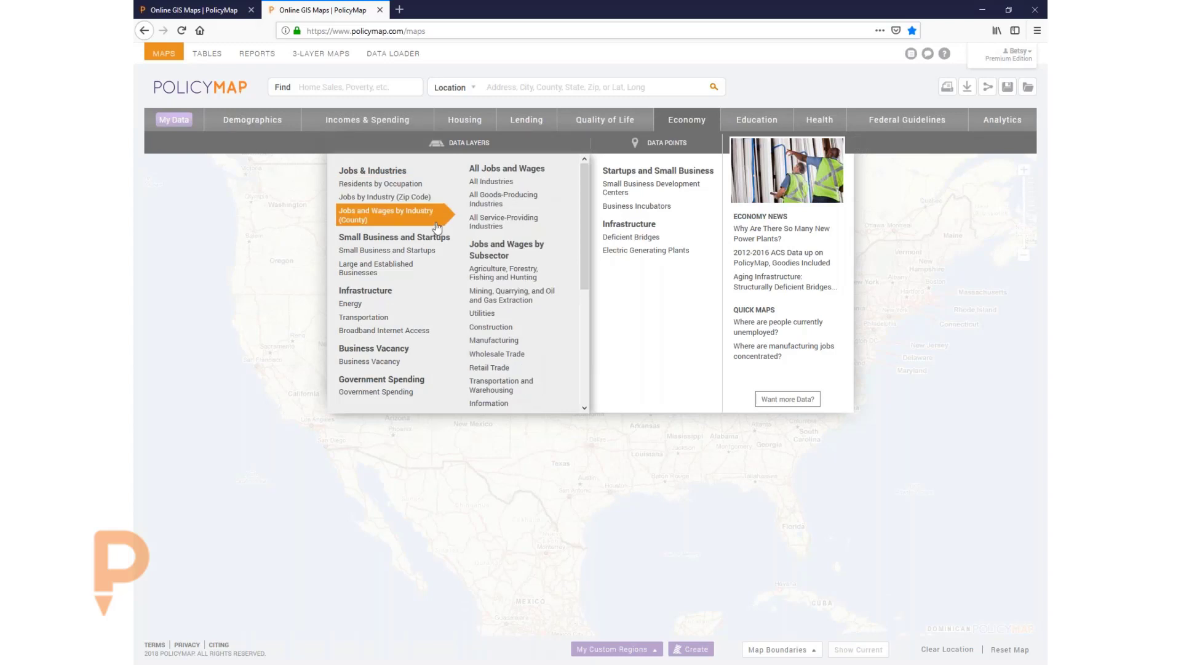
pyautogui.moveTo(389, 330)
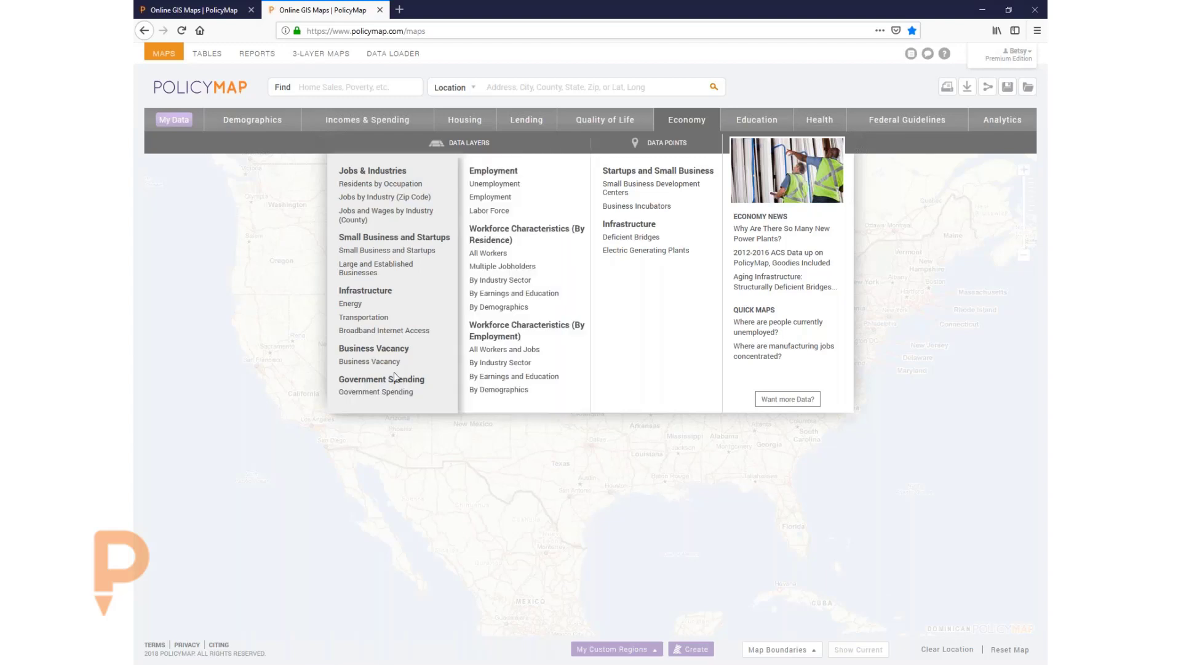
pyautogui.moveTo(411, 397)
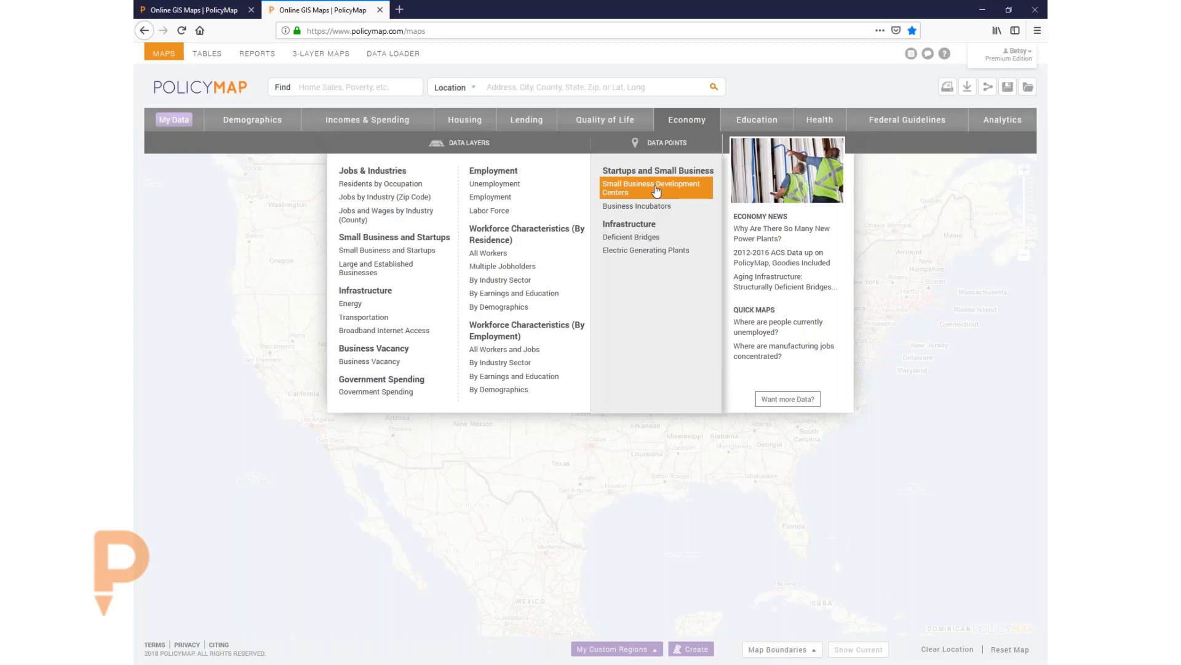
pyautogui.moveTo(651, 243)
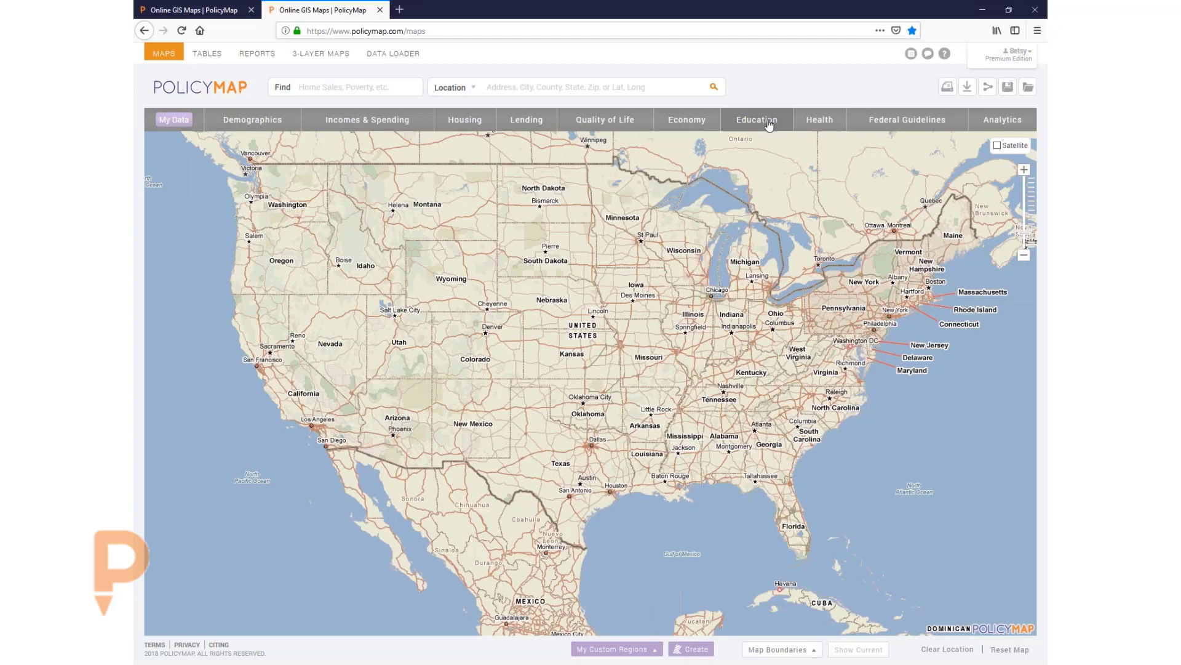
# Review the Education datasets and map the Less than 9th Grade layer from Educational Attainment.
pyautogui.click(769, 124)
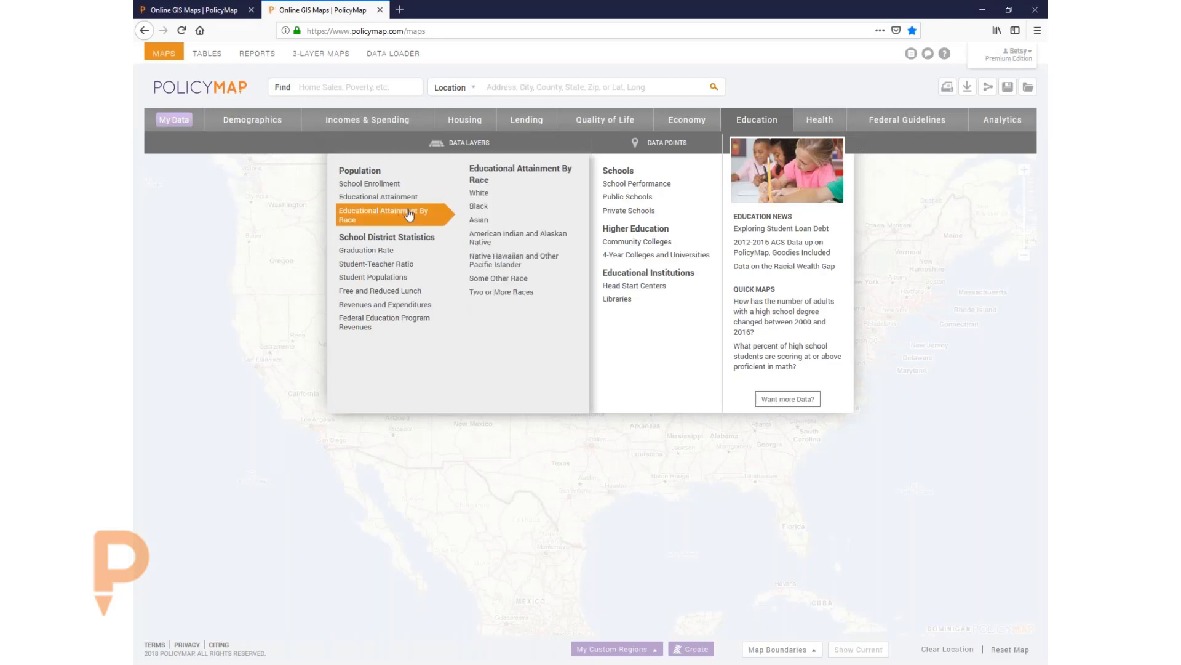
pyautogui.moveTo(402, 255)
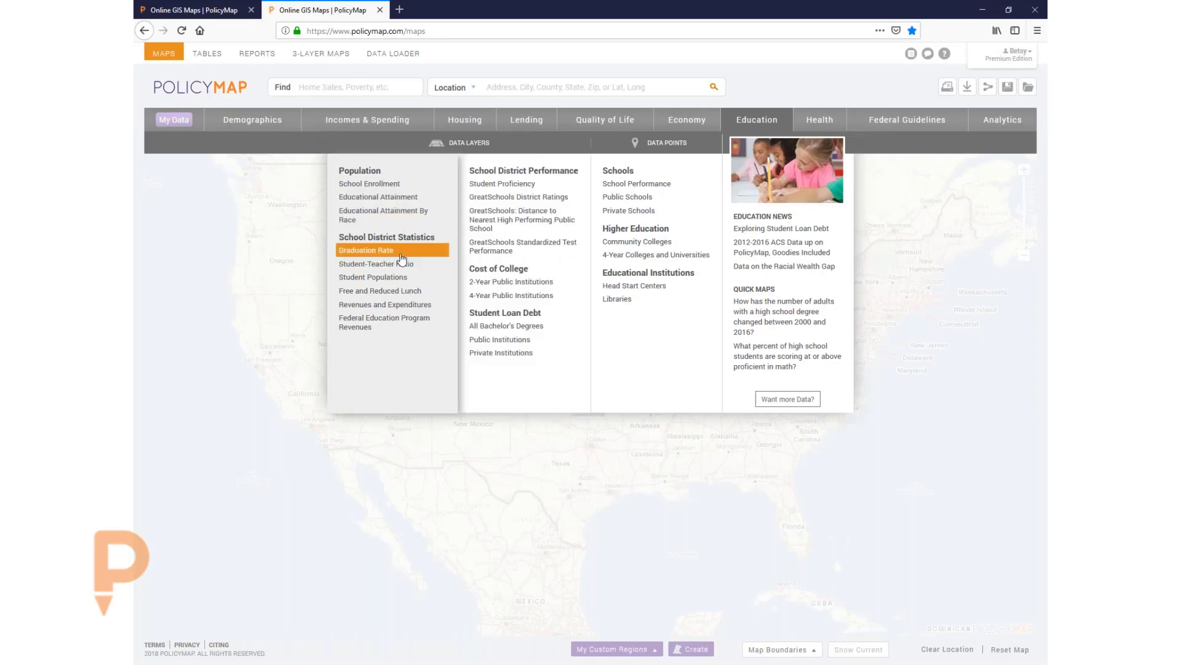
pyautogui.moveTo(416, 283)
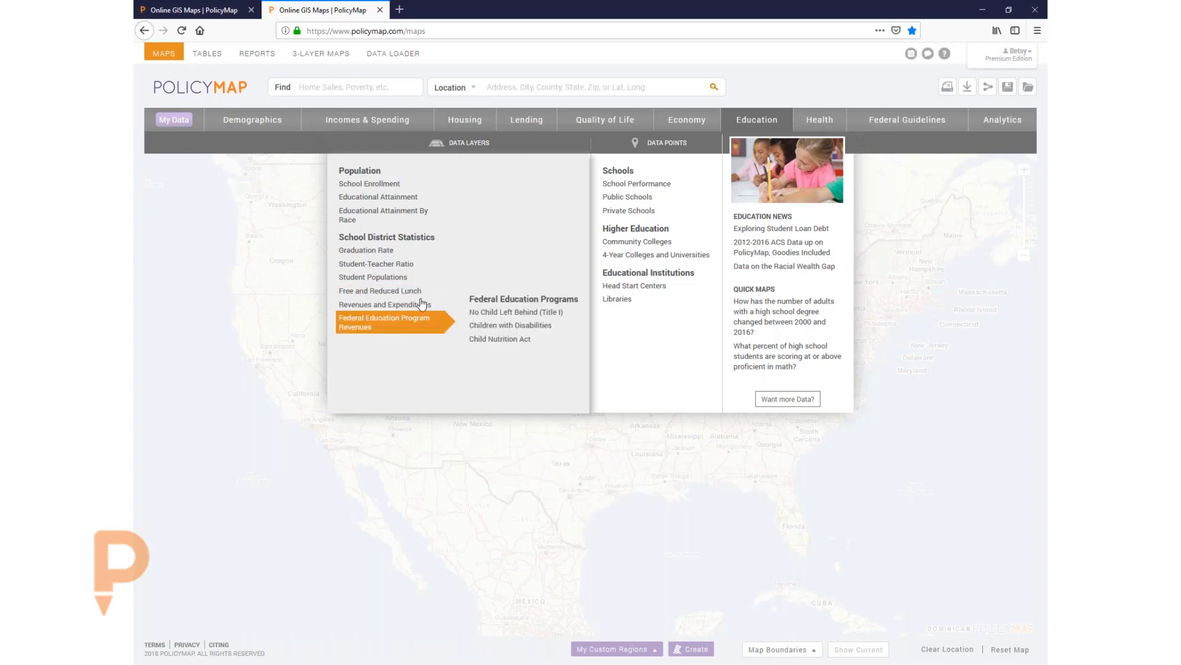
pyautogui.moveTo(404, 187)
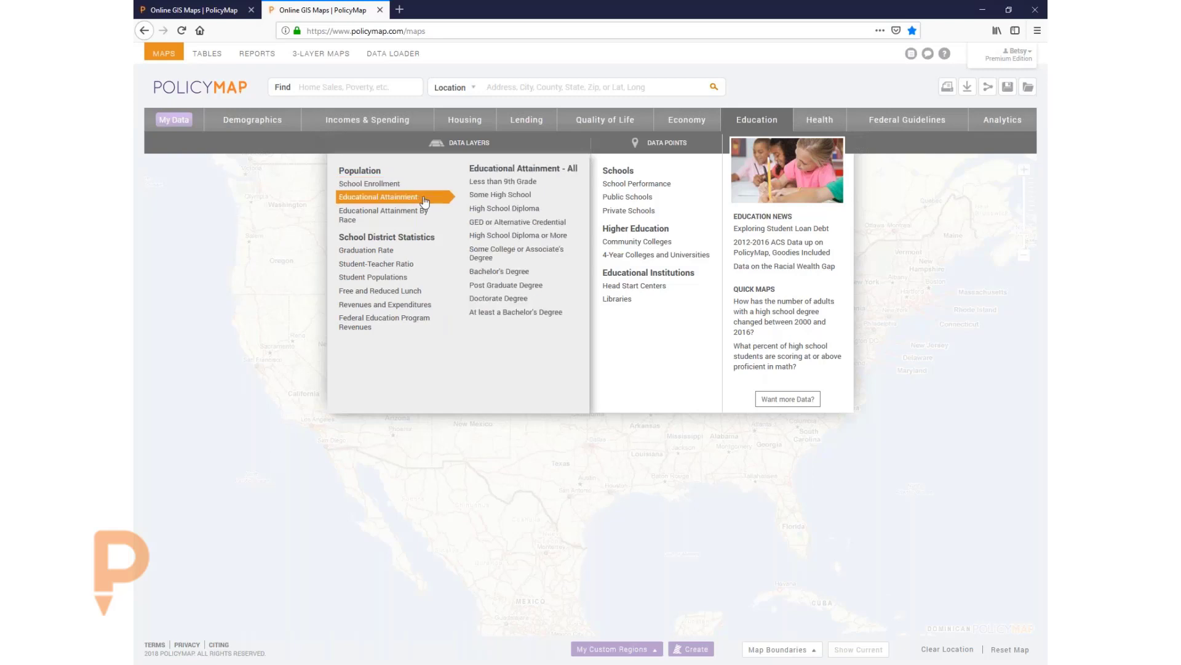
pyautogui.click(520, 183)
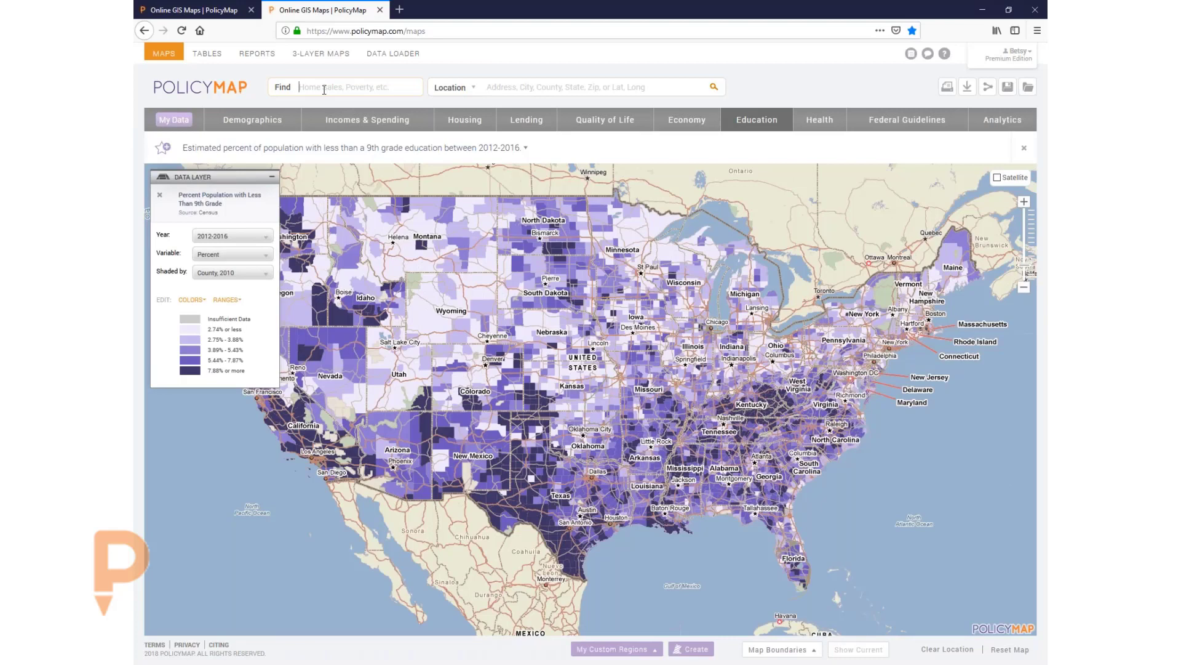
# Set the map location to the city of San Diego, CA.
pyautogui.write('san d')
pyautogui.press('BackSpace')
pyautogui.press('BackSpace')
pyautogui.press('BackSpace')
pyautogui.press('BackSpace')
pyautogui.write('san ')
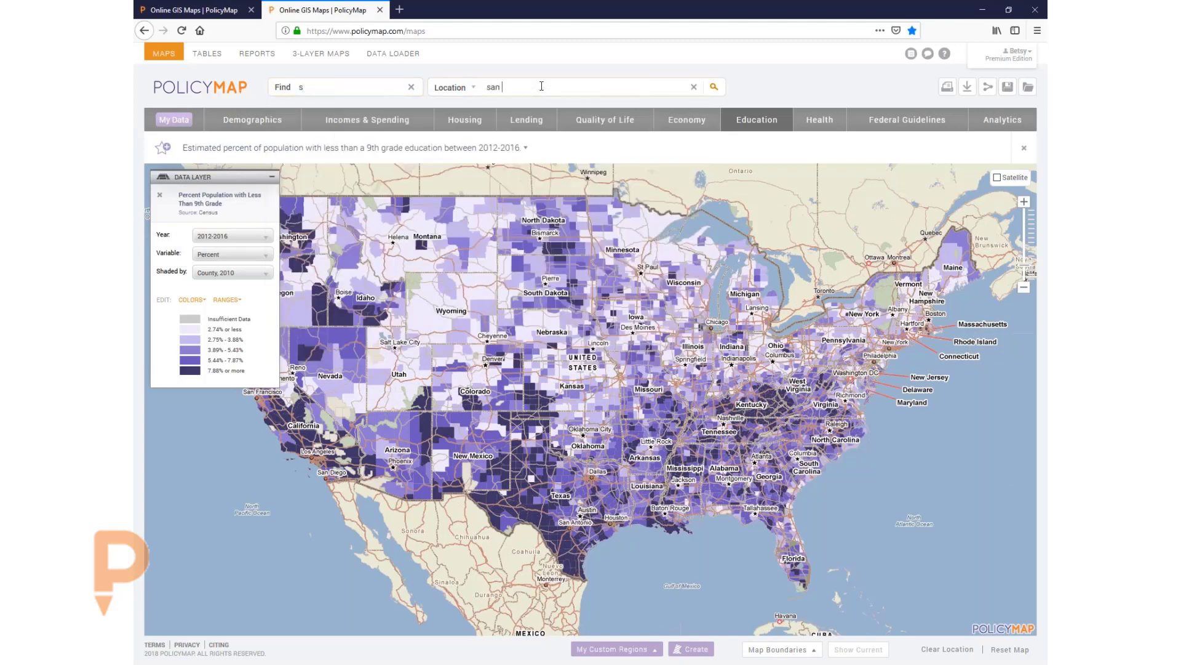
pyautogui.write('diego')
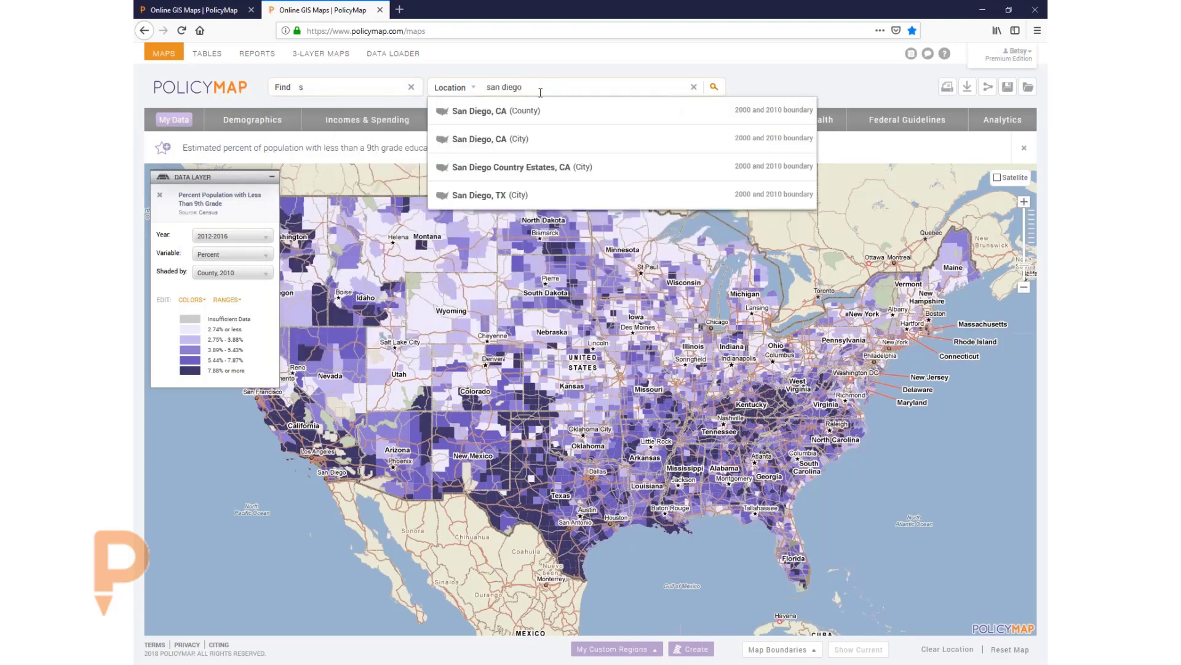
pyautogui.click(503, 141)
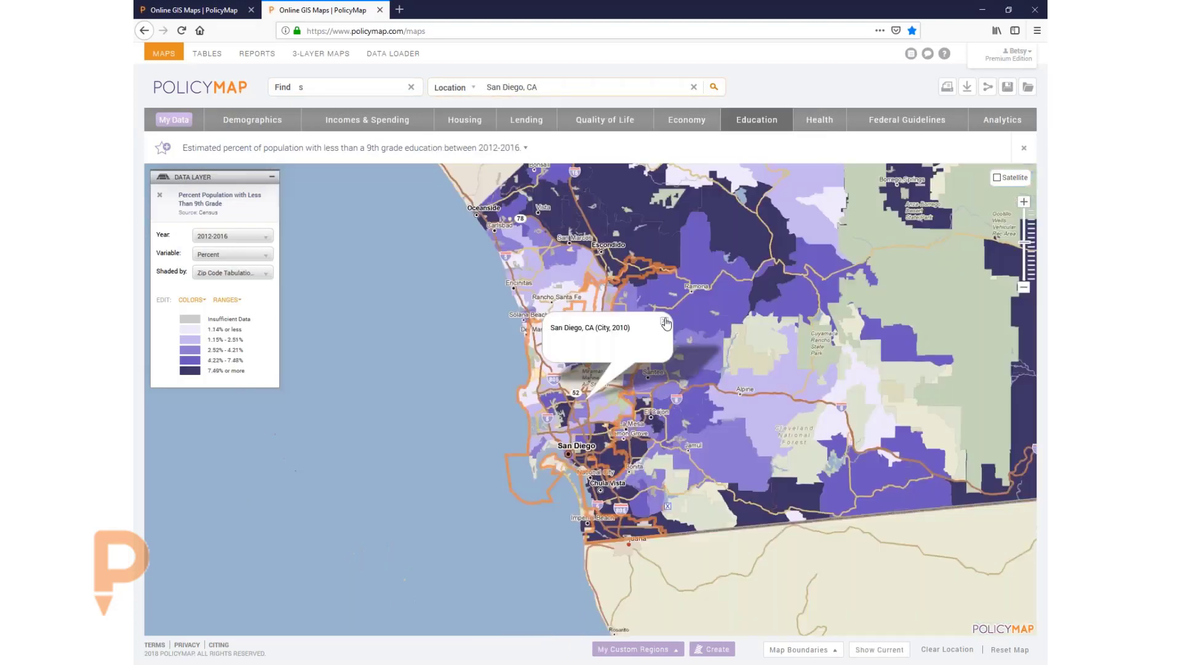
# Add the School Performance data points to the San Diego education map, framing the area around San Diego and Chula Vista.
pyautogui.click(1024, 203)
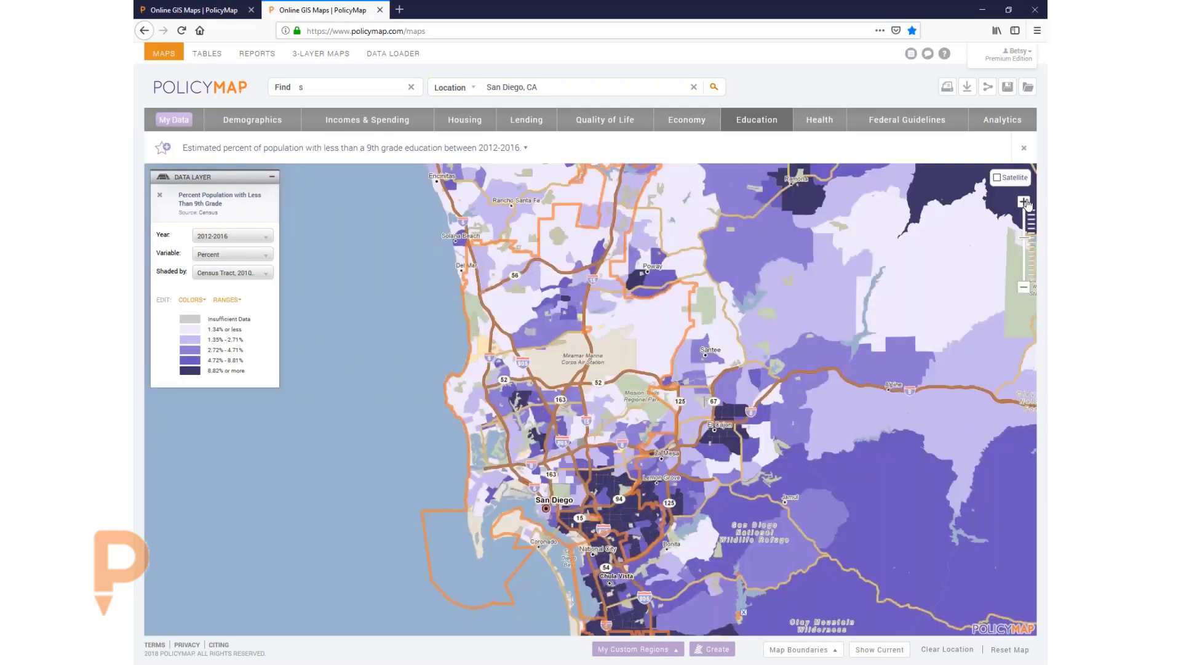
pyautogui.click(1024, 203)
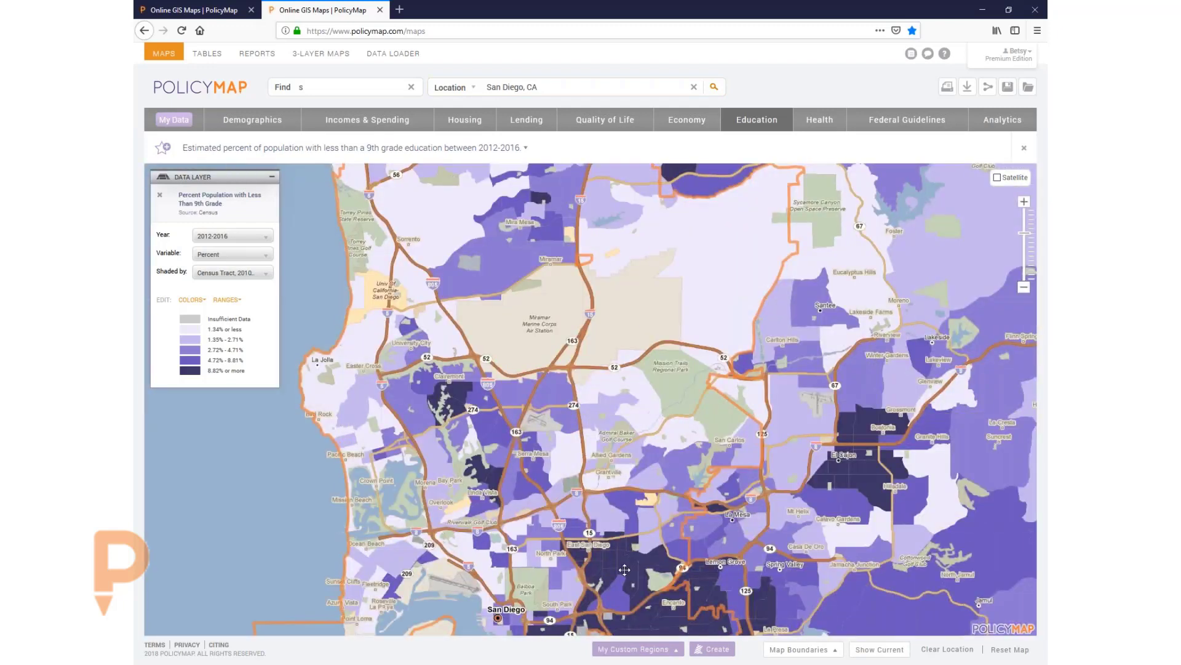
pyautogui.moveTo(625, 569); pyautogui.dragTo(574, 321)
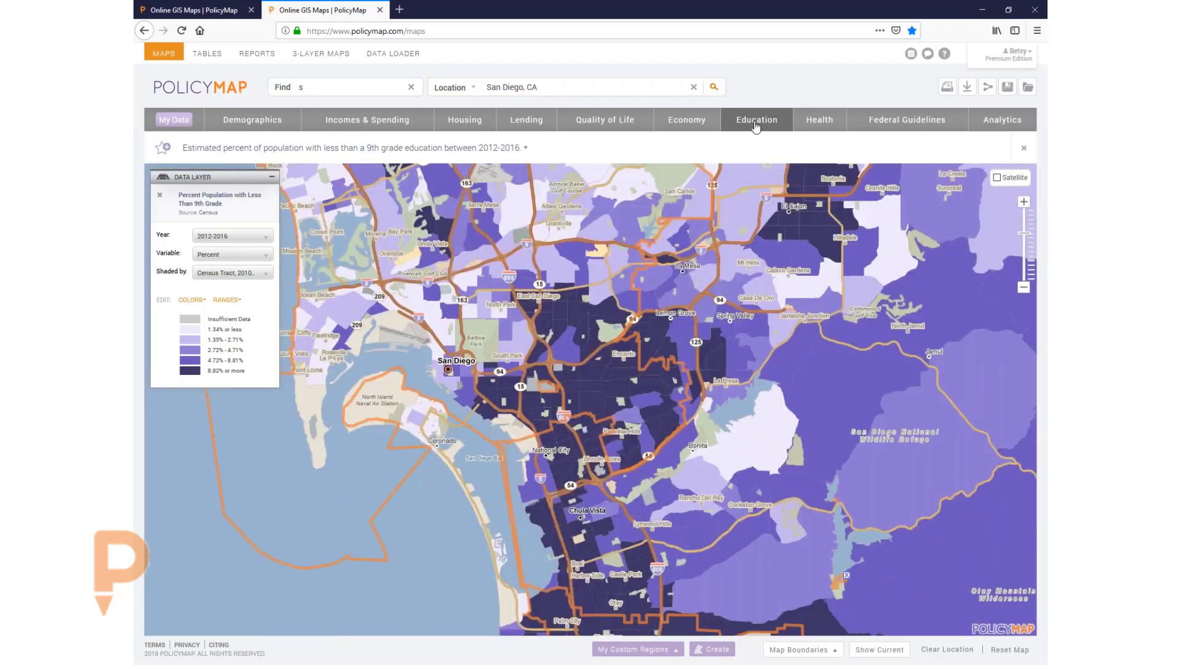
pyautogui.click(755, 123)
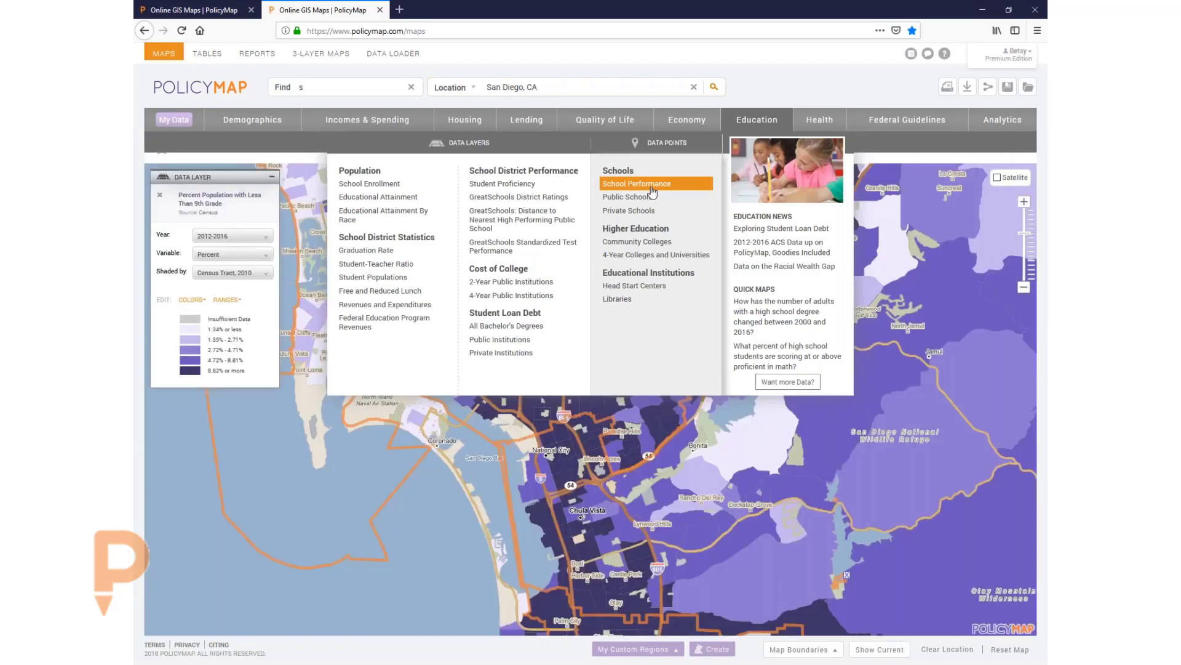
pyautogui.click(651, 187)
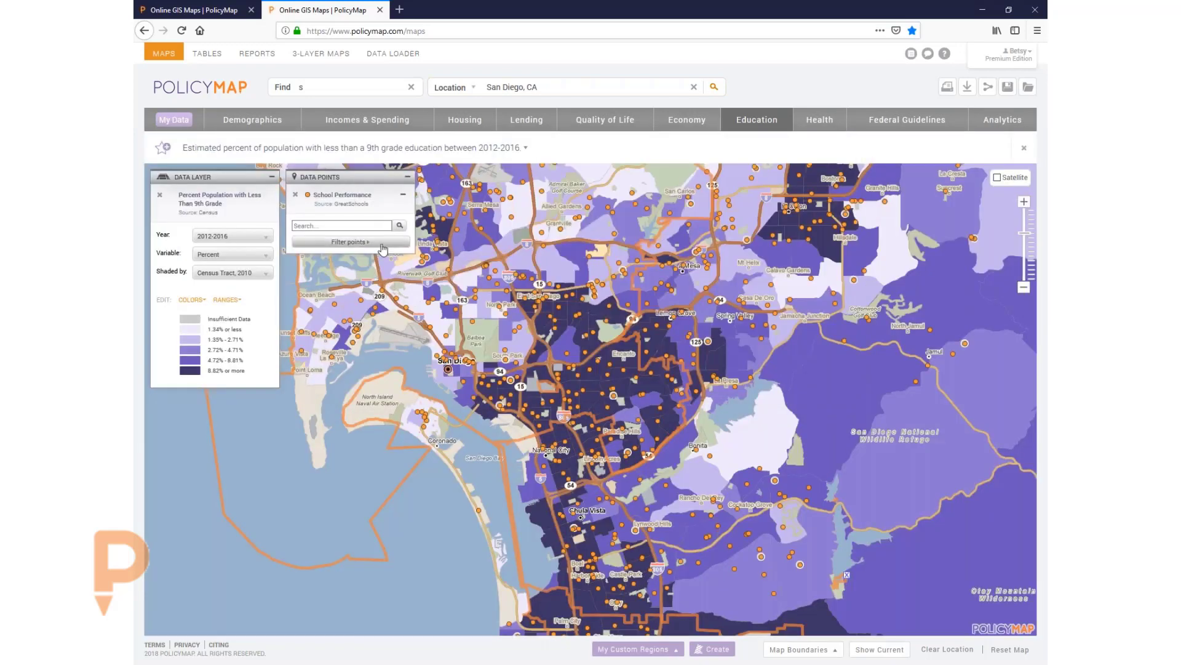
# Colour-code all School Performance points by GreatSchools' School Rating.
pyautogui.moveTo(384, 247)
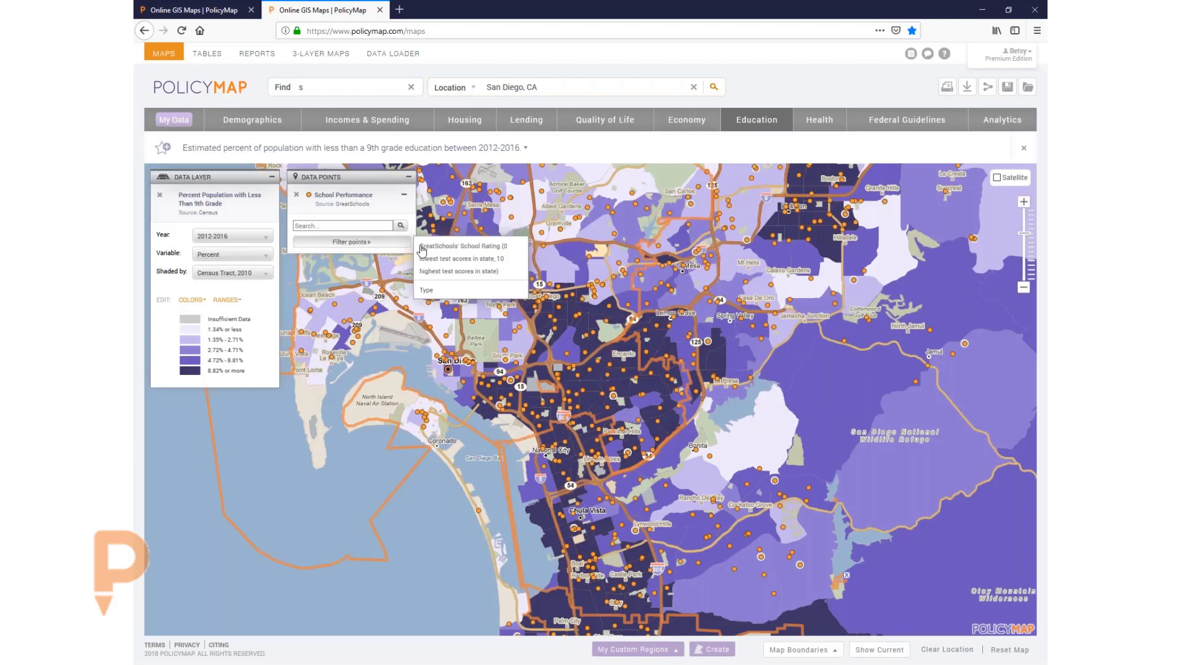
pyautogui.moveTo(425, 253)
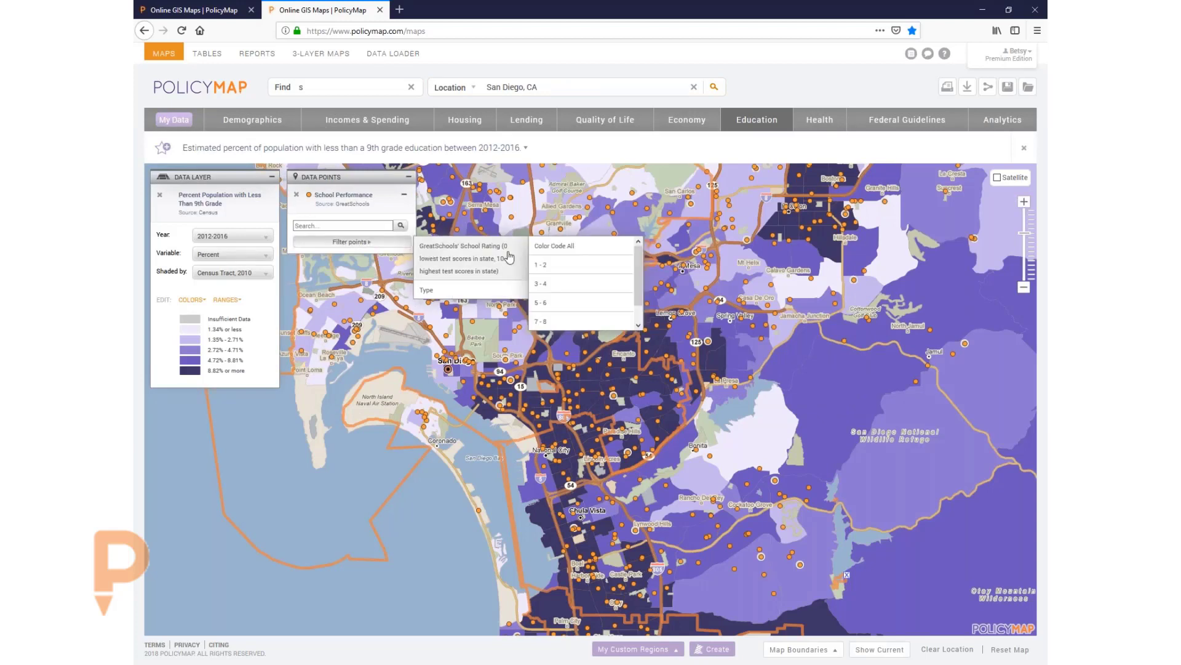
pyautogui.click(579, 248)
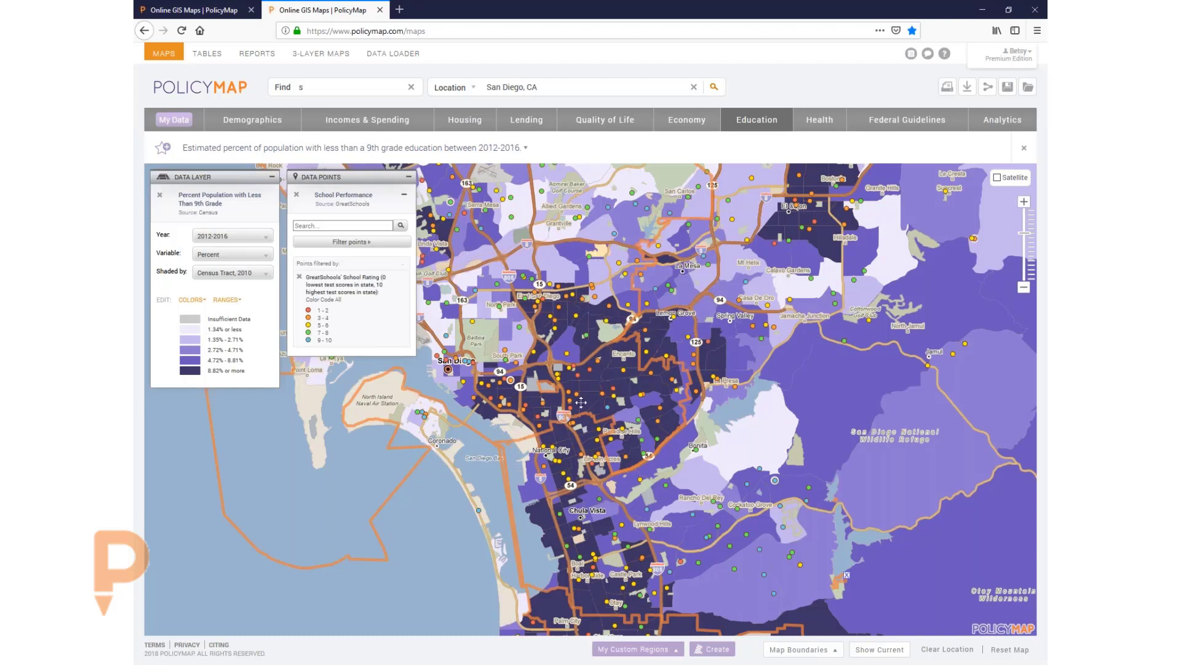
# Examine the recent and historical proficiency results by grade for a school just east of National City.
pyautogui.click(1024, 203)
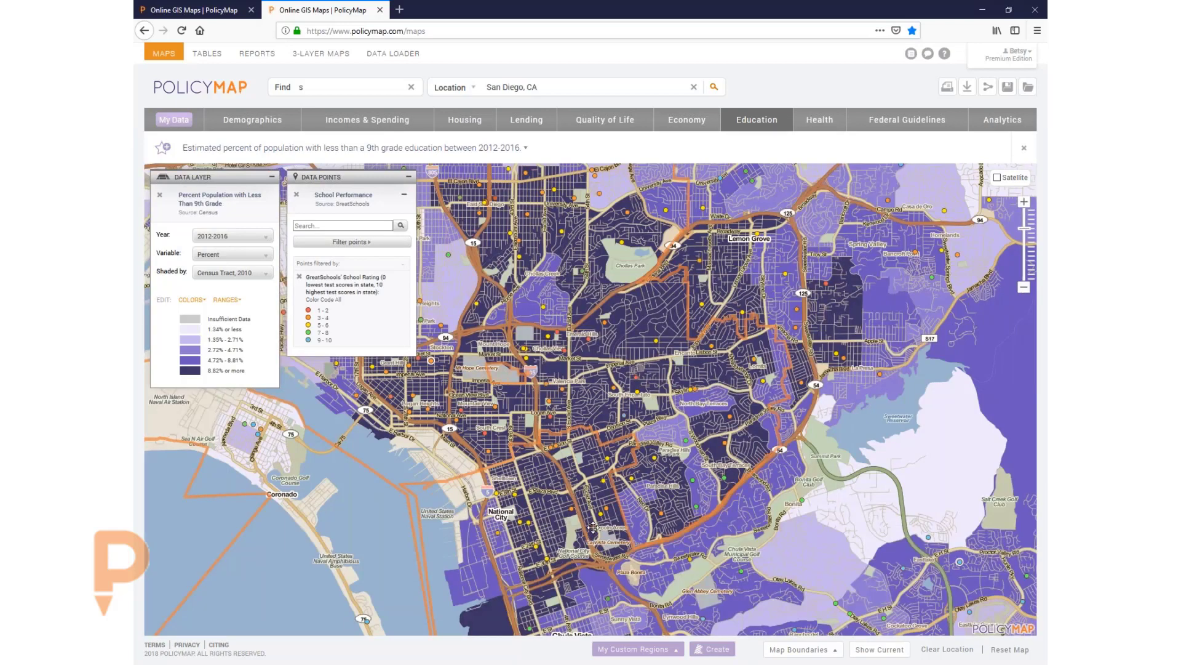
pyautogui.click(593, 527)
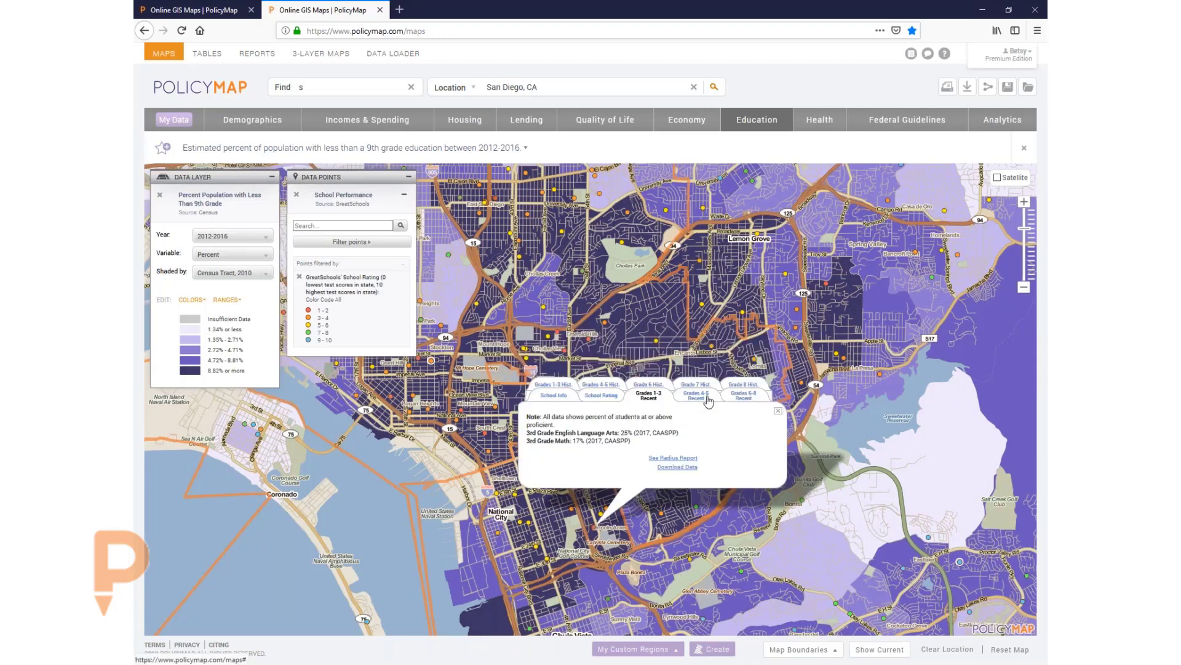
pyautogui.click(704, 398)
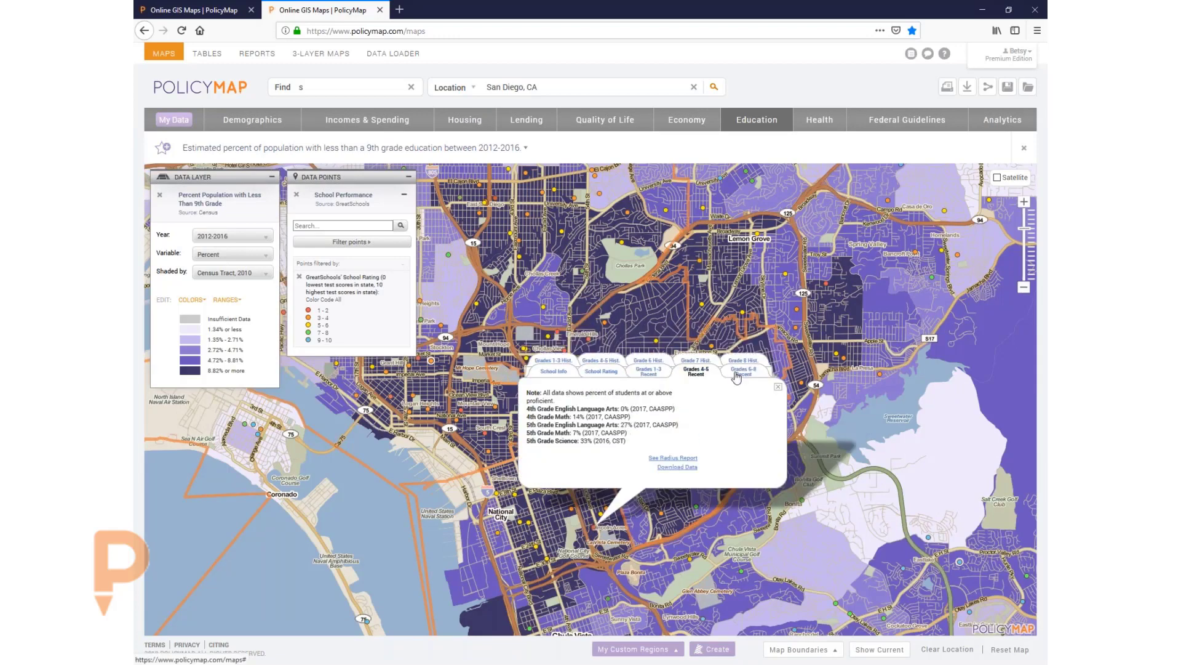
pyautogui.click(737, 375)
pyautogui.click(552, 346)
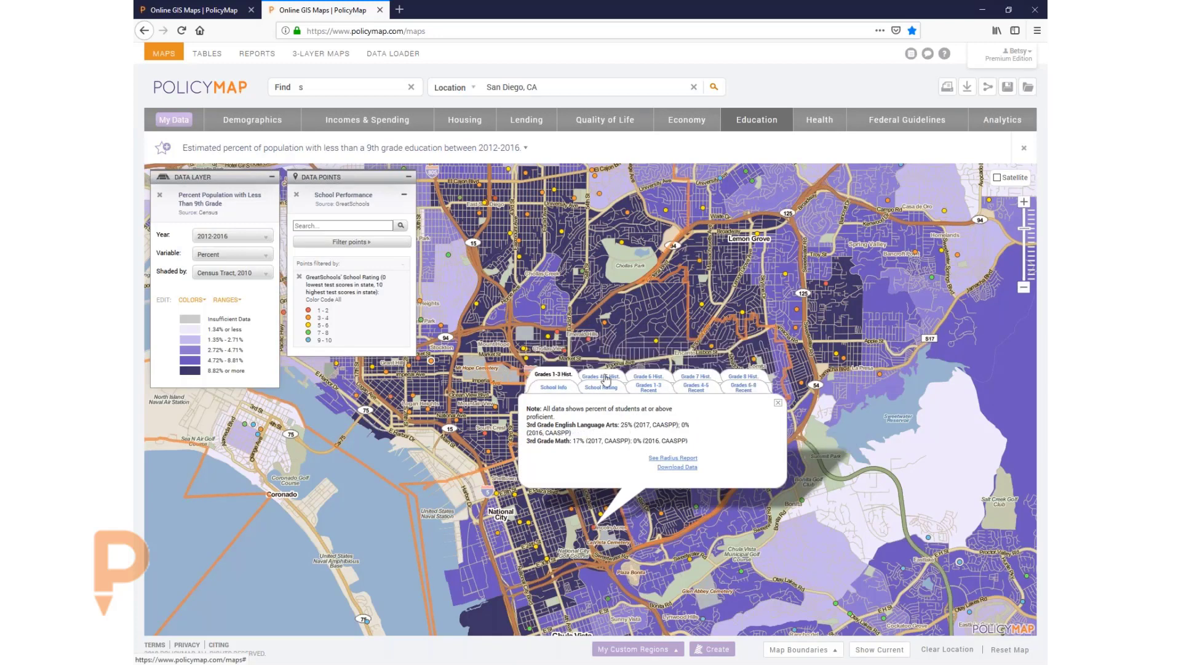
pyautogui.click(606, 377)
pyautogui.click(648, 375)
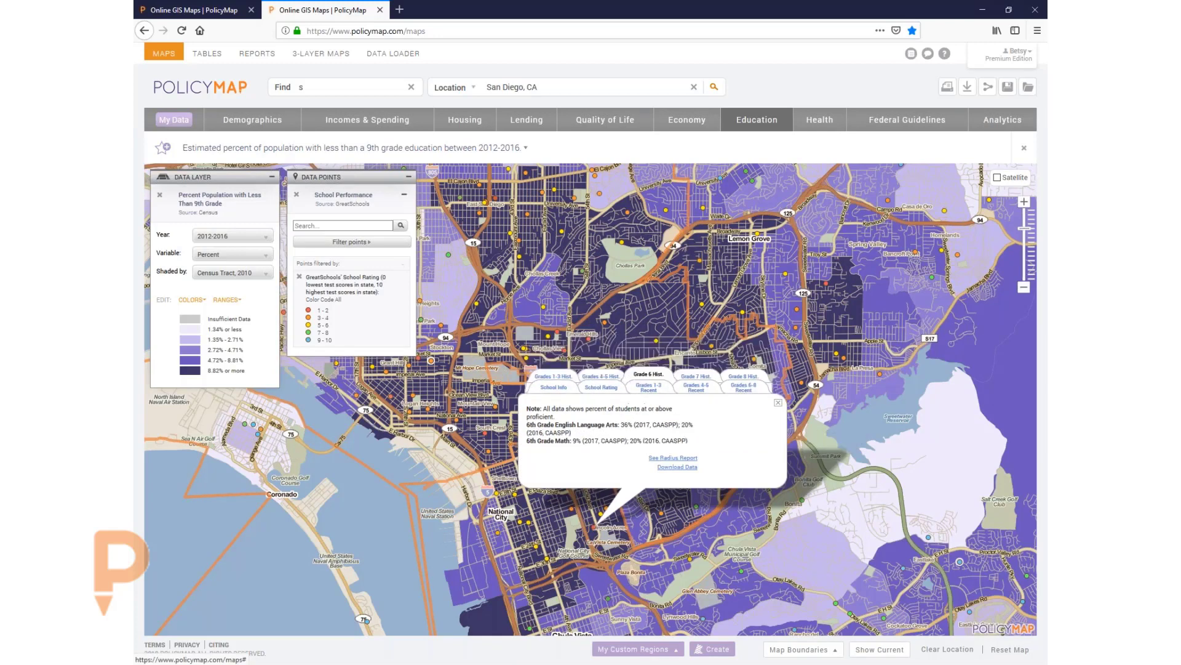
pyautogui.click(689, 377)
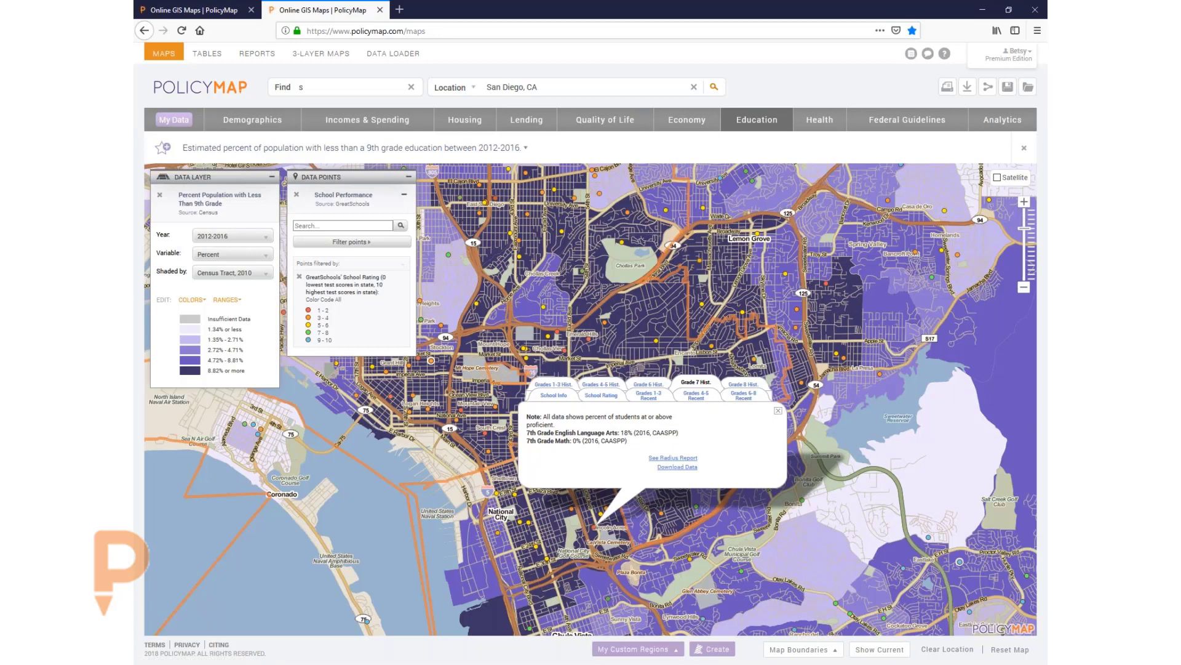
pyautogui.click(743, 384)
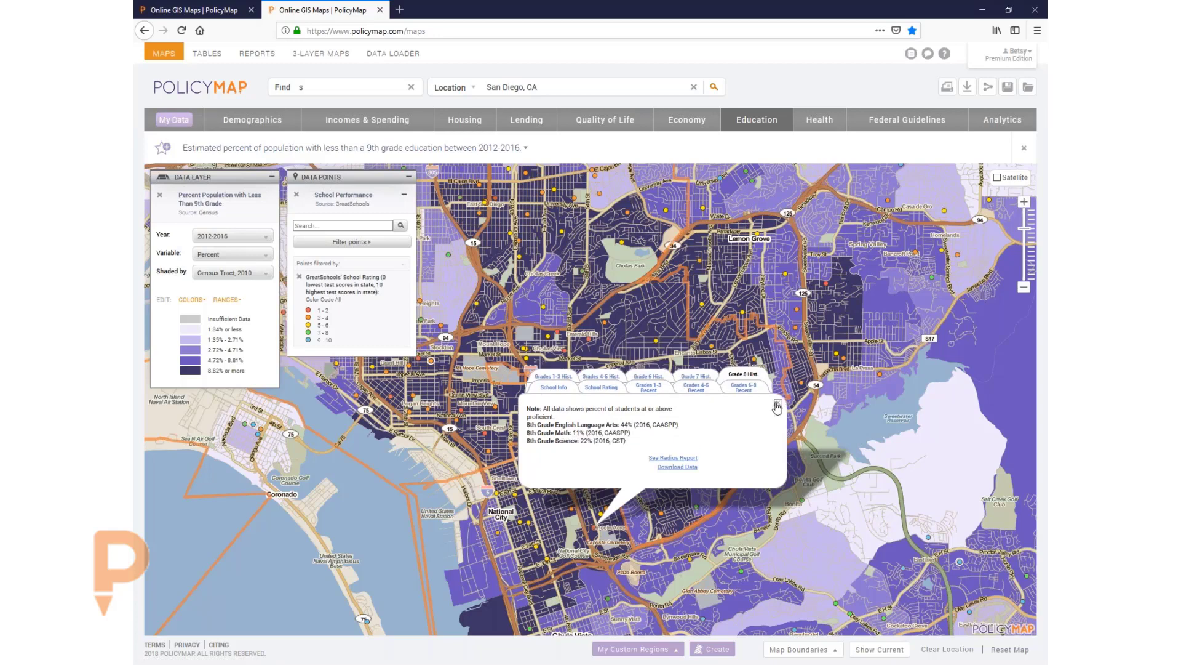
pyautogui.click(777, 405)
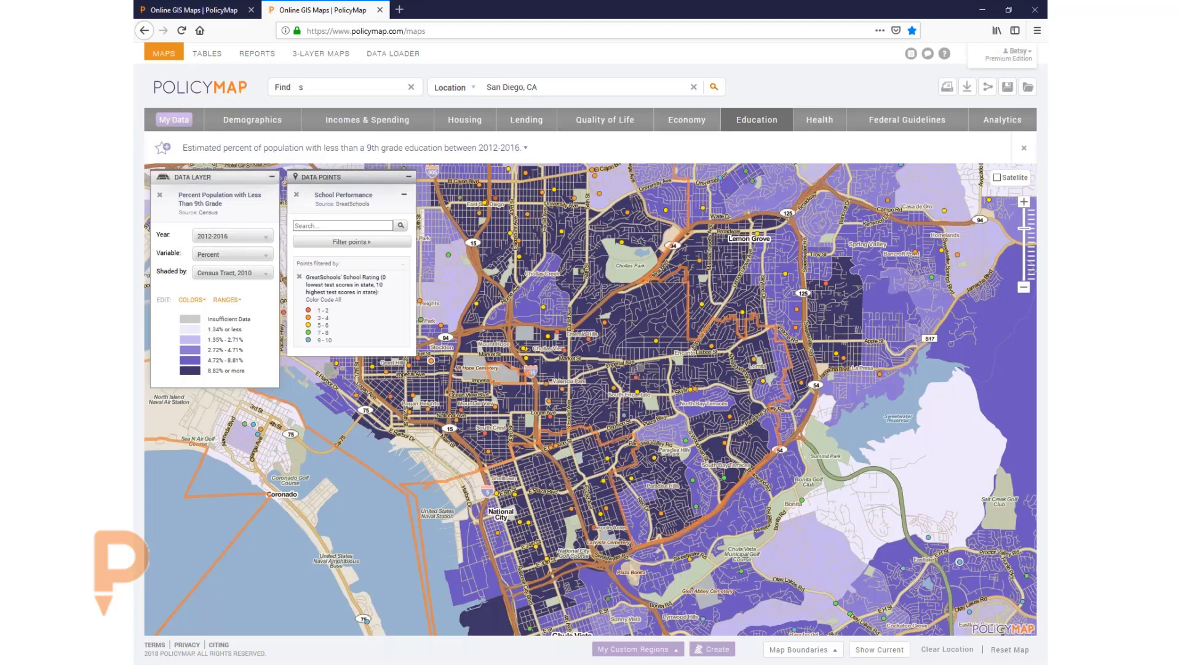
# Replace the School Performance points with the Public Schools: Enrollment and Demographics (NCES) data points.
pyautogui.click(297, 196)
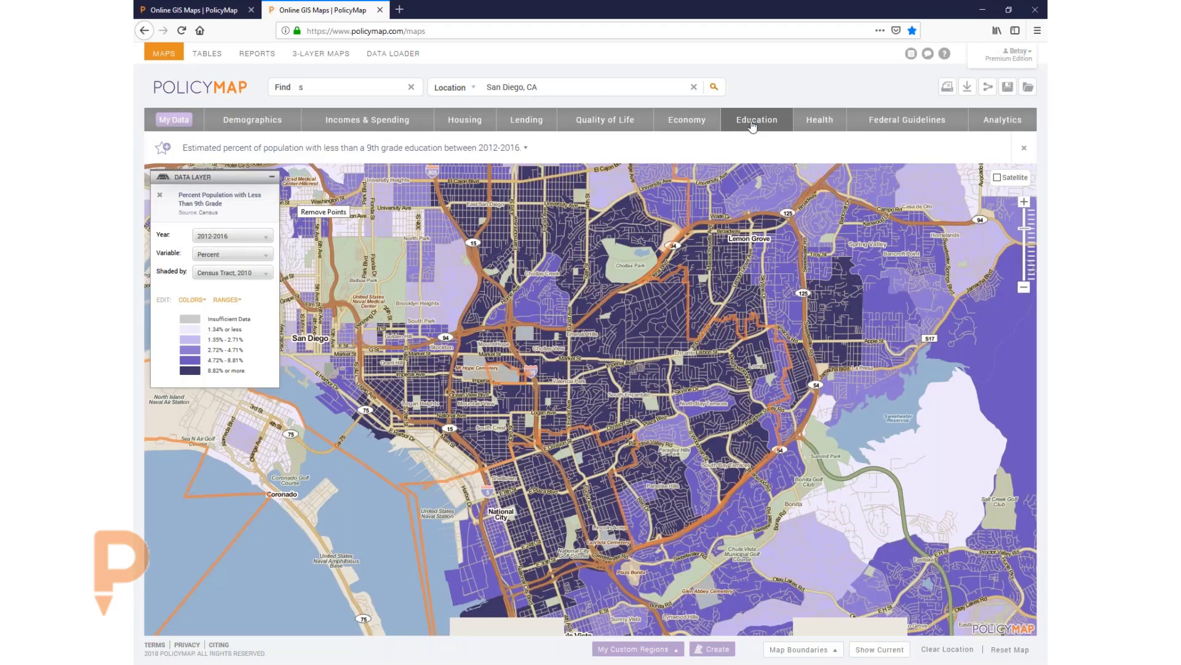
pyautogui.click(756, 120)
pyautogui.moveTo(685, 198)
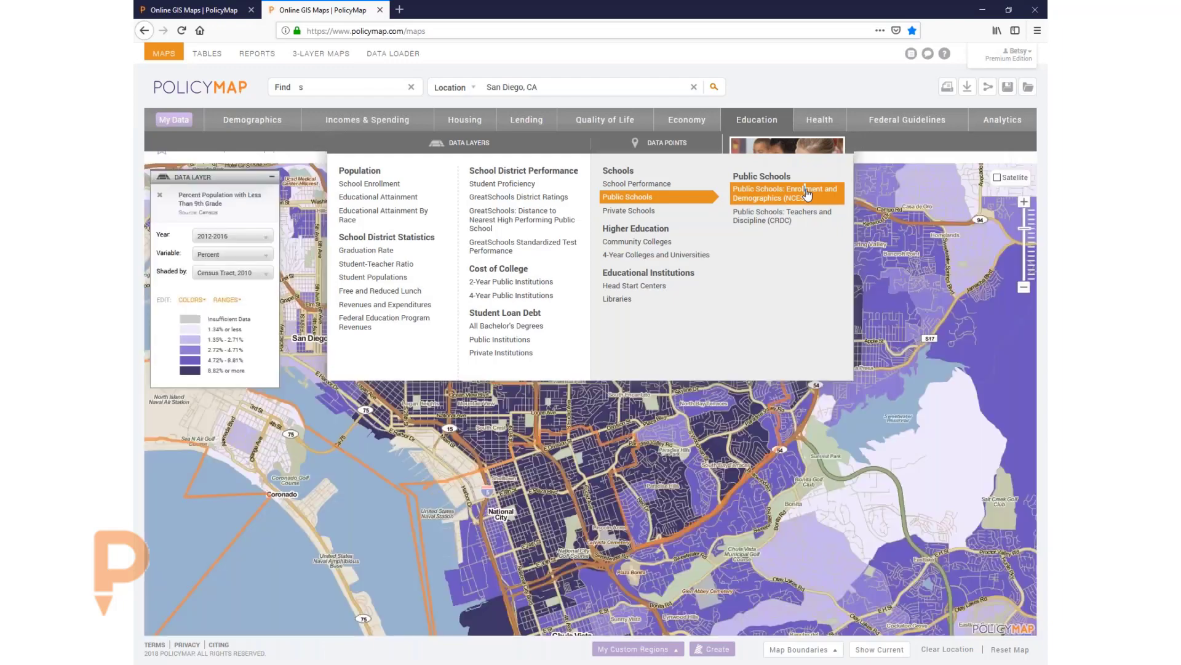
pyautogui.click(807, 194)
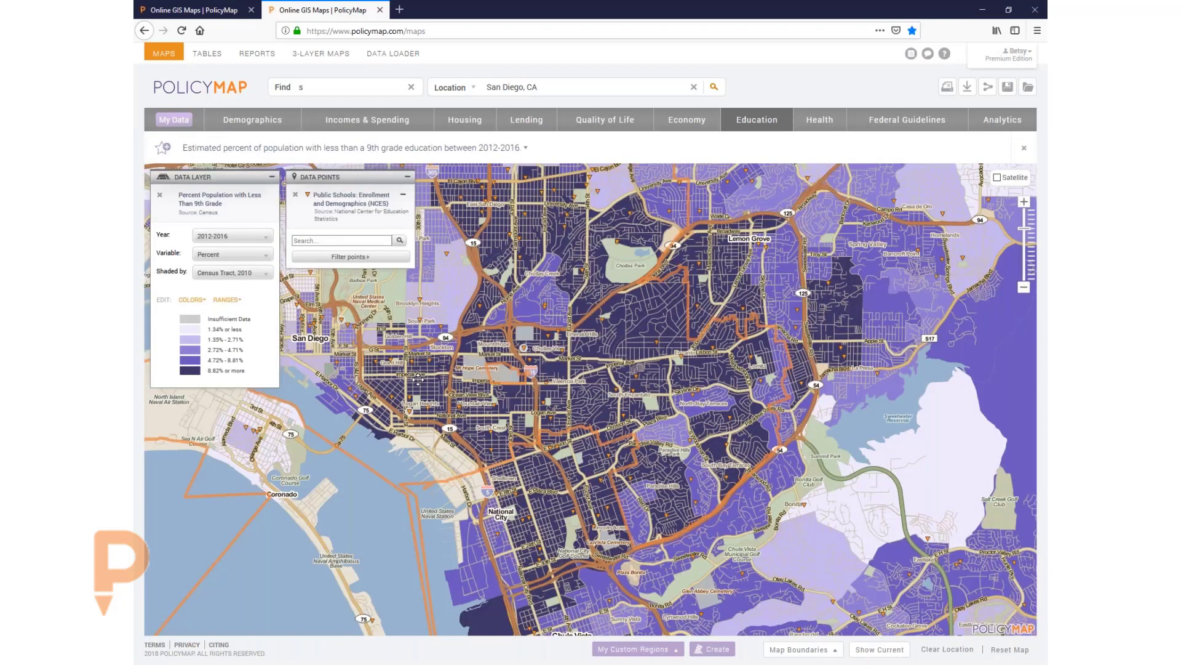
# Filter the public school points by Type of School to show only Regular school.
pyautogui.click(369, 257)
pyautogui.moveTo(462, 265)
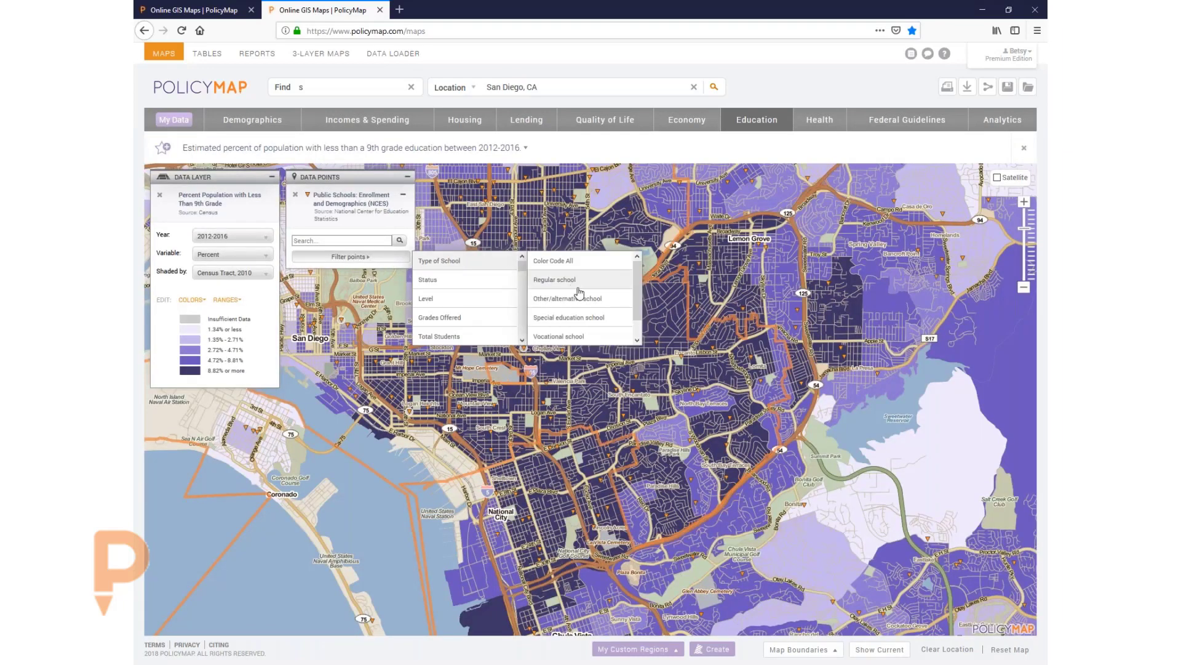
pyautogui.scroll(-1, 582, 294)
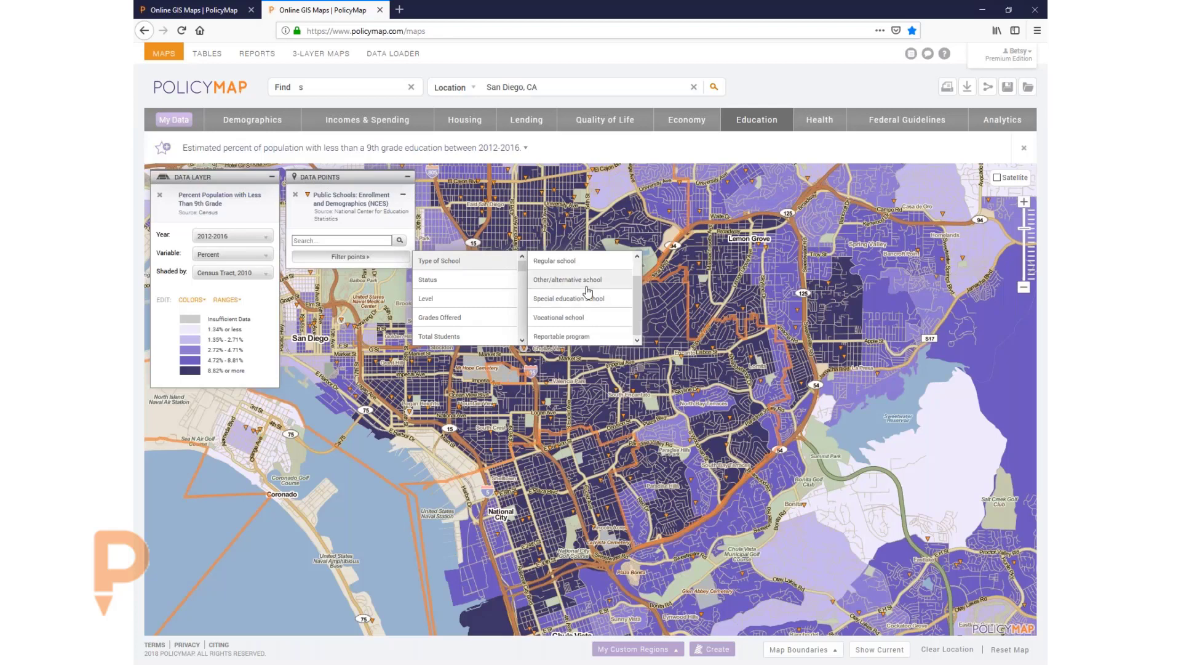
pyautogui.scroll(1, 584, 294)
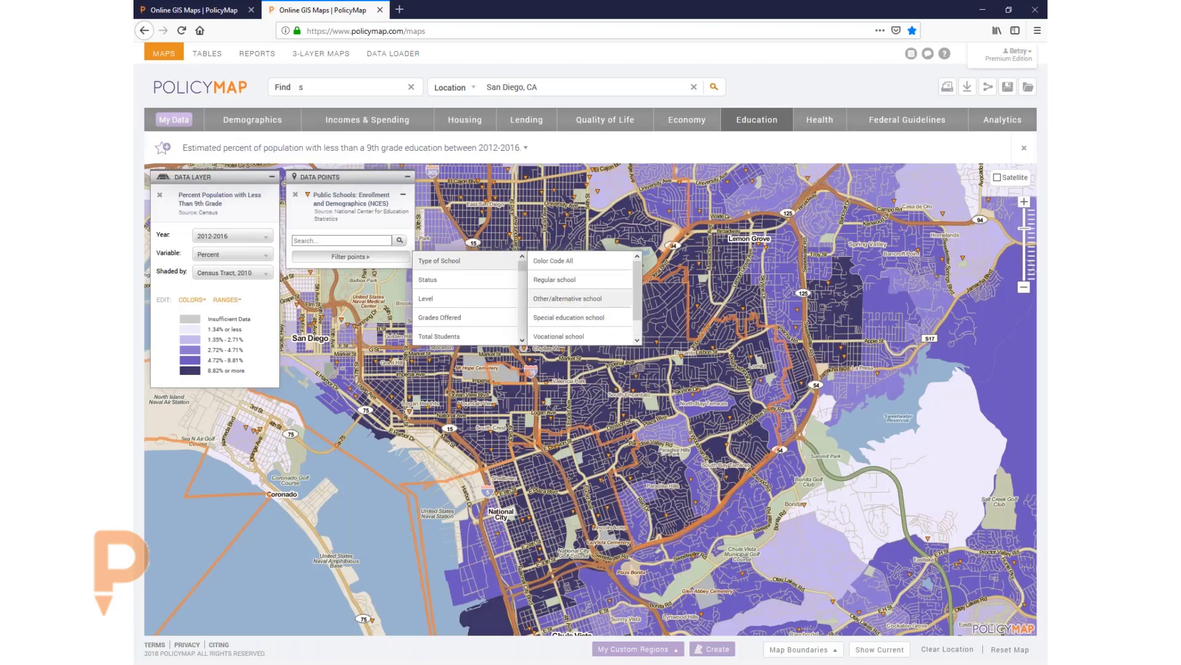
pyautogui.click(583, 285)
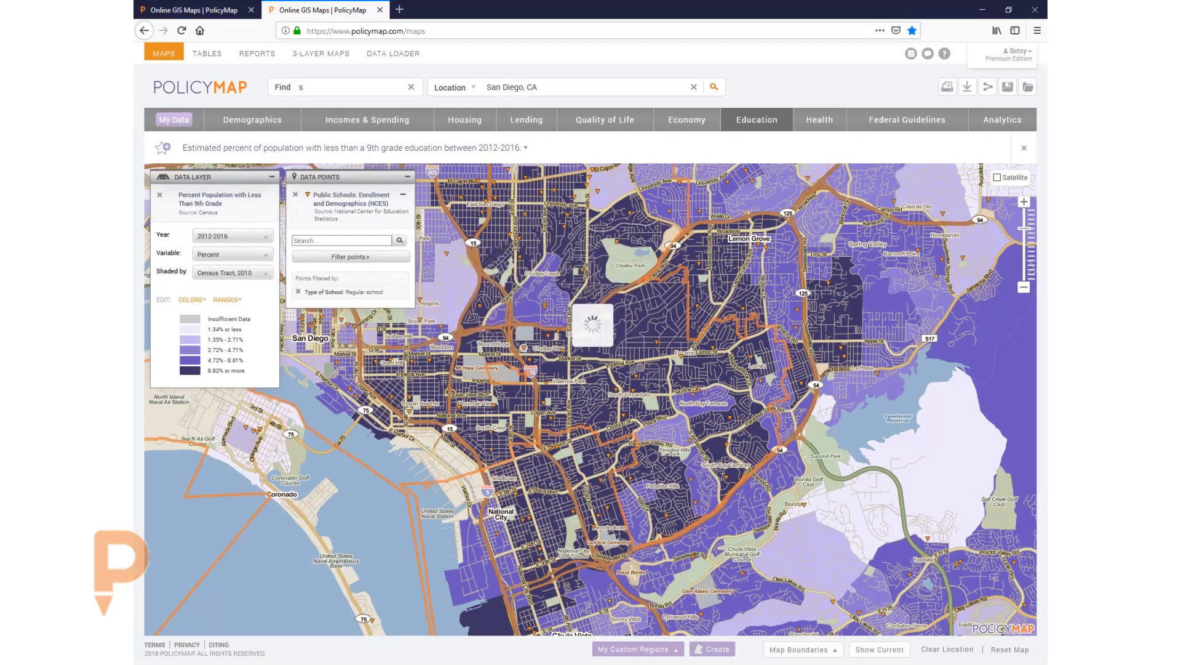
# Review Horton Elementary's school info, students and teachers, administrative details, enrollment and demographics.
pyautogui.click(560, 357)
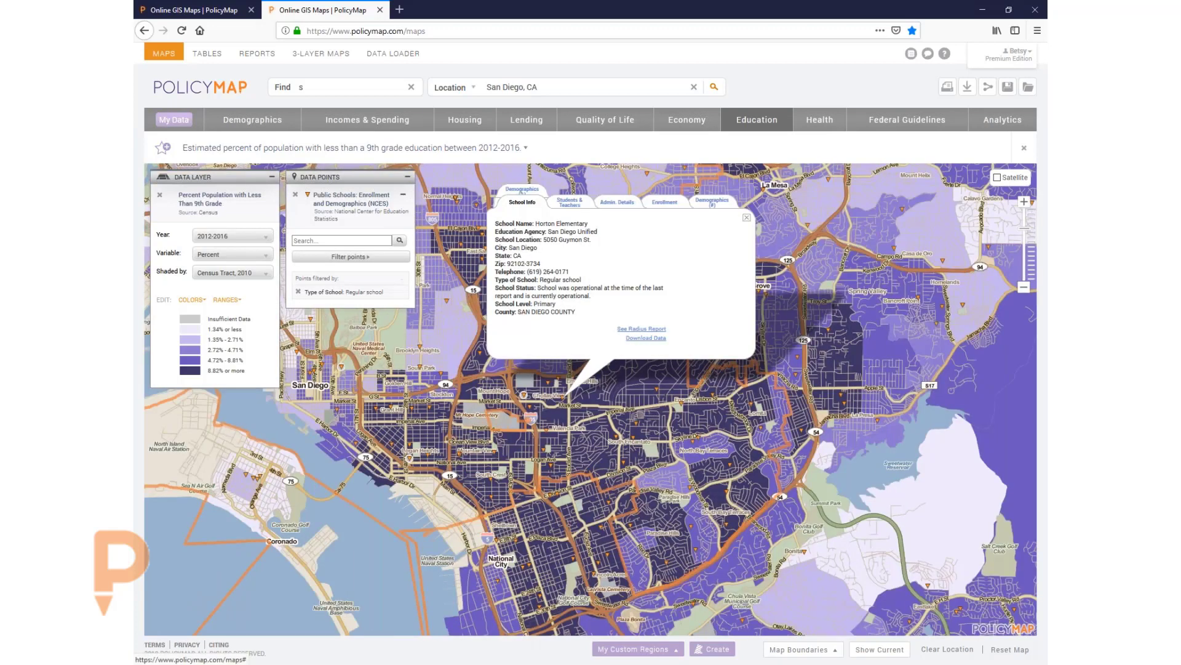
pyautogui.click(581, 209)
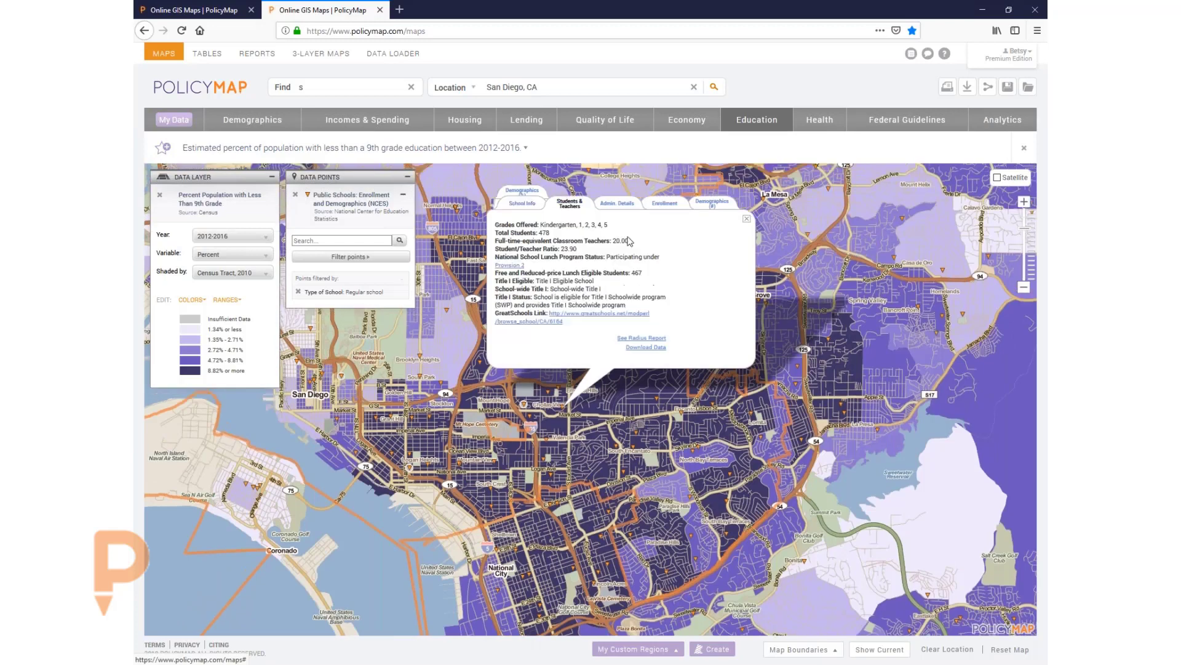
pyautogui.click(608, 212)
pyautogui.click(663, 292)
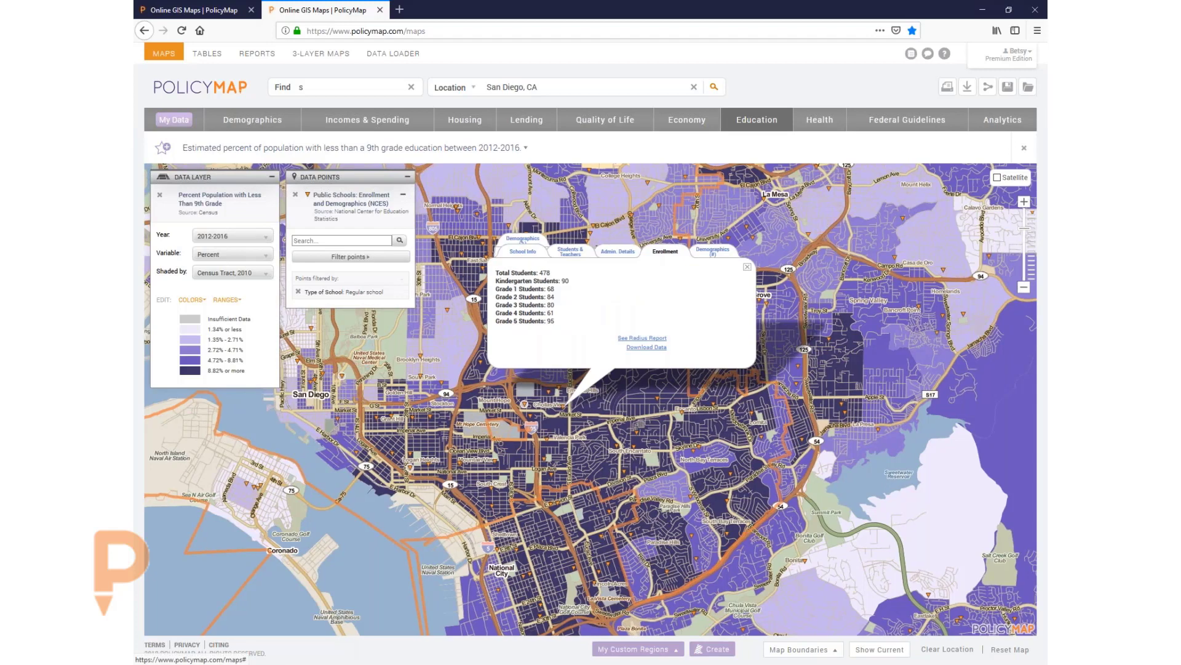
pyautogui.click(713, 251)
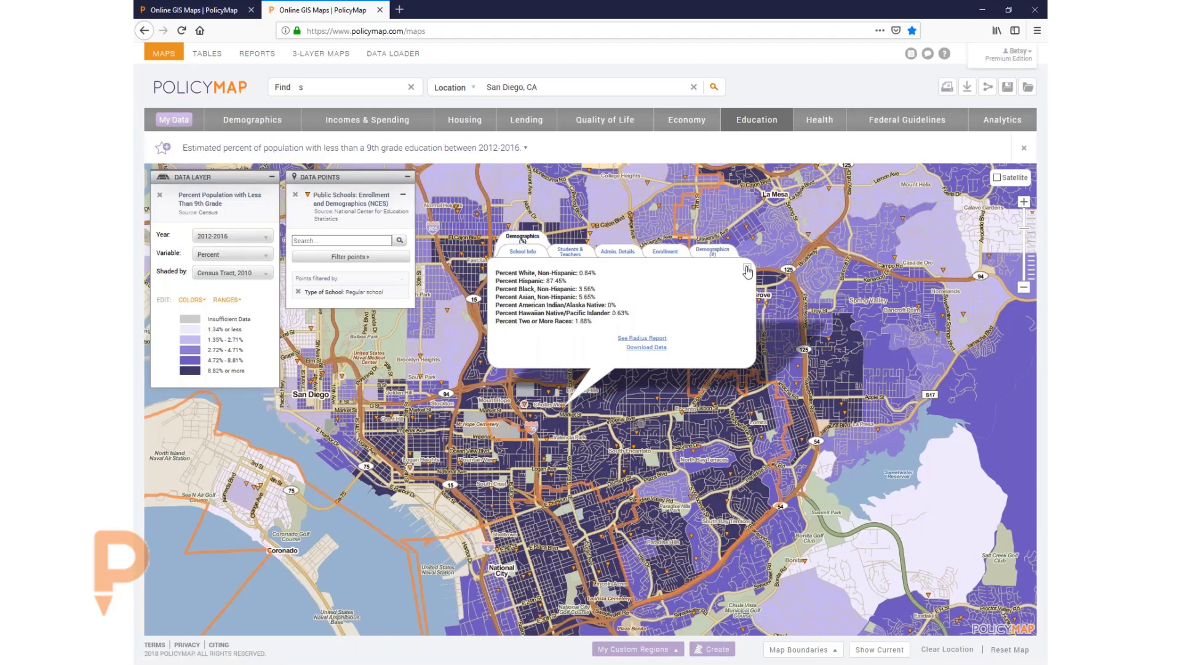
pyautogui.click(747, 266)
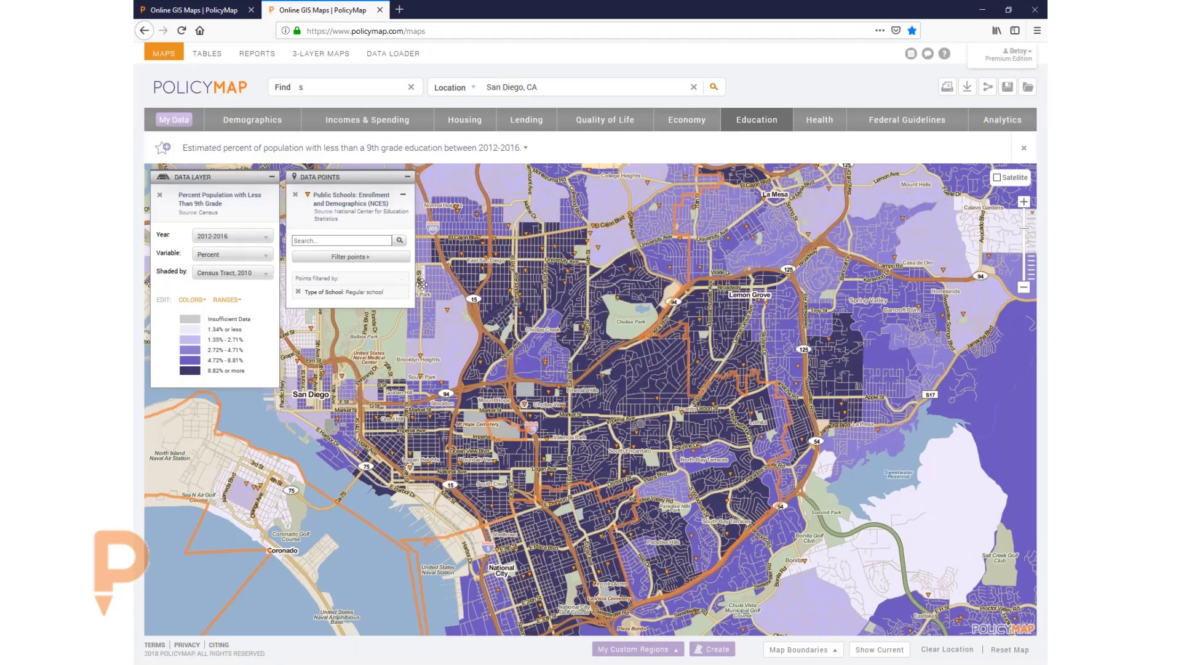
# Start a data download for points with layer data, combining Percent Population with Less Than 9th Grade and Public Schools: Enrollment and Demographics (NCES).
pyautogui.click(968, 90)
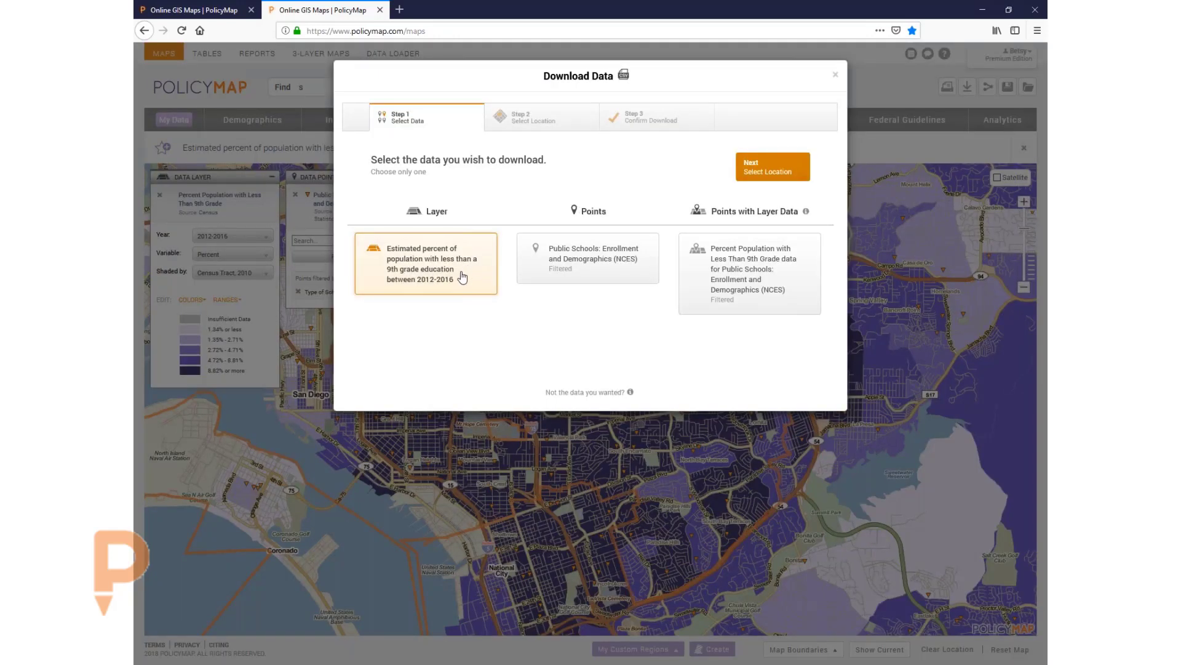
pyautogui.click(551, 269)
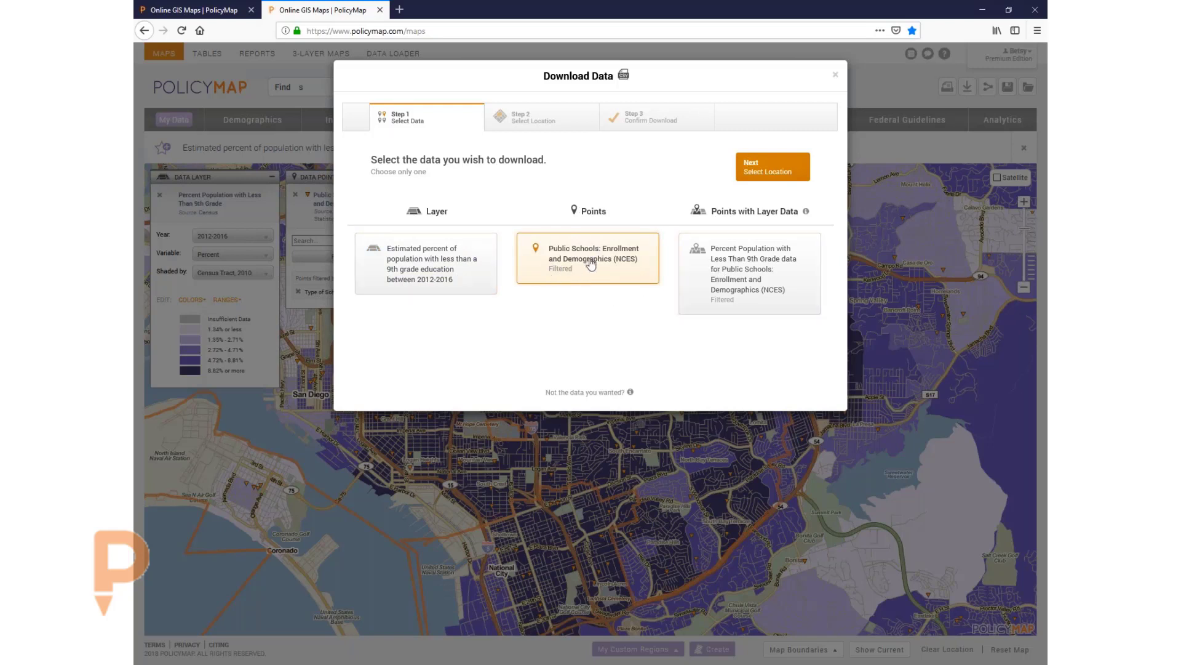
pyautogui.click(759, 280)
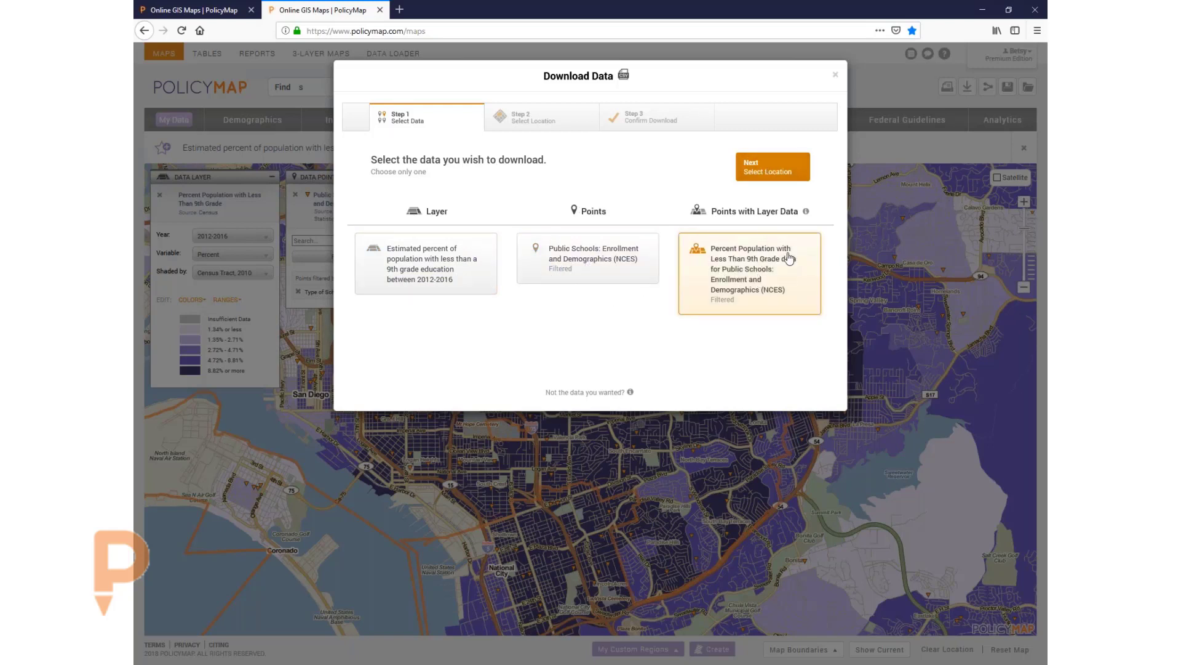
pyautogui.click(773, 168)
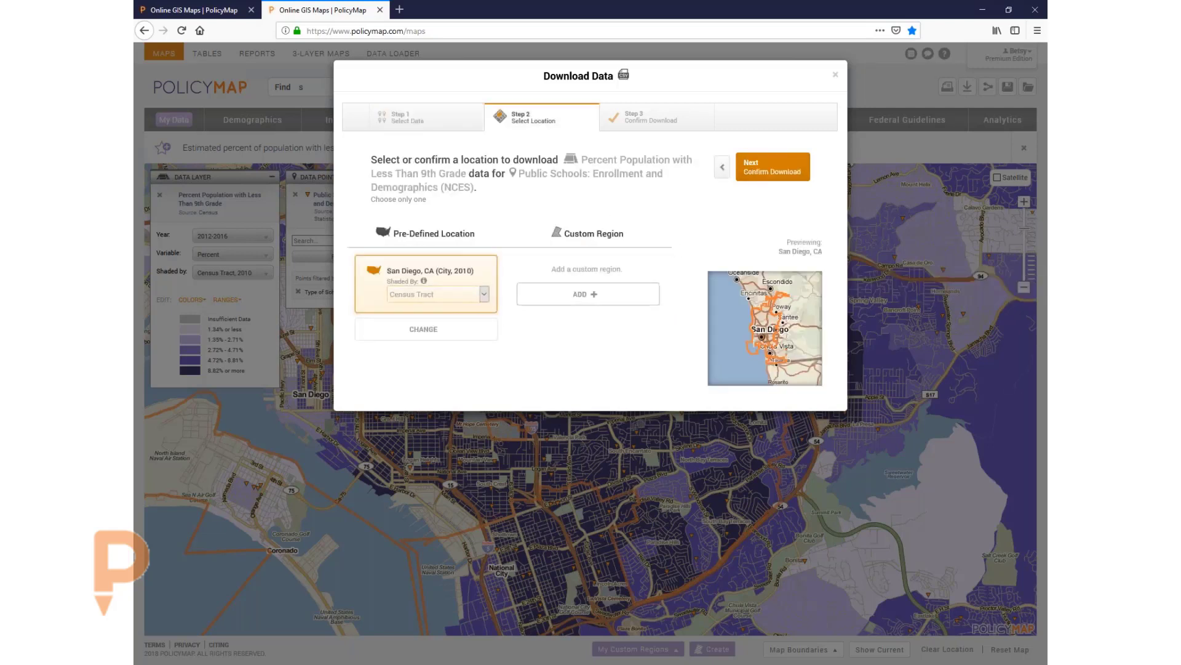
# Set the San Diego, CA download's shading geography to City, request the CSV file and close the download dialog.
pyautogui.click(484, 294)
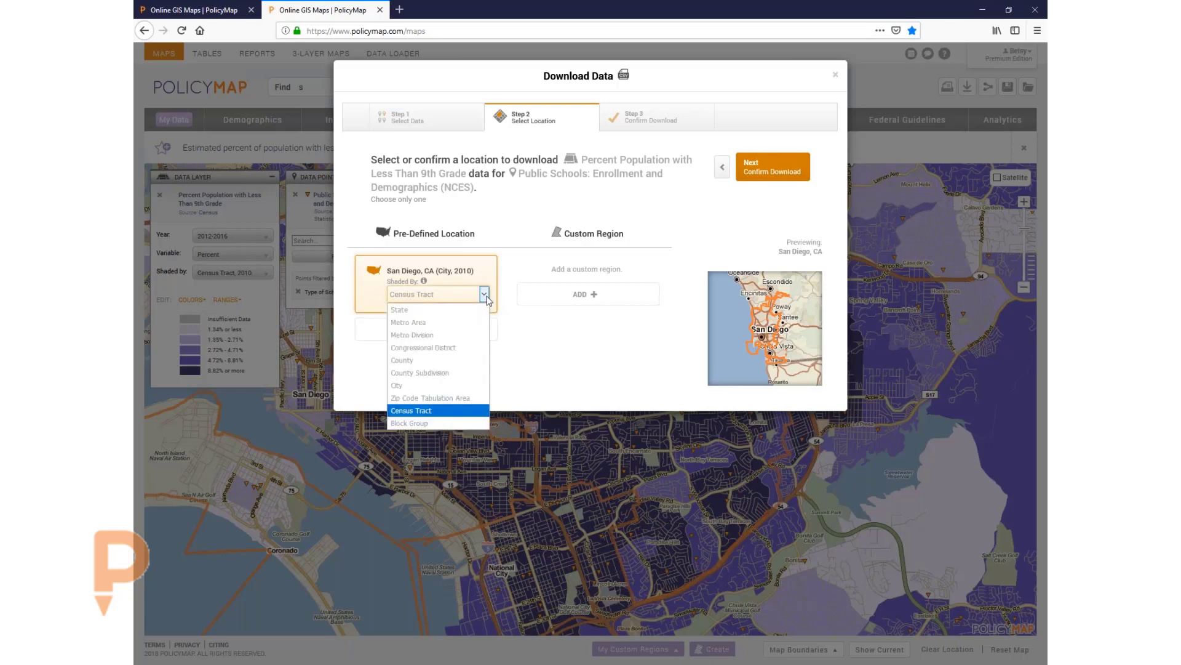
pyautogui.click(446, 385)
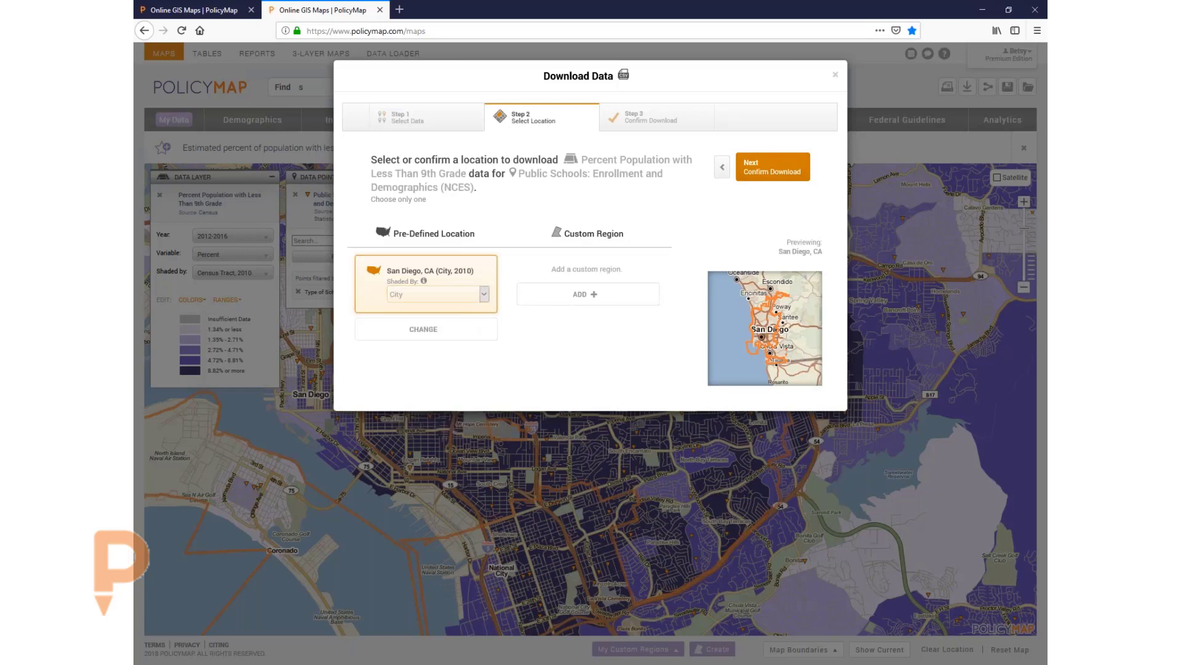
pyautogui.click(766, 174)
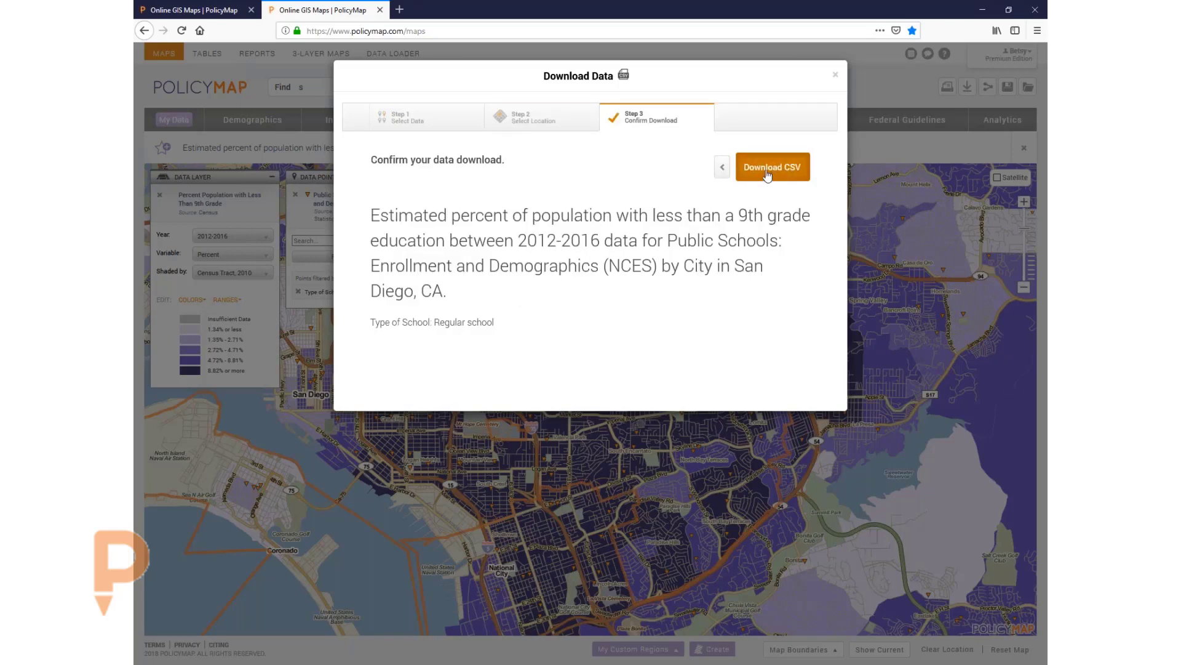
pyautogui.click(768, 176)
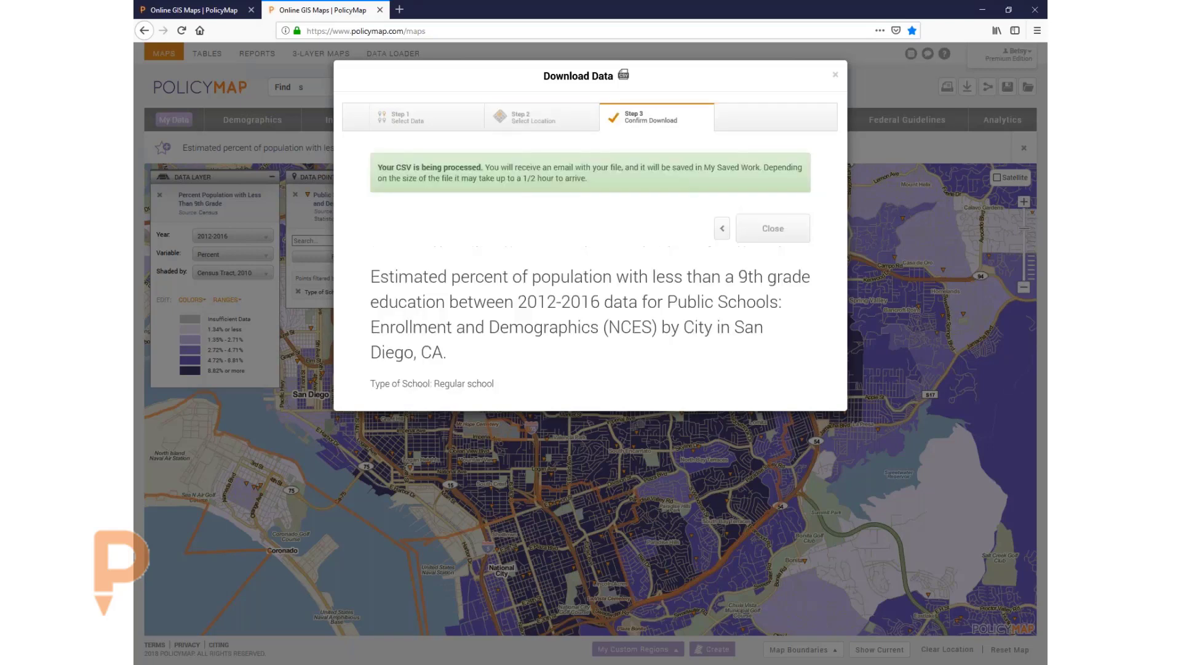
pyautogui.click(780, 231)
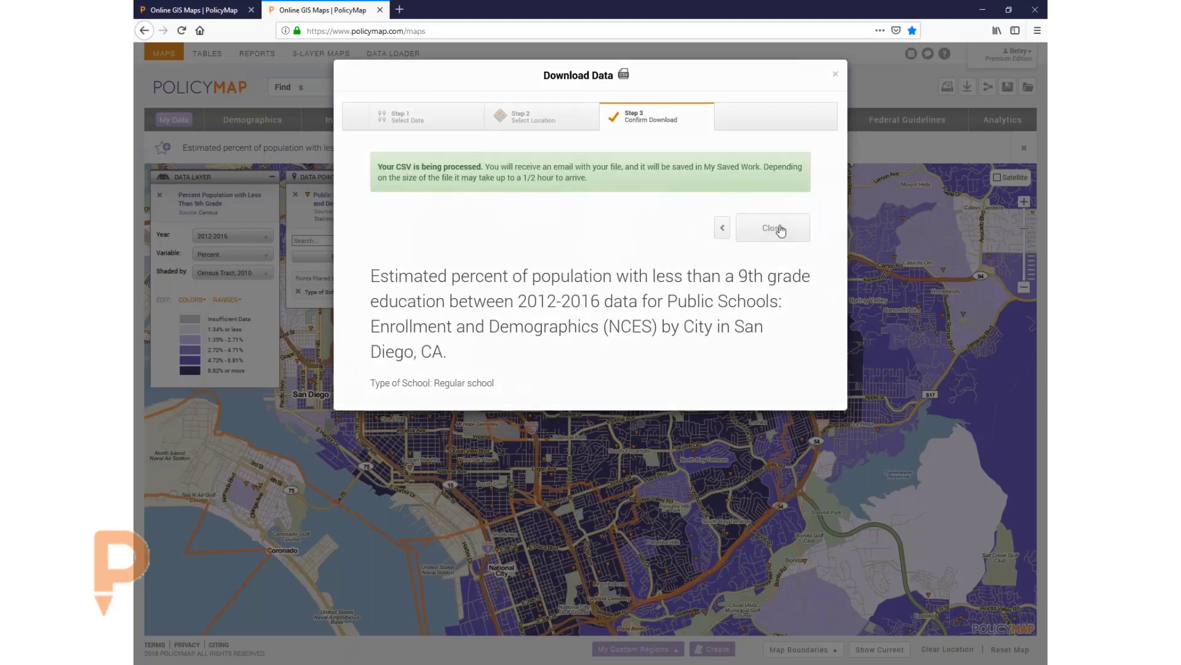
# Close the download confirmation and replace the public schools points on the map with the Libraries data points.
pyautogui.click(780, 230)
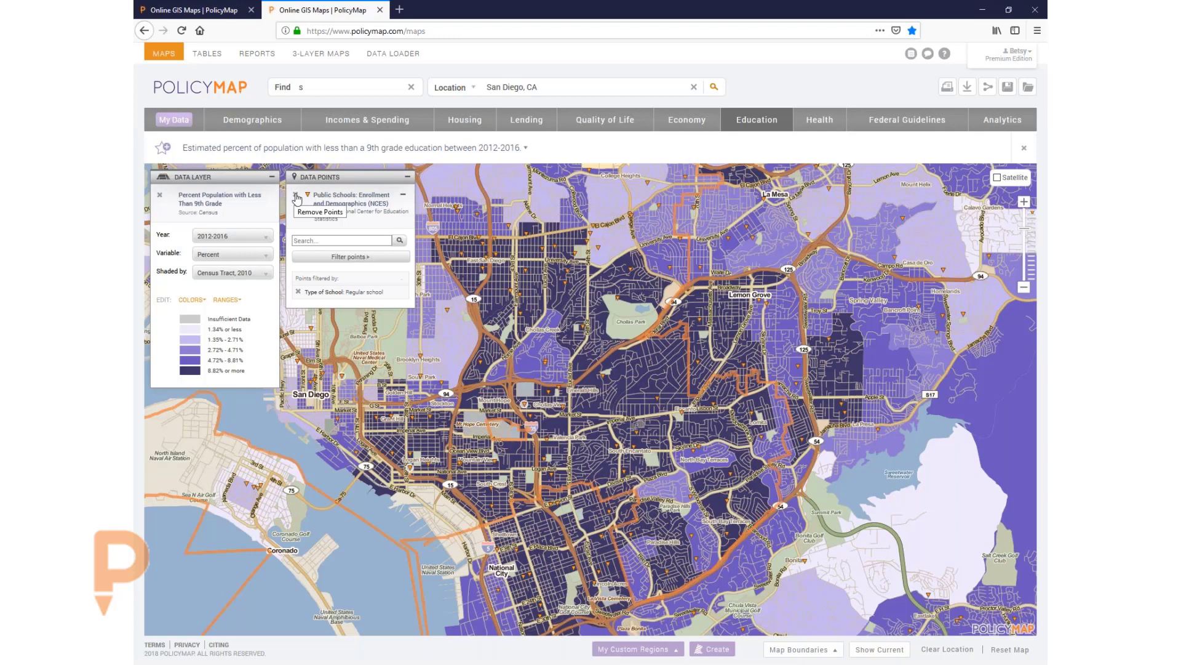
pyautogui.click(295, 196)
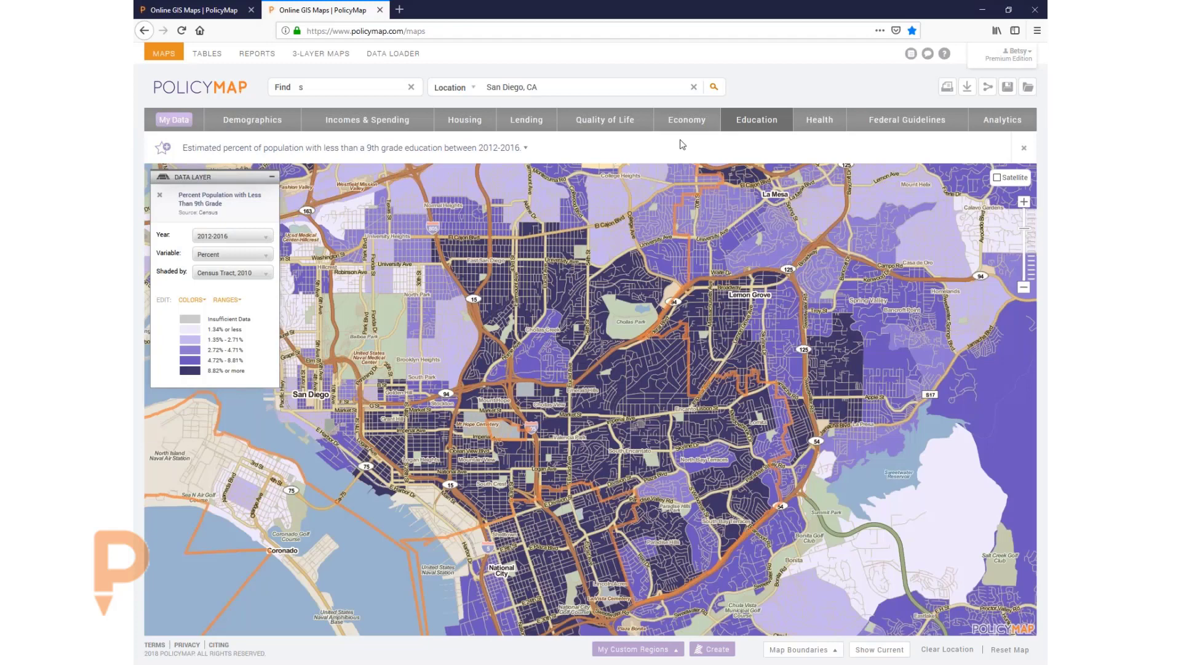
pyautogui.click(770, 122)
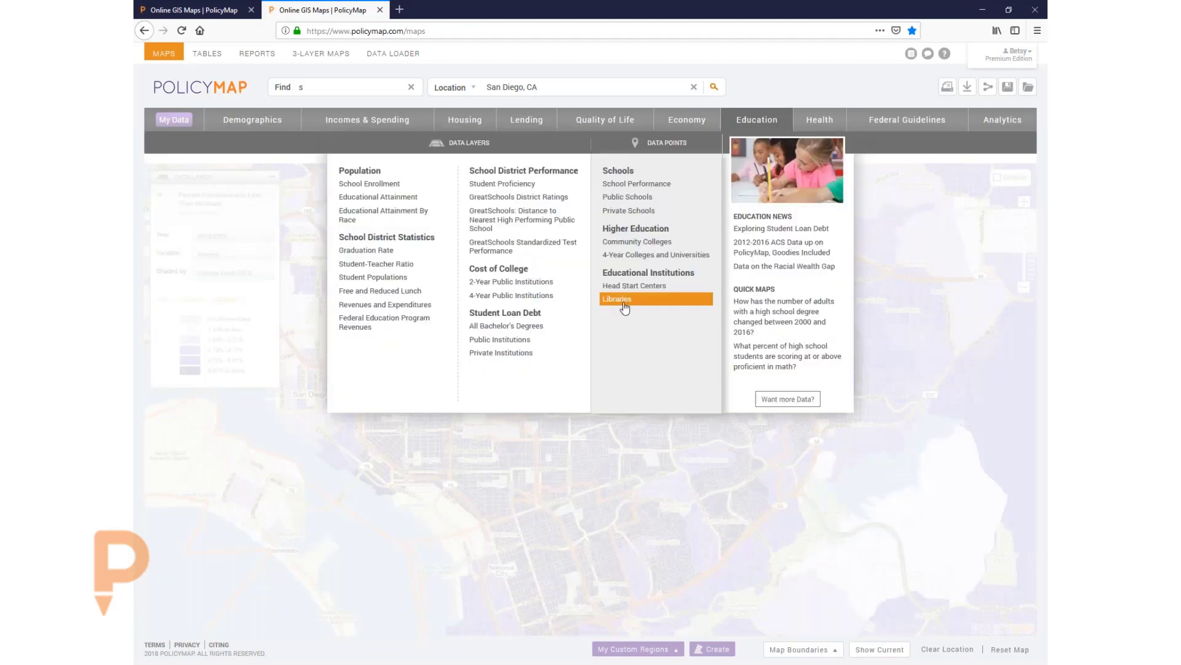
pyautogui.click(624, 305)
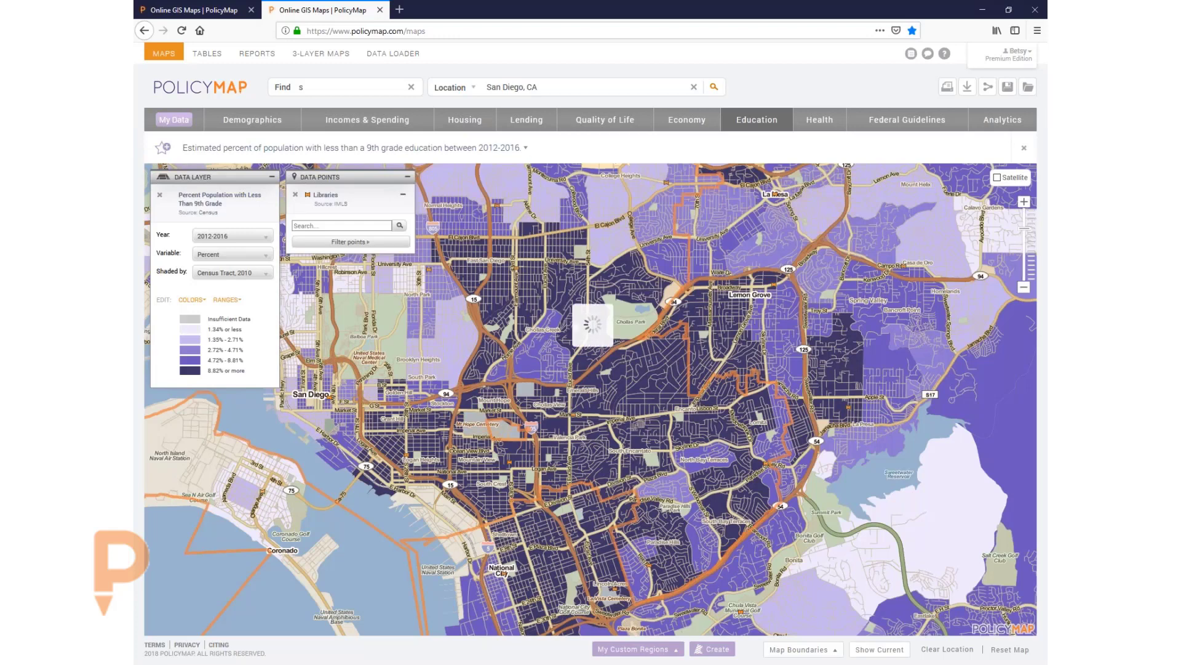
pyautogui.click(688, 251)
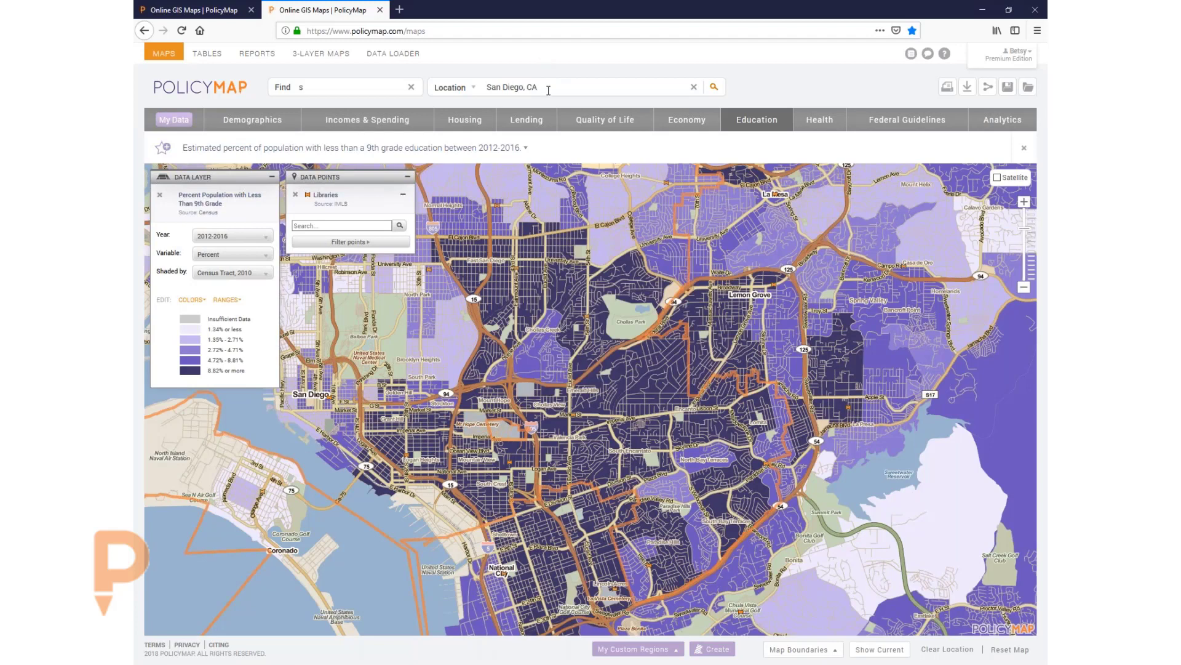
# Change the map location to Shreveport, LA (City) and dismiss its location bubble.
pyautogui.moveTo(539, 88); pyautogui.dragTo(456, 74)
pyautogui.write('shreve')
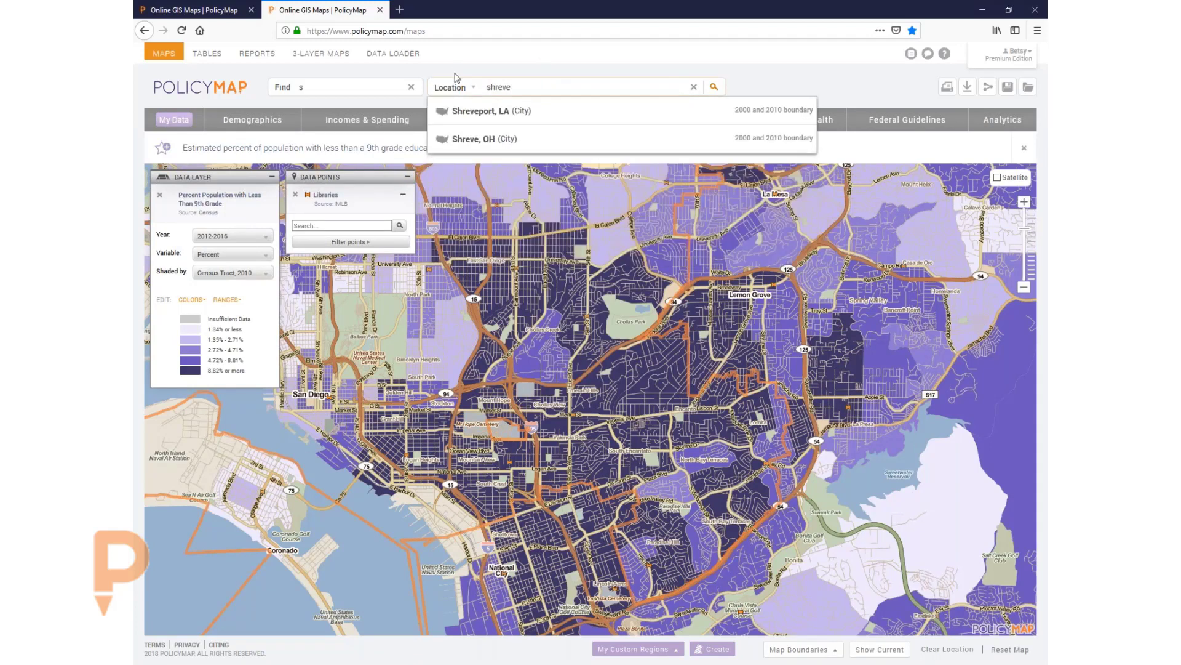
pyautogui.click(463, 115)
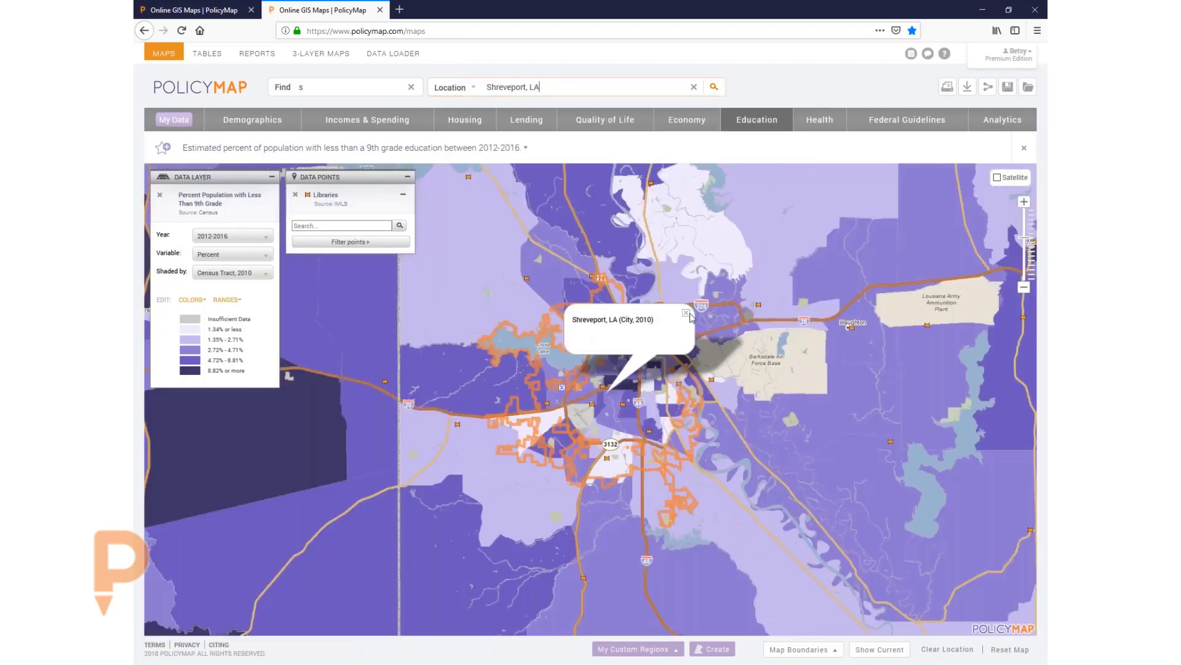
pyautogui.click(688, 313)
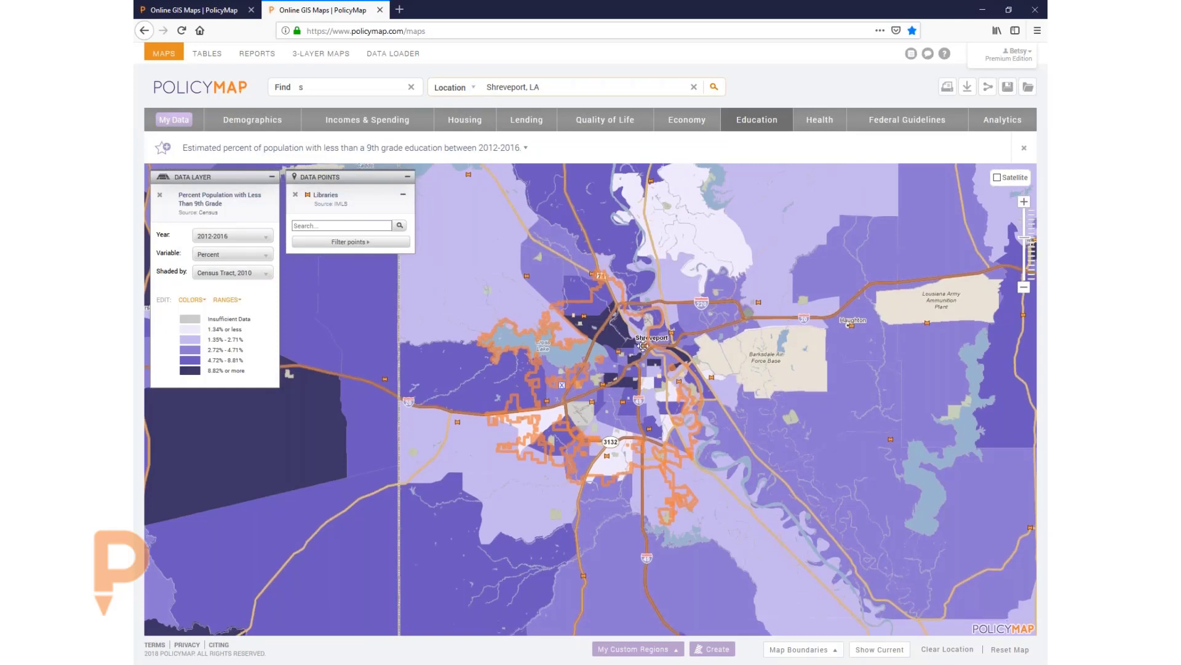
# View the details of the library point at central Shreveport and of the one just west of it.
pyautogui.click(643, 346)
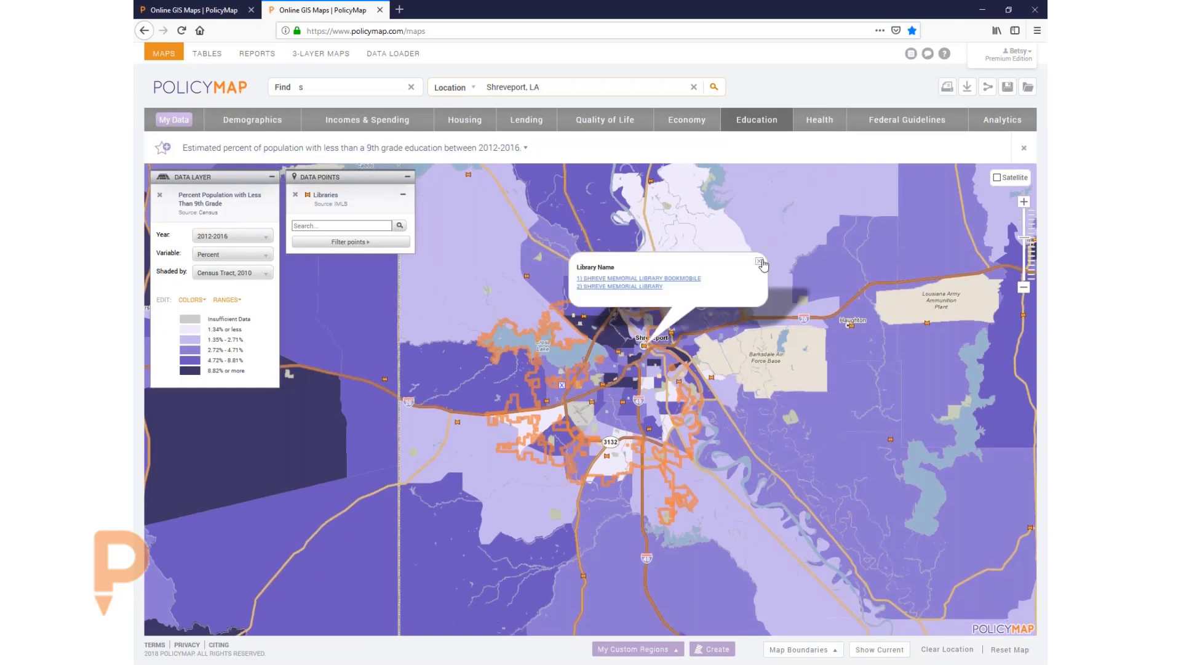
pyautogui.click(761, 262)
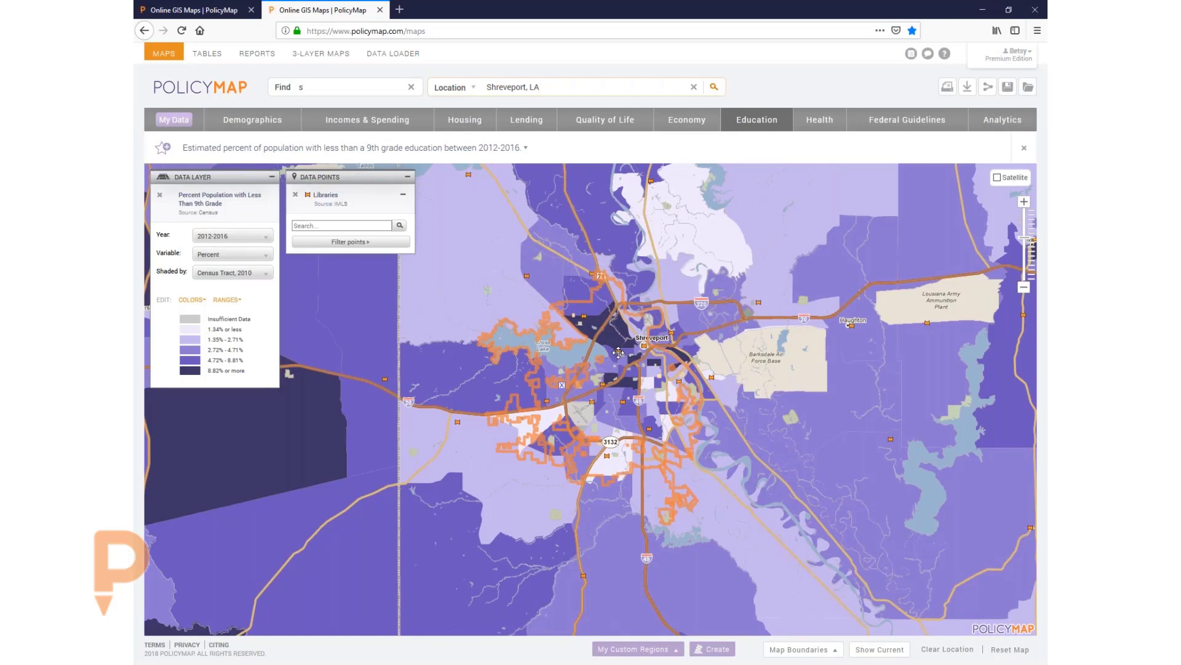
pyautogui.click(618, 352)
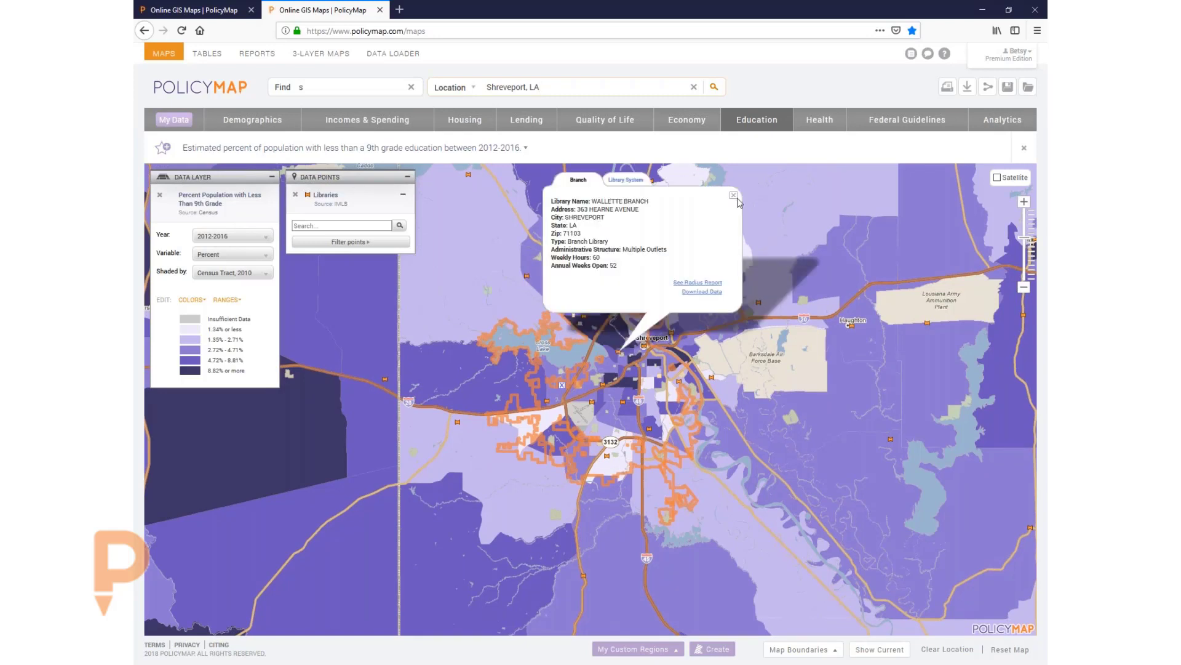
pyautogui.click(733, 195)
# Filter the Libraries points by type to show only Central Library locations.
pyautogui.click(350, 242)
pyautogui.moveTo(449, 249)
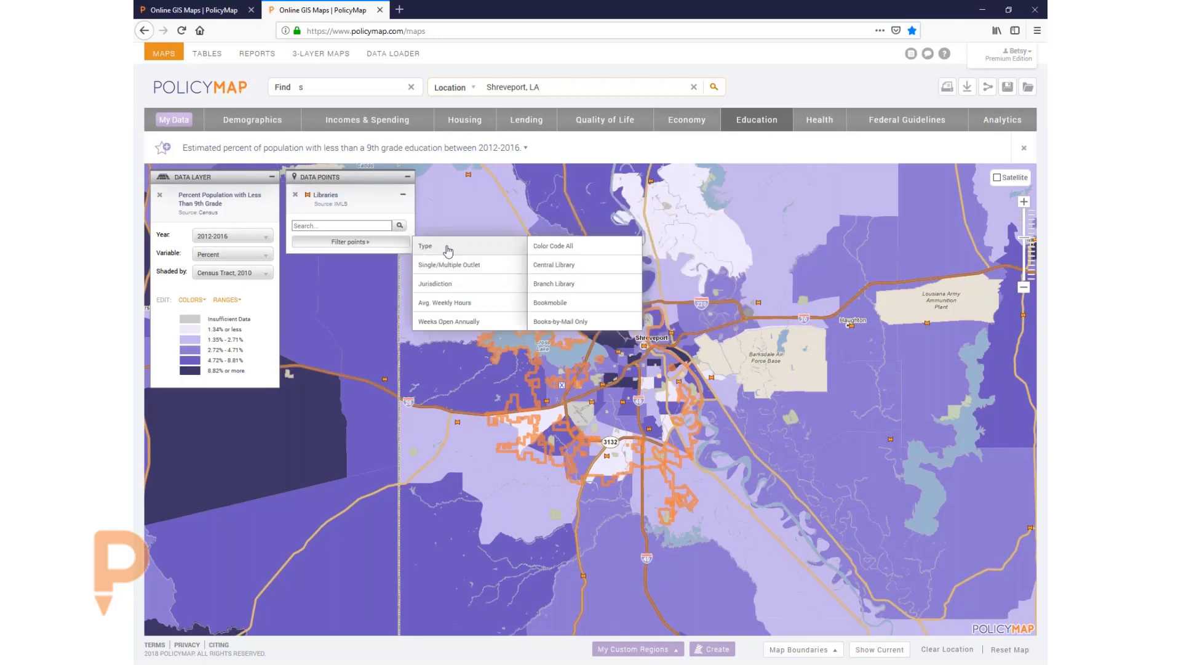
pyautogui.click(571, 263)
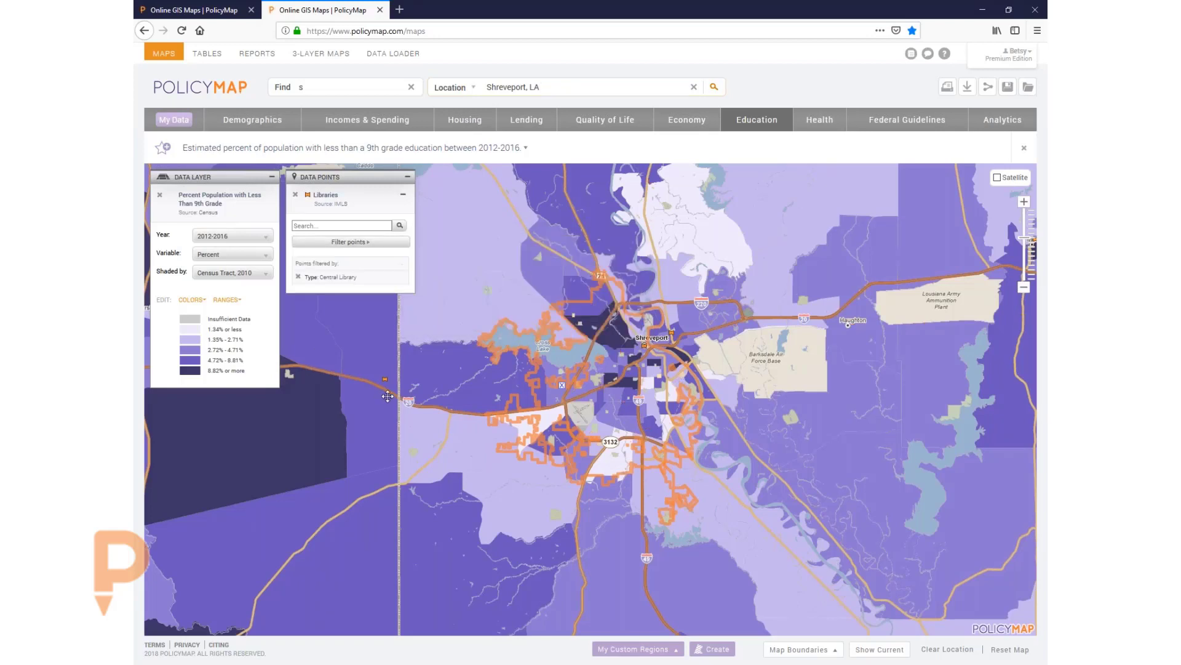
# Start a radius report from the Bossier Parish Library point and set its radius to 5 miles.
pyautogui.click(672, 331)
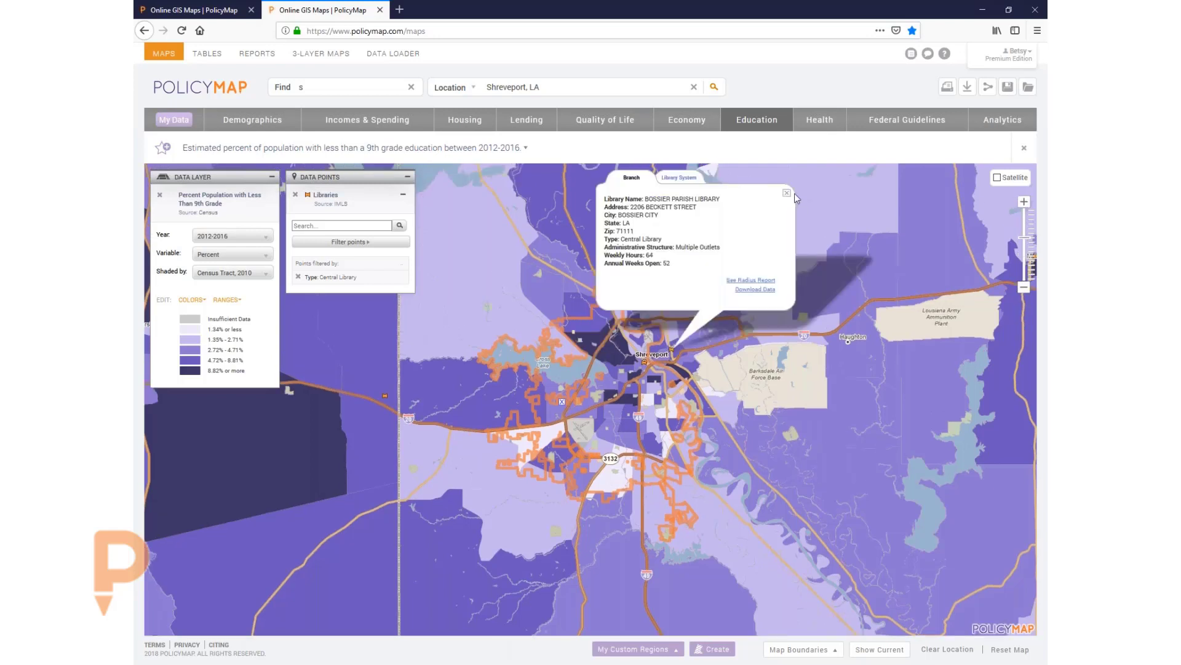
pyautogui.click(763, 282)
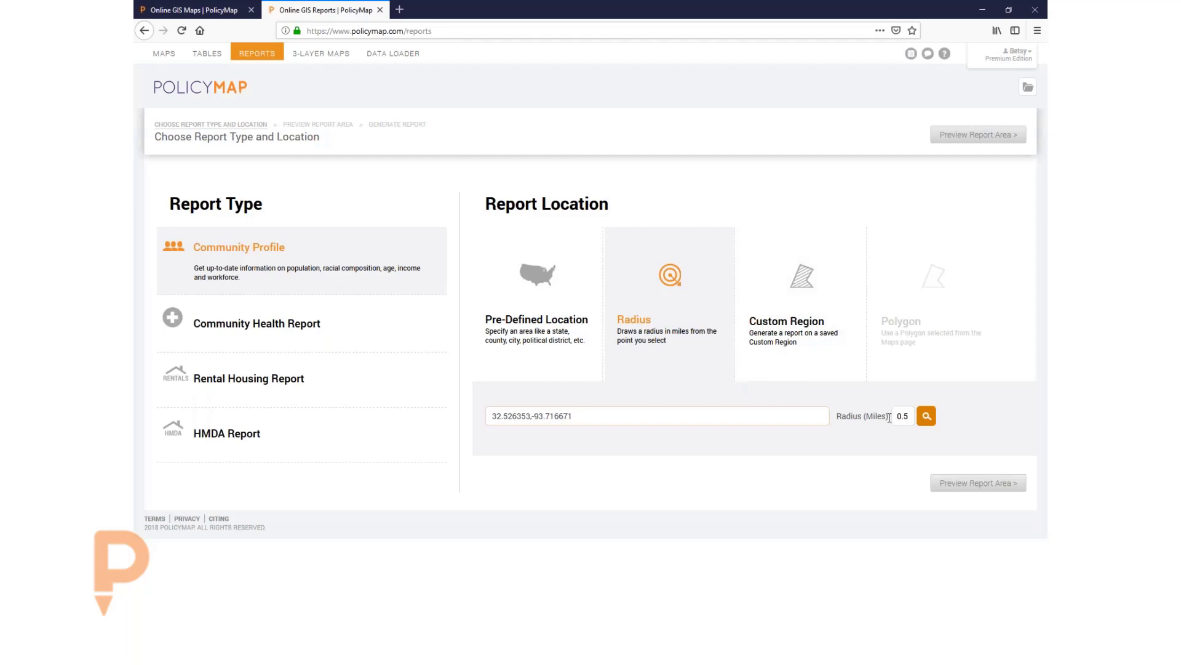
pyautogui.moveTo(897, 416); pyautogui.dragTo(913, 416)
pyautogui.write('5')
pyautogui.click(928, 418)
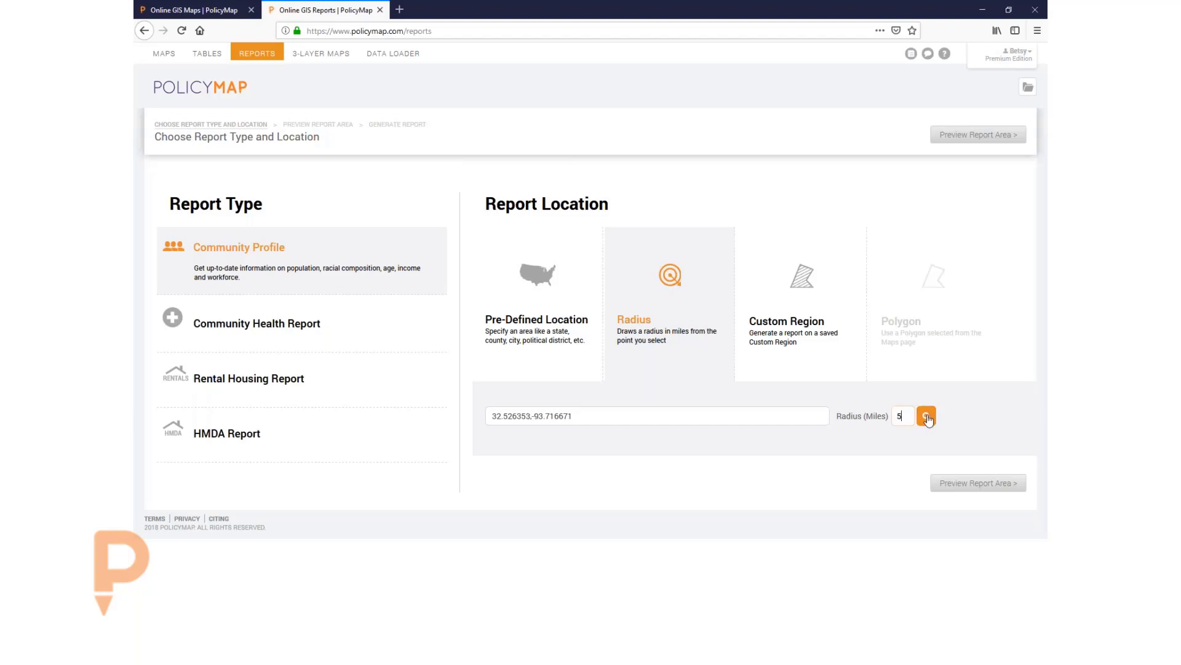
# Preview the report area, generate the Community Profile report and dismiss the data availability notice.
pyautogui.click(981, 482)
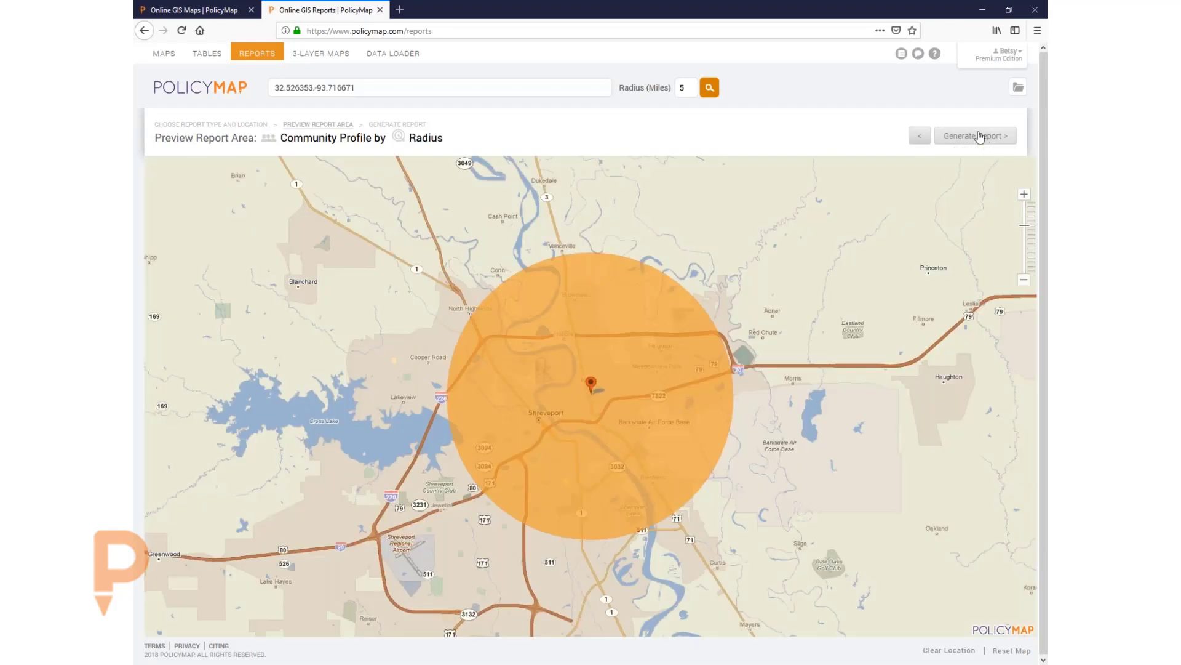
pyautogui.click(980, 136)
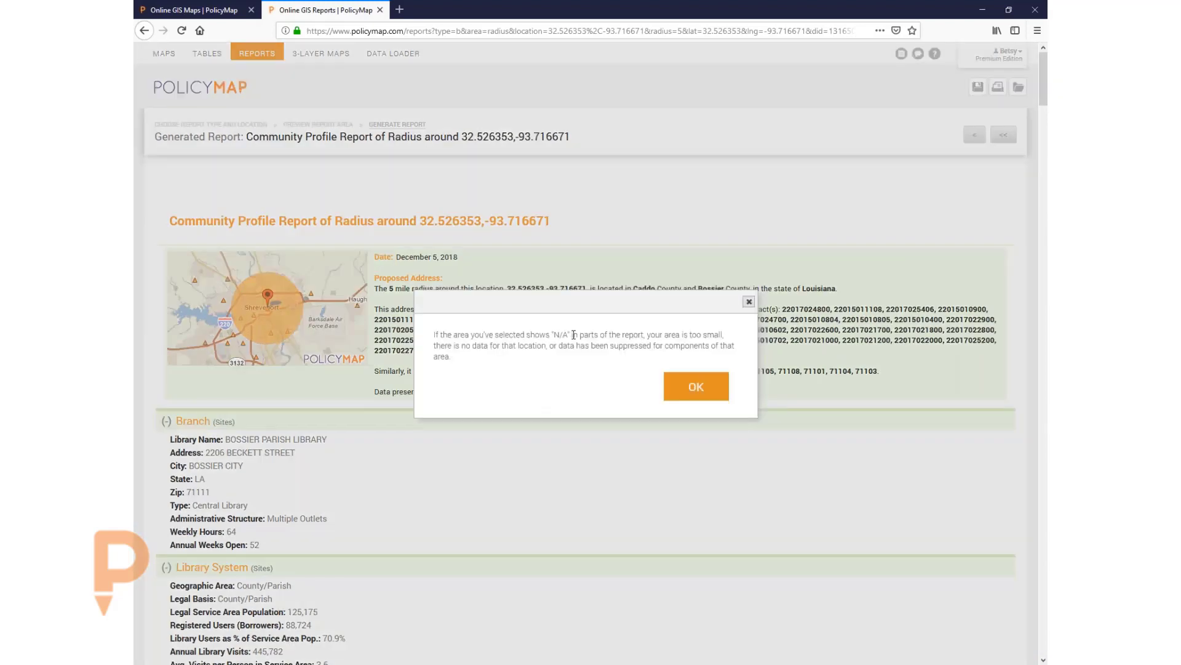
pyautogui.click(718, 384)
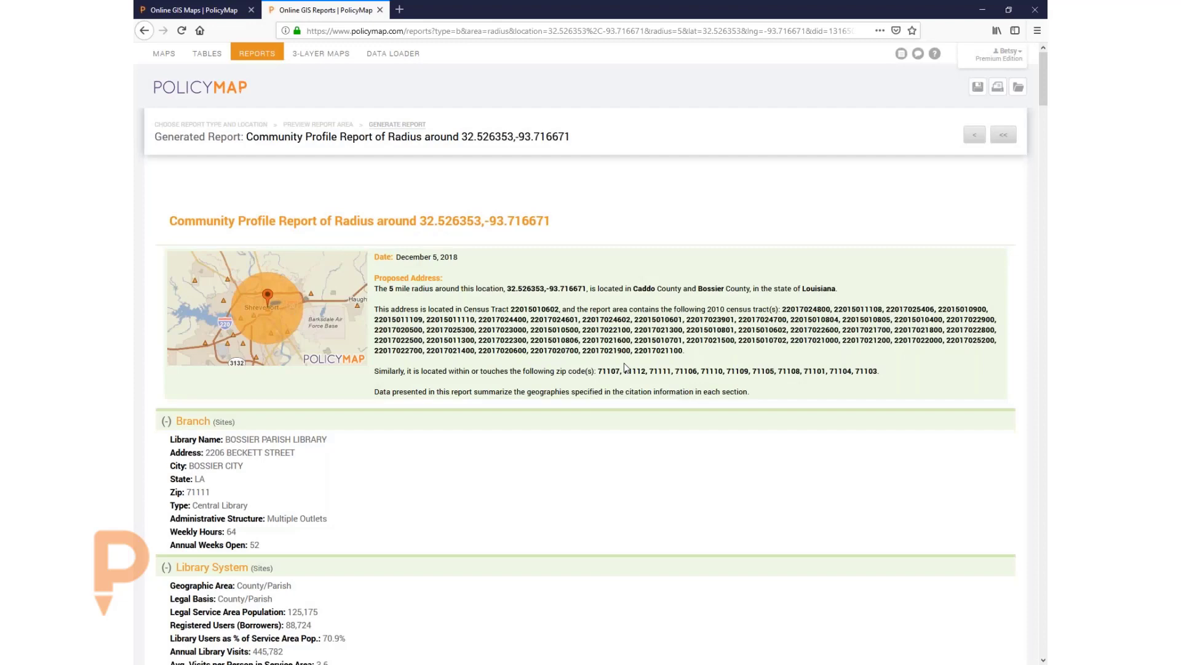
# Examine the report's library details, population trends, racial characteristics, age distribution, incomes, immigration, and families and households sections.
pyautogui.scroll(-2, 624, 367)
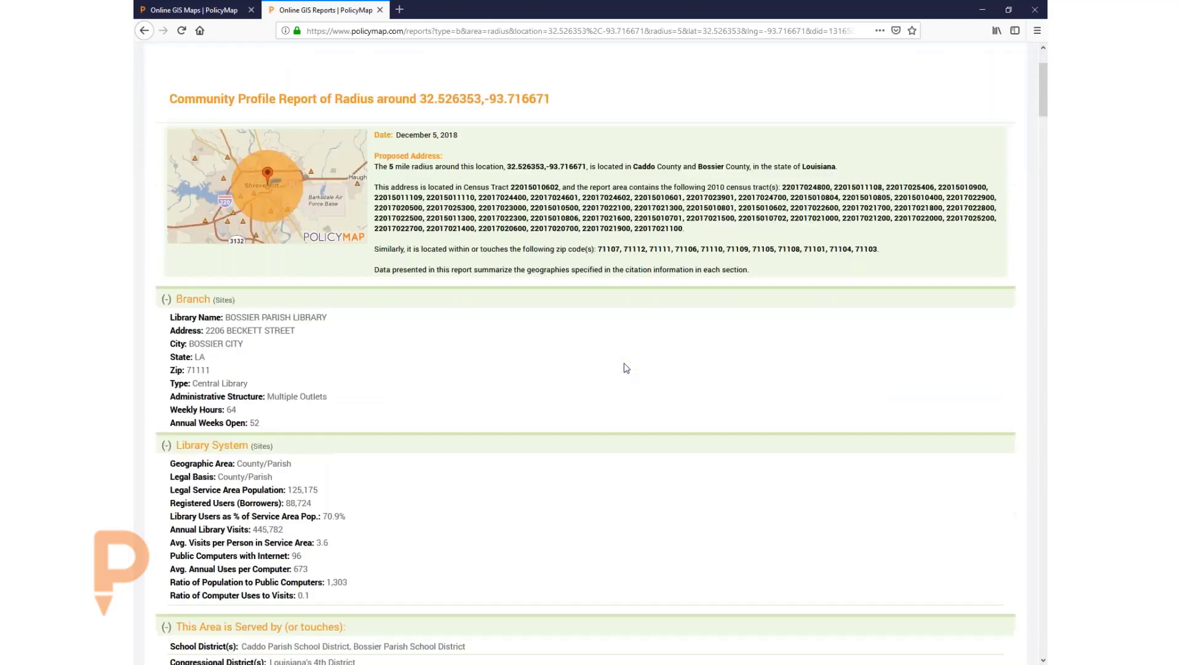
pyautogui.scroll(-3, 626, 367)
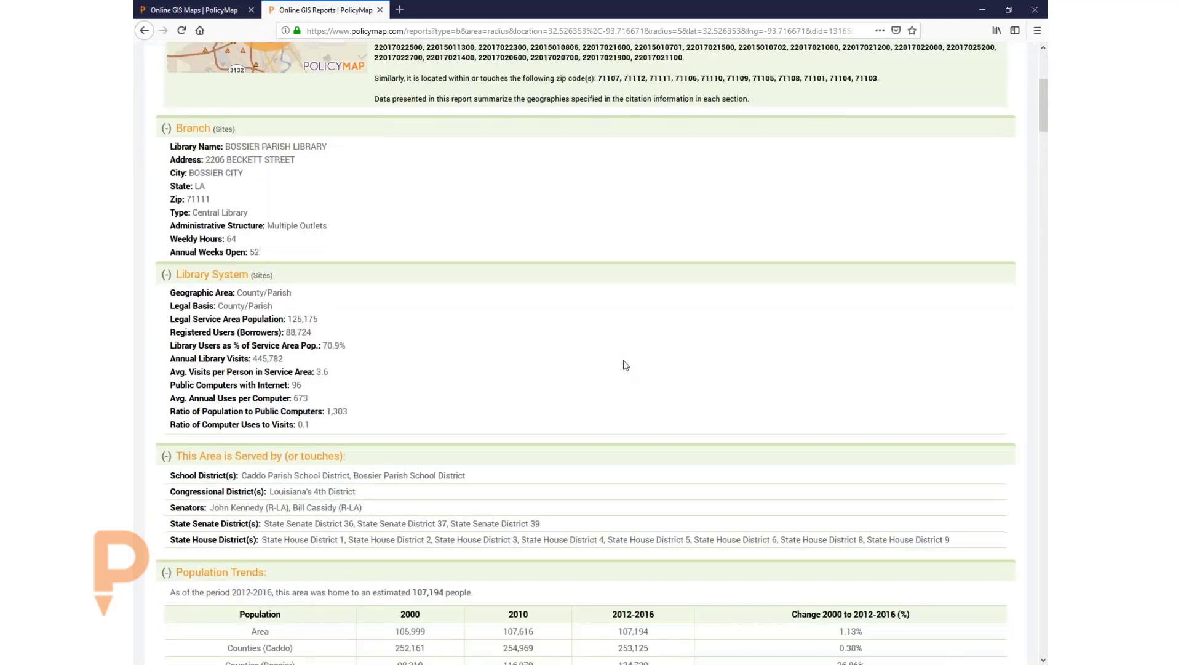
pyautogui.scroll(-2, 626, 365)
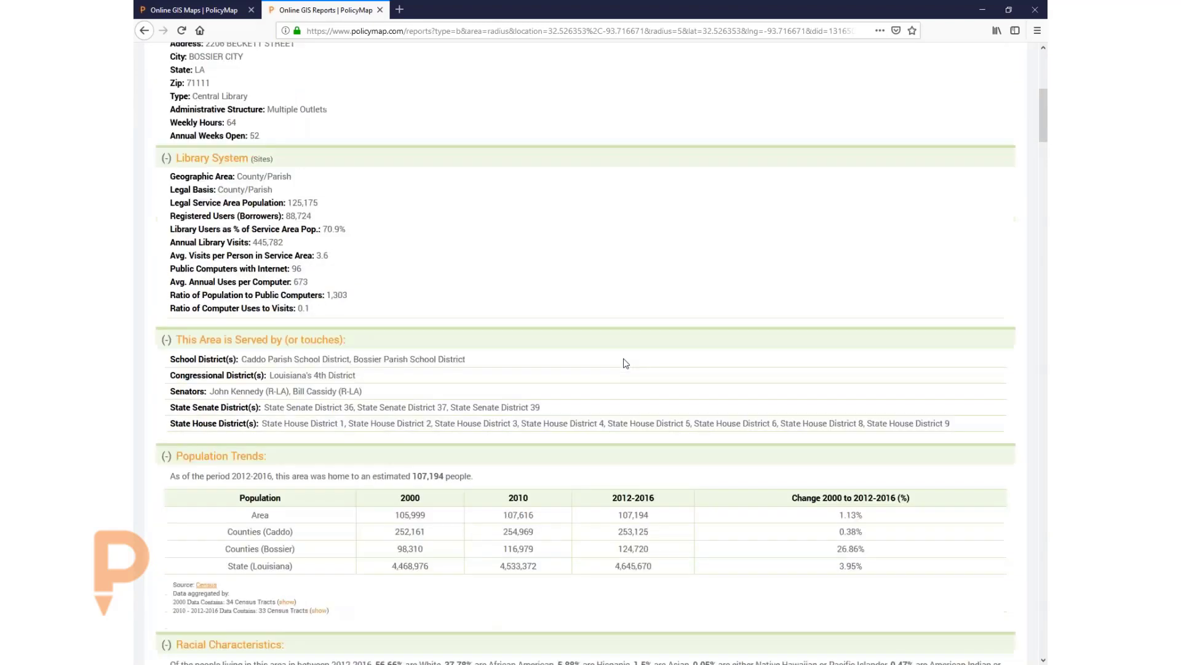
pyautogui.scroll(-2, 625, 362)
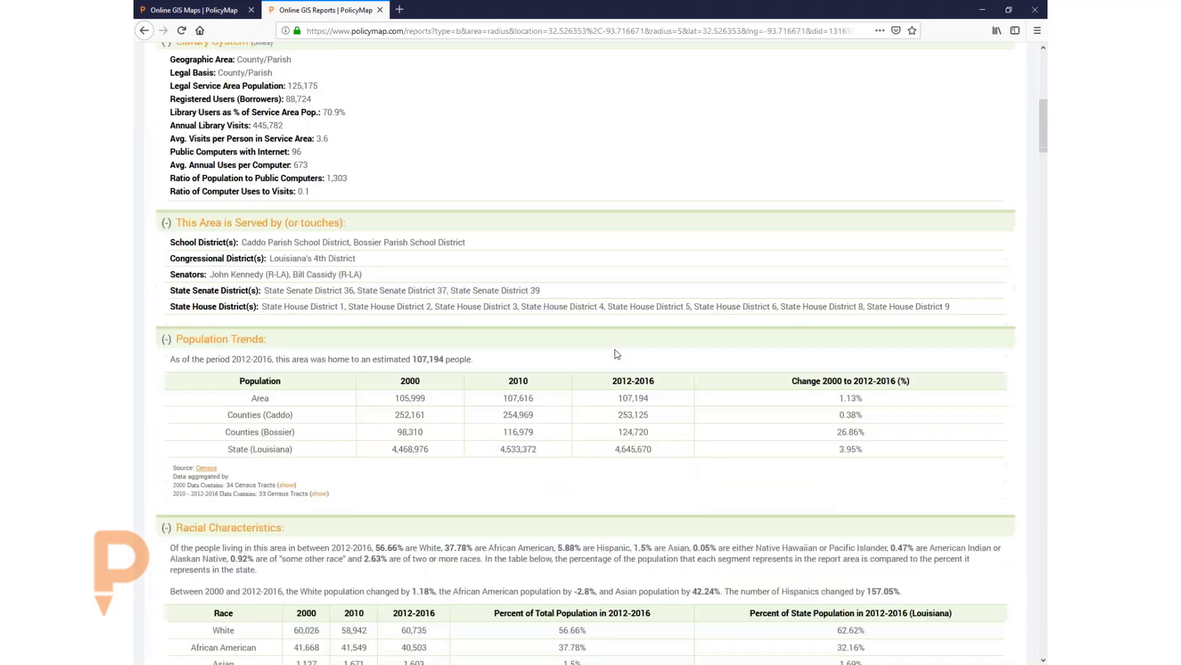
pyautogui.scroll(-2, 616, 354)
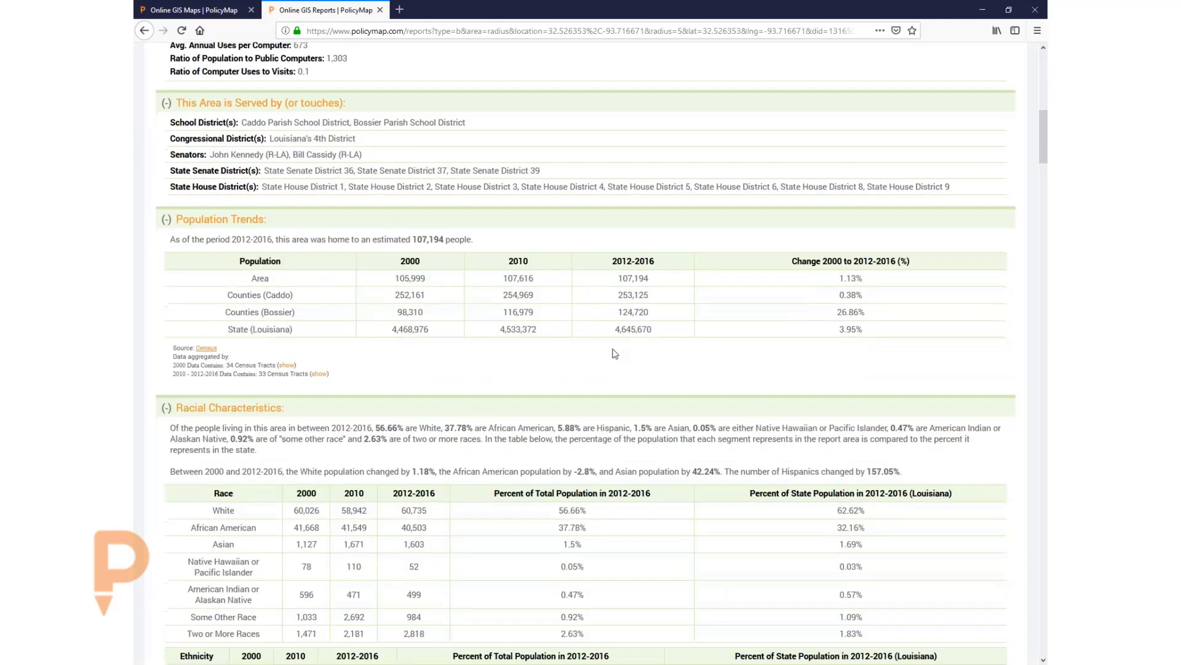
pyautogui.scroll(-3, 615, 353)
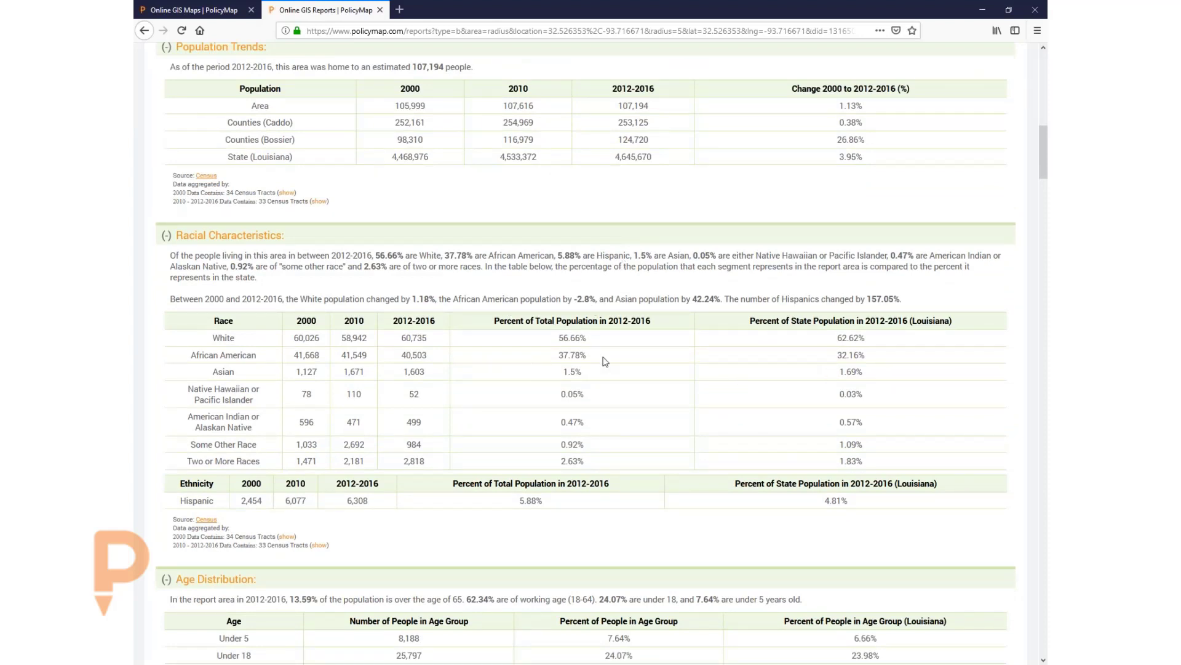
pyautogui.scroll(-1, 605, 362)
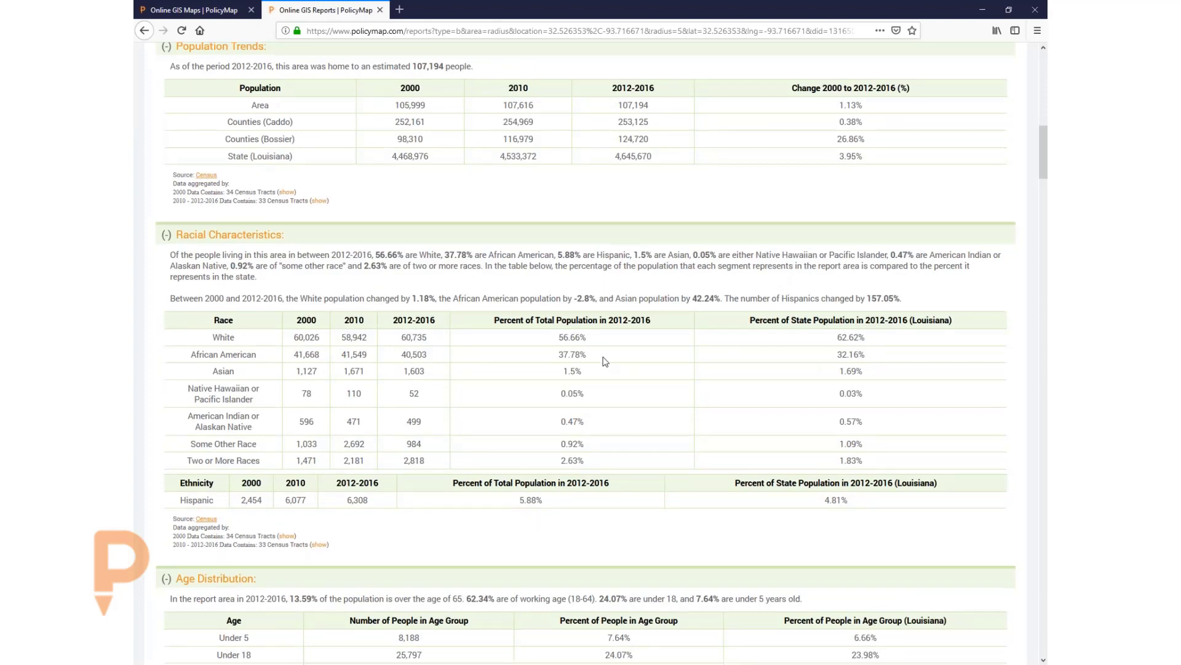
pyautogui.scroll(-2, 605, 361)
pyautogui.scroll(-3, 605, 362)
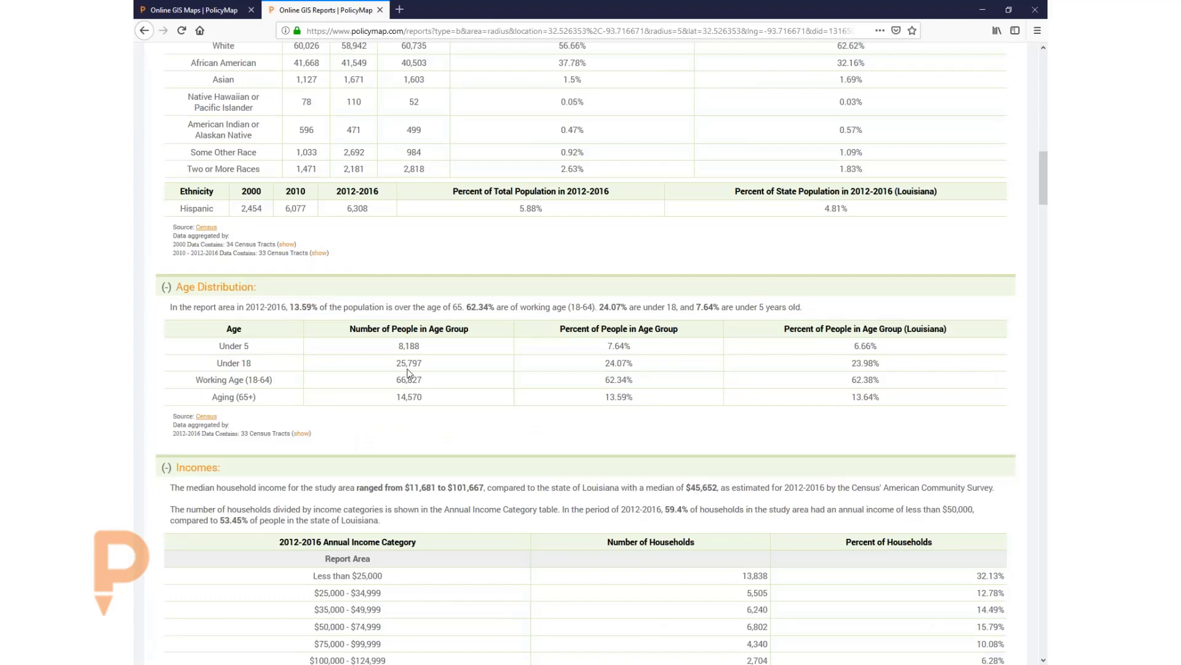
pyautogui.scroll(-3, 408, 374)
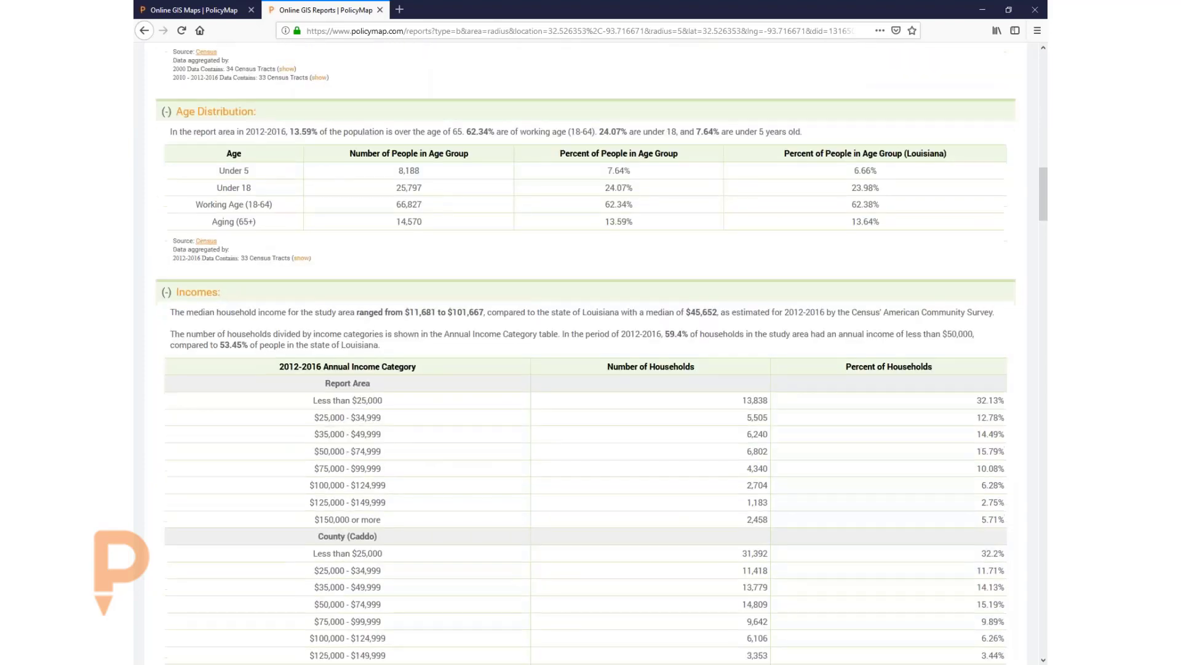
pyautogui.scroll(-2, 409, 375)
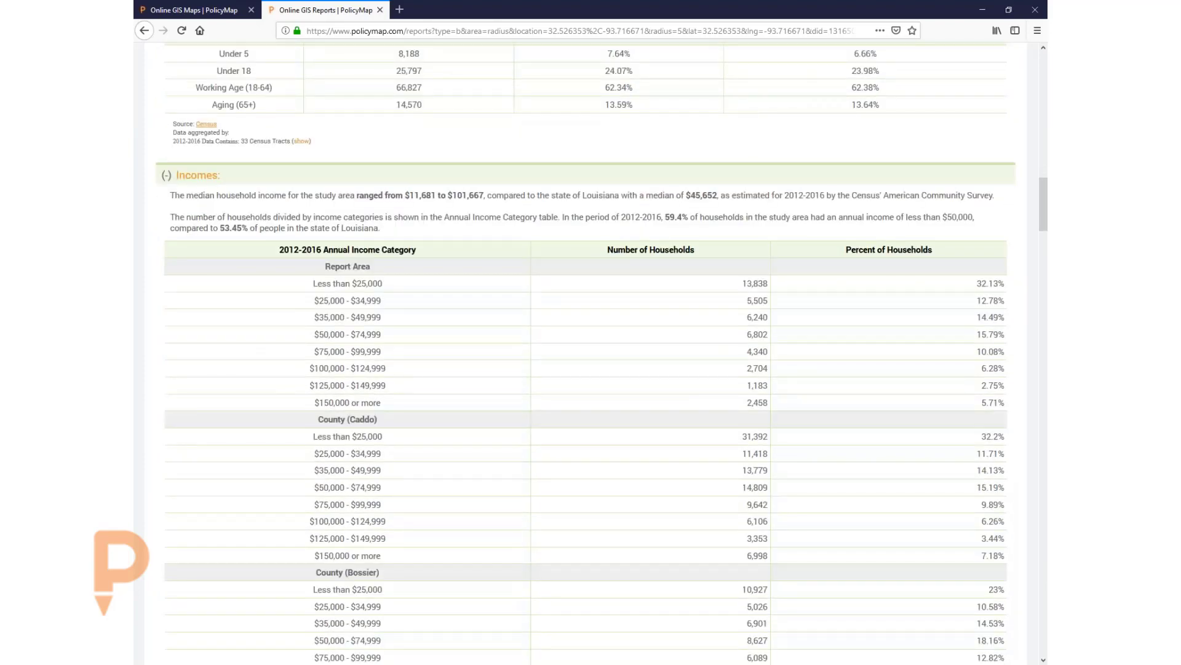
pyautogui.scroll(-3, 408, 374)
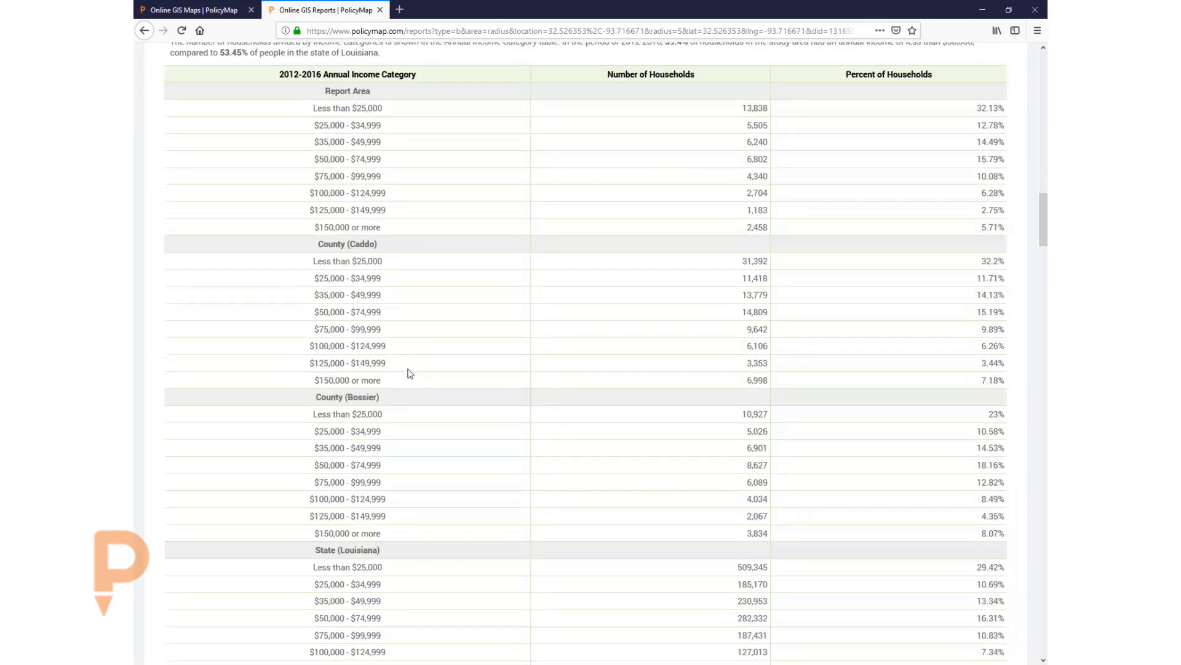
pyautogui.scroll(-2, 410, 374)
pyautogui.scroll(2, 410, 374)
pyautogui.scroll(-3, 410, 373)
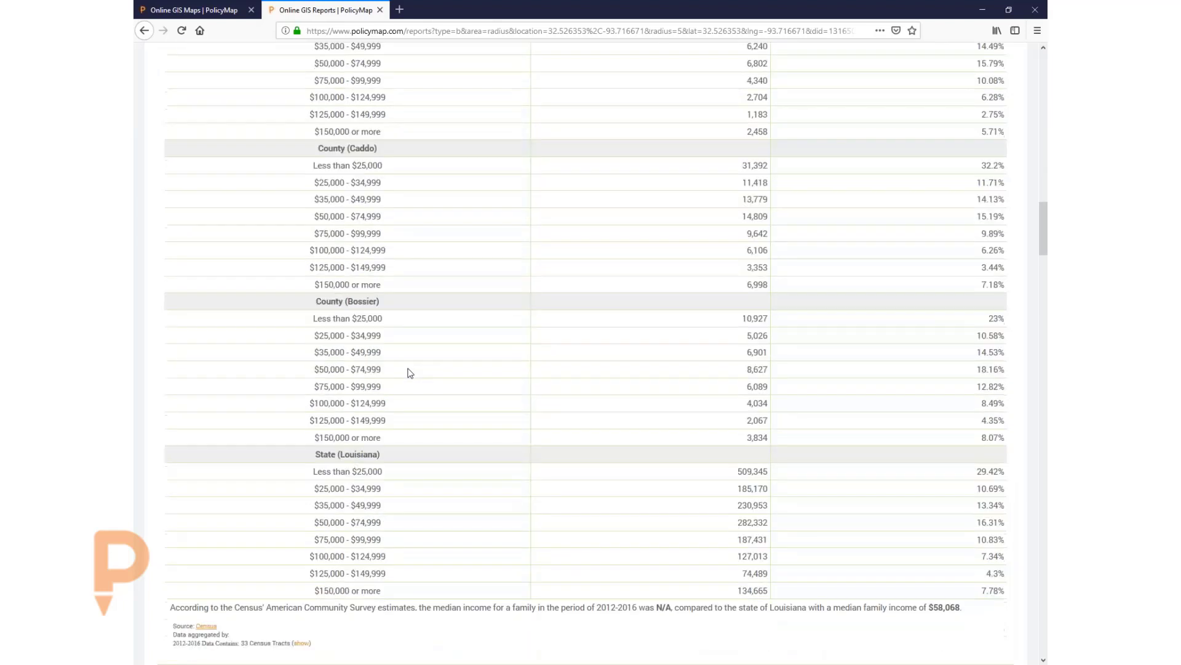
pyautogui.scroll(-1, 409, 373)
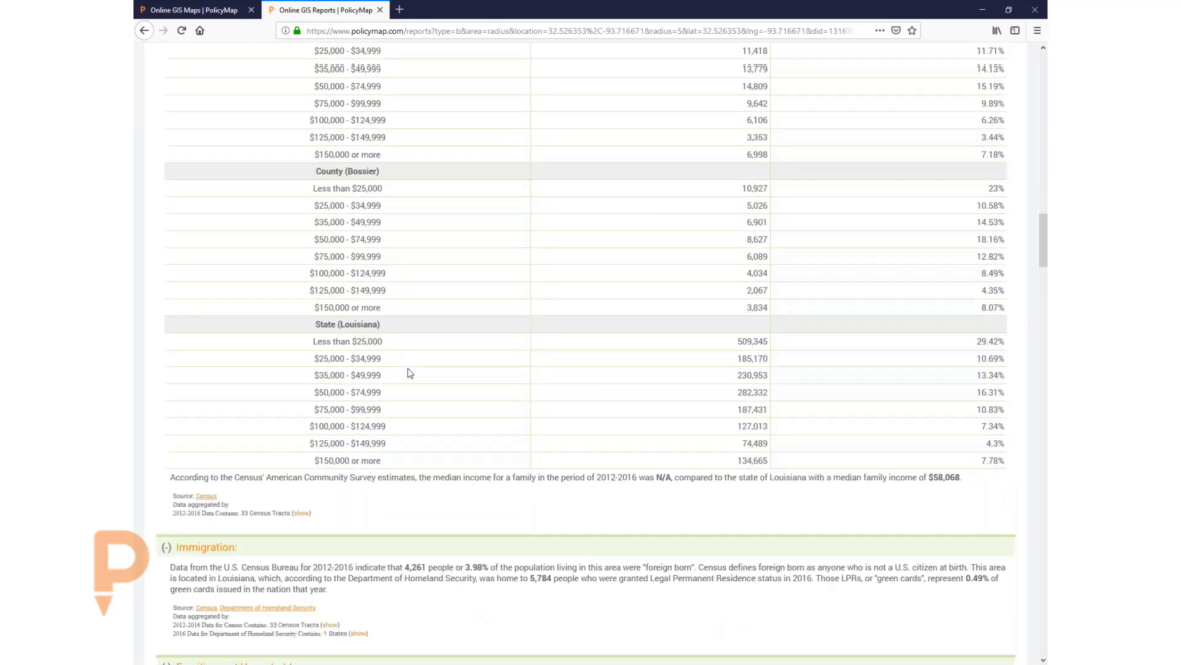
pyautogui.scroll(-5, 410, 373)
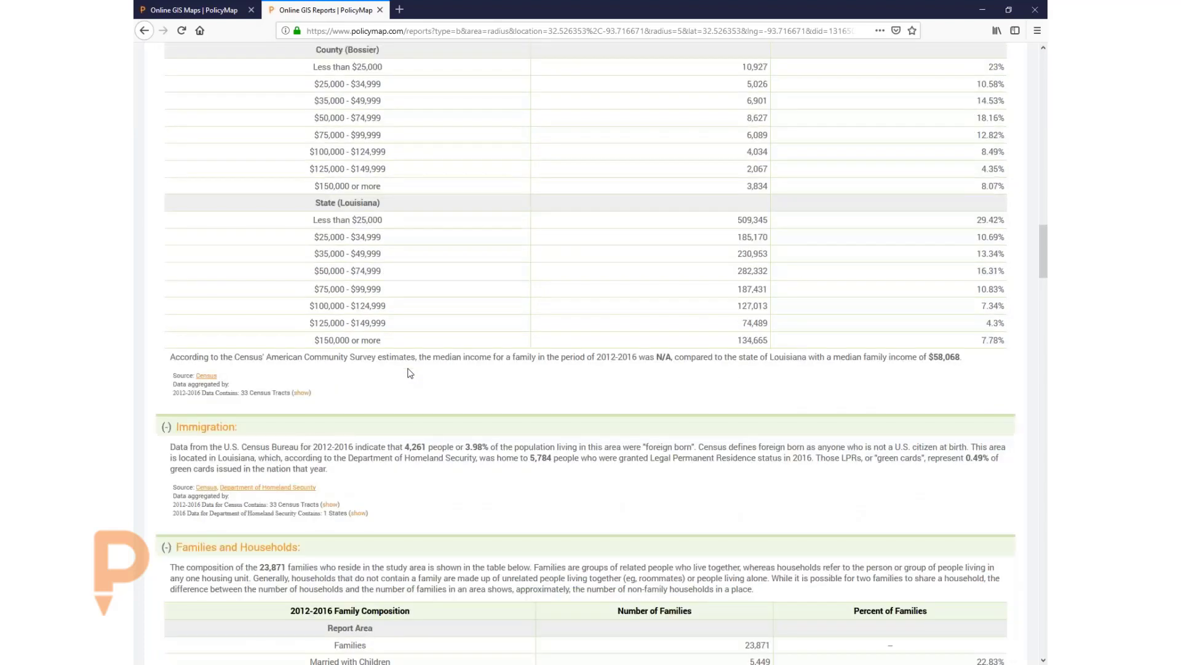
pyautogui.scroll(-1, 419, 375)
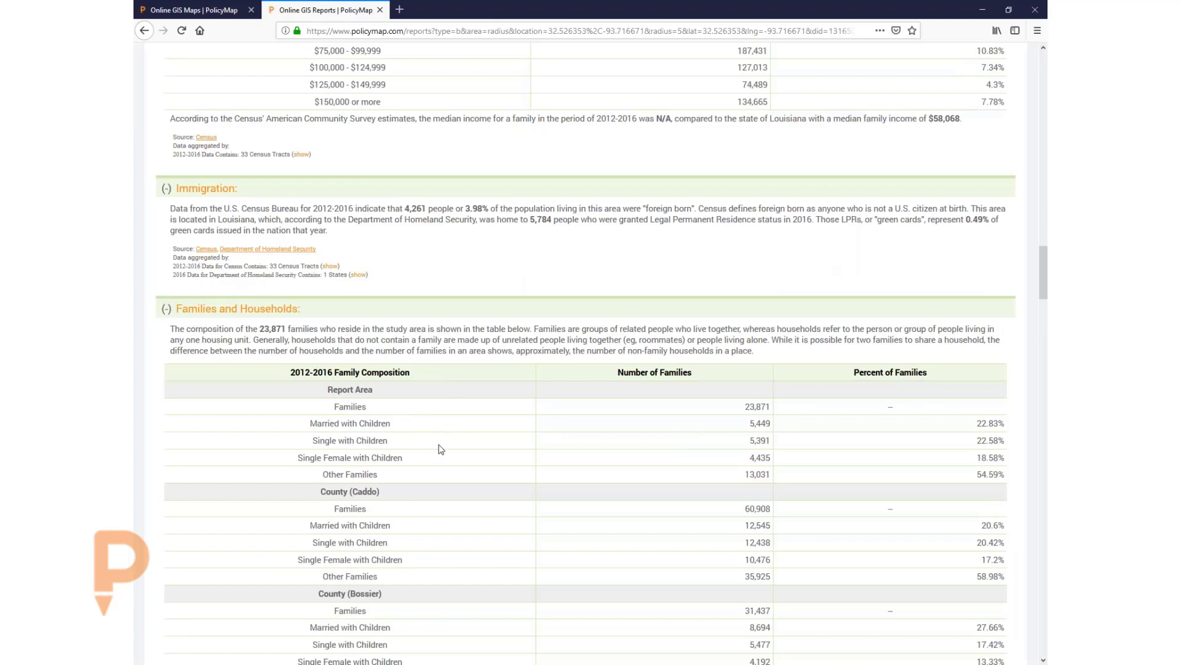
pyautogui.scroll(-1, 442, 449)
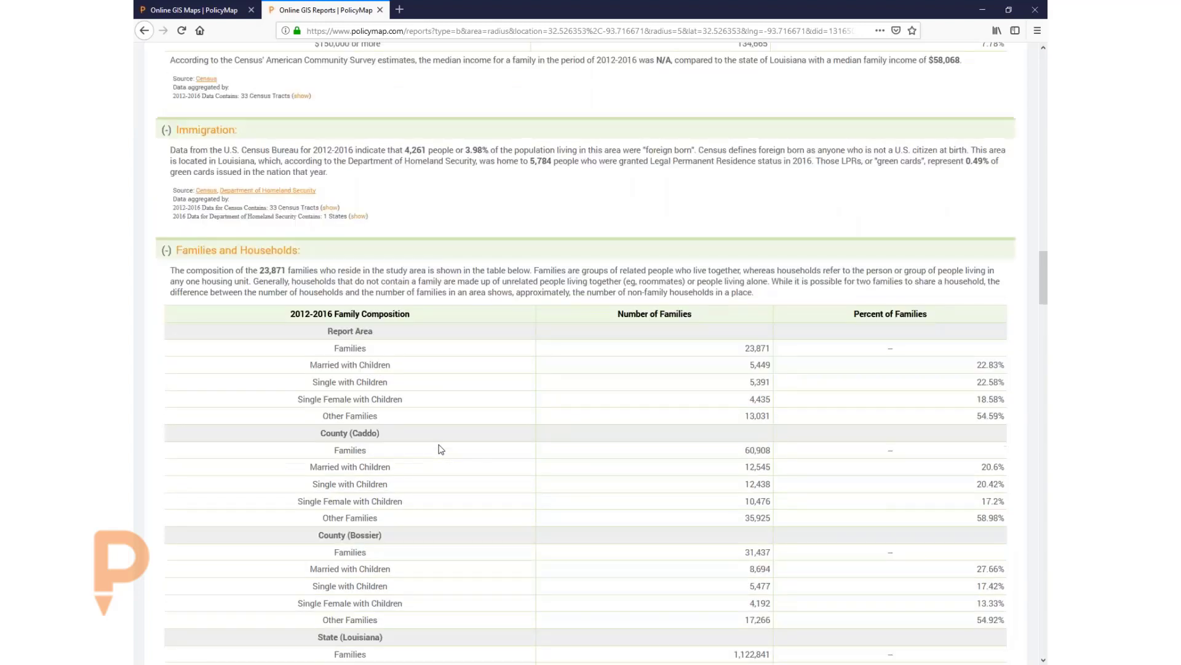
# Examine the report's family composition, household counts, housing type, tenure and vacancy sections.
pyautogui.scroll(-1, 441, 449)
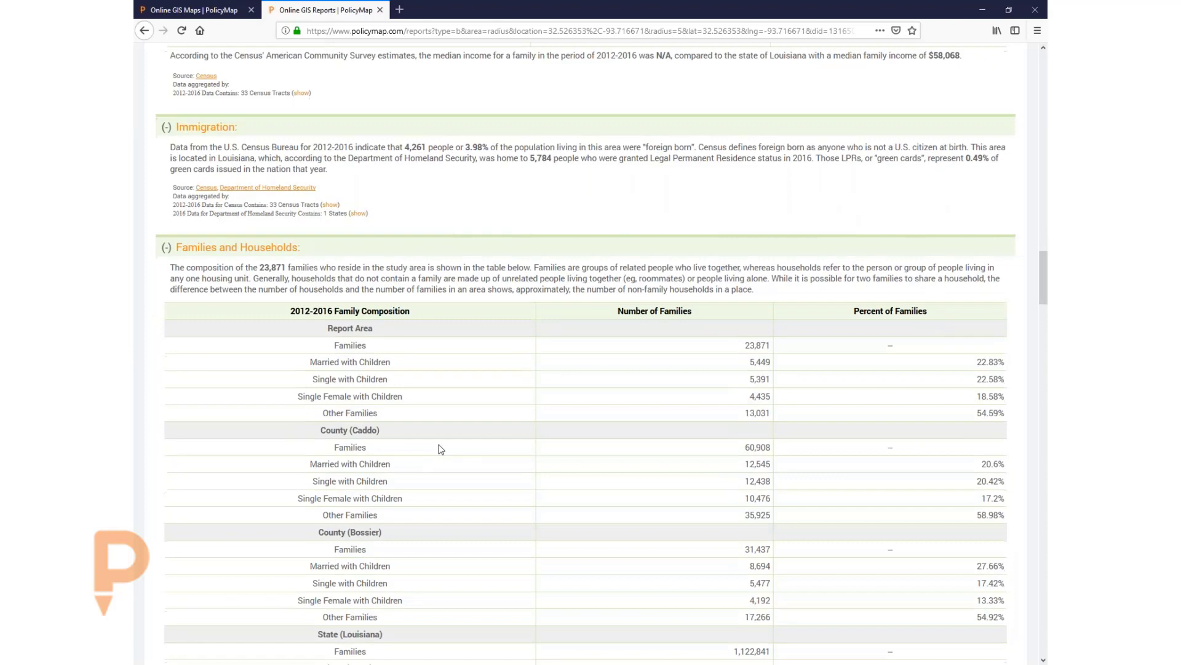
pyautogui.scroll(-6, 441, 449)
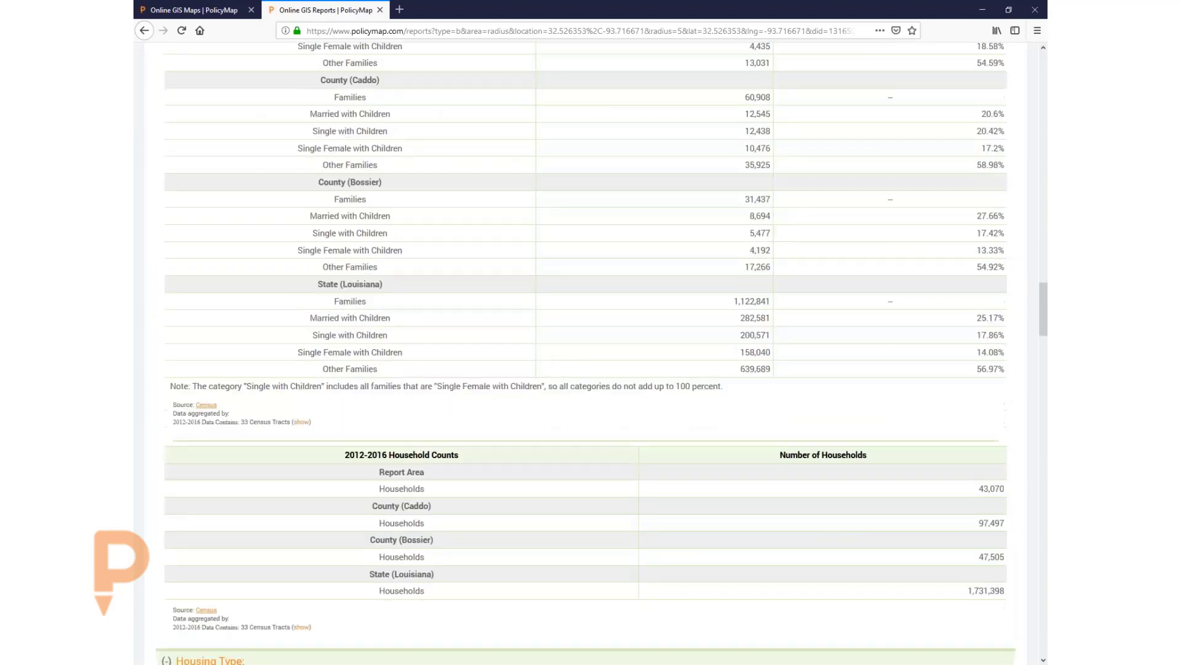
pyautogui.scroll(-5, 444, 448)
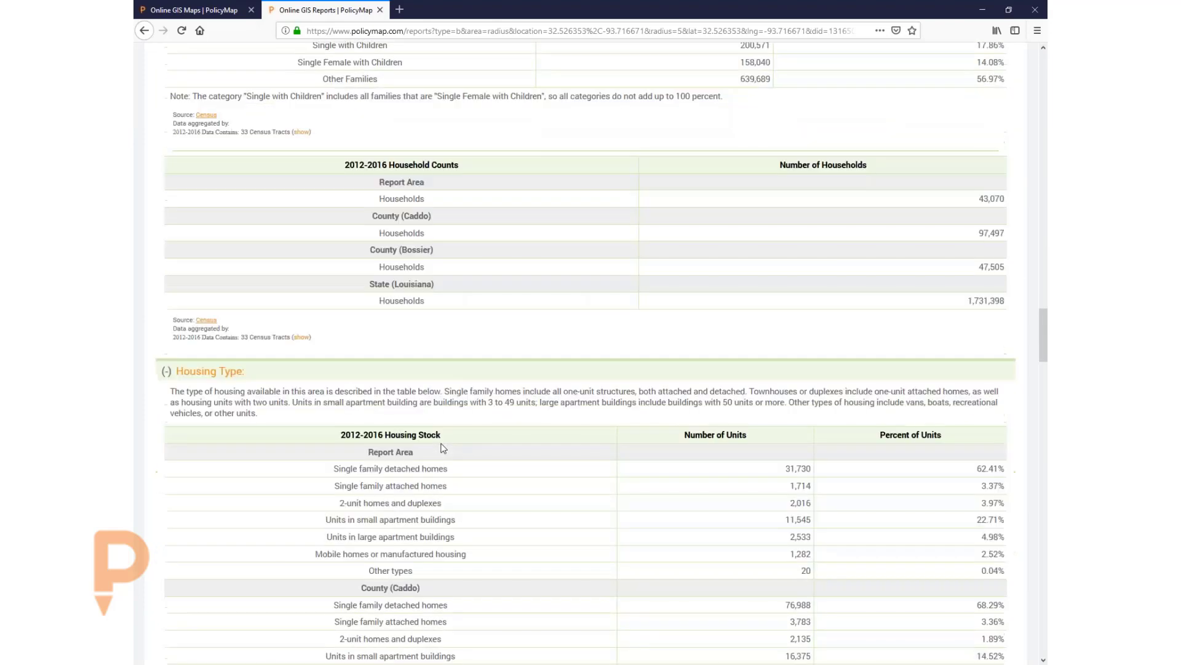
pyautogui.scroll(-3, 443, 448)
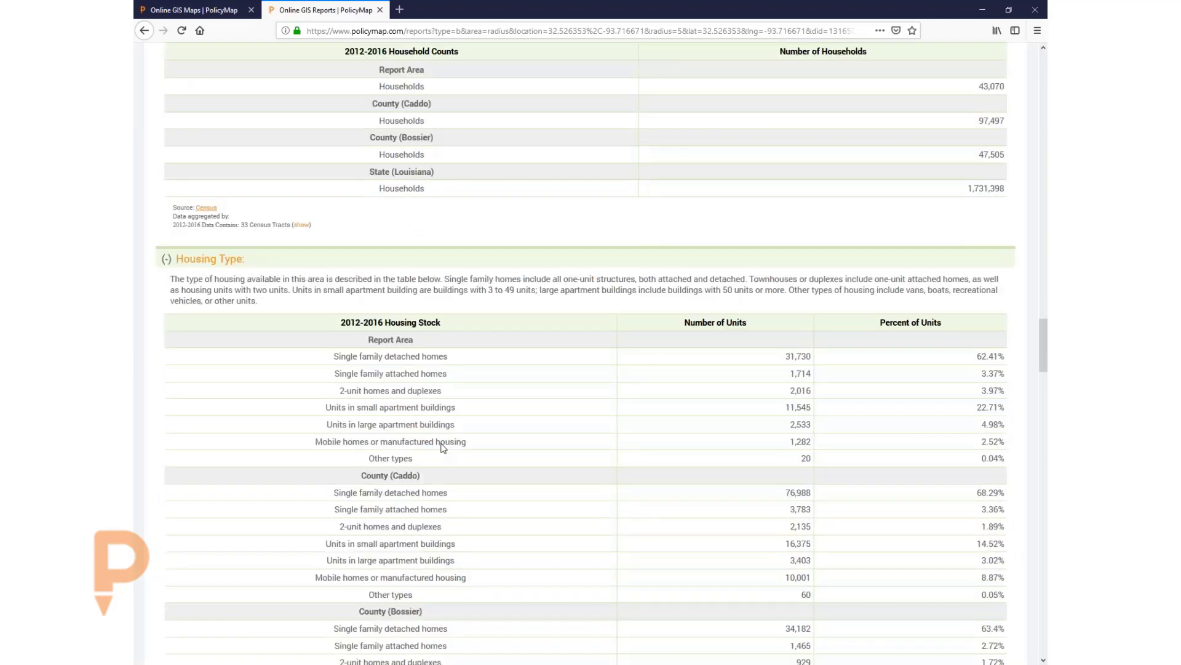
pyautogui.scroll(-2, 443, 448)
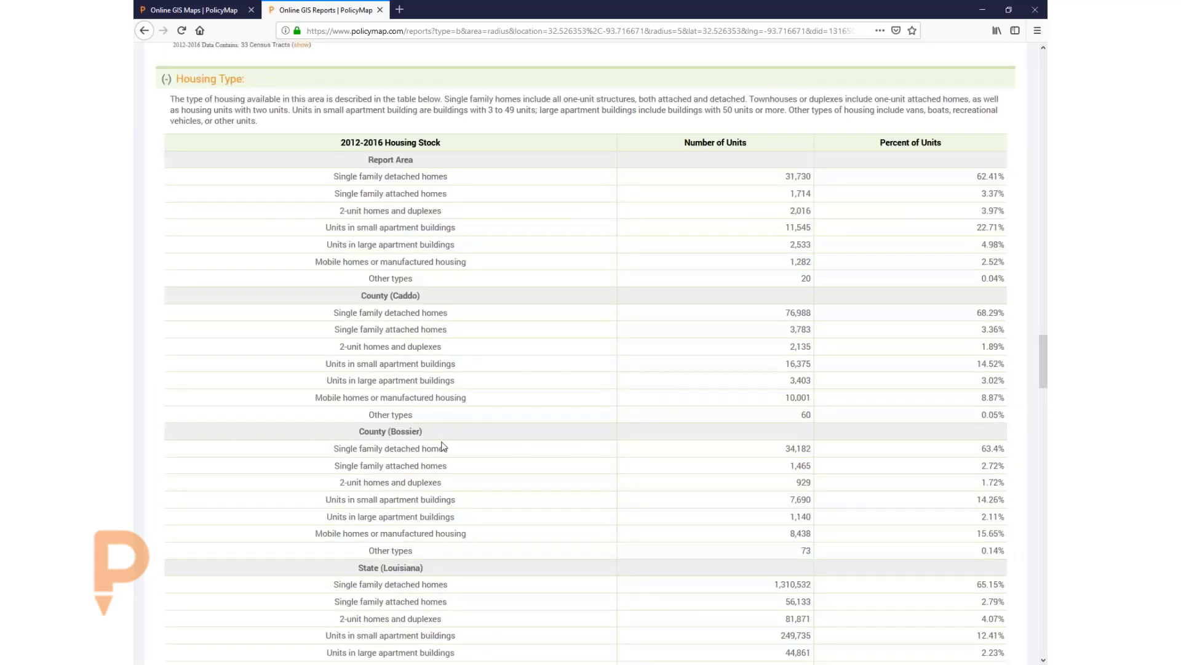
pyautogui.scroll(-2, 443, 448)
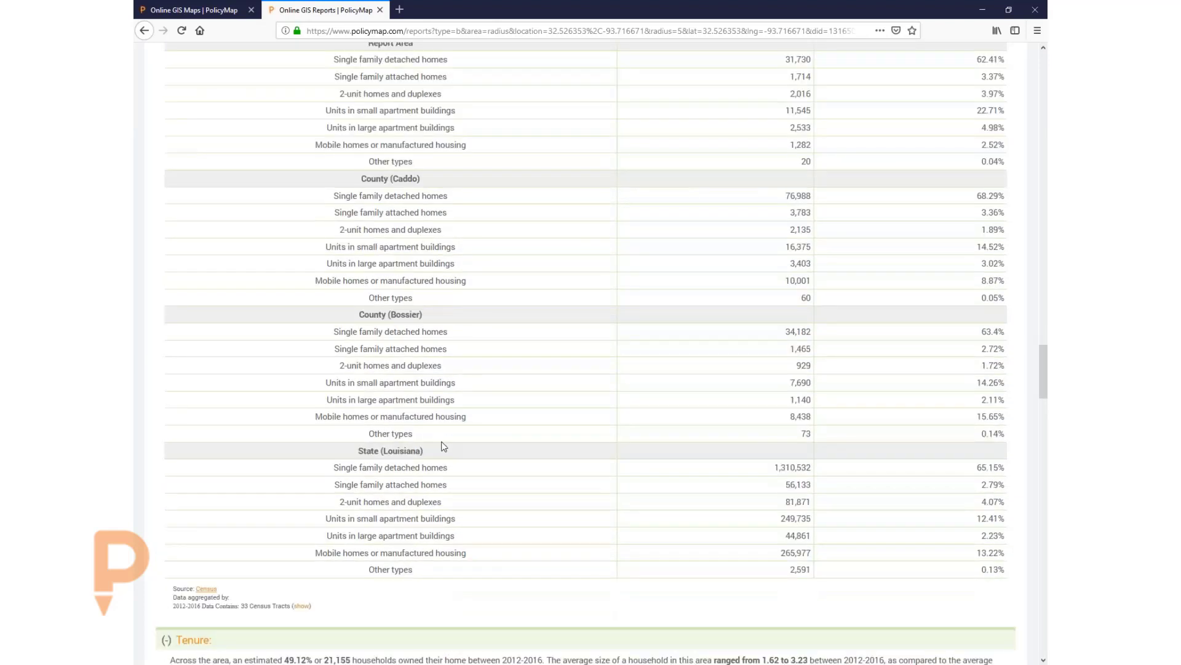
pyautogui.scroll(2, 443, 446)
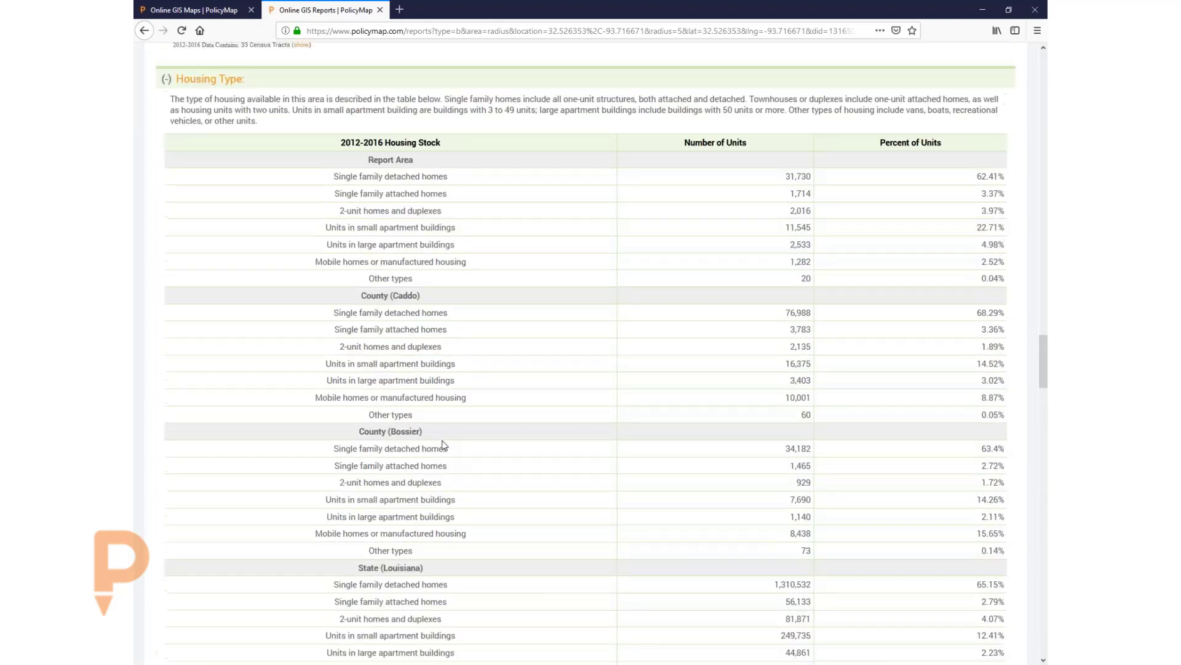
pyautogui.scroll(-3, 443, 446)
pyautogui.scroll(-5, 444, 445)
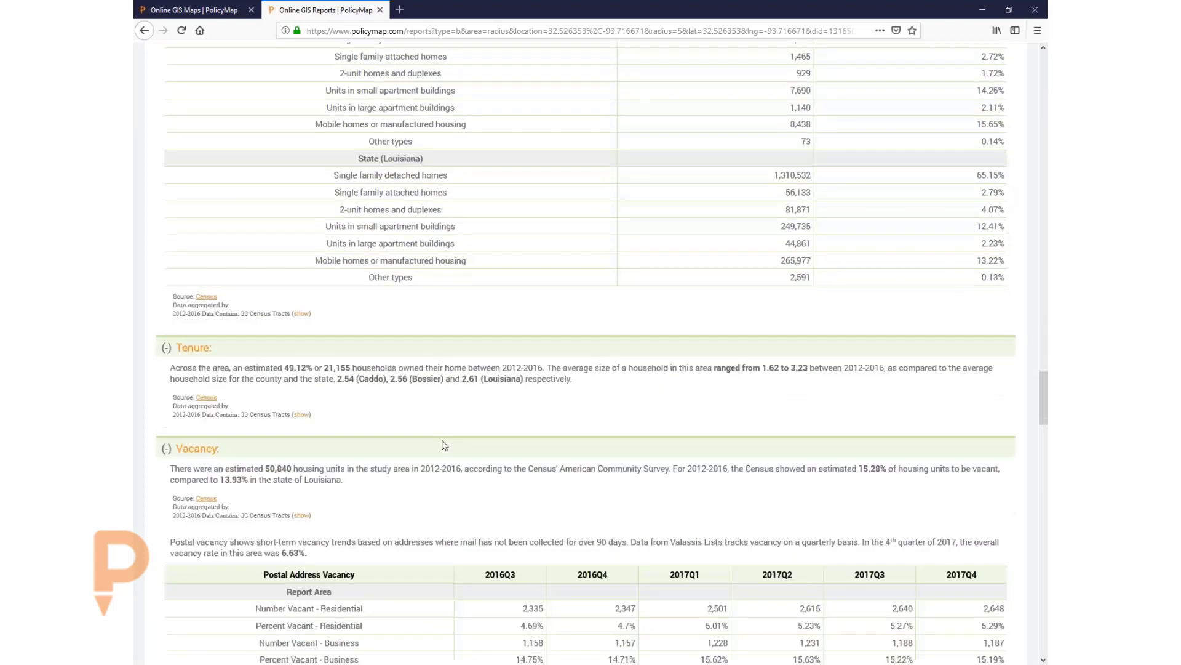
pyautogui.scroll(-1, 444, 444)
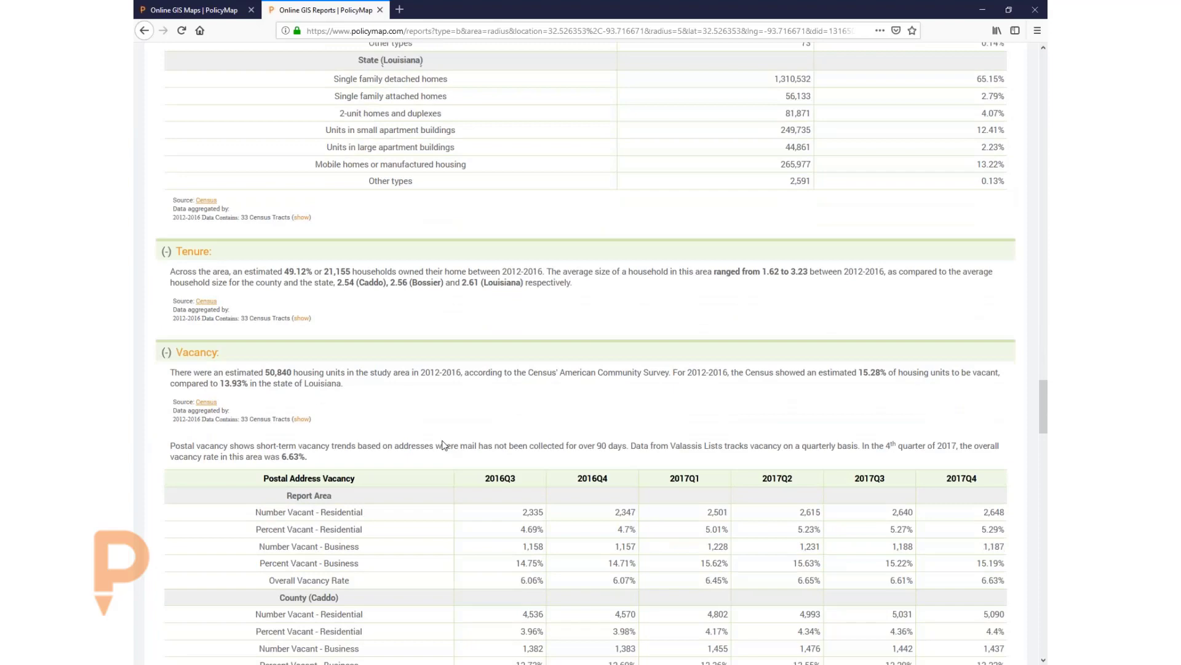
pyautogui.scroll(-1, 443, 446)
pyautogui.scroll(-1, 443, 445)
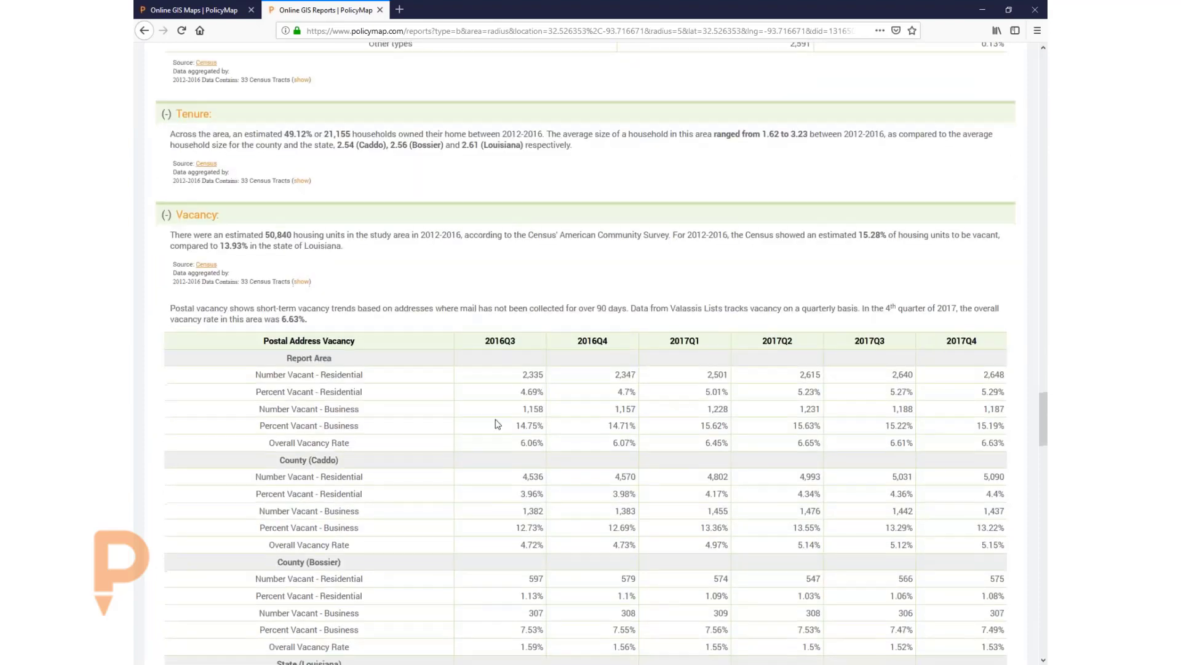
# Examine the postal vacancy, employment, industry and crime tables through to the endnotes, and return to the report's beginning.
pyautogui.scroll(-6, 497, 423)
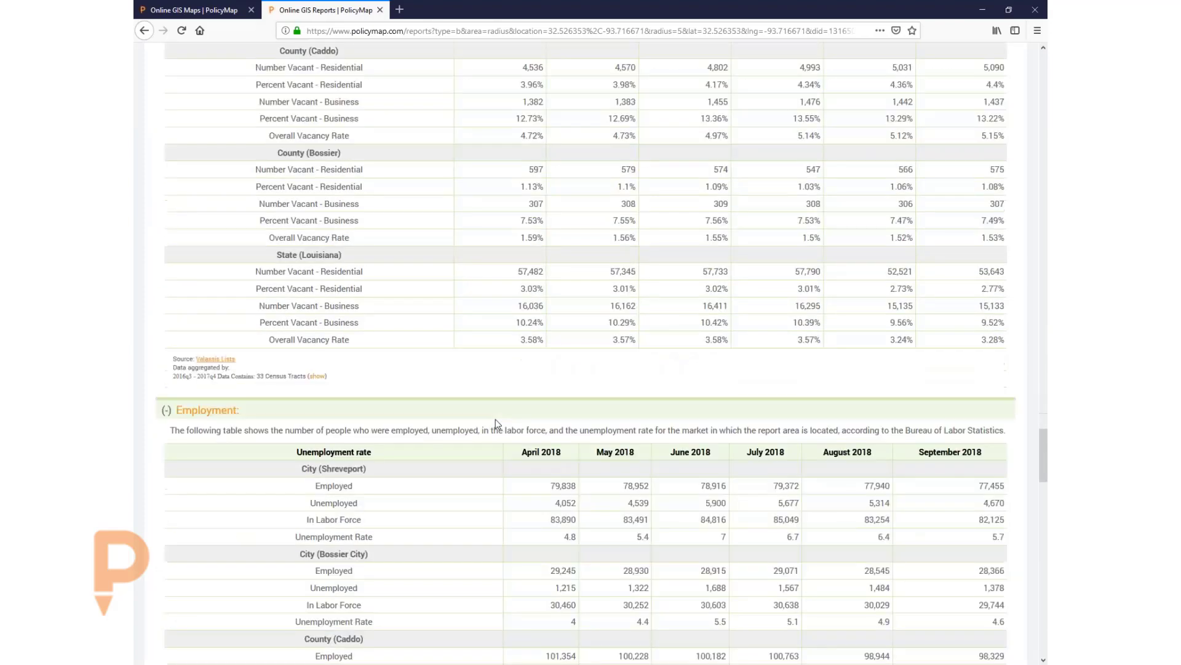
pyautogui.scroll(-3, 495, 420)
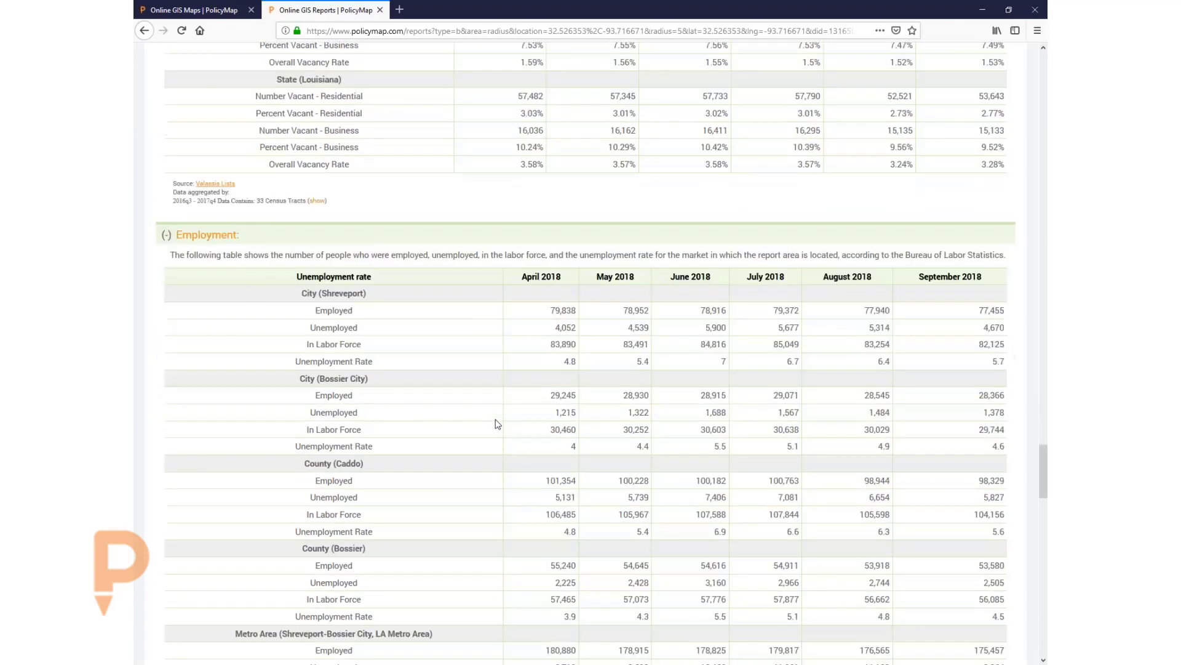
pyautogui.scroll(-3, 497, 423)
pyautogui.scroll(-6, 497, 423)
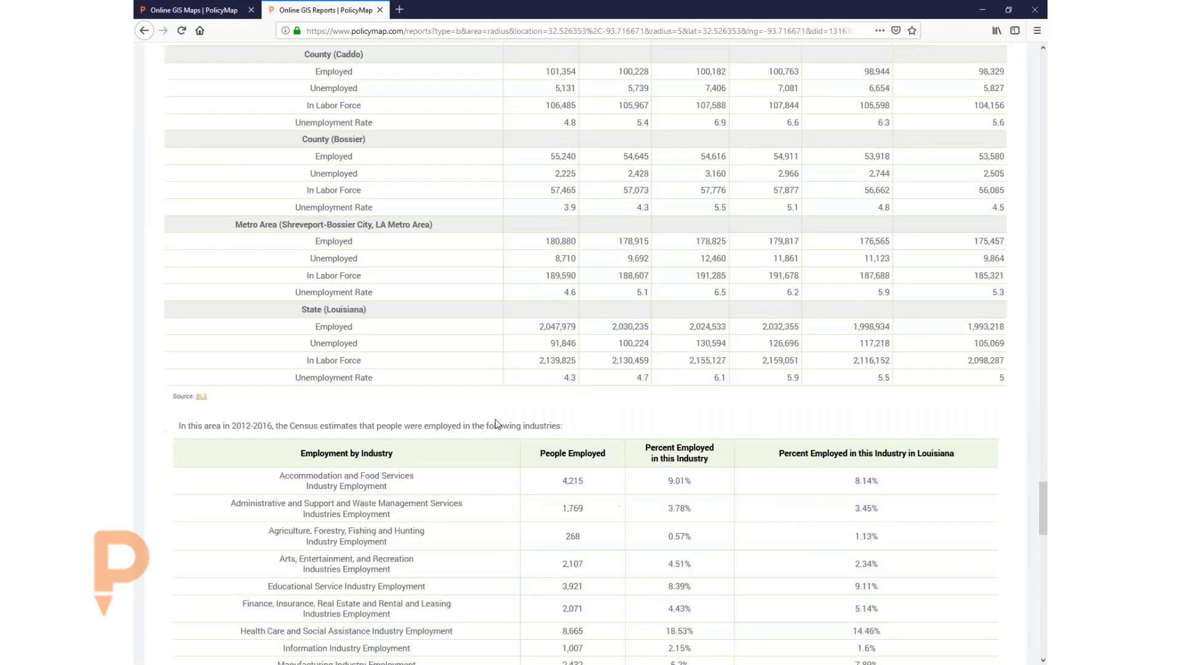
pyautogui.scroll(-2, 497, 423)
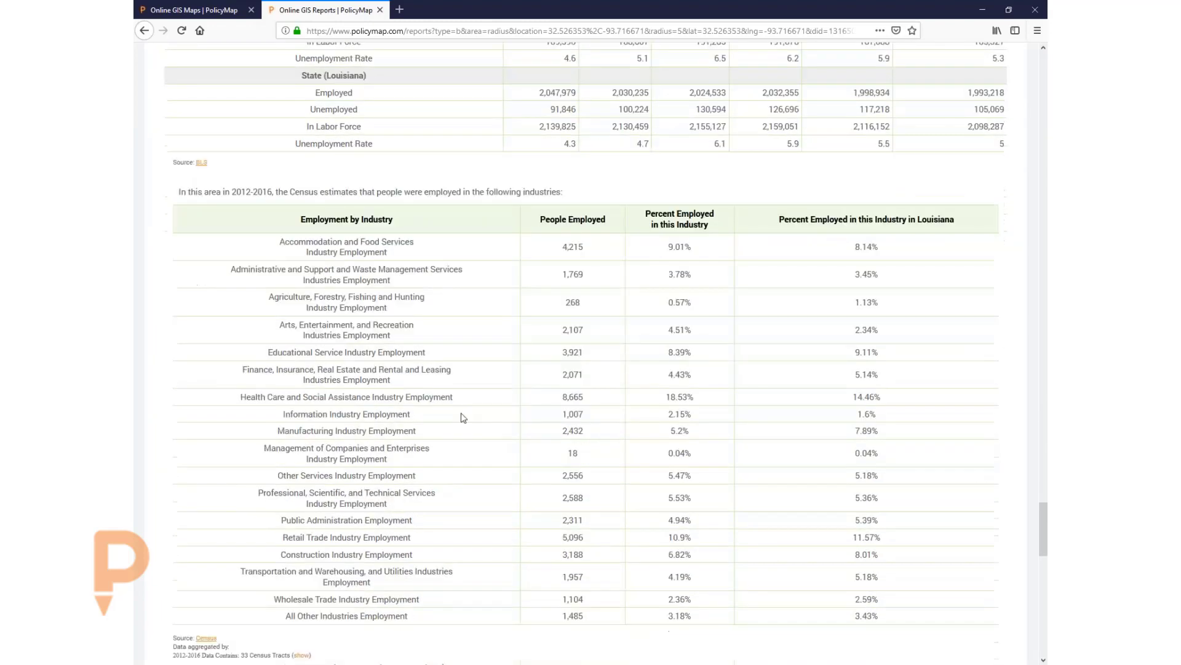
pyautogui.scroll(-5, 464, 417)
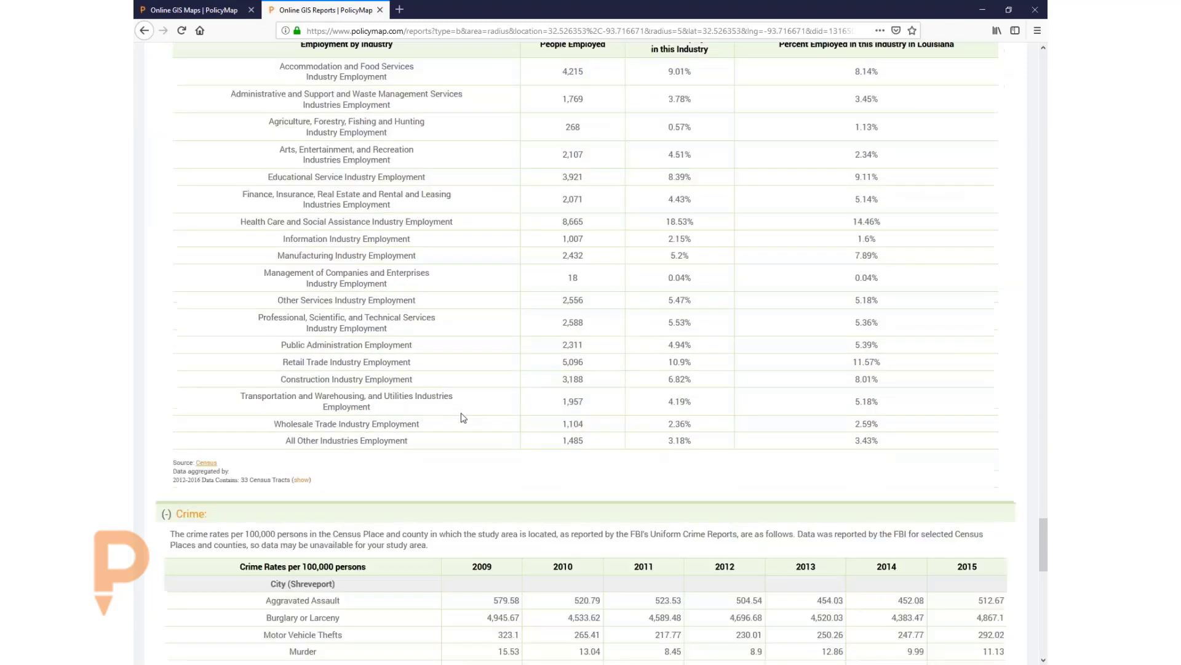
pyautogui.scroll(-3, 591, 354)
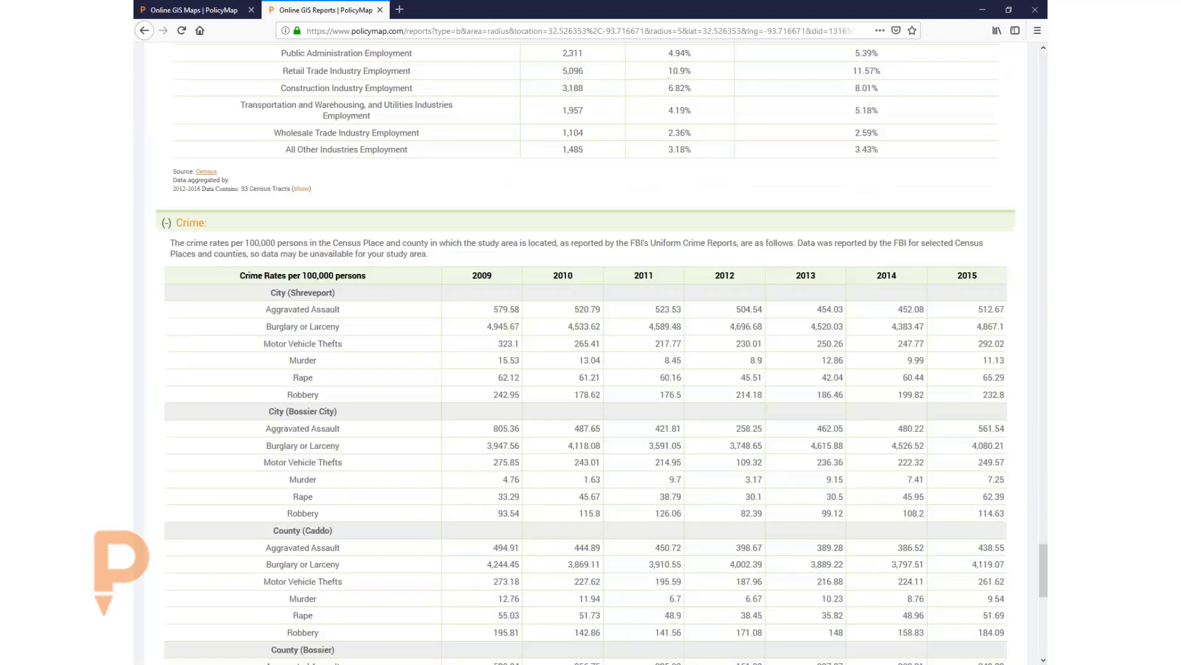
pyautogui.scroll(-3, 590, 354)
pyautogui.scroll(-2, 591, 354)
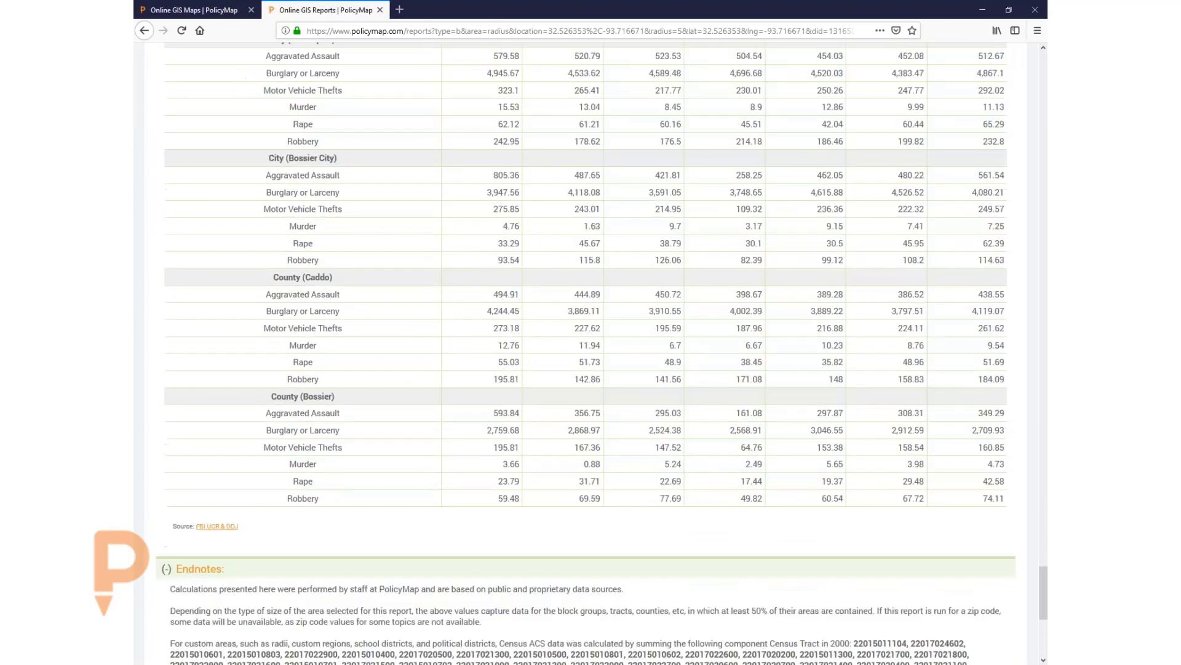
pyautogui.scroll(-3, 1044, 591)
pyautogui.moveTo(1044, 594); pyautogui.dragTo(1015, 69)
pyautogui.scroll(1, 986, 108)
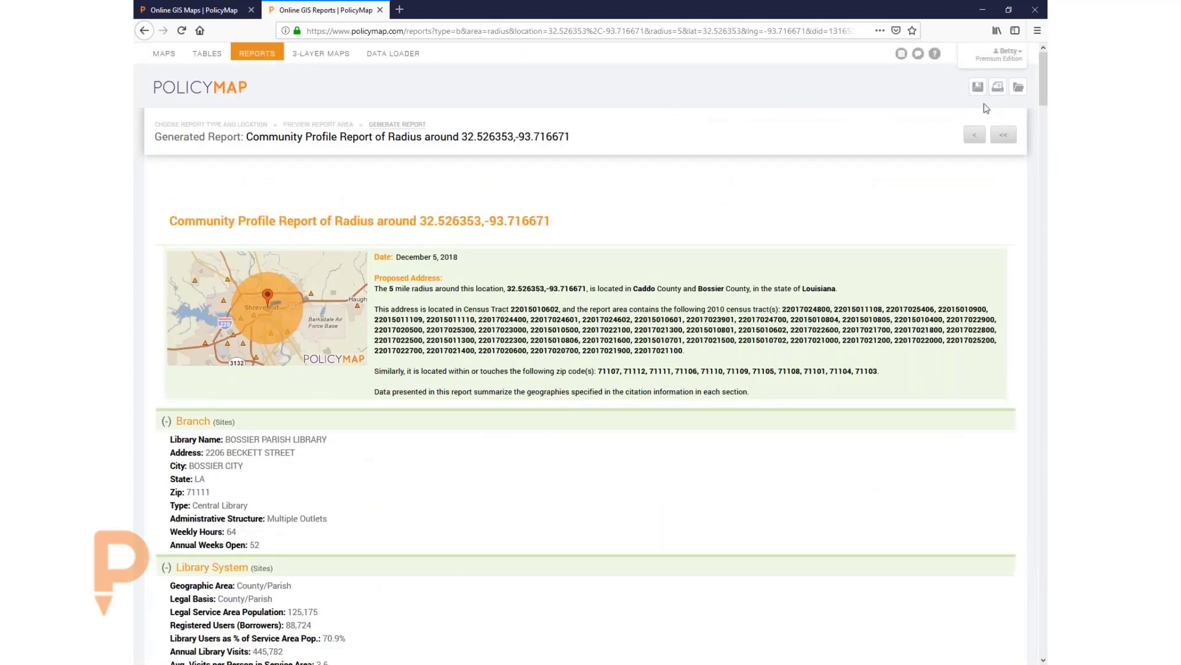
# Start a new Community Health Report for the predefined county Prince George's, MD and preview its area.
pyautogui.click(256, 55)
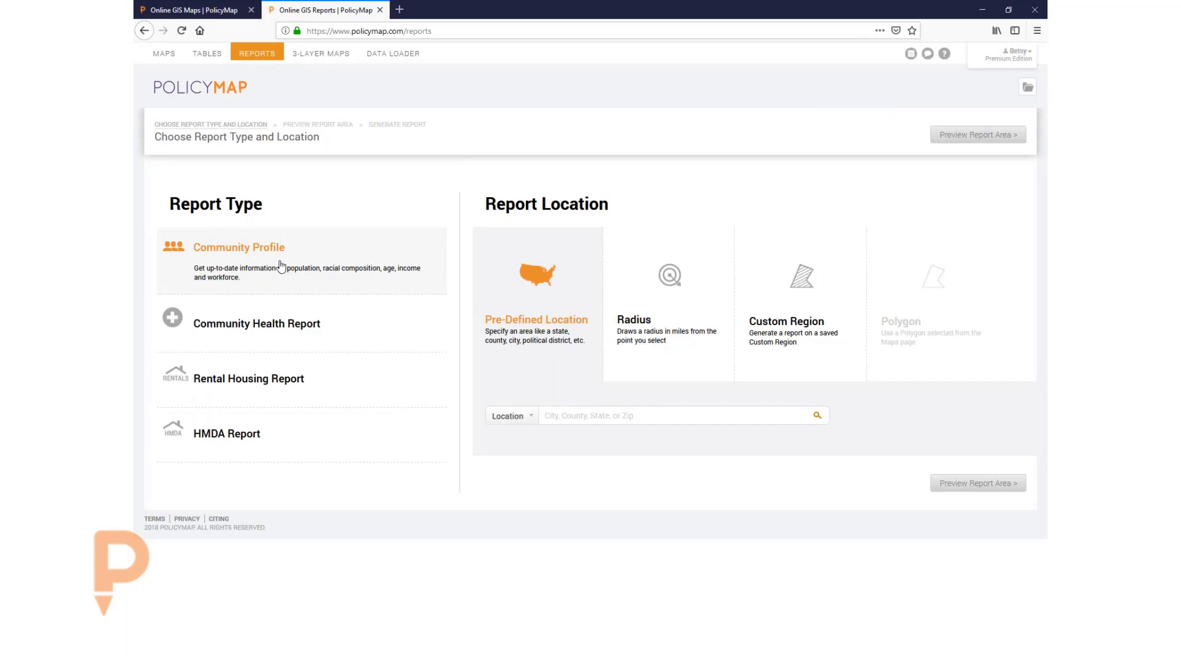
pyautogui.click(269, 333)
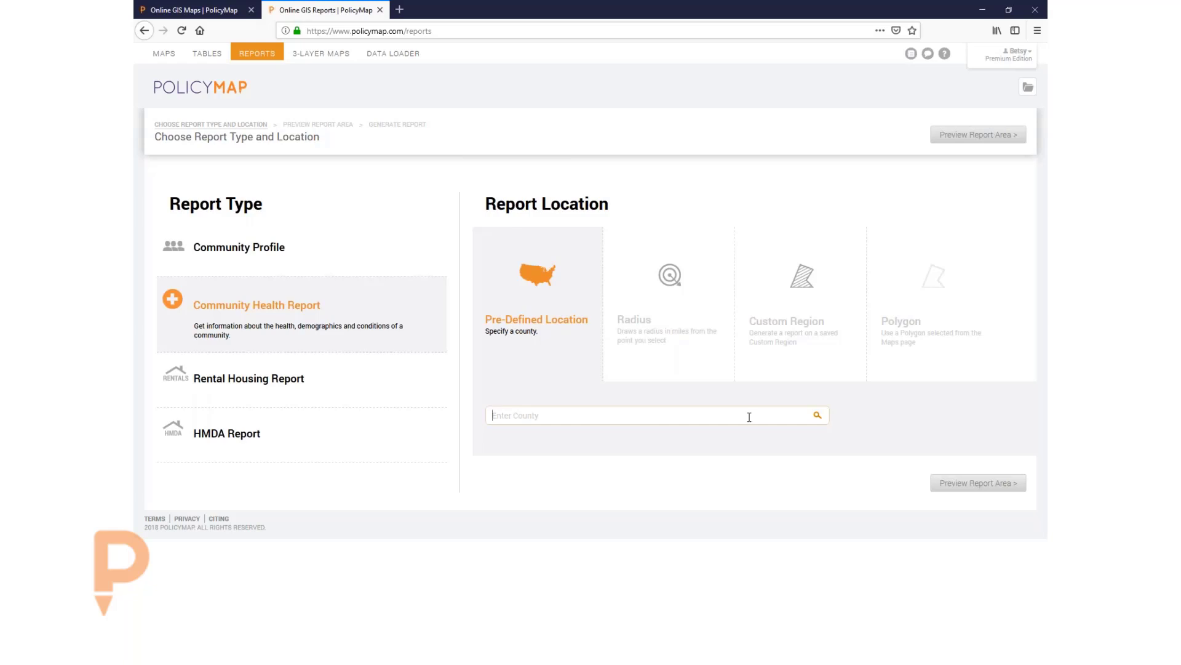
pyautogui.write('prince')
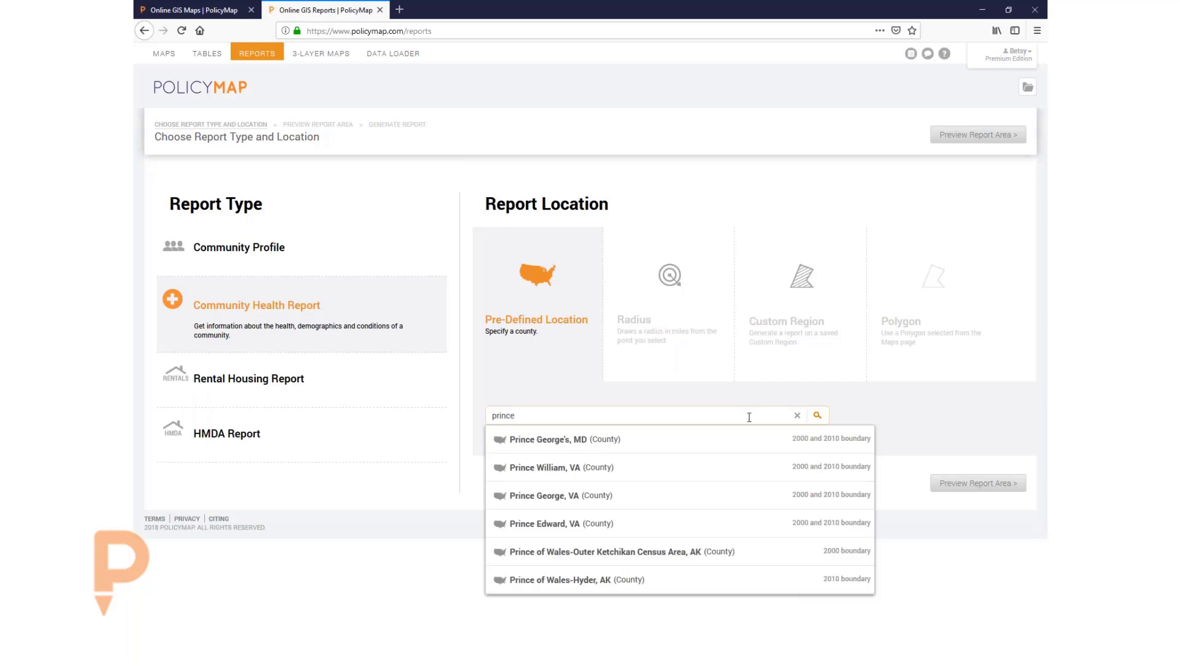
pyautogui.click(744, 439)
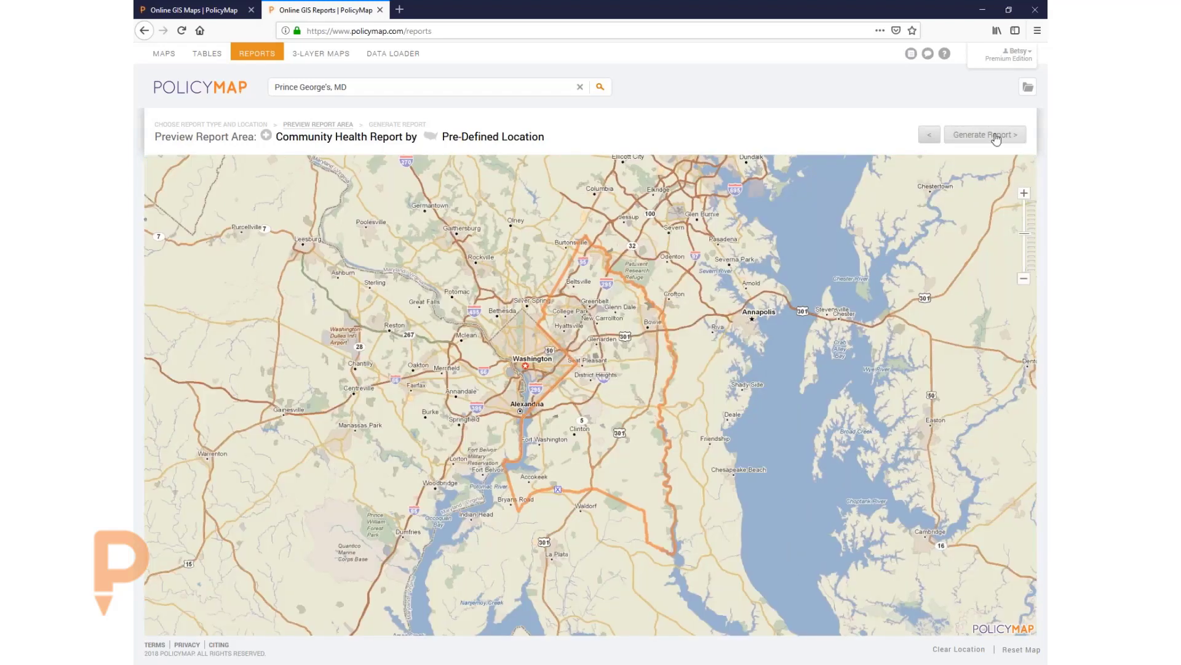
# Generate the Prince George's Community Health Report and dismiss the data availability notice.
pyautogui.click(996, 139)
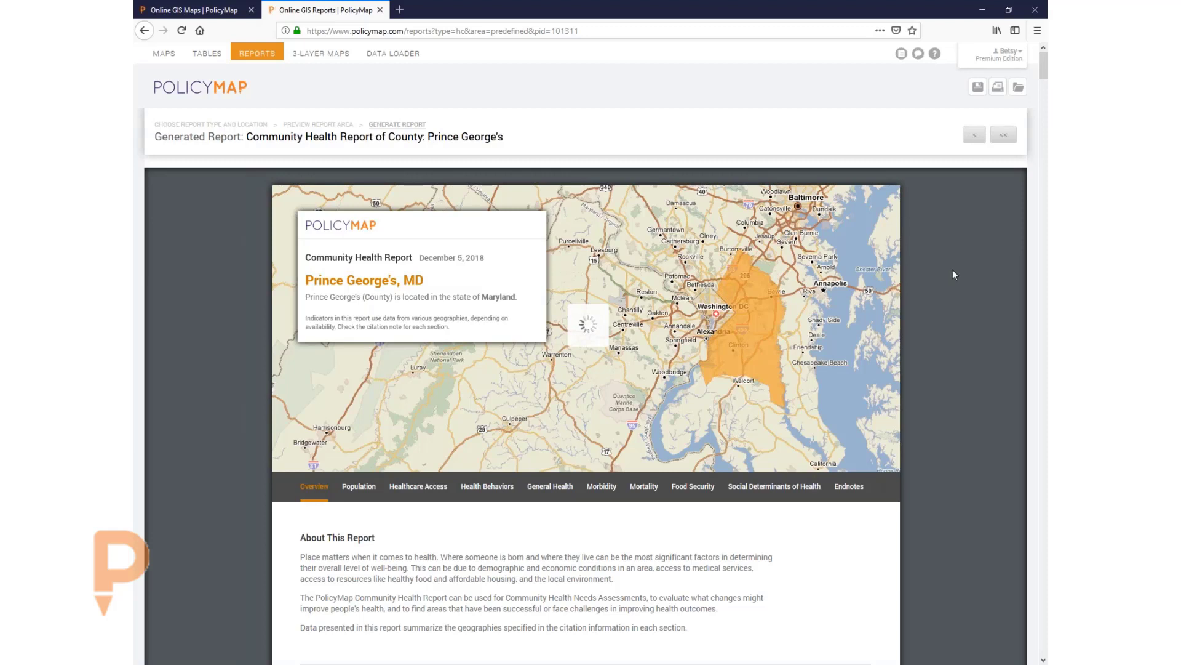
pyautogui.scroll(-1, 953, 274)
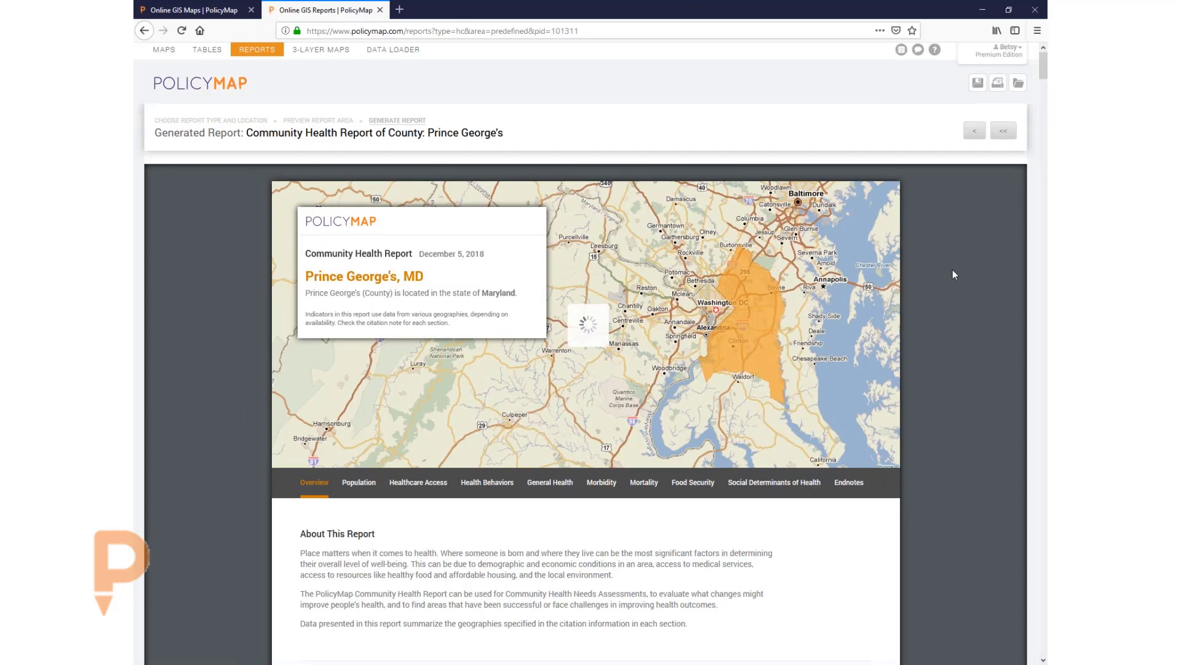
pyautogui.scroll(-3, 954, 275)
pyautogui.scroll(-1, 952, 275)
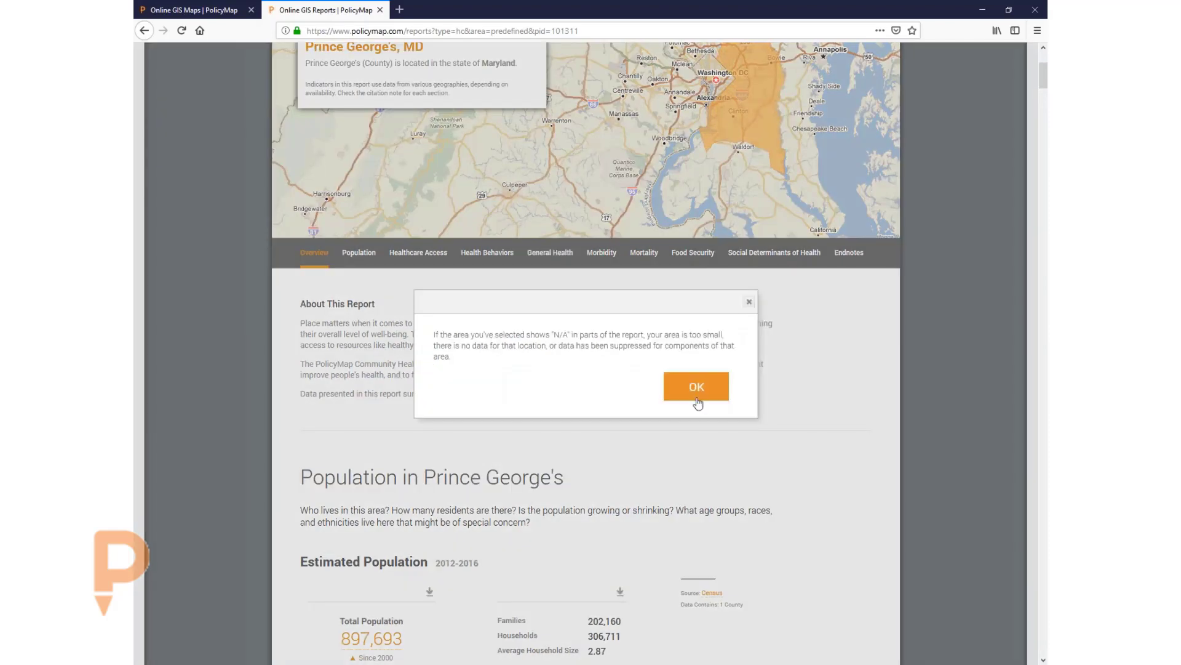
pyautogui.click(697, 388)
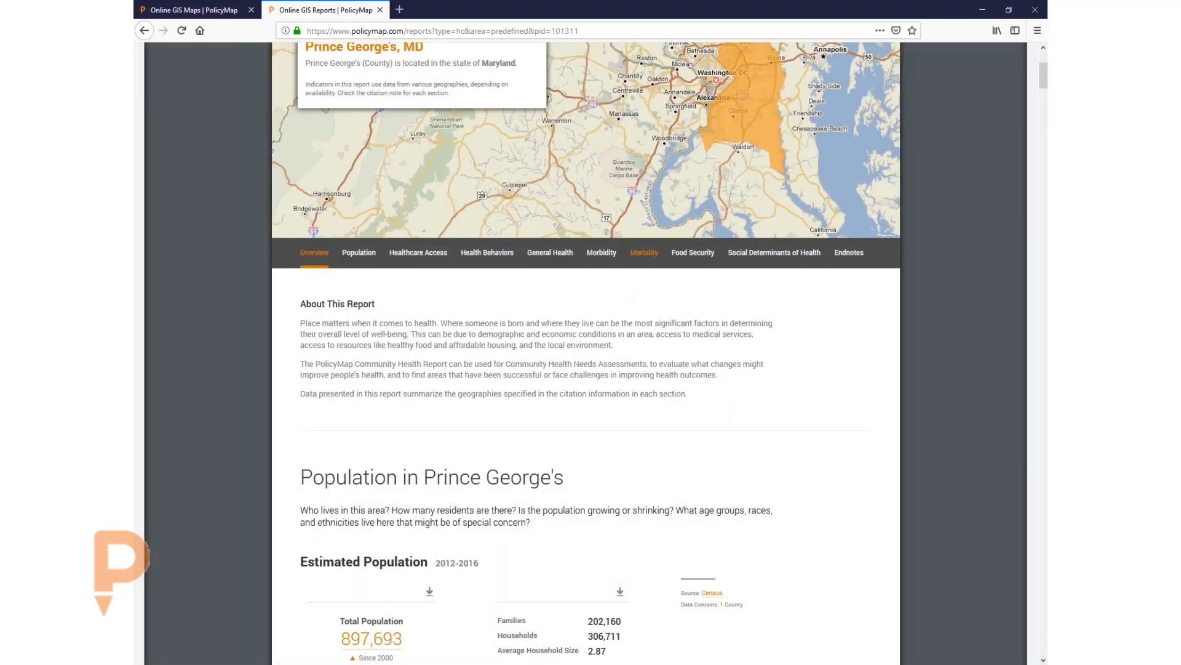
# Examine the Population section's population change, age, racial composition and Hispanic or Latino charts for Prince George's.
pyautogui.click(745, 257)
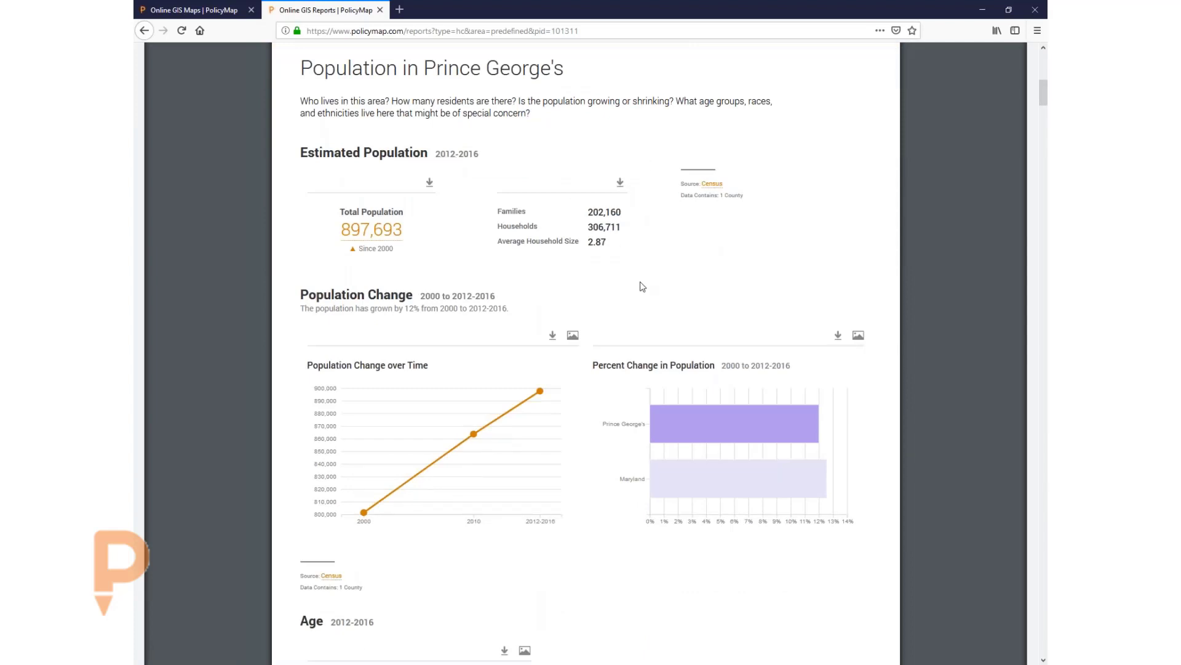
pyautogui.scroll(-2, 640, 285)
pyautogui.scroll(-2, 640, 286)
pyautogui.moveTo(690, 265)
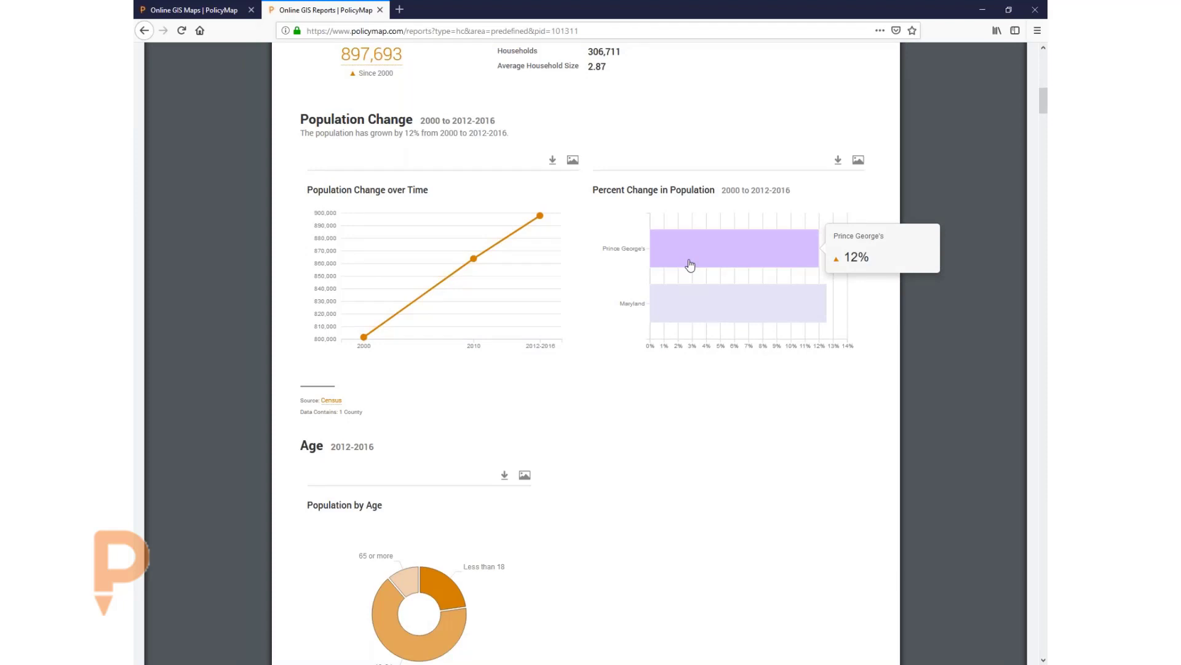
pyautogui.scroll(-6, 689, 265)
pyautogui.moveTo(452, 310)
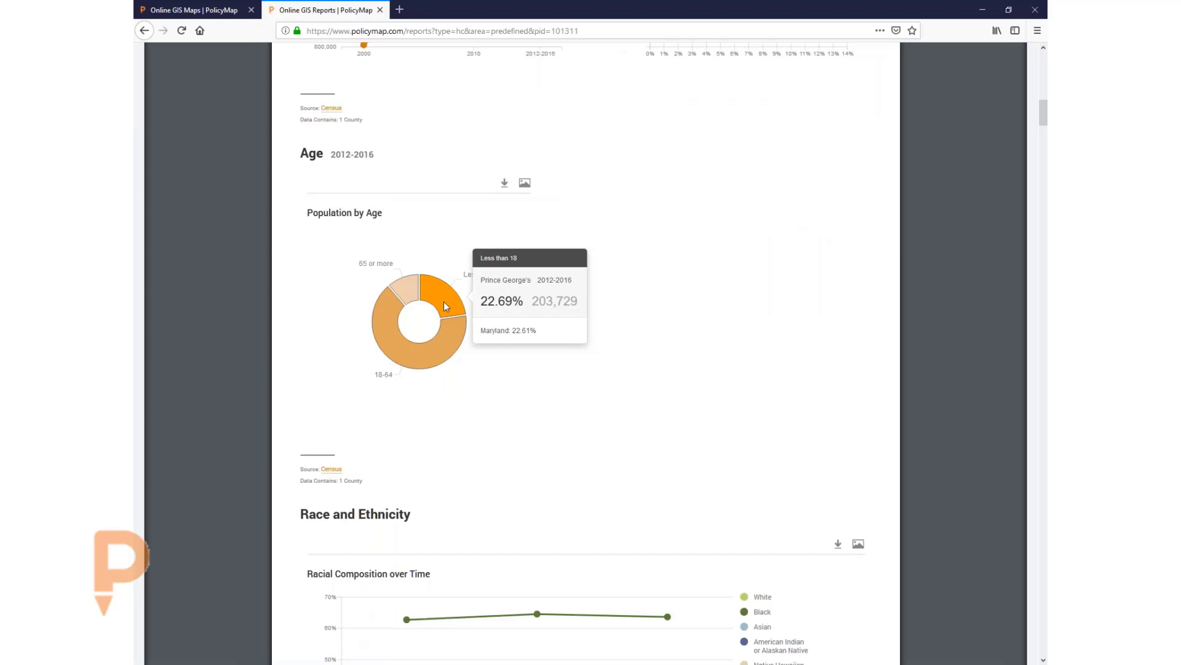
pyautogui.scroll(-4, 446, 305)
pyautogui.scroll(-3, 447, 306)
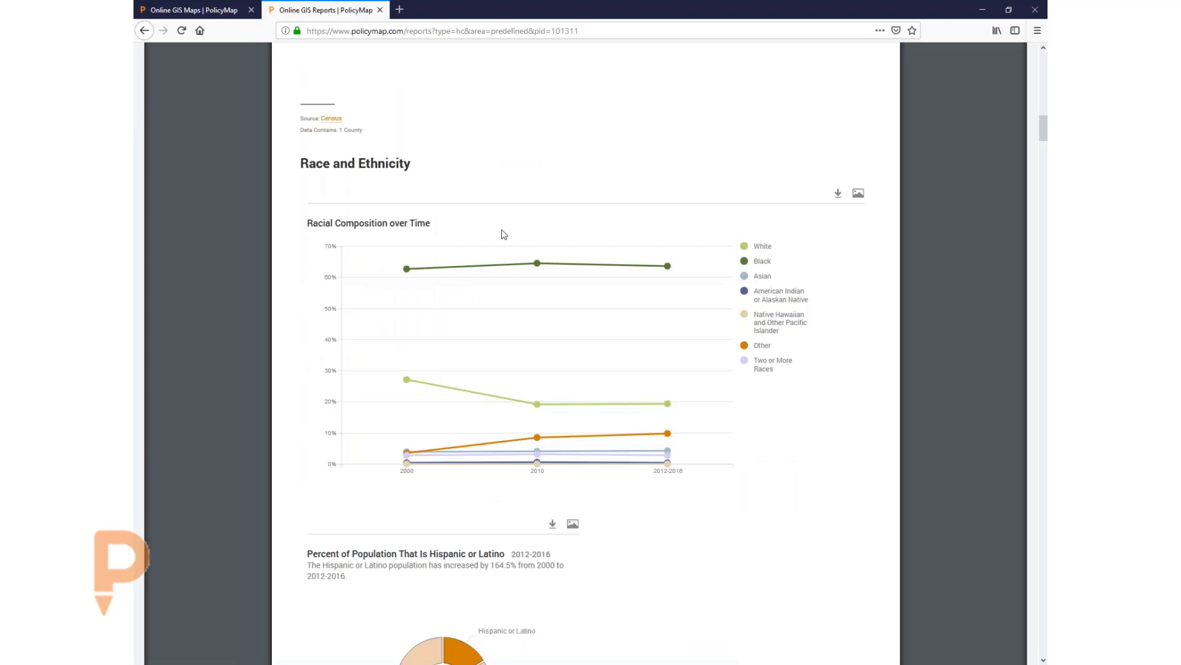
pyautogui.scroll(-3, 503, 234)
pyautogui.scroll(-3, 503, 234)
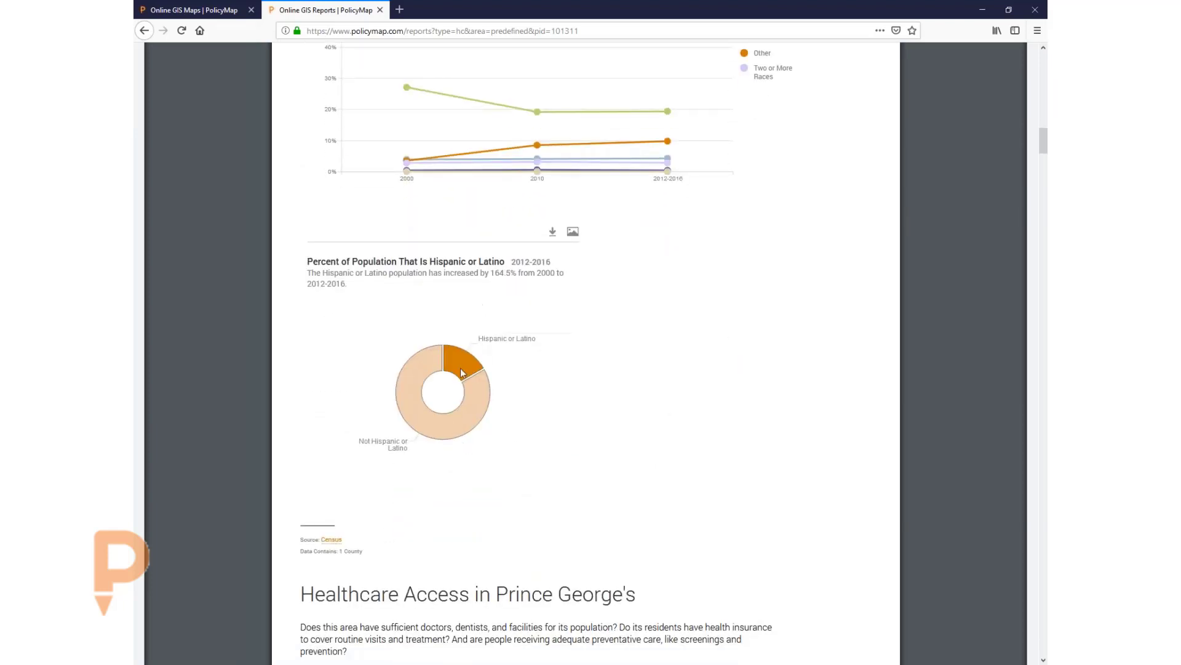
pyautogui.moveTo(463, 369)
# Review the Healthcare Access section, including the table of drug and alcohol treatment facilities and the health insurance chart.
pyautogui.scroll(-3, 419, 492)
pyautogui.scroll(-4, 421, 497)
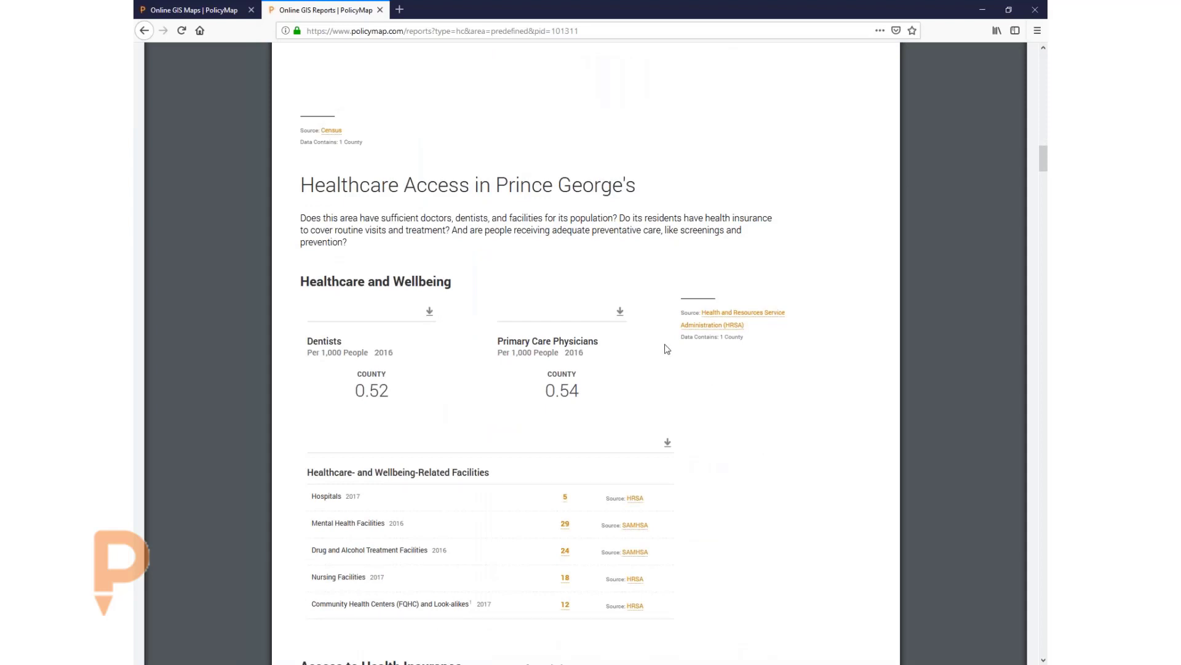
pyautogui.scroll(-4, 666, 347)
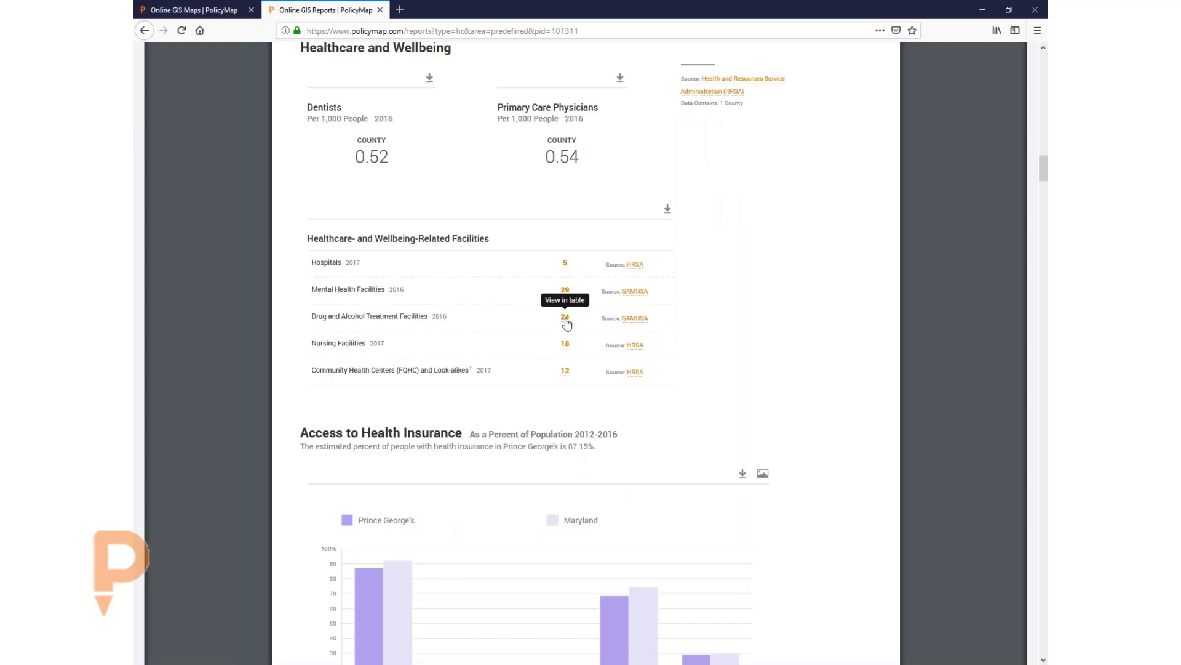
pyautogui.click(565, 319)
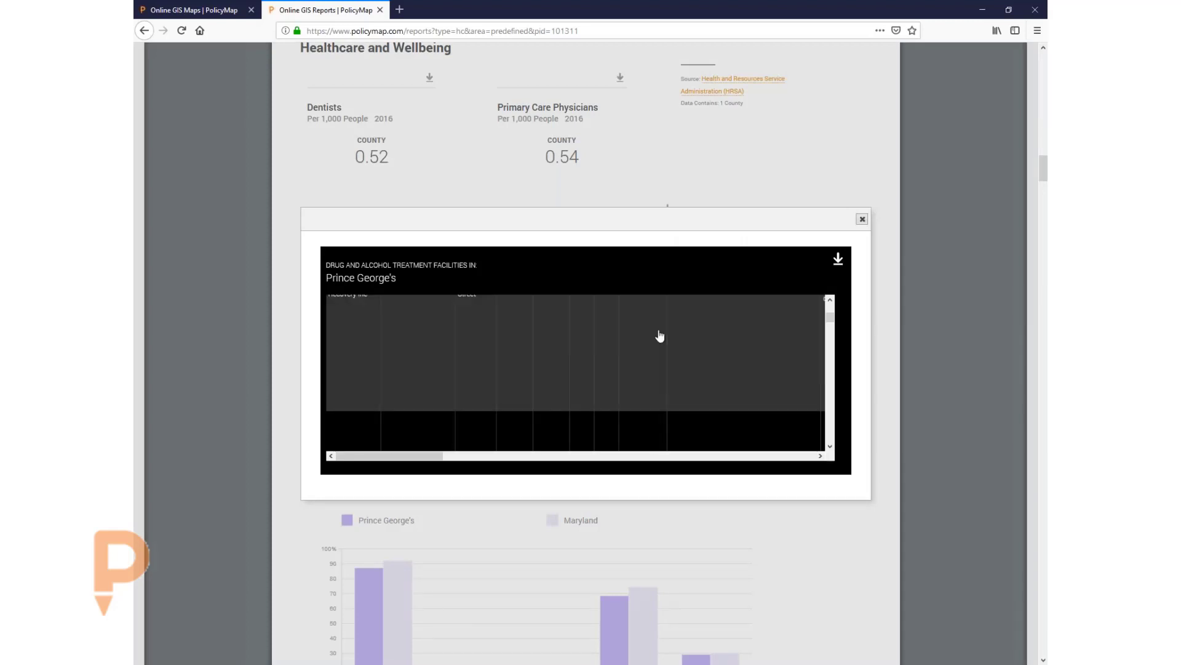
pyautogui.click(861, 221)
pyautogui.scroll(-2, 727, 367)
pyautogui.scroll(-4, 727, 368)
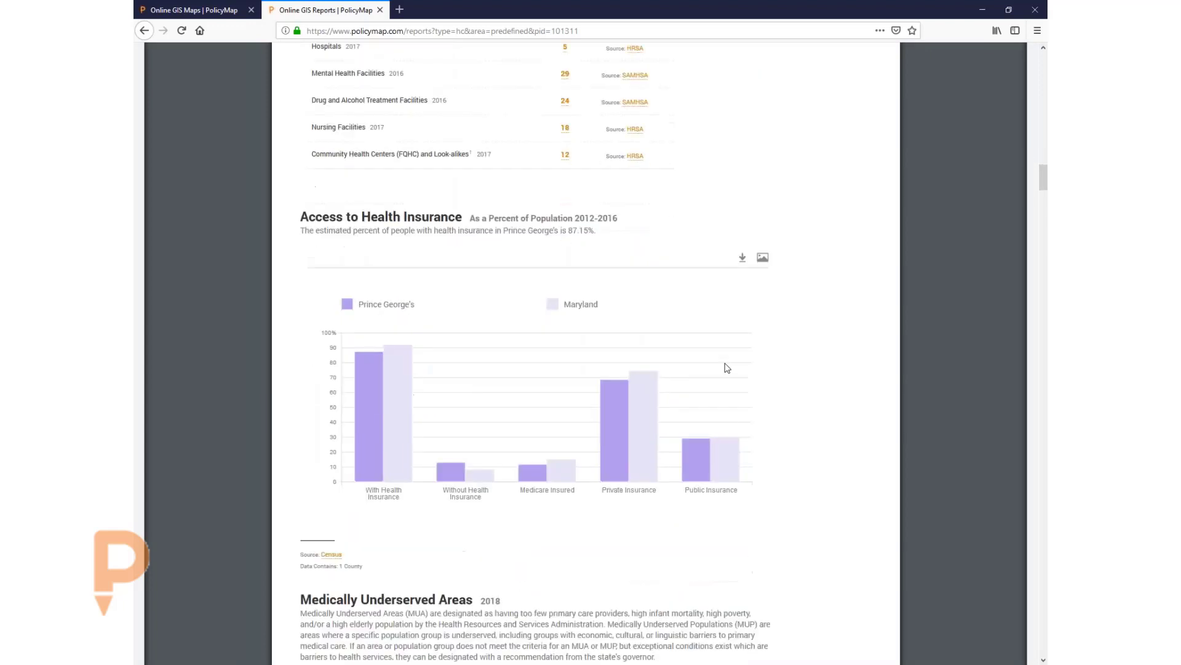
# Examine the Medically Underserved Areas map and the Disease Screening and Prevention tables for Prince George's.
pyautogui.scroll(-1, 727, 367)
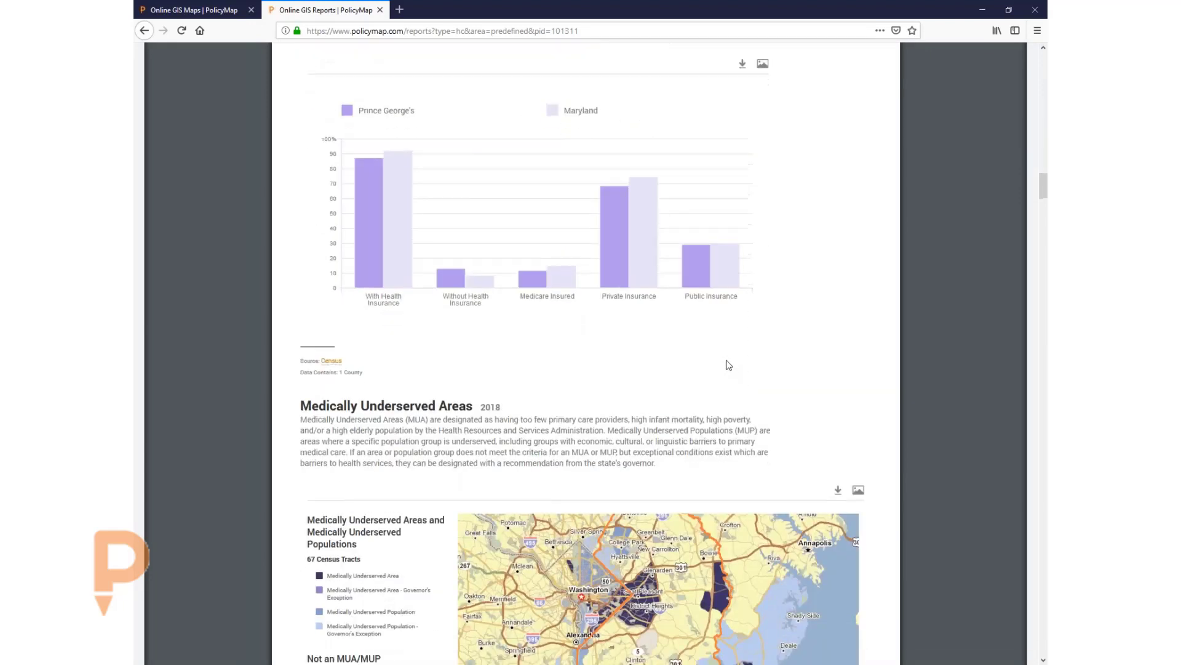
pyautogui.scroll(-2, 729, 366)
pyautogui.scroll(-2, 728, 365)
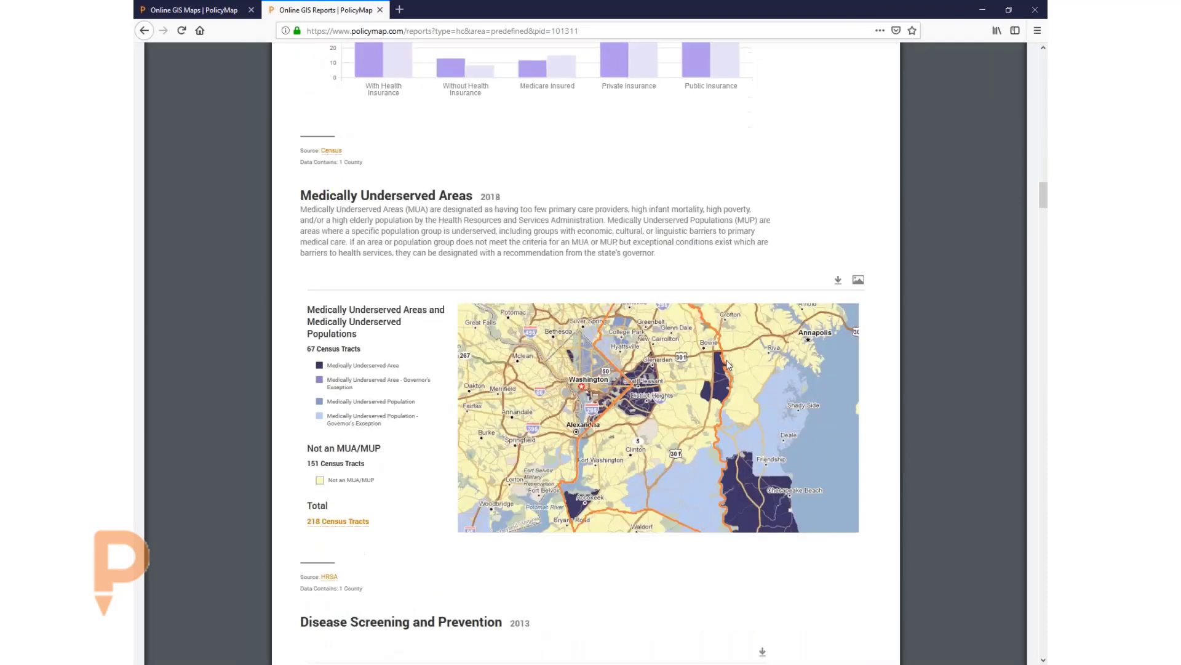
pyautogui.scroll(-4, 728, 364)
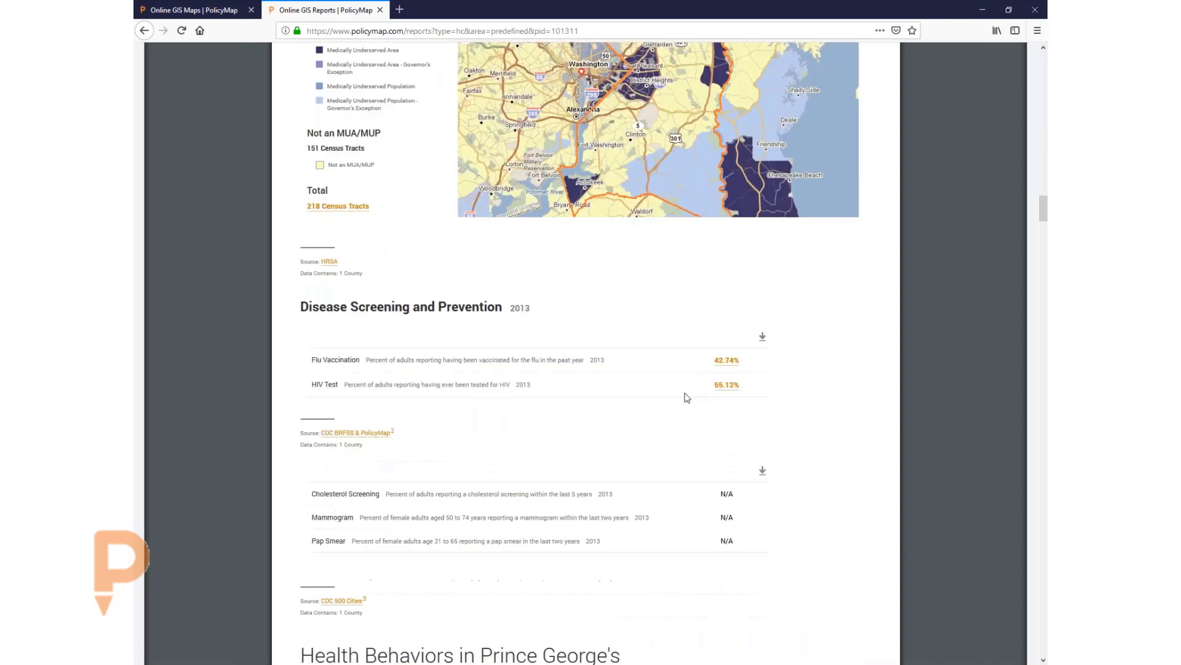
pyautogui.scroll(-2, 687, 397)
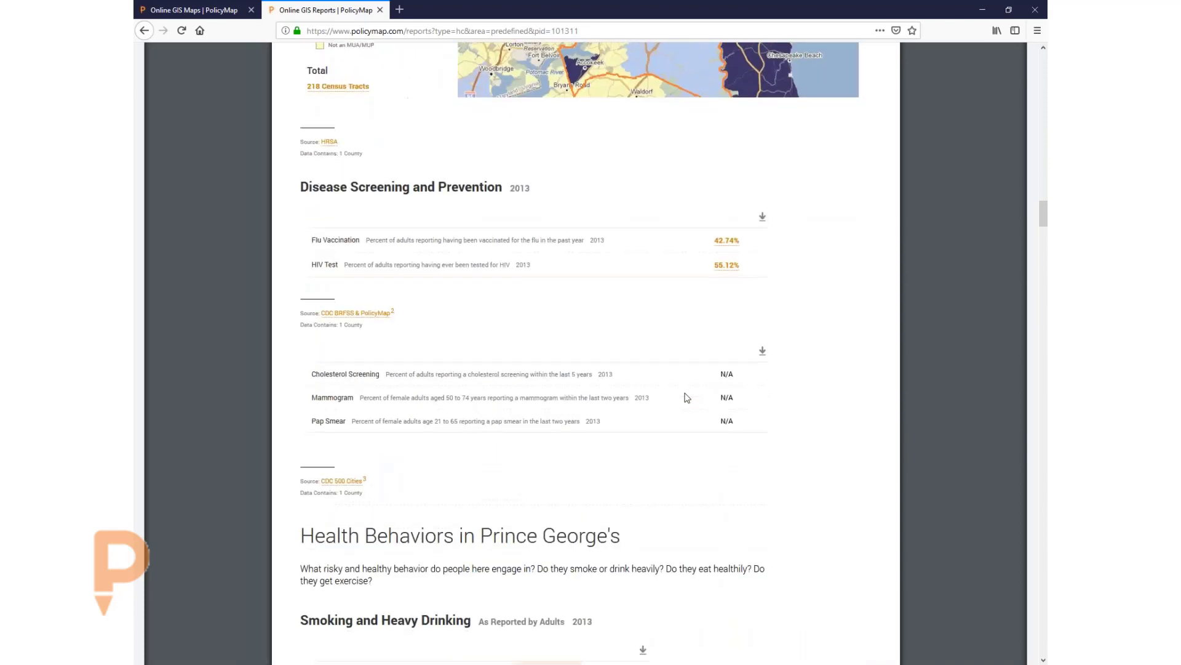
pyautogui.scroll(-2, 688, 397)
# Review the Health Behaviors tables on smoking, diet and obesity, and the General Health section for Prince George's.
pyautogui.scroll(-3, 687, 396)
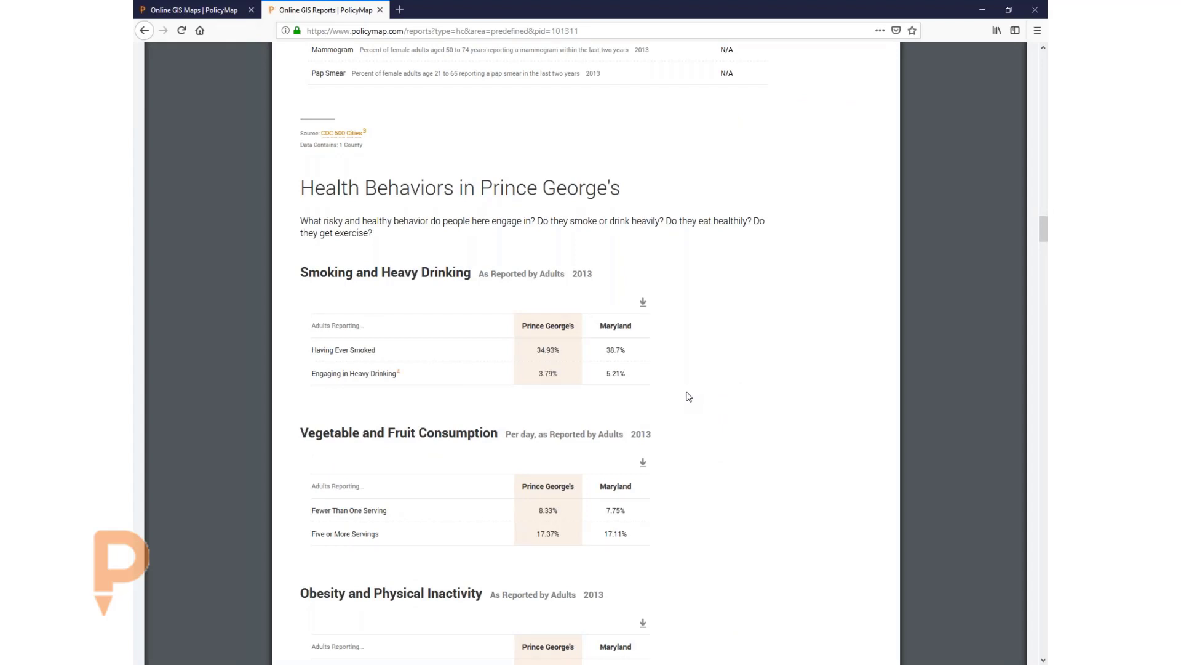
pyautogui.scroll(-2, 689, 397)
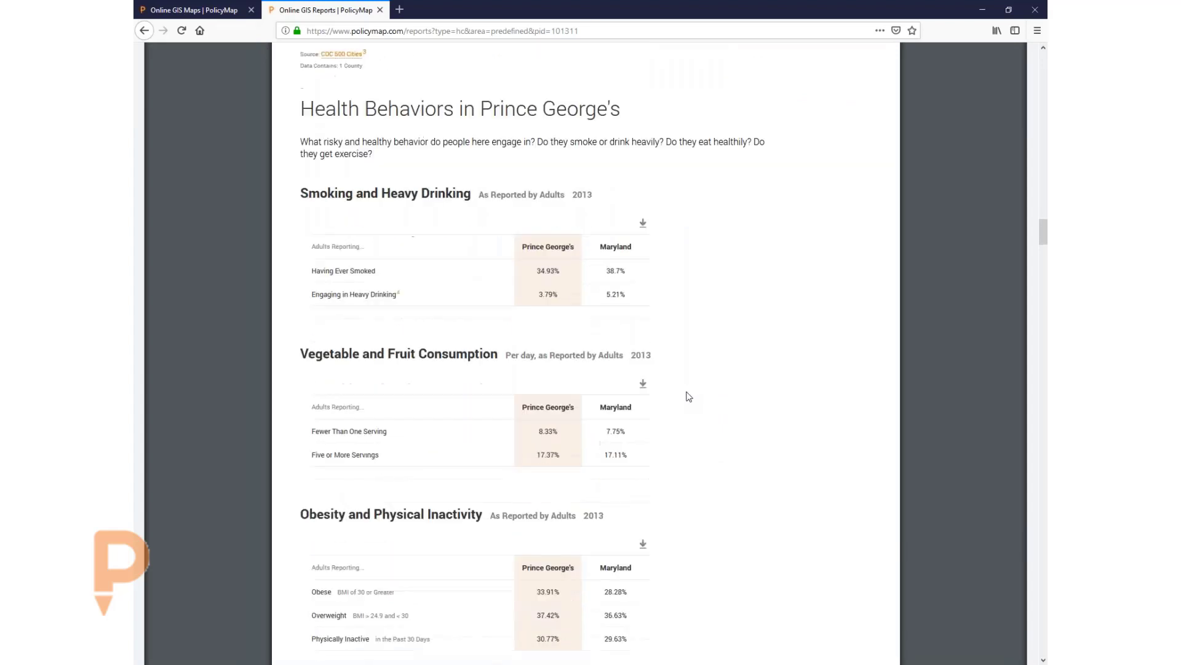
pyautogui.scroll(-6, 688, 396)
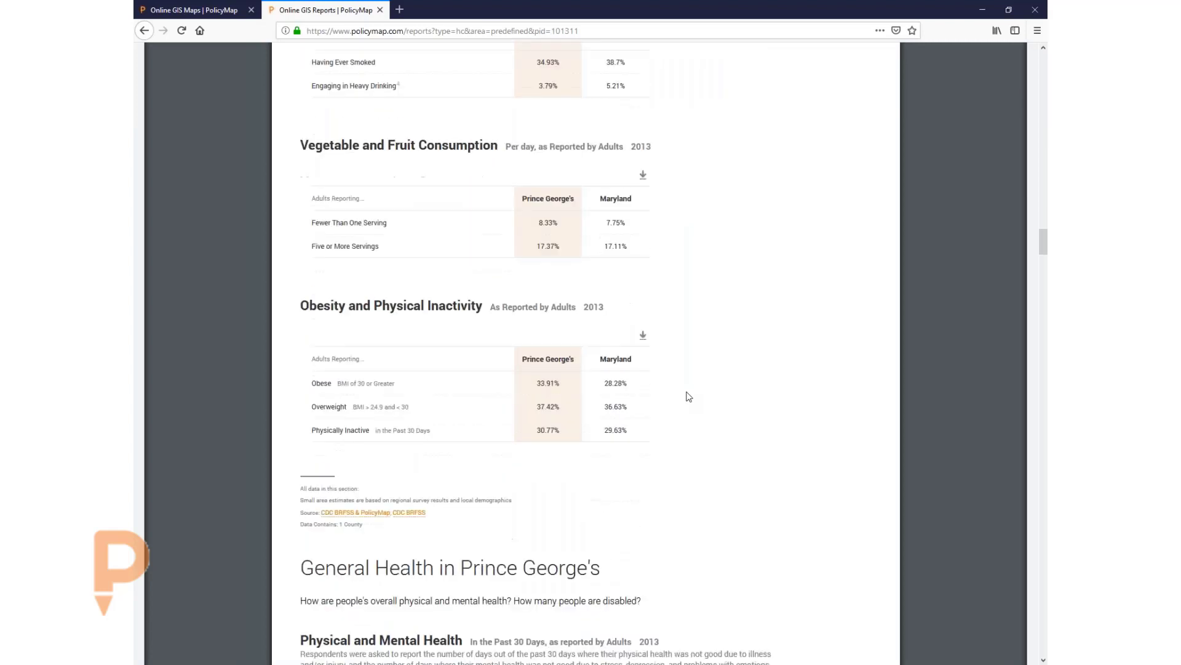
pyautogui.scroll(-6, 688, 396)
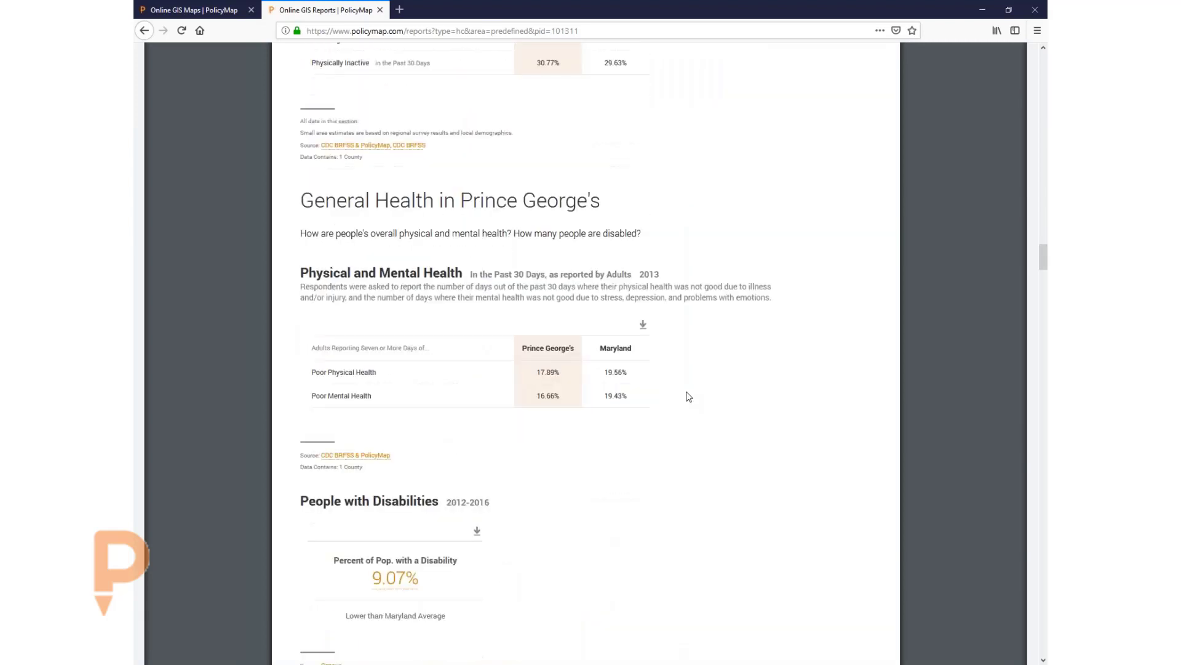
# Examine the Morbidity section's chronic conditions table, cancer incidence chart, HIV cases and new STD cases.
pyautogui.scroll(-6, 689, 397)
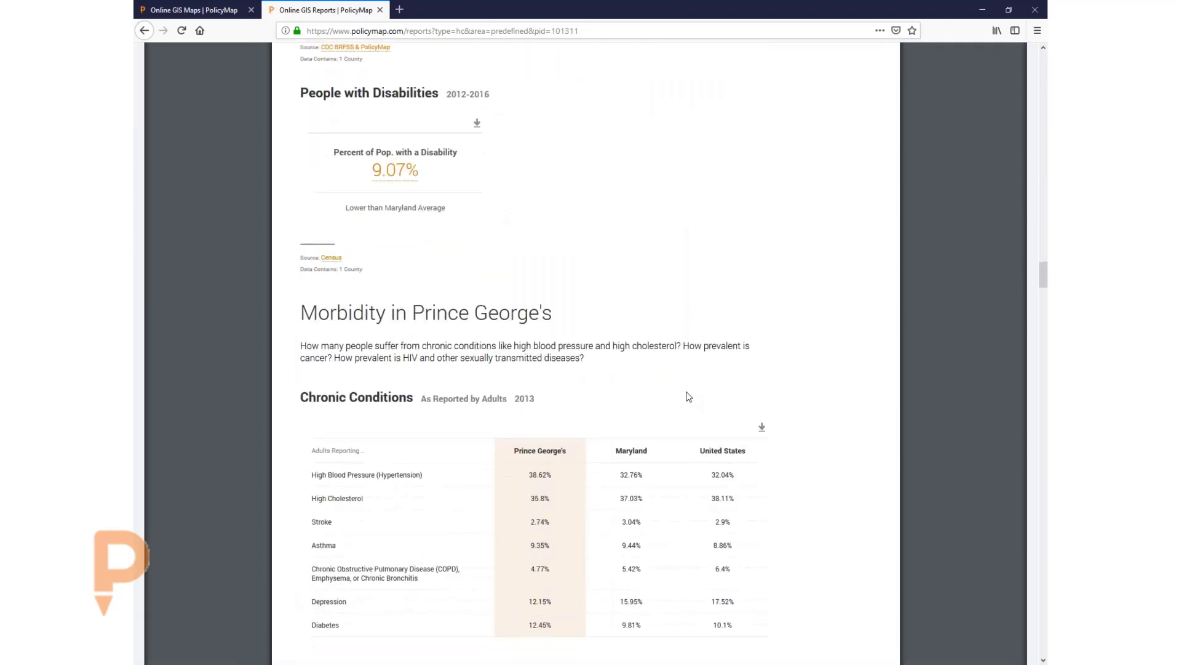
pyautogui.scroll(-6, 688, 396)
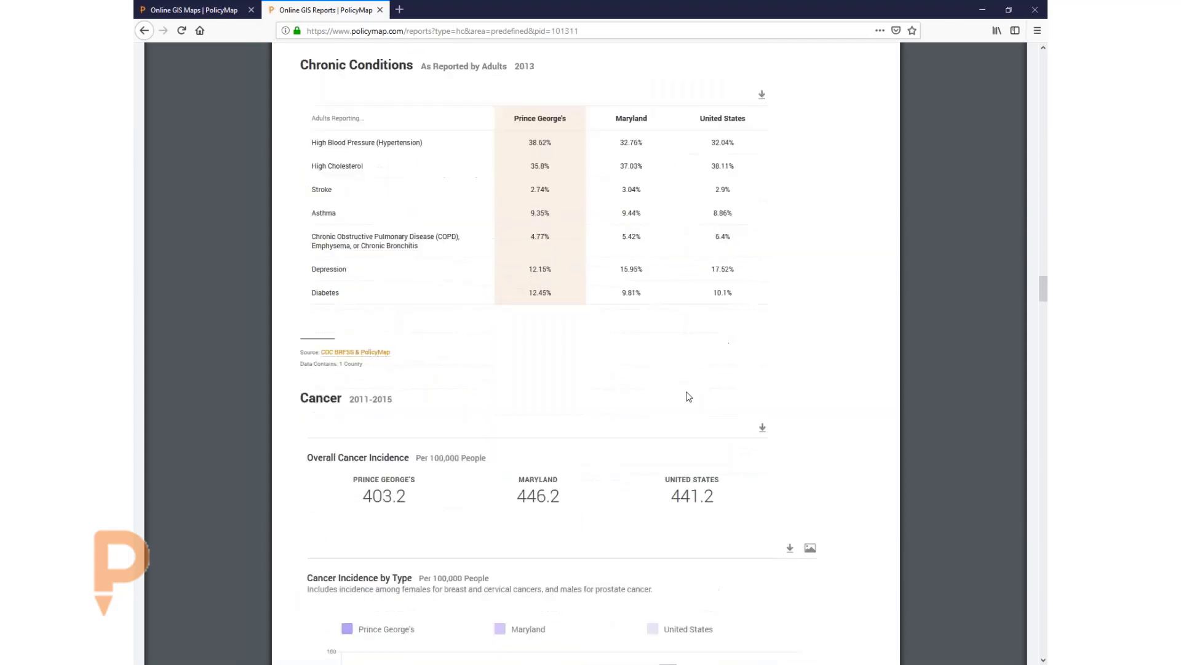
pyautogui.scroll(-3, 689, 396)
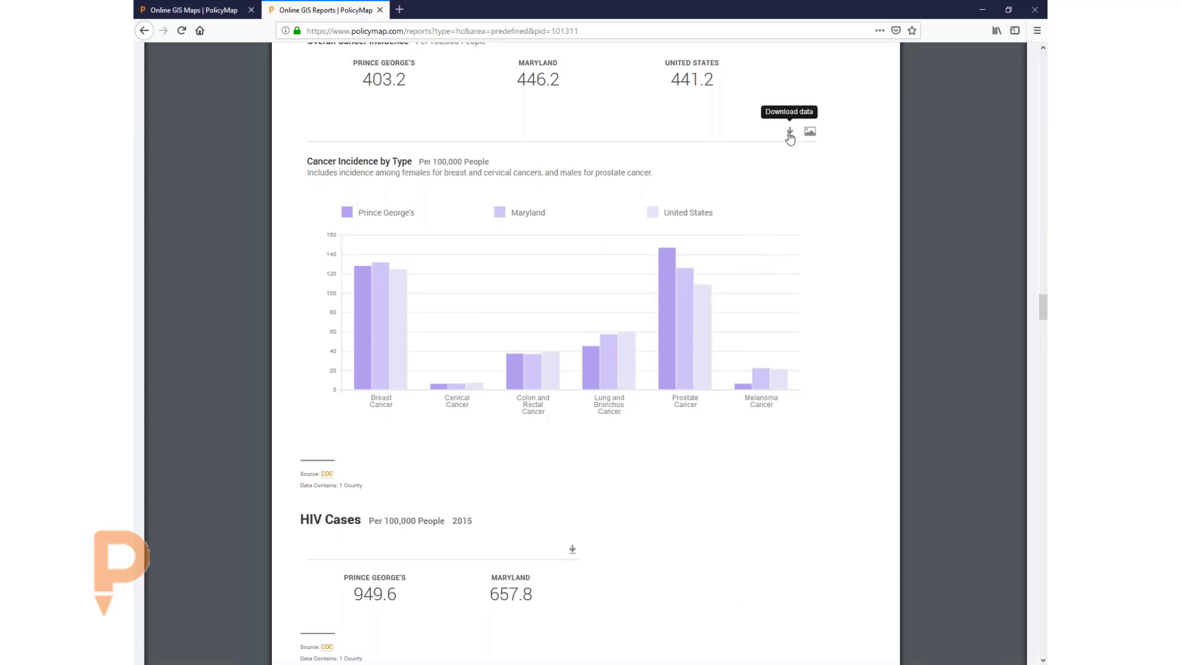
pyautogui.scroll(-5, 756, 285)
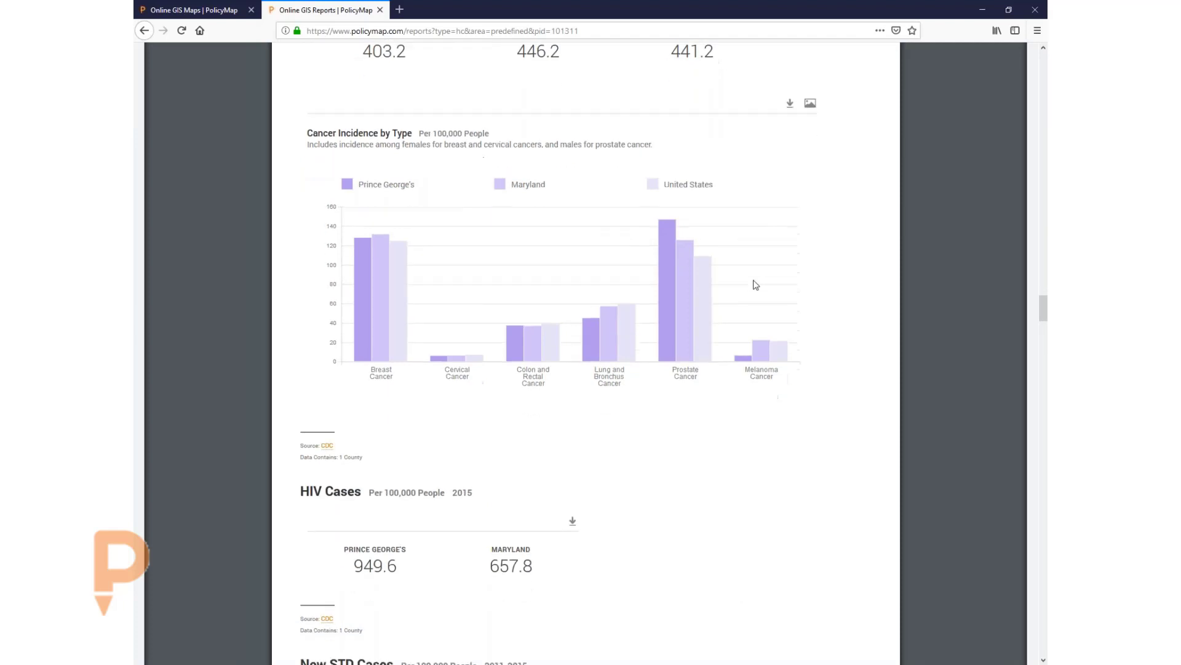
pyautogui.scroll(-9, 757, 284)
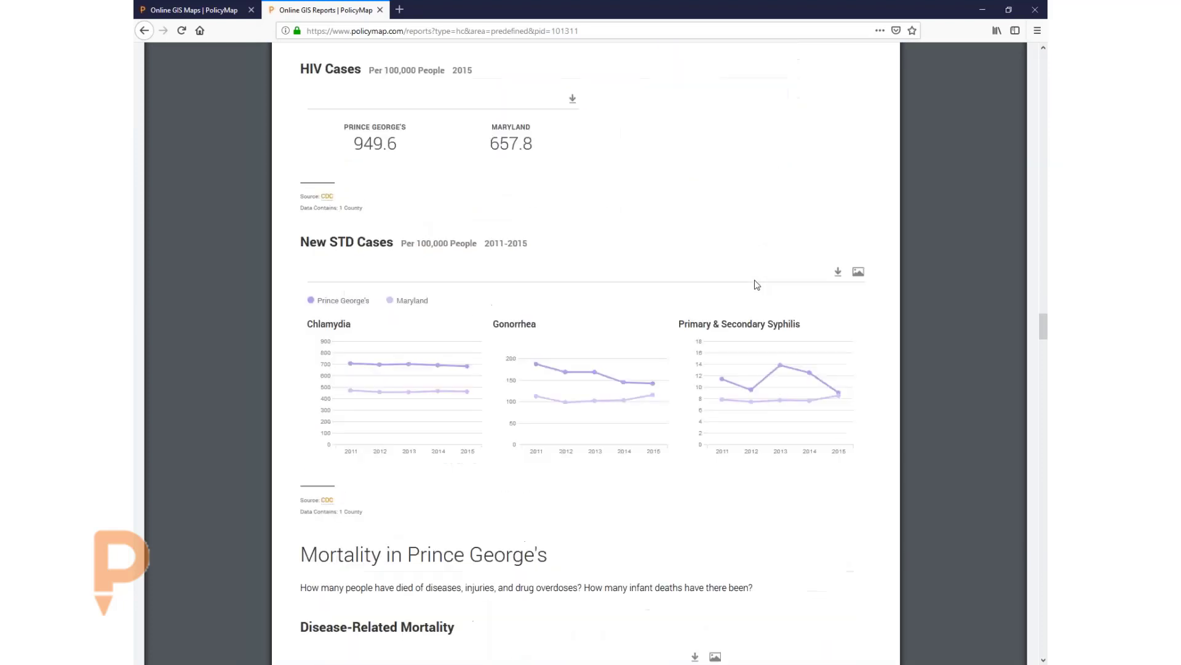
# Review the Mortality section's charts for disease-related, injury-related, drug overdose and infant deaths.
pyautogui.scroll(-6, 757, 284)
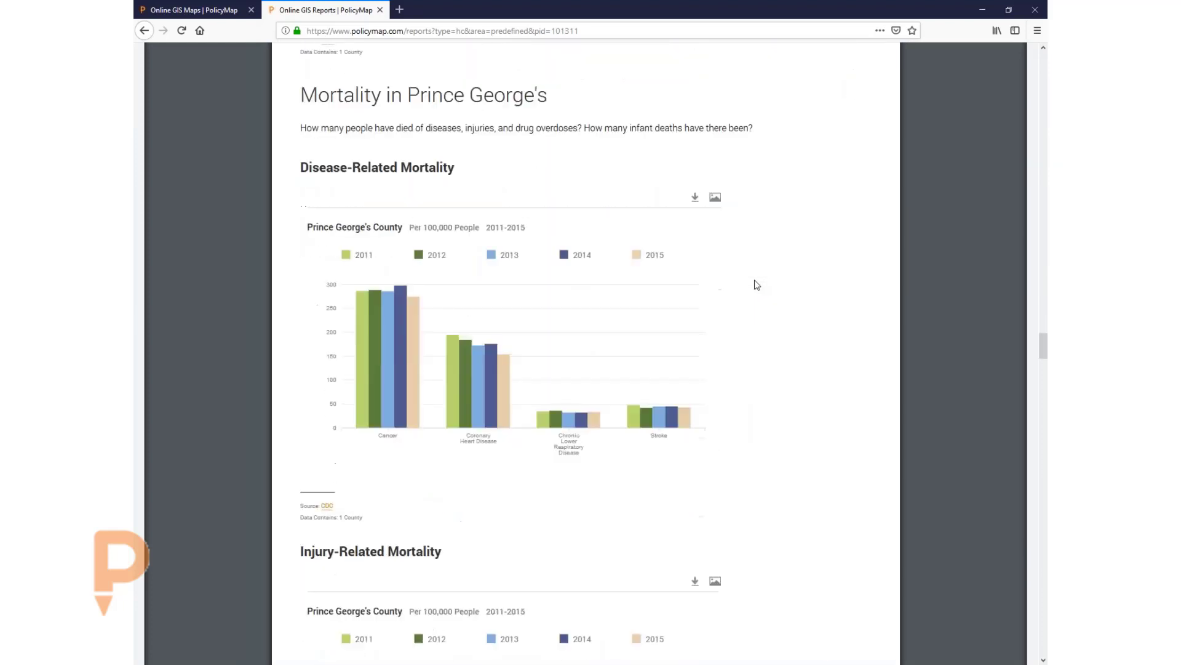
pyautogui.scroll(-7, 757, 285)
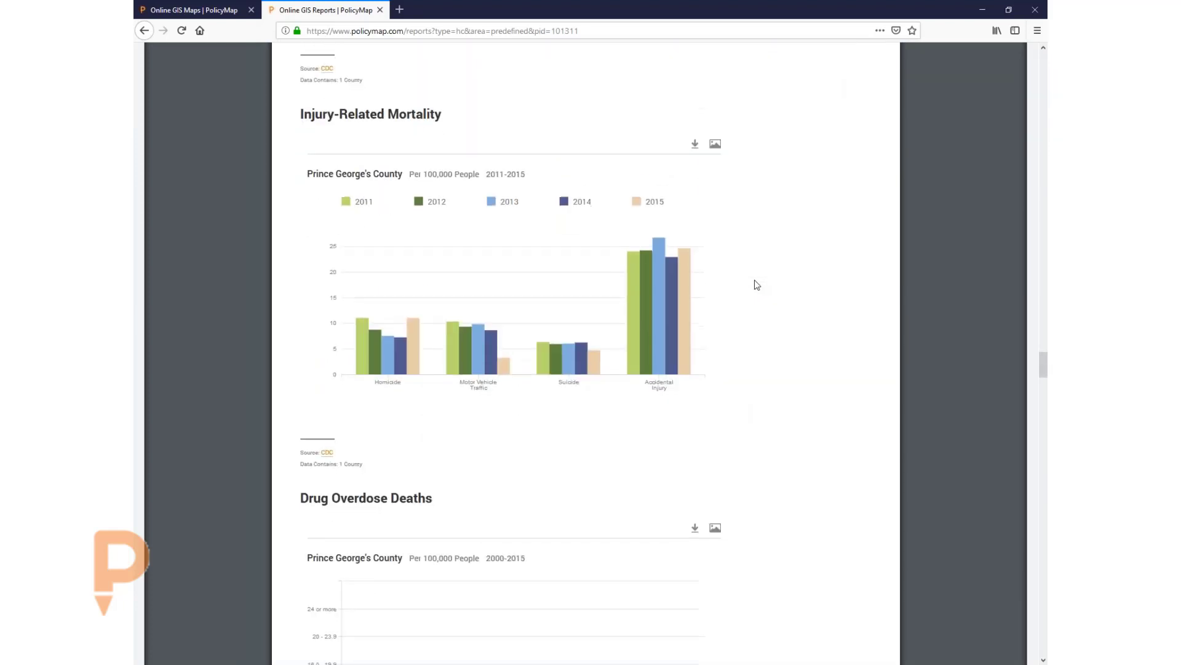
pyautogui.scroll(-7, 757, 285)
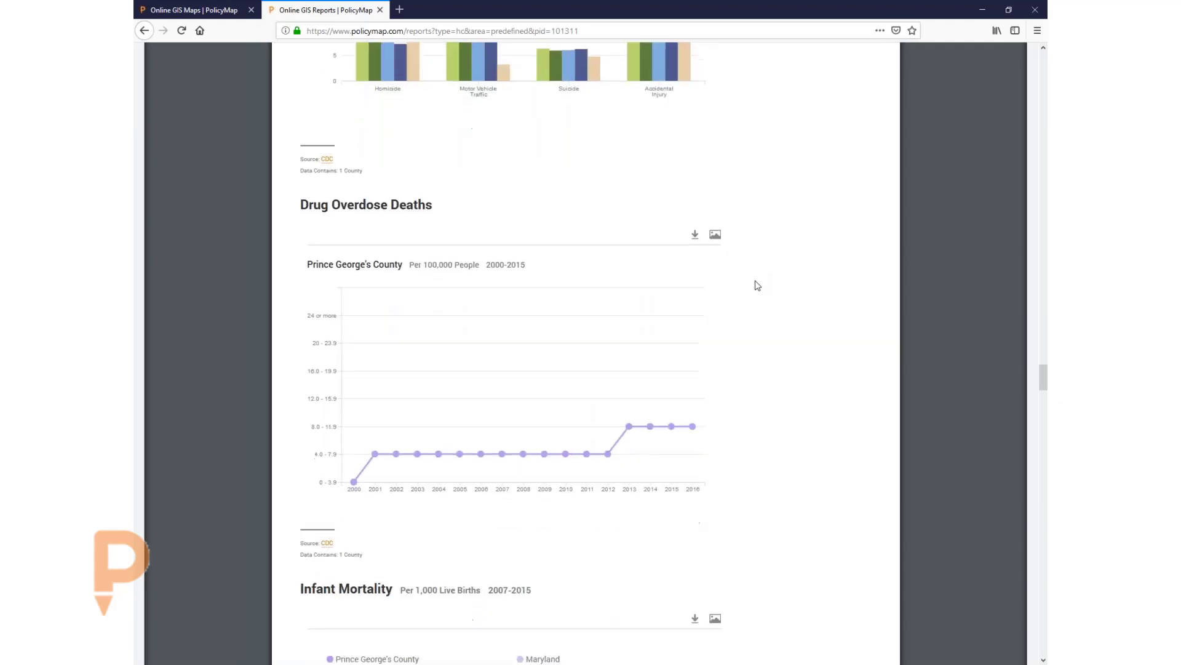
pyautogui.scroll(-1, 757, 286)
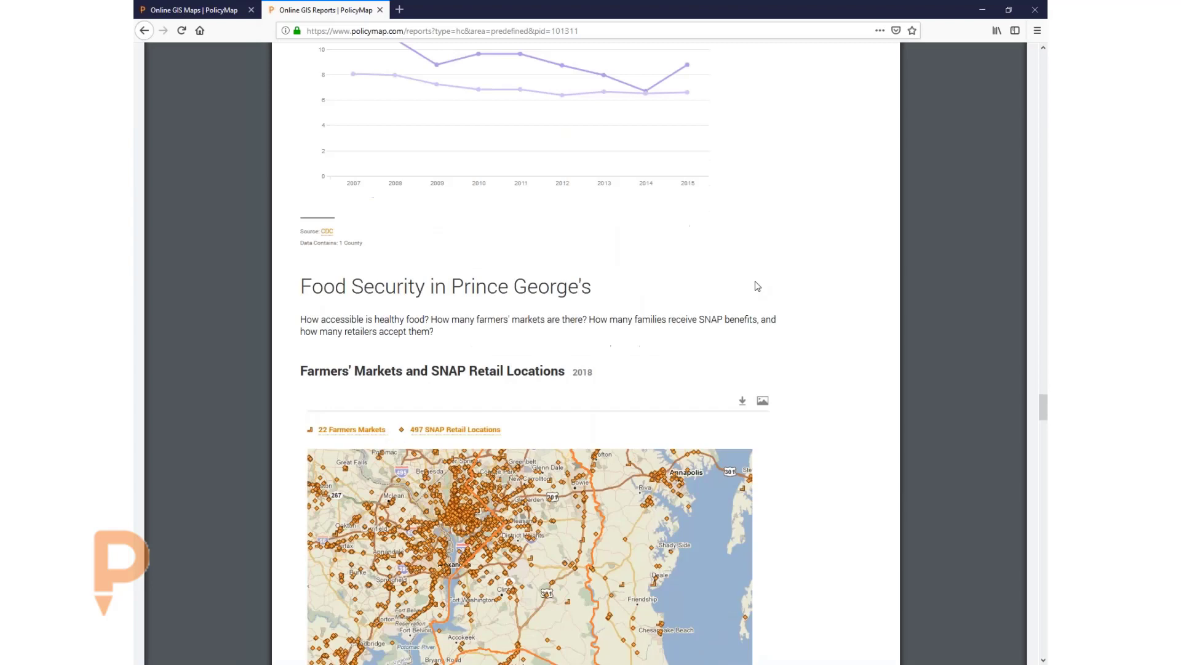
# Examine the Food Security section, covering farmers' markets, SNAP retail locations, SNAP benefits and limited supermarket access.
pyautogui.scroll(-3, 758, 286)
pyautogui.scroll(-5, 758, 286)
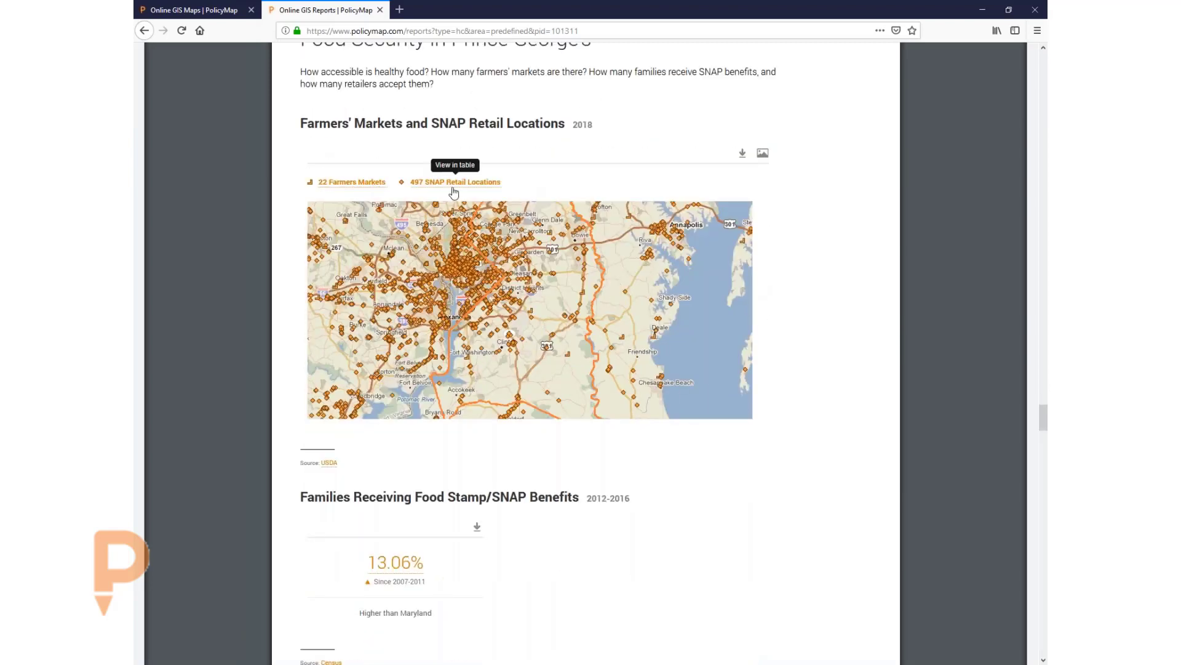
pyautogui.scroll(-3, 492, 425)
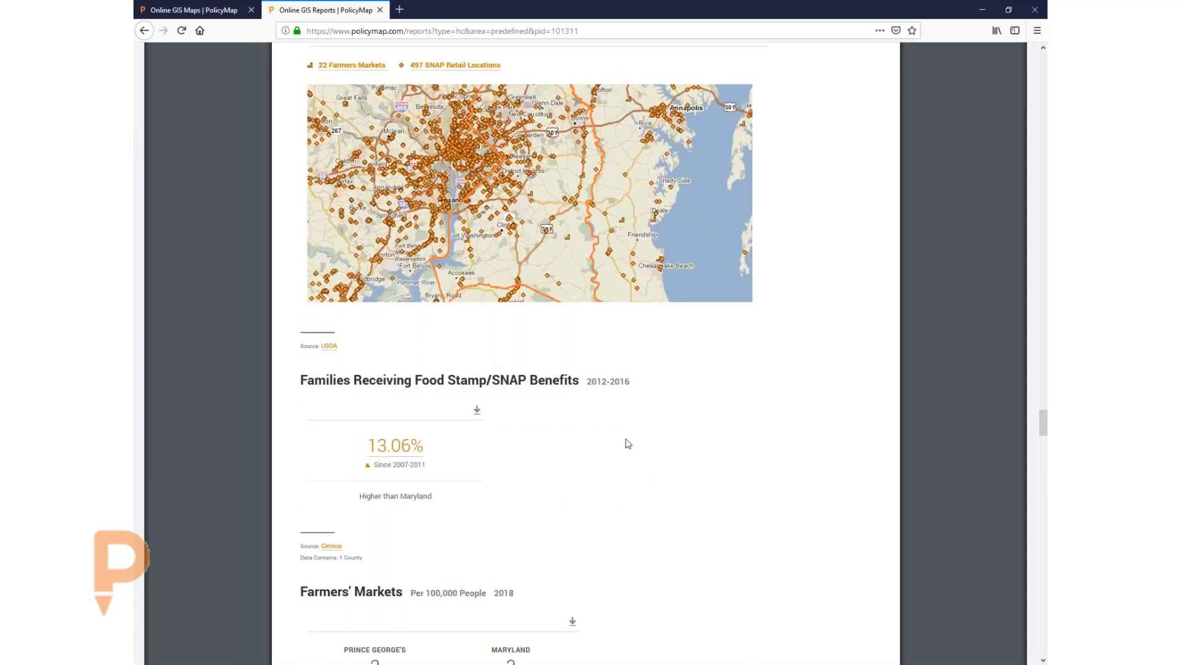
pyautogui.scroll(-6, 628, 443)
pyautogui.scroll(-7, 628, 443)
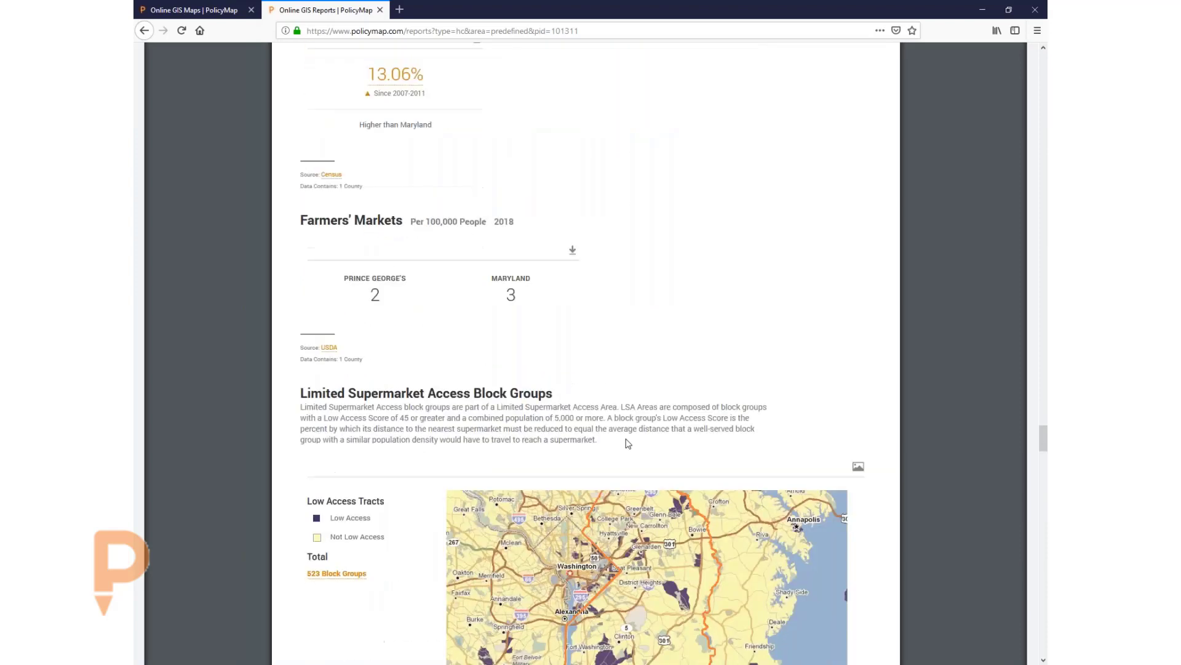
# Review the reported crime, educational attainment and income data under Social Determinants of Health, including households by income bracket.
pyautogui.scroll(-13, 627, 443)
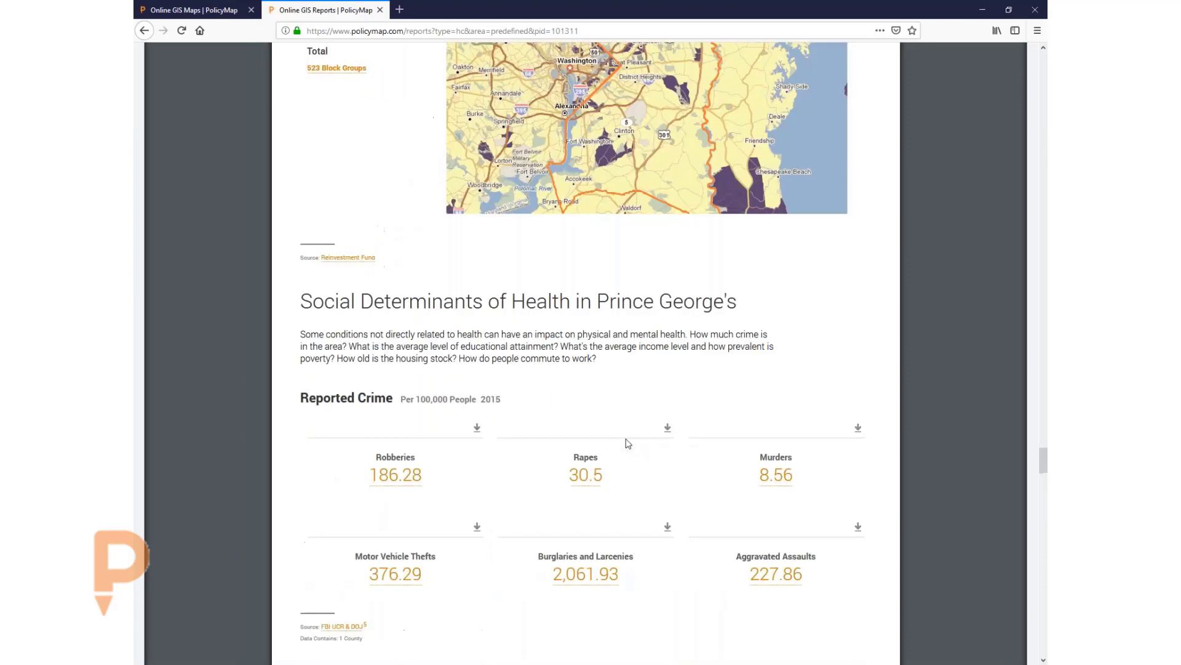
pyautogui.scroll(-6, 627, 443)
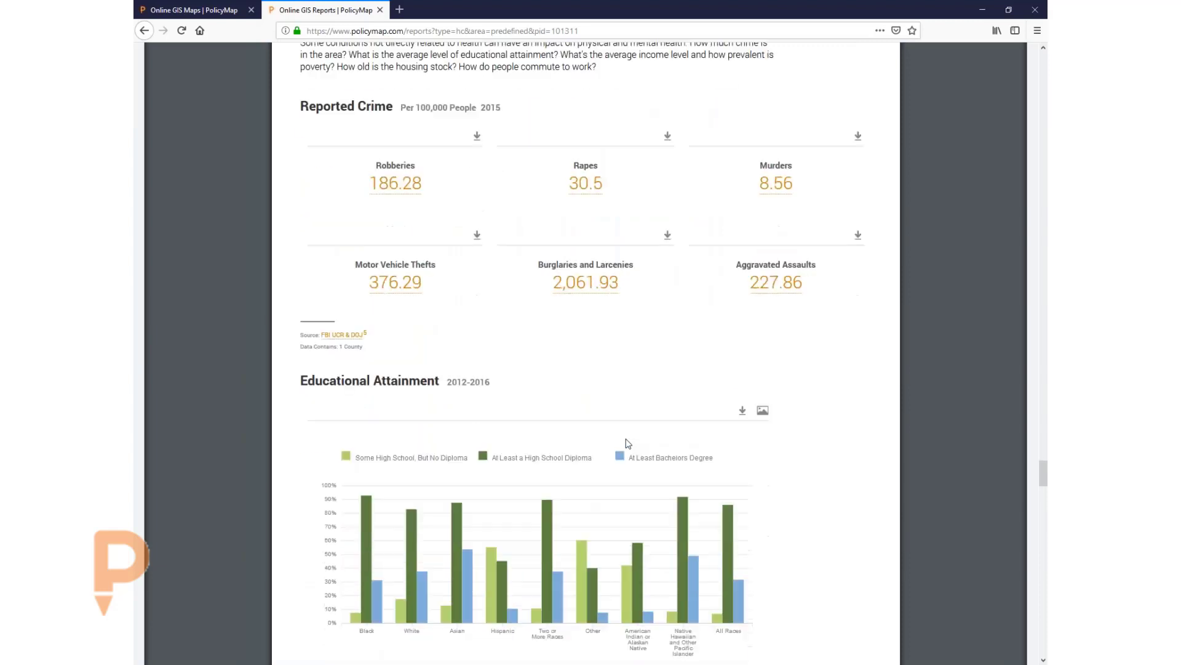
pyautogui.scroll(-6, 618, 455)
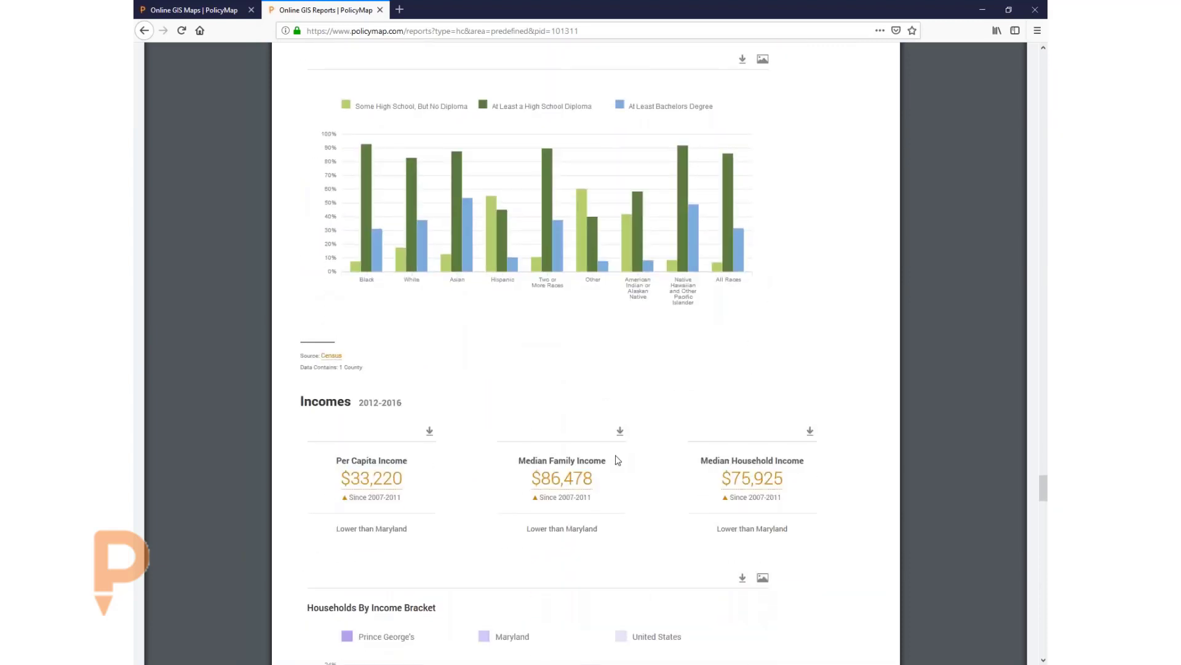
pyautogui.scroll(-9, 618, 460)
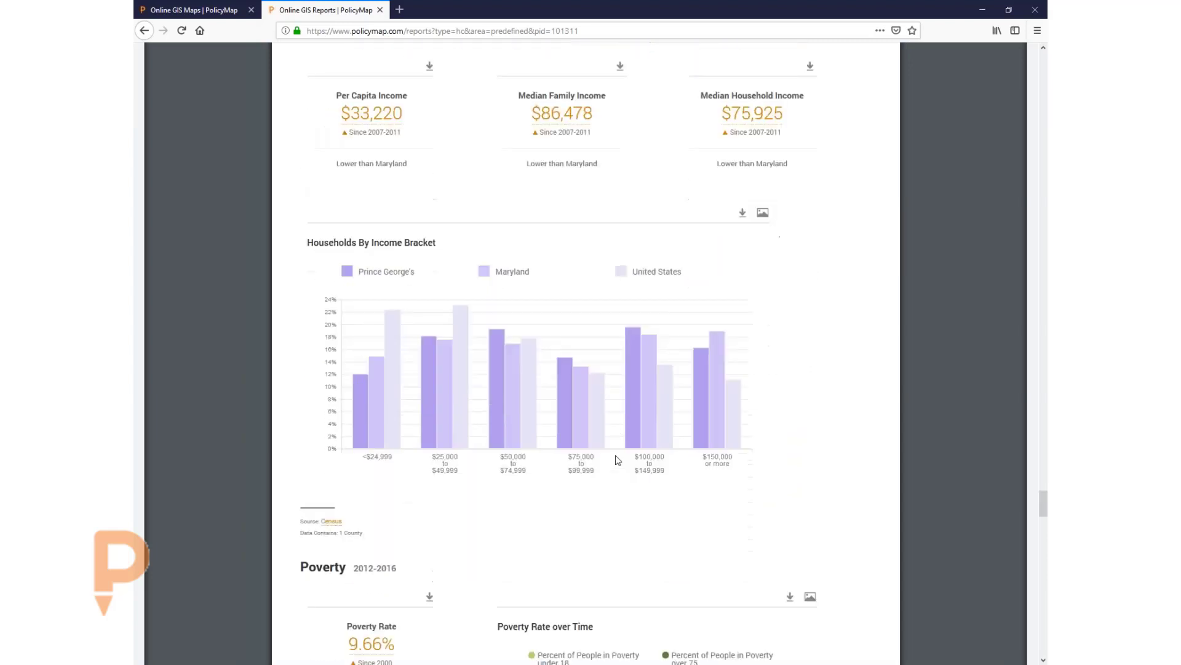
pyautogui.scroll(-1, 618, 460)
pyautogui.moveTo(434, 389)
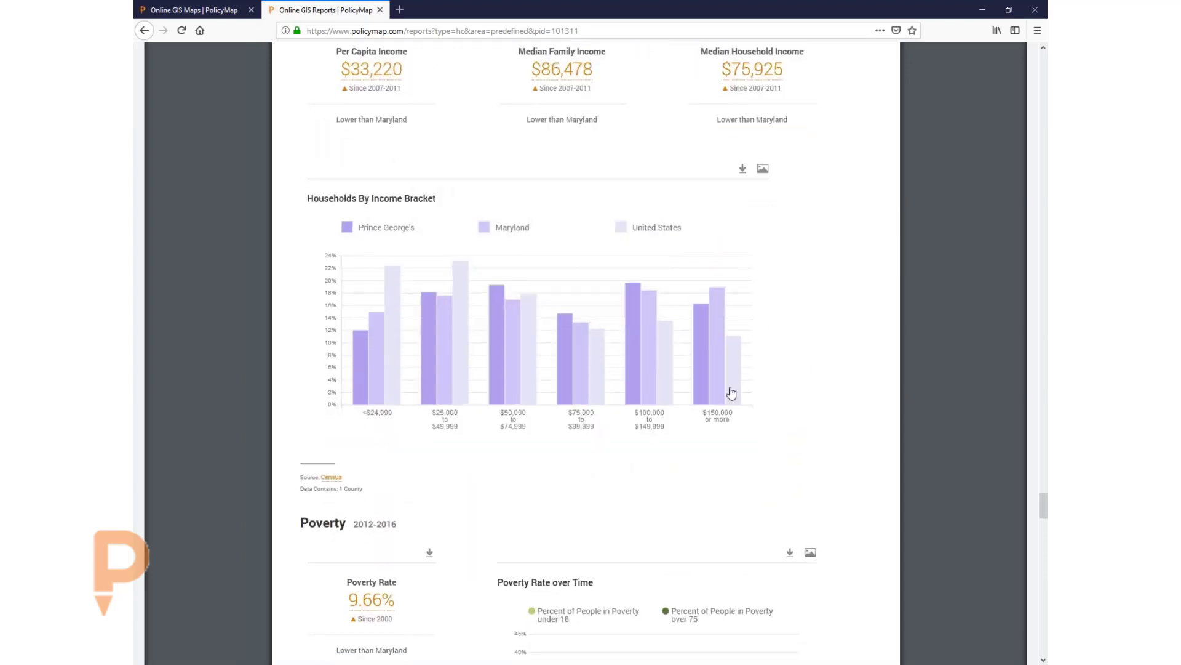
# Examine the poverty rate charts over time and by race, and the annual unemployment trends.
pyautogui.scroll(-4, 747, 393)
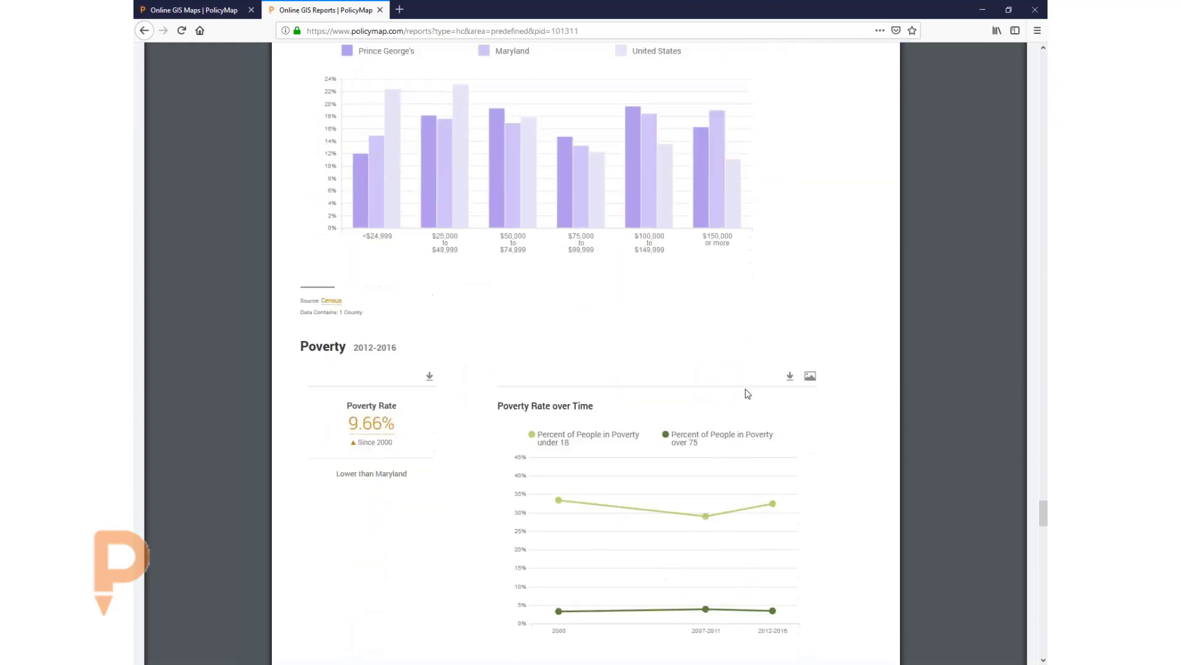
pyautogui.scroll(-8, 746, 393)
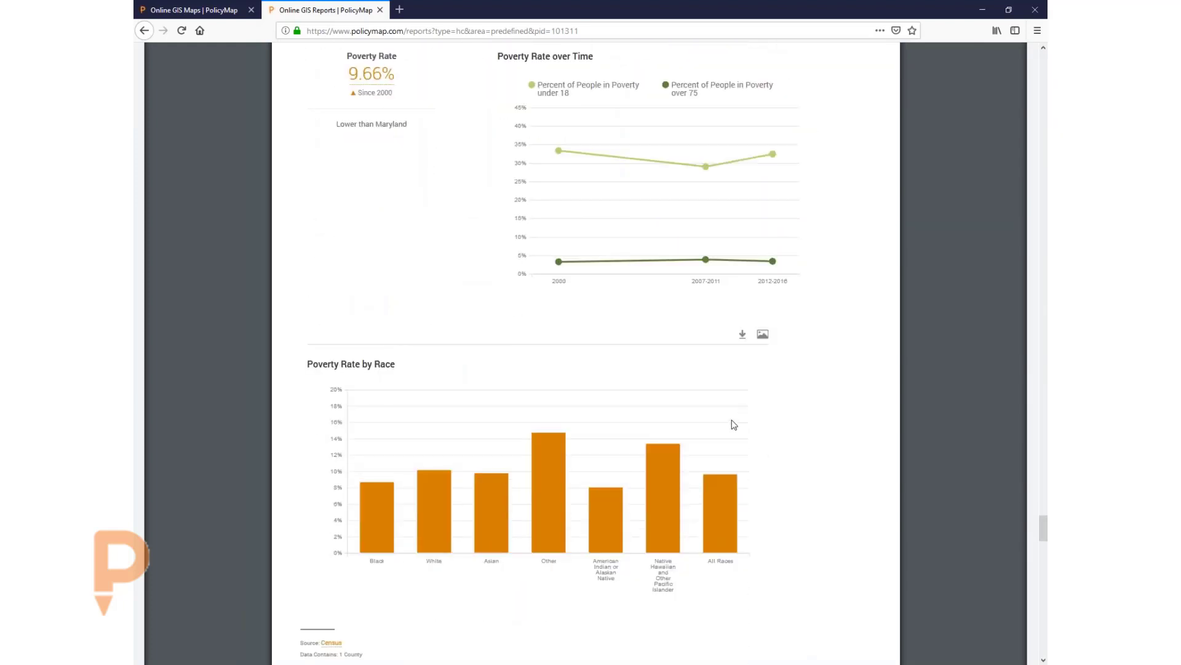
pyautogui.scroll(-4, 734, 424)
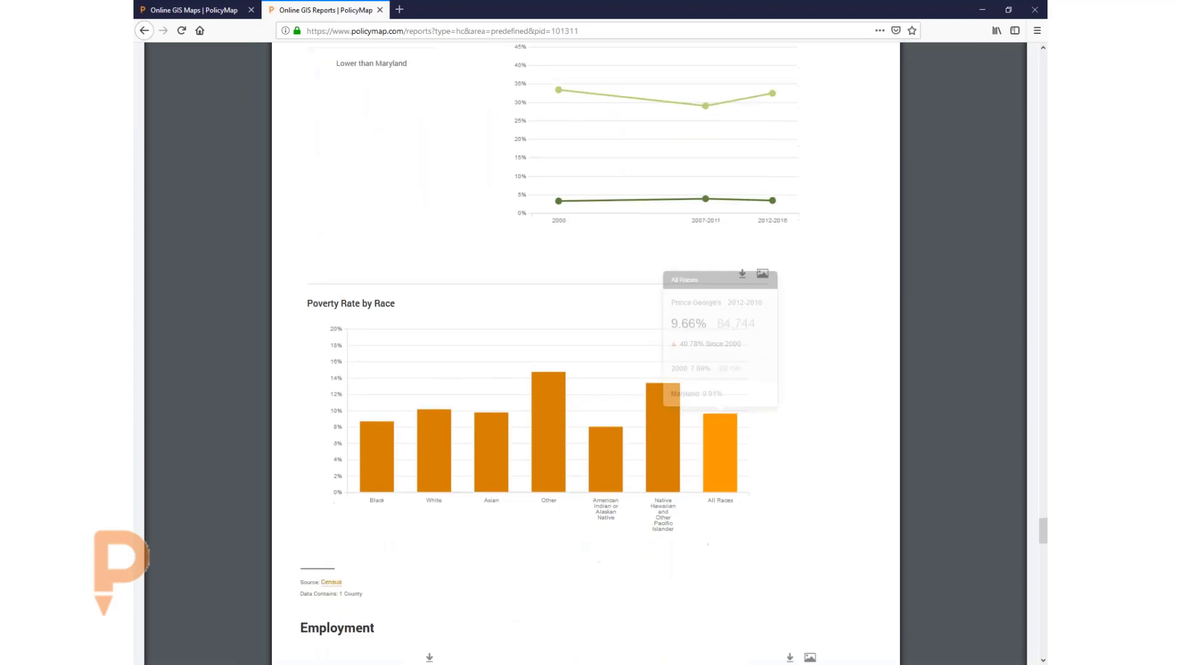
pyautogui.scroll(-4, 737, 424)
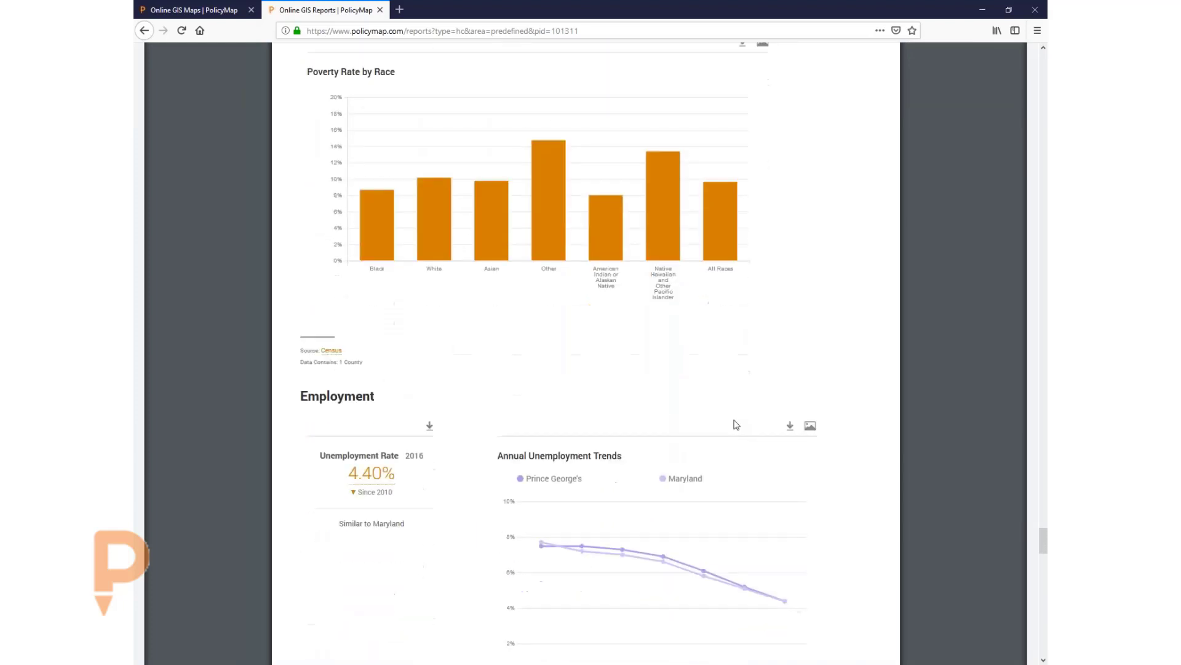
pyautogui.scroll(-8, 736, 425)
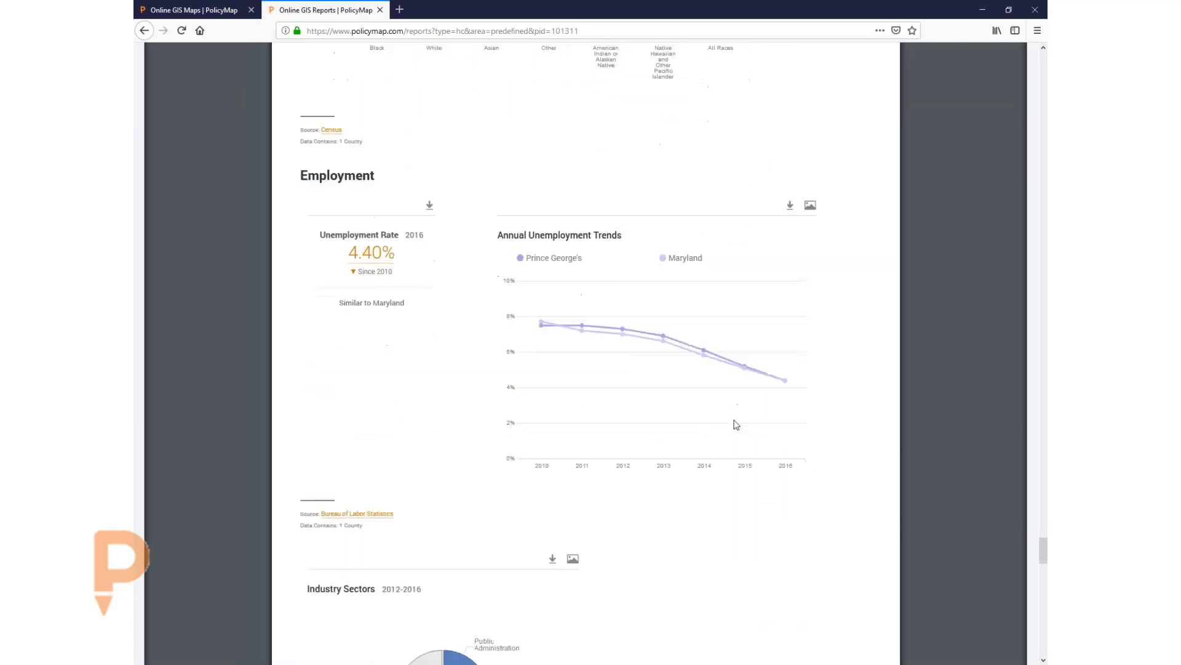
# Review the Industry Sectors chart and the Housing data on housing stock, median year built and homeownership.
pyautogui.scroll(-4, 735, 423)
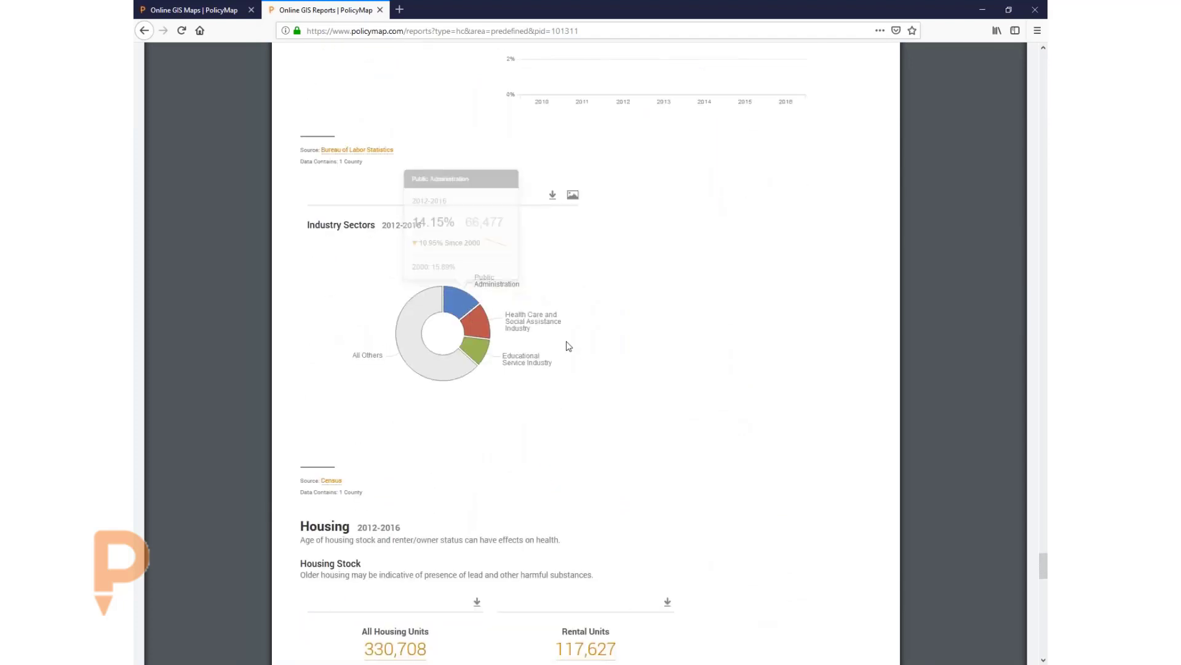
pyautogui.scroll(-1, 580, 349)
pyautogui.scroll(-12, 580, 349)
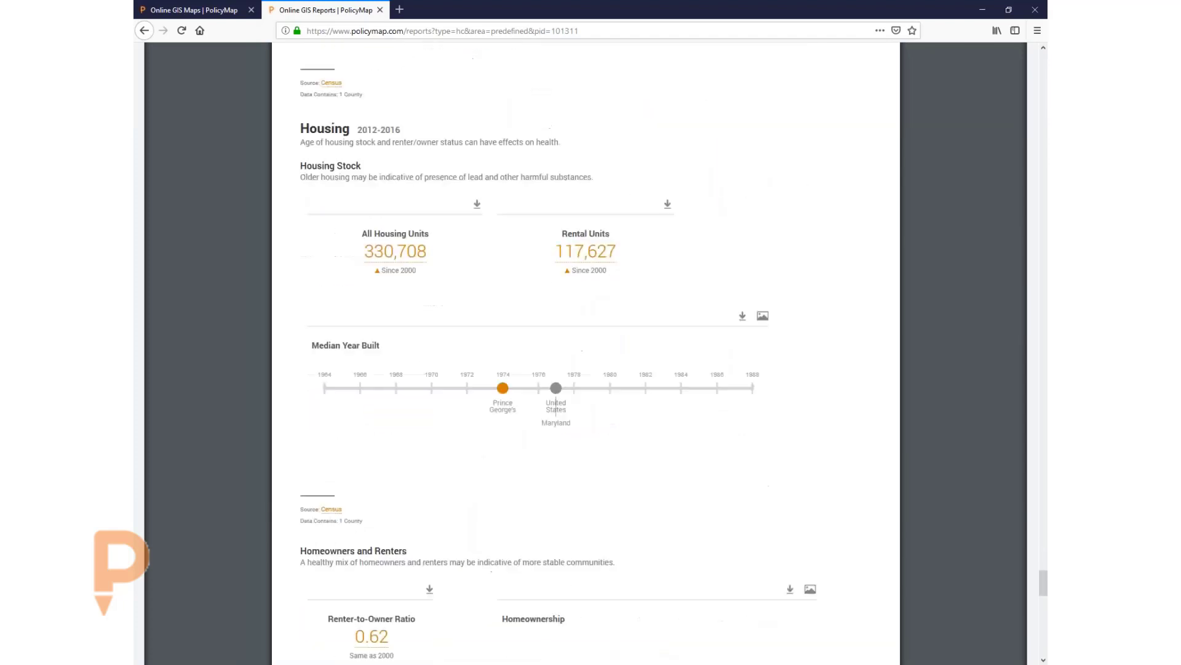
pyautogui.scroll(-4, 580, 349)
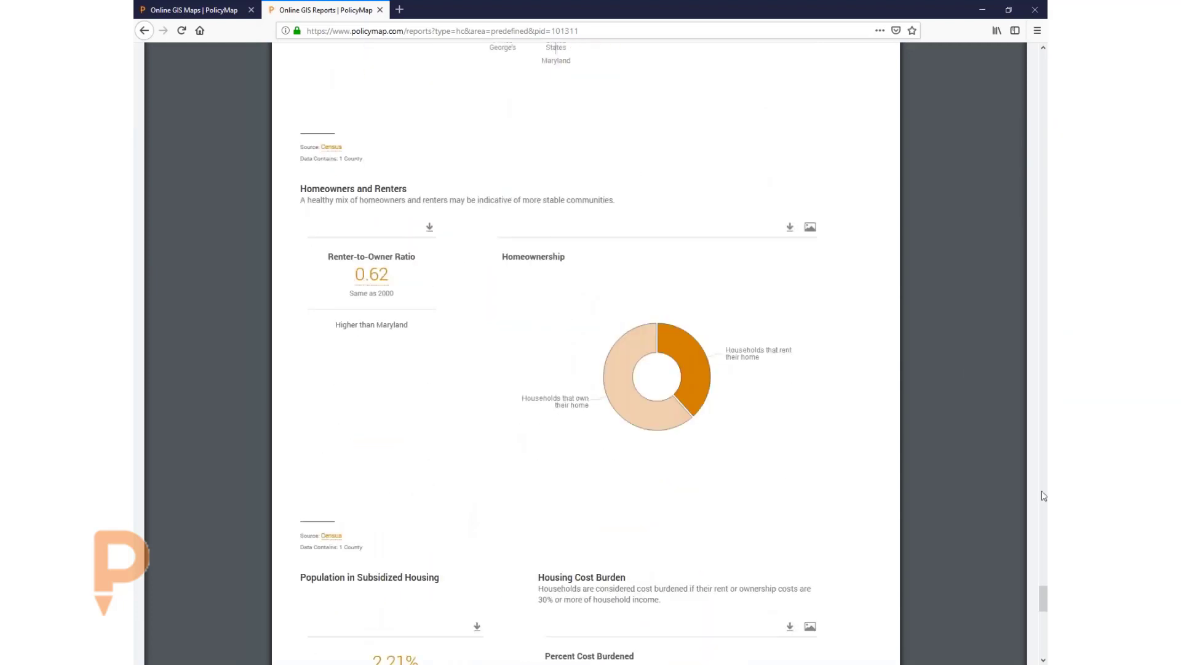
# Return to the start of the health report and reopen the page for choosing a report type and location.
pyautogui.moveTo(1044, 589); pyautogui.dragTo(1035, 35)
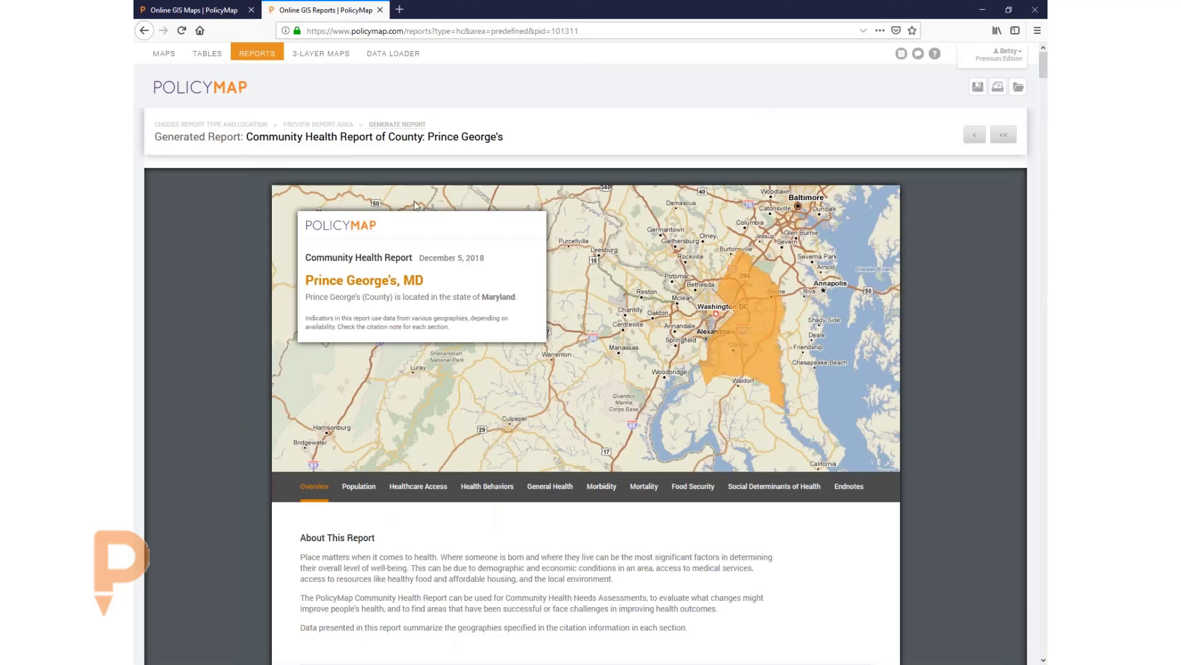
pyautogui.click(259, 54)
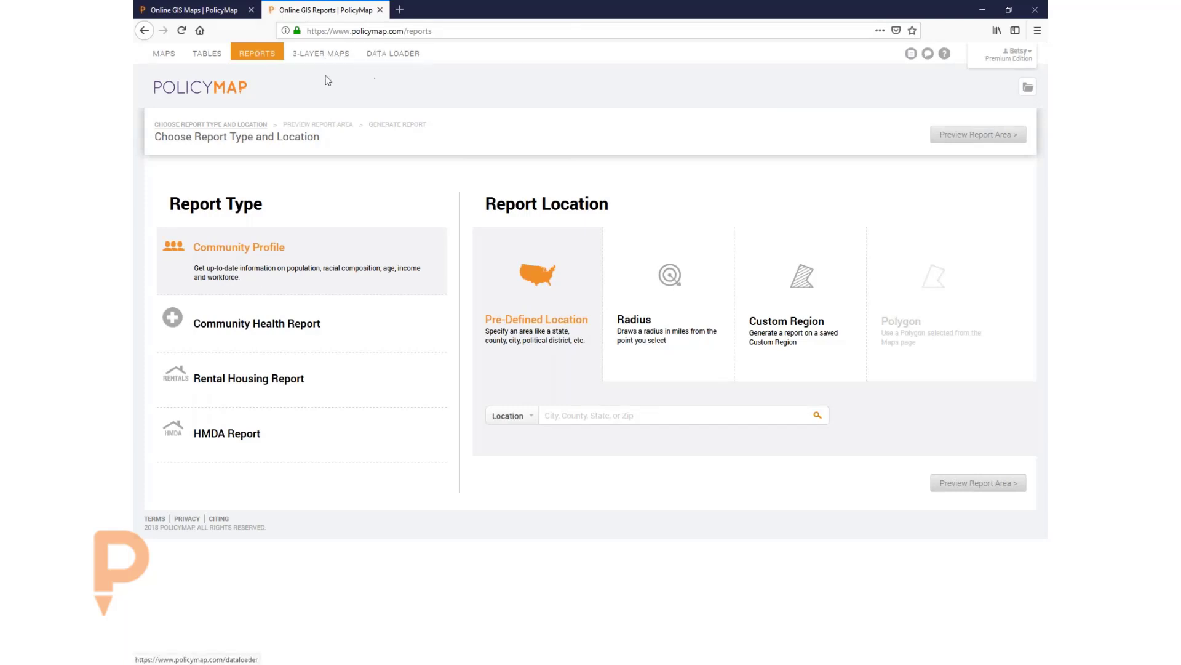
# Switch from reports to the map and load the Life Expectancy at Birth health data layer.
pyautogui.click(164, 54)
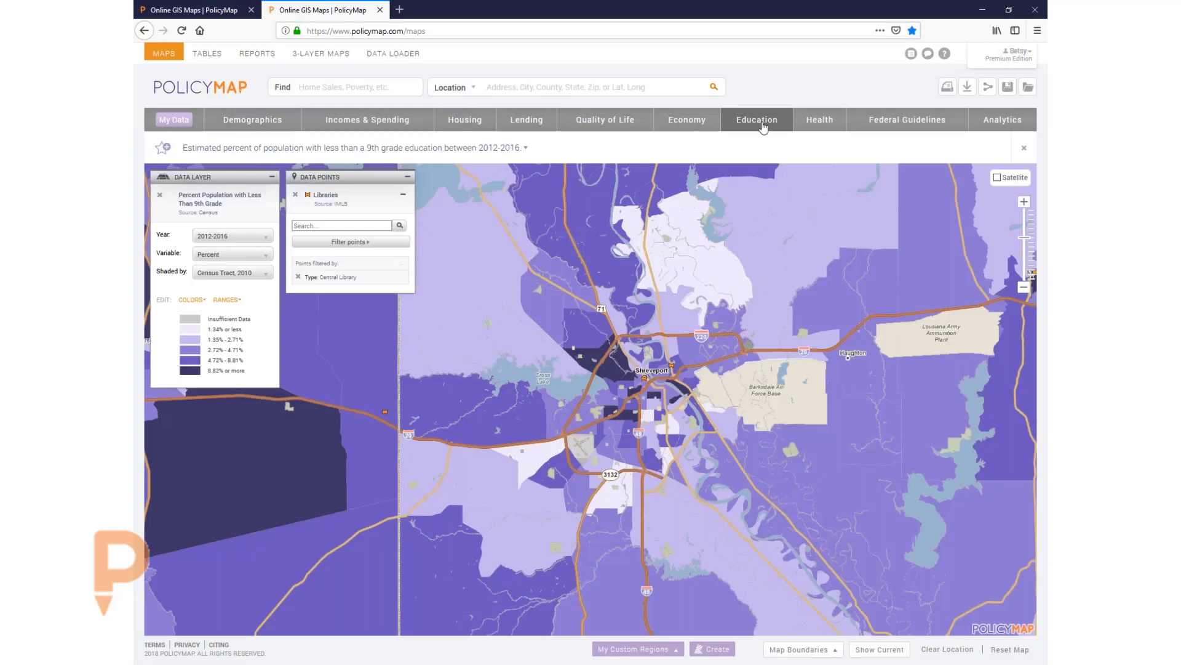
pyautogui.click(819, 123)
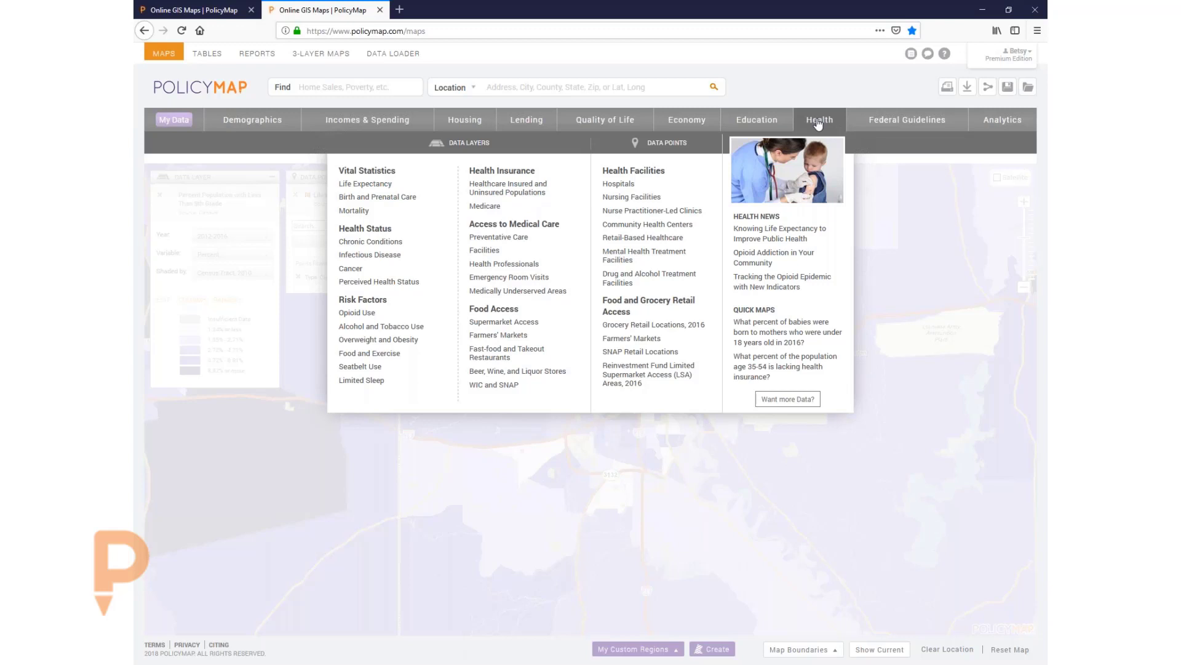
pyautogui.moveTo(395, 189)
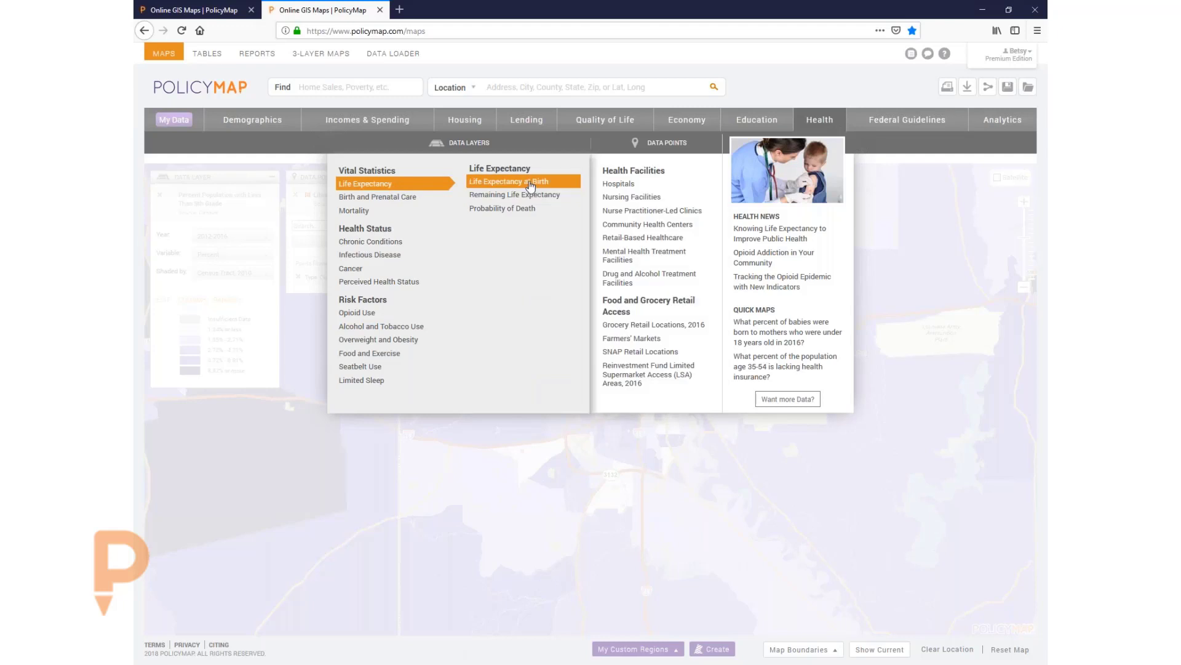
pyautogui.moveTo(532, 198)
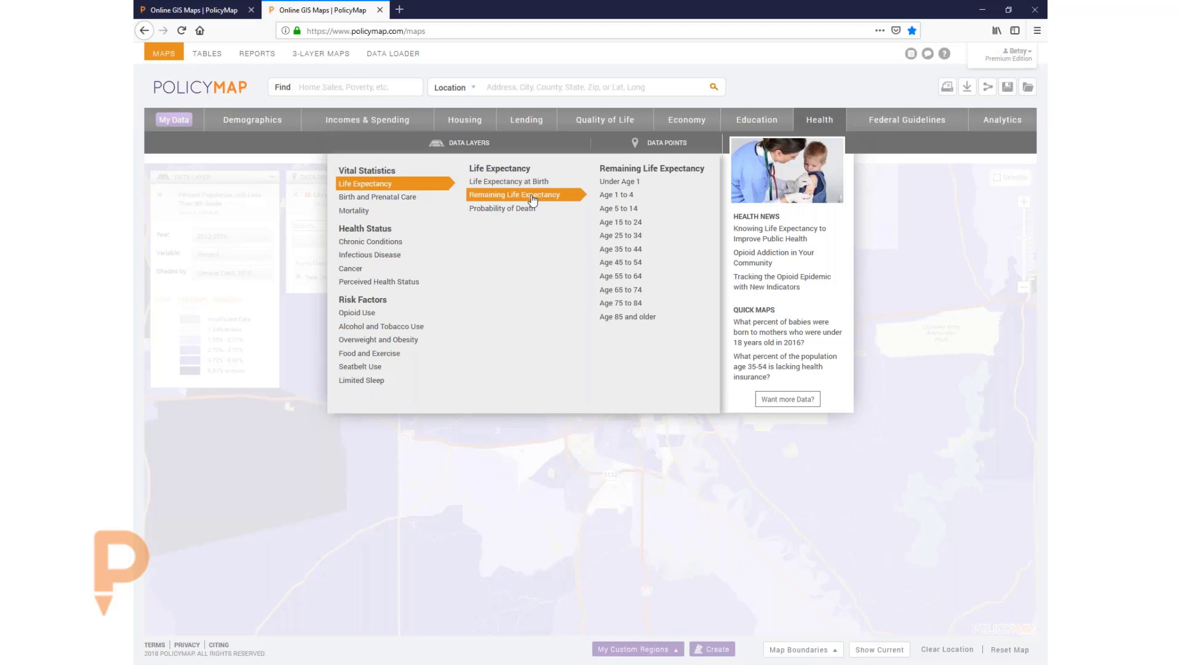
pyautogui.click(536, 185)
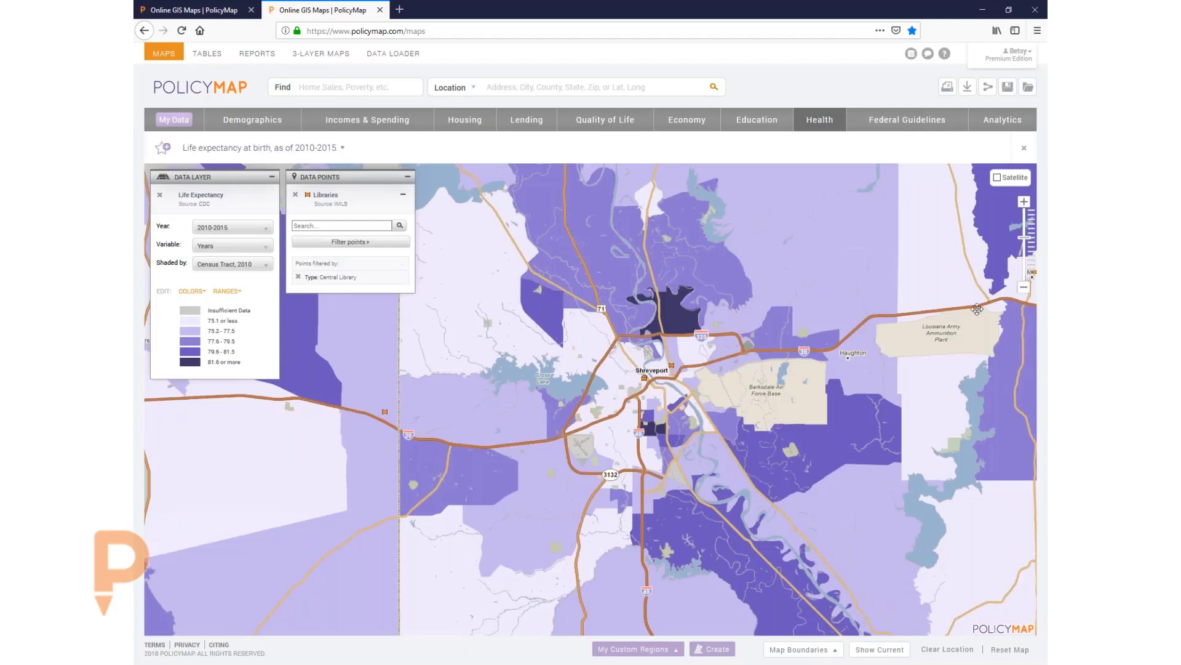
# Inspect the life expectancy values of neighbouring high and low census tracts south of central Shreveport, closing each pop-up.
pyautogui.click(1024, 202)
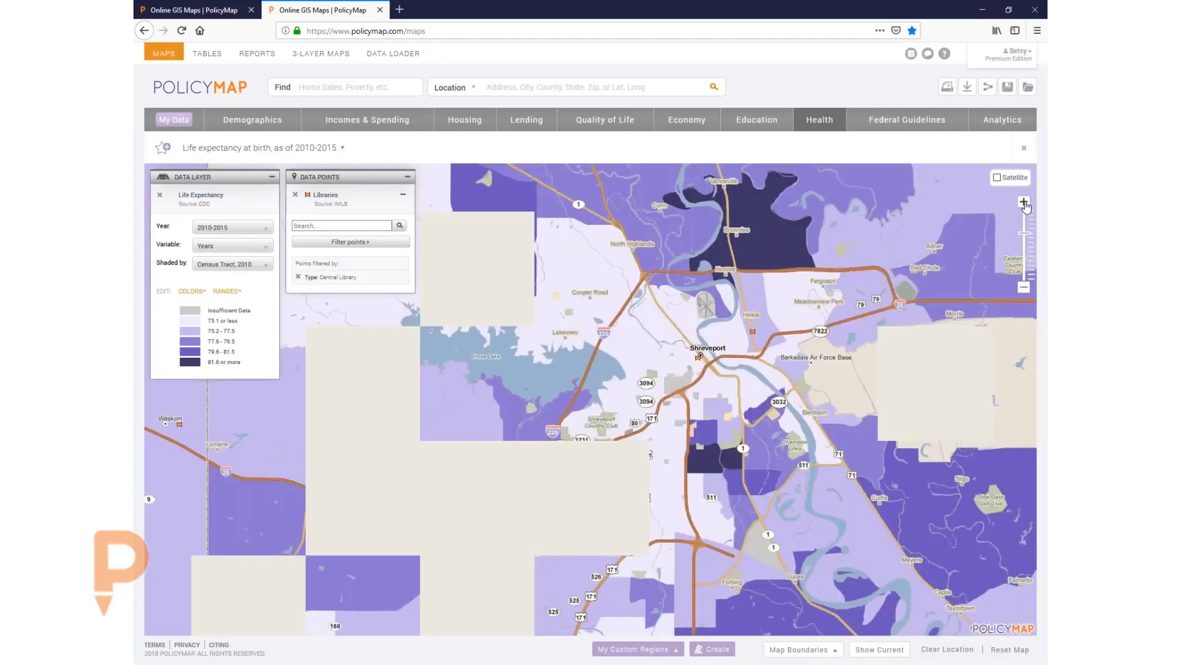
pyautogui.click(718, 455)
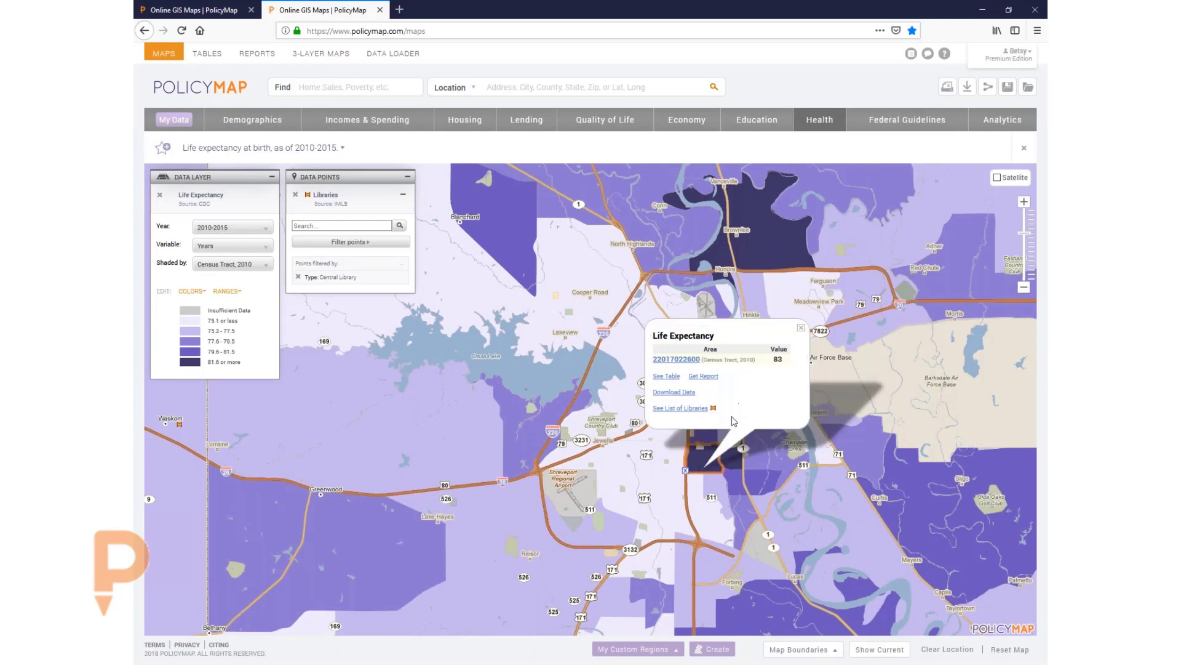
pyautogui.click(801, 327)
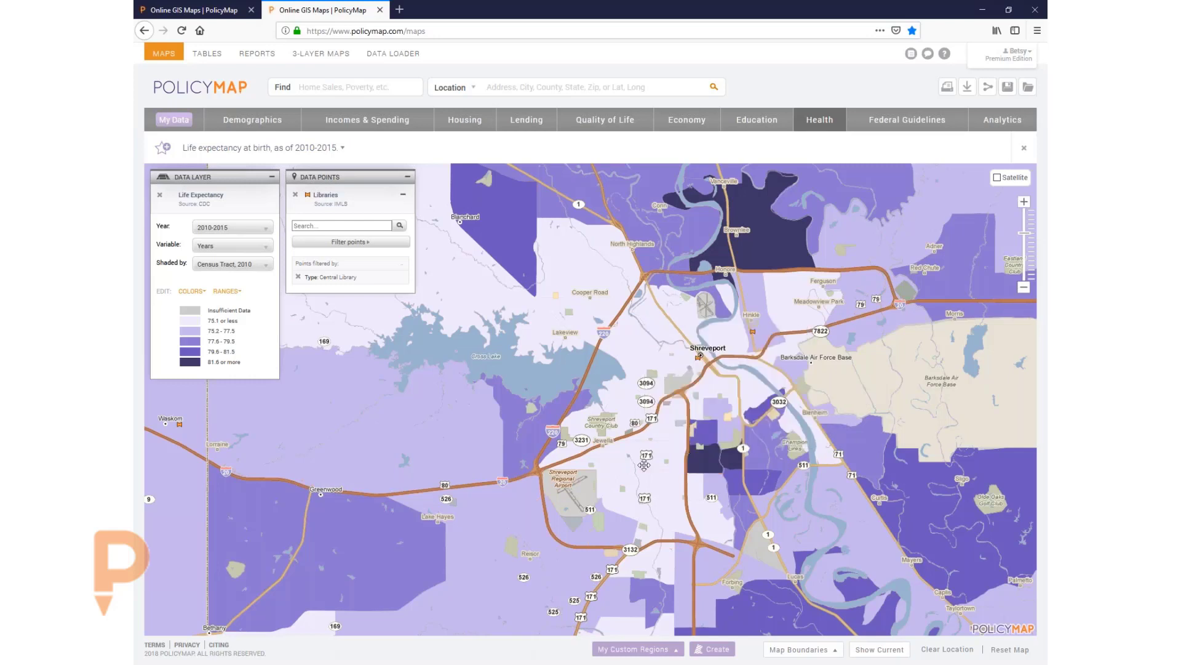
pyautogui.click(608, 472)
pyautogui.click(709, 337)
pyautogui.moveTo(706, 467); pyautogui.dragTo(706, 466)
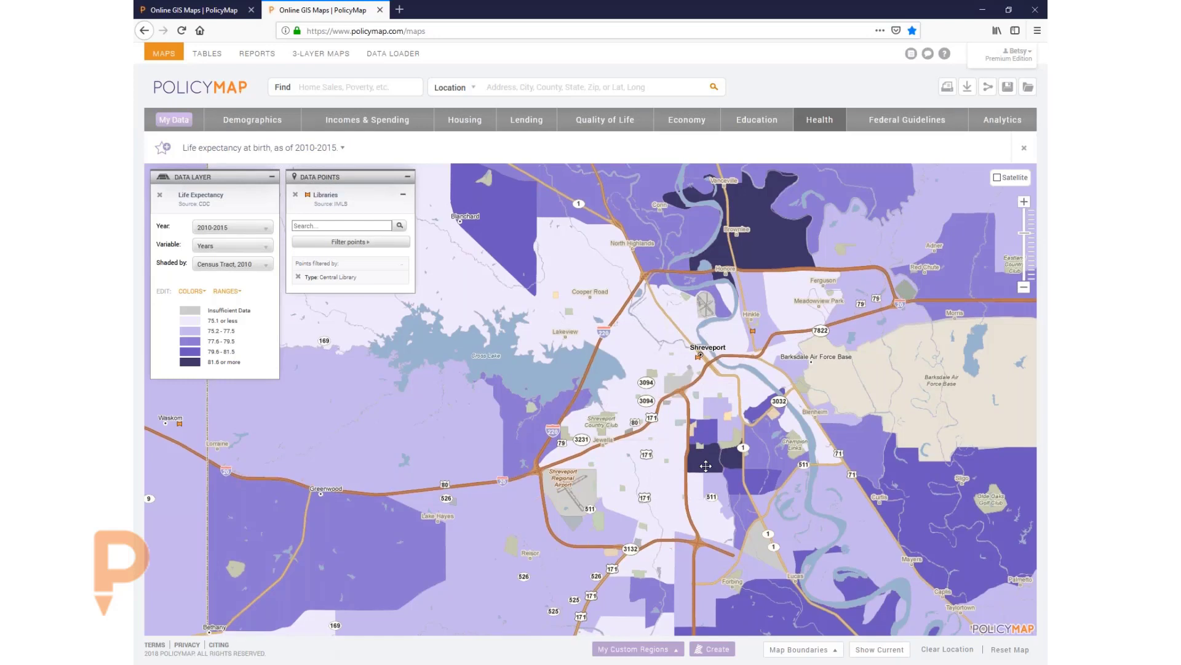
pyautogui.click(706, 466)
pyautogui.click(667, 470)
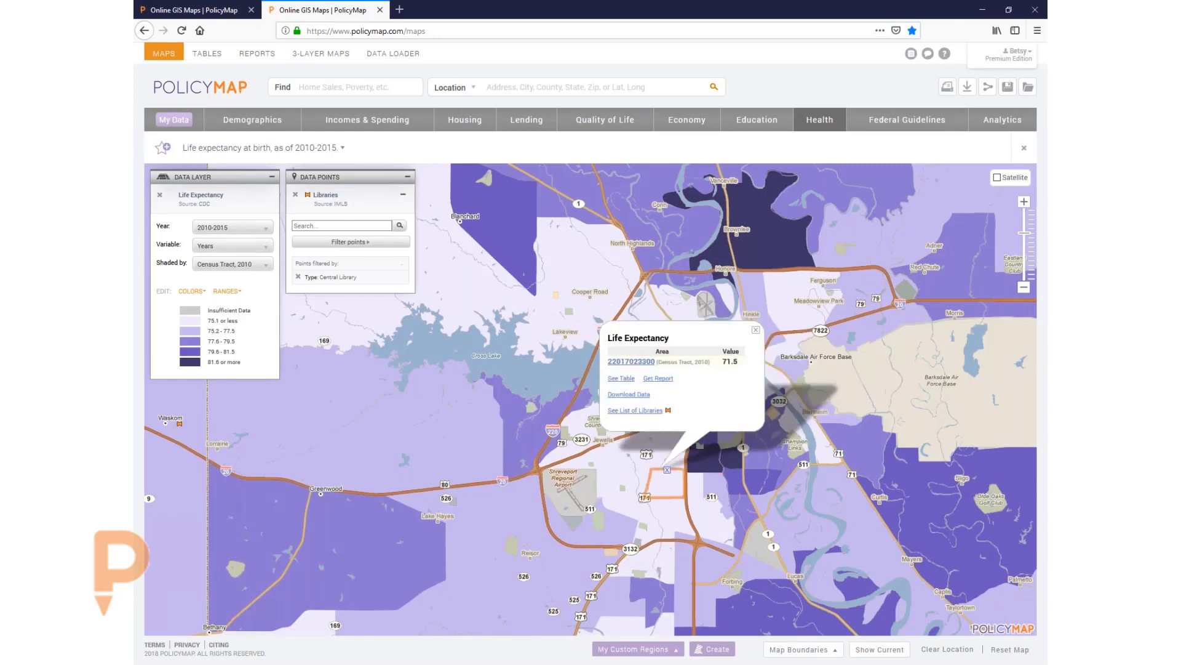
pyautogui.click(627, 479)
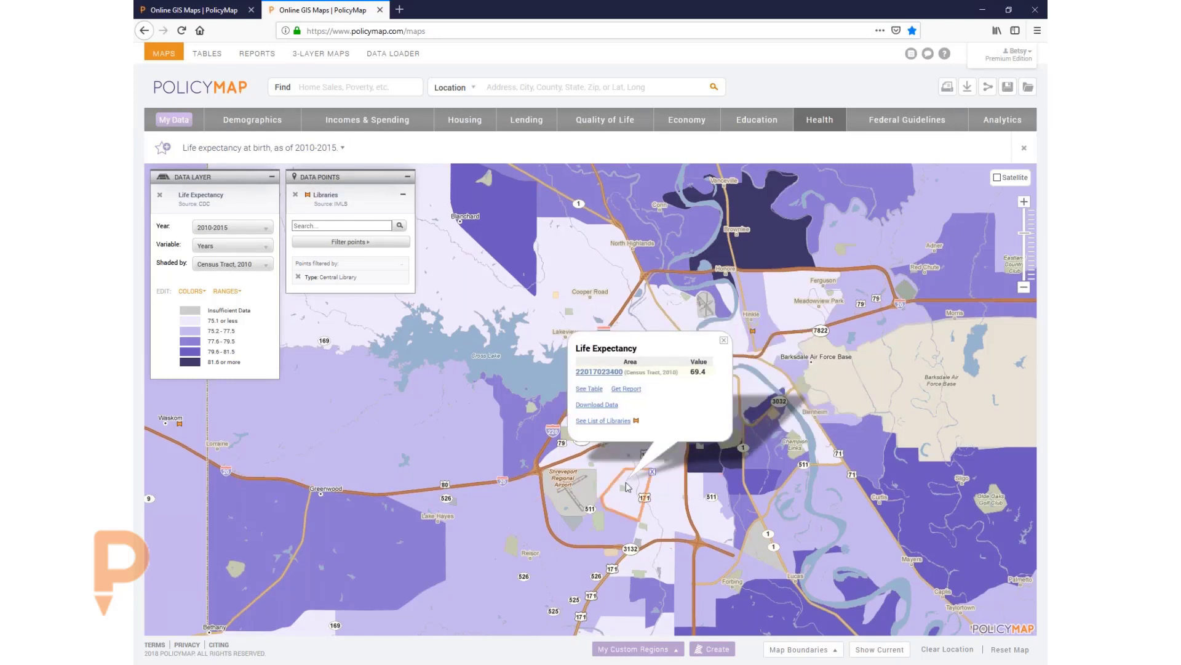
pyautogui.click(725, 341)
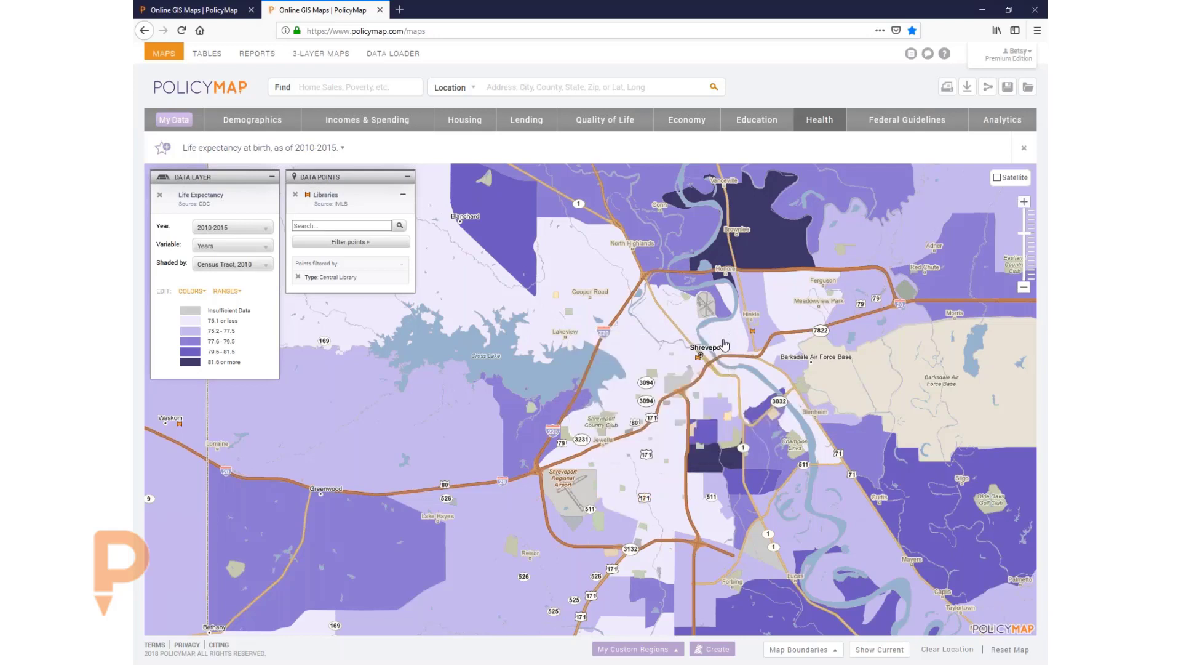
# Remove the Libraries data points with their filter and map births by mothers under 18 years old, shaded by County, 2010.
pyautogui.click(299, 277)
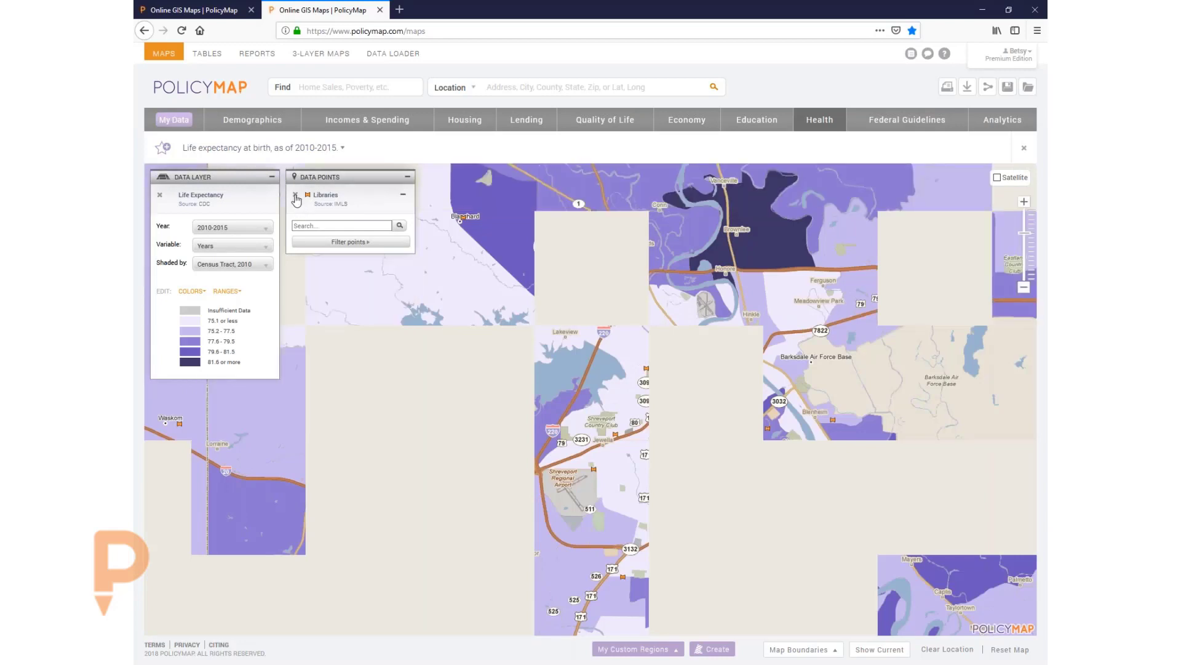
pyautogui.click(296, 195)
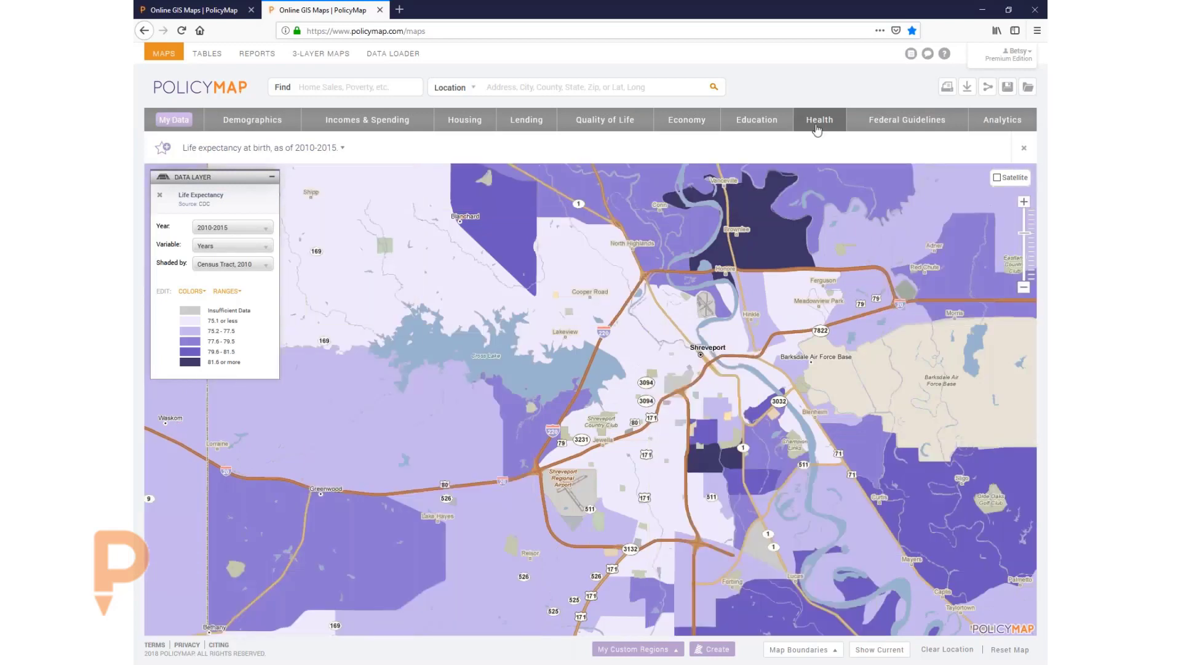
pyautogui.click(817, 129)
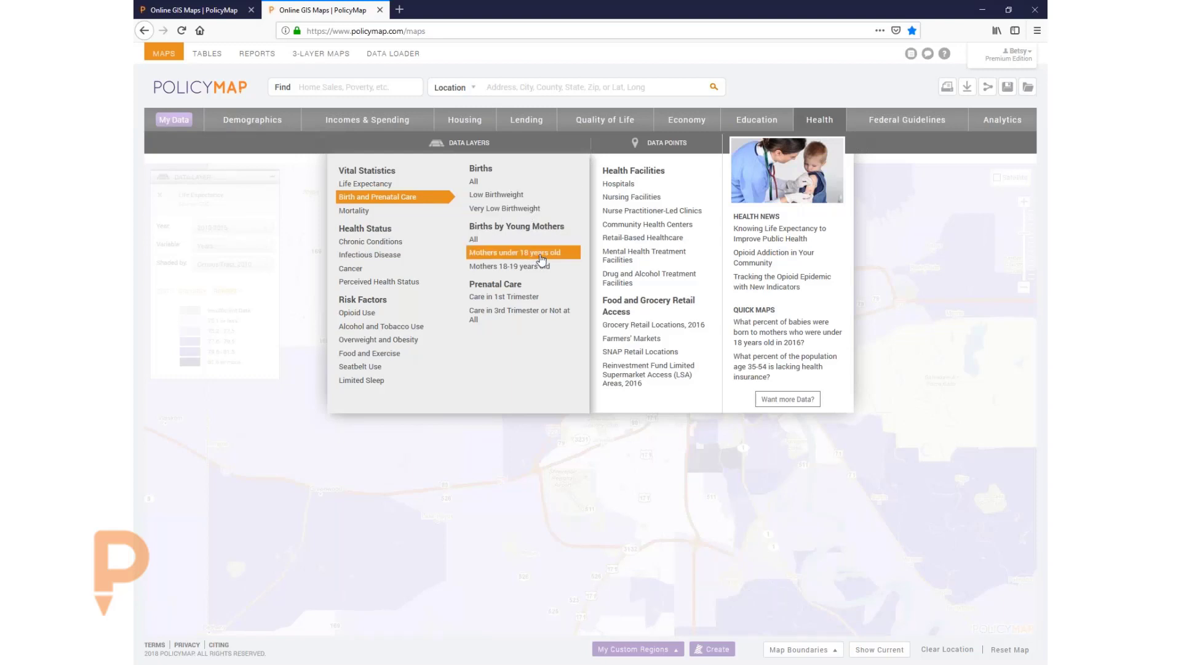
pyautogui.click(541, 257)
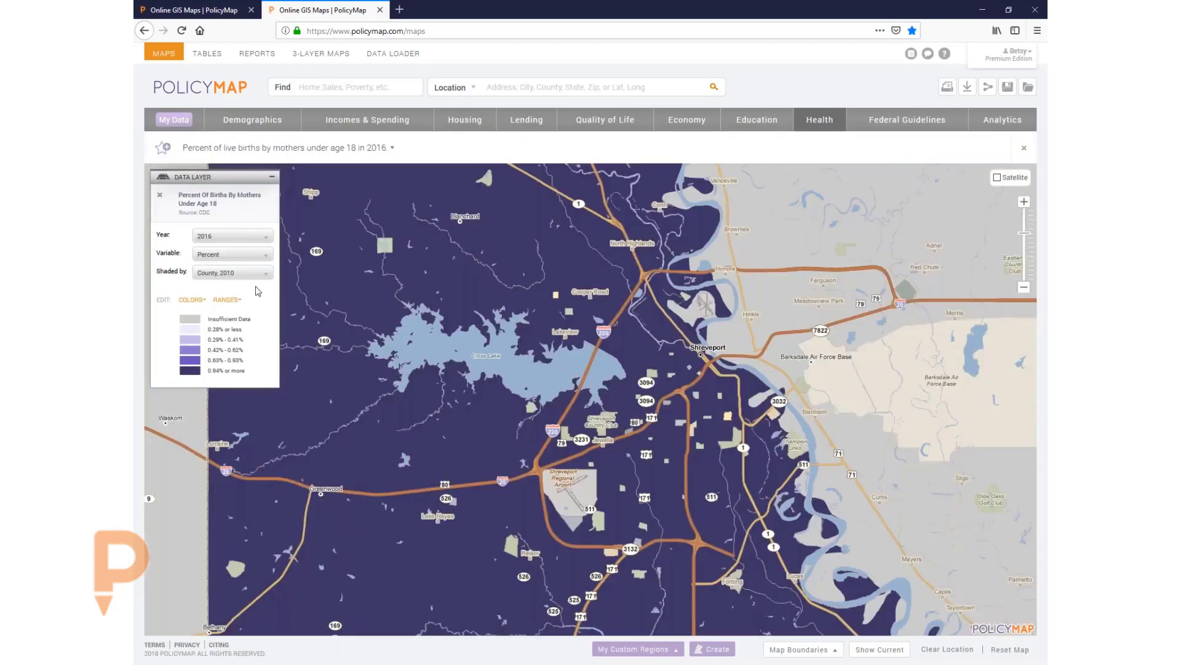
pyautogui.click(243, 275)
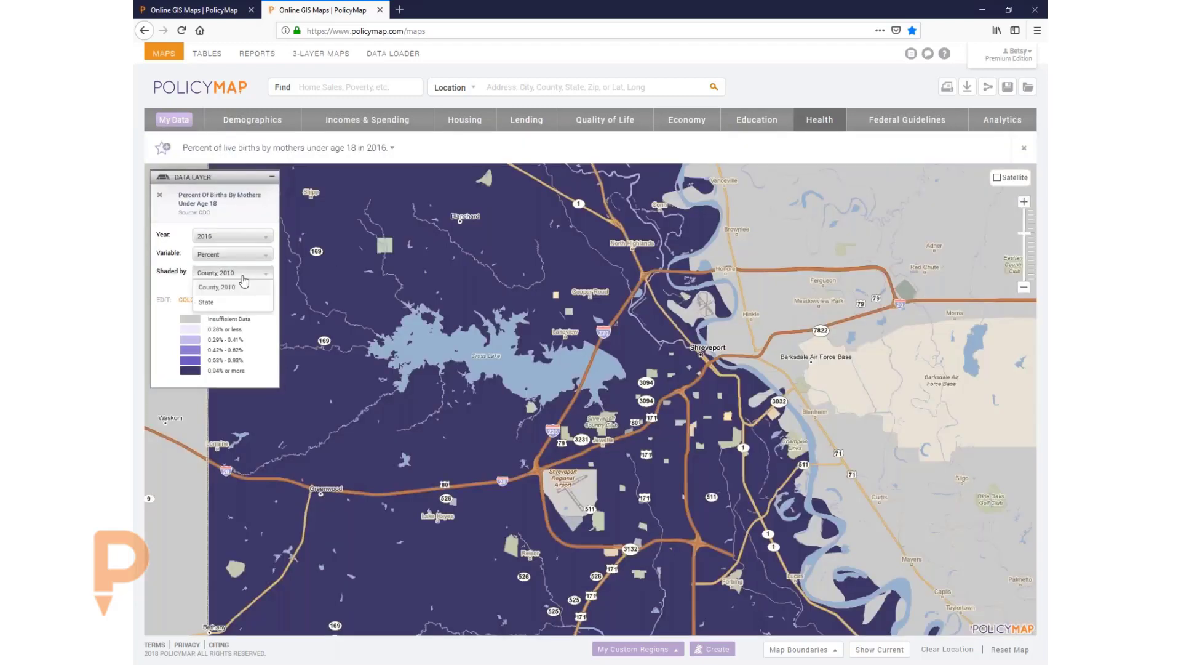
pyautogui.click(244, 287)
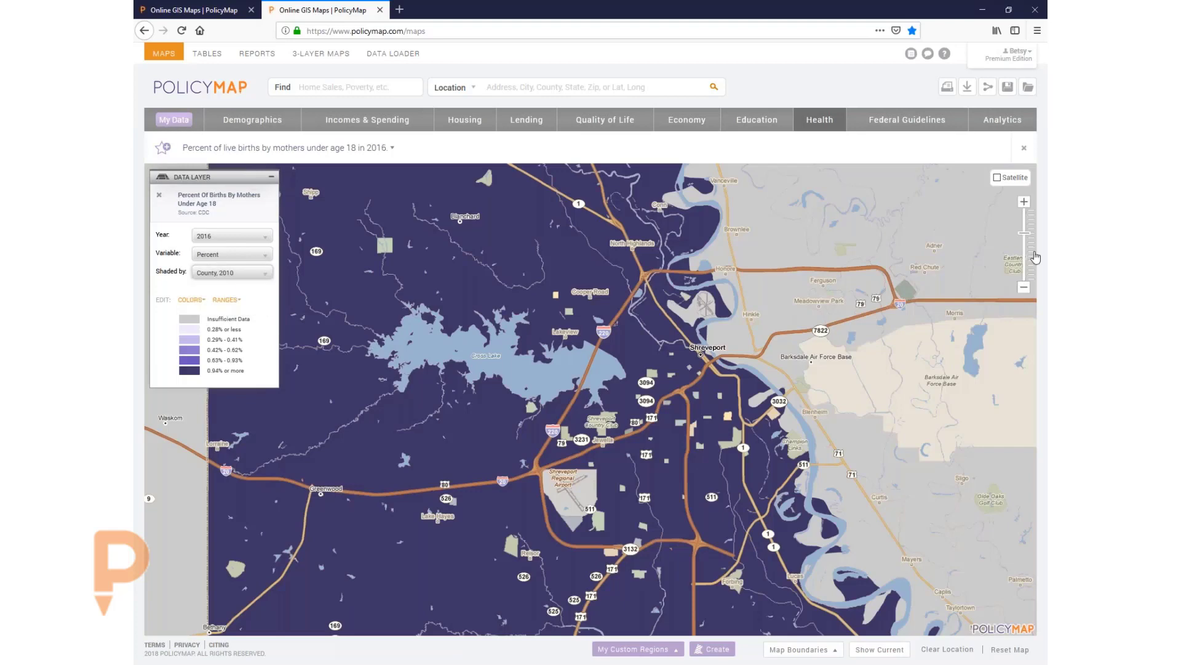
pyautogui.click(1023, 286)
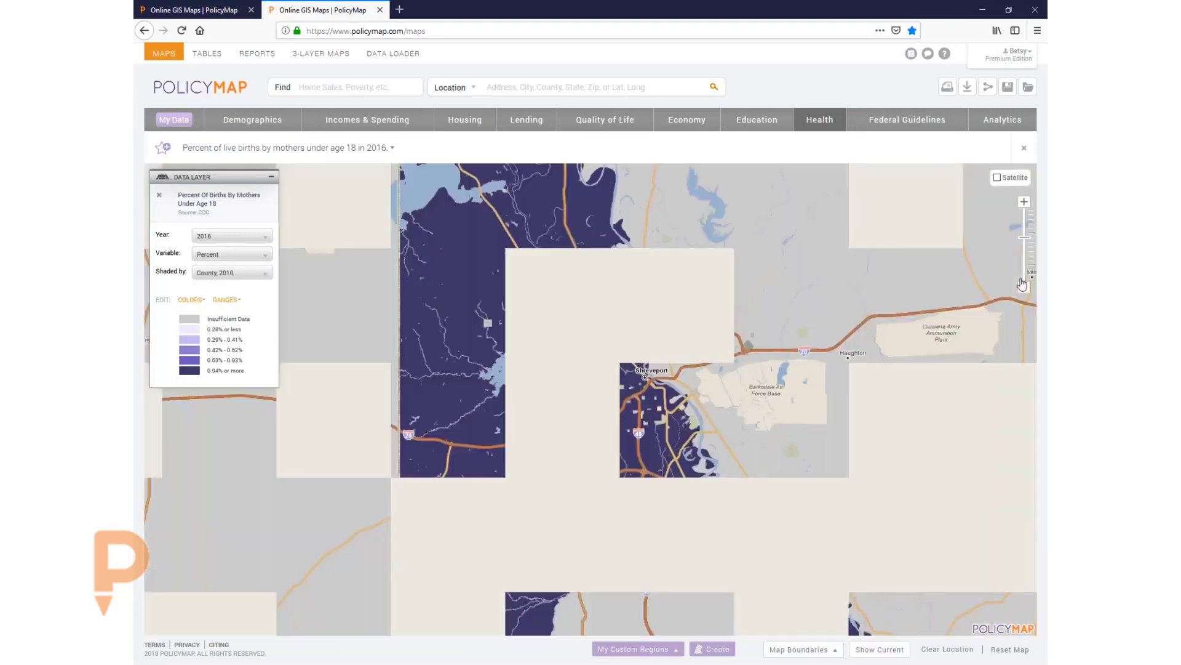
pyautogui.click(1023, 204)
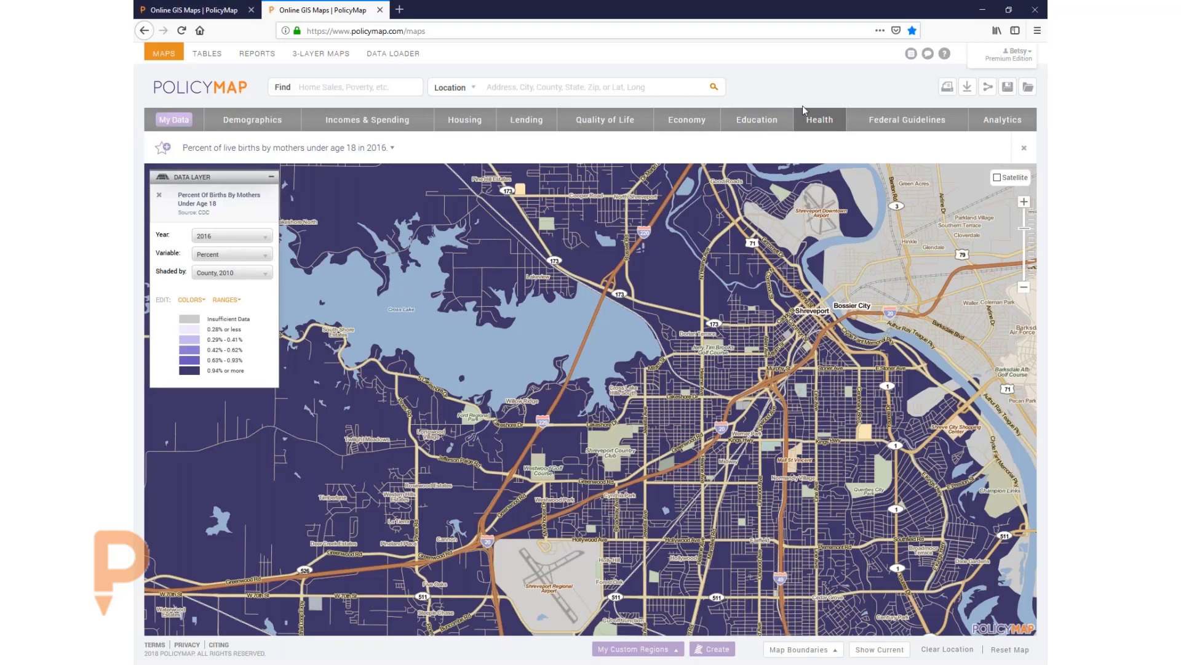
# Move the map to Pennsylvania with a location search for "pa".
pyautogui.click(810, 125)
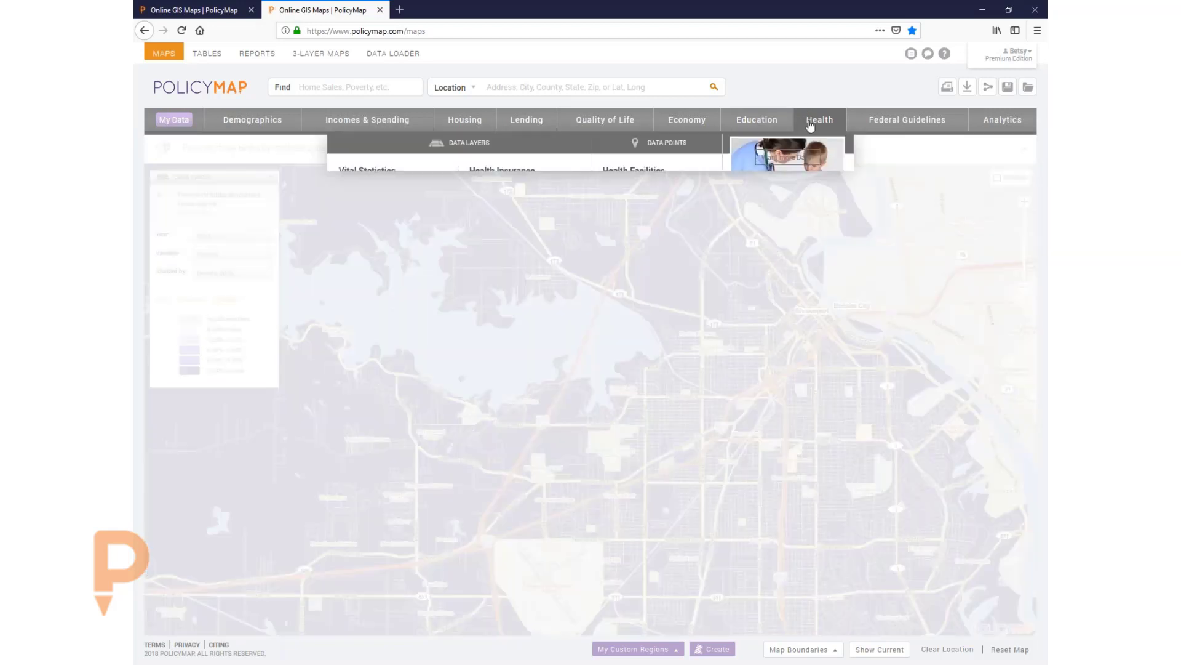
pyautogui.moveTo(370, 314)
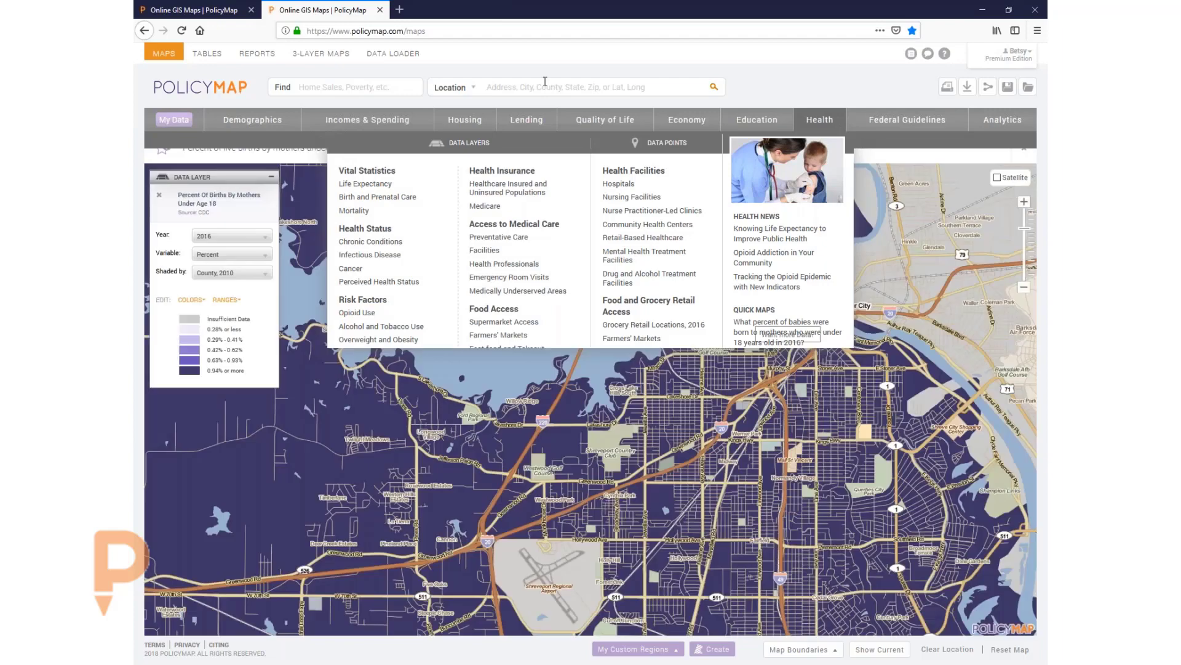
pyautogui.click(545, 86)
pyautogui.write('pa')
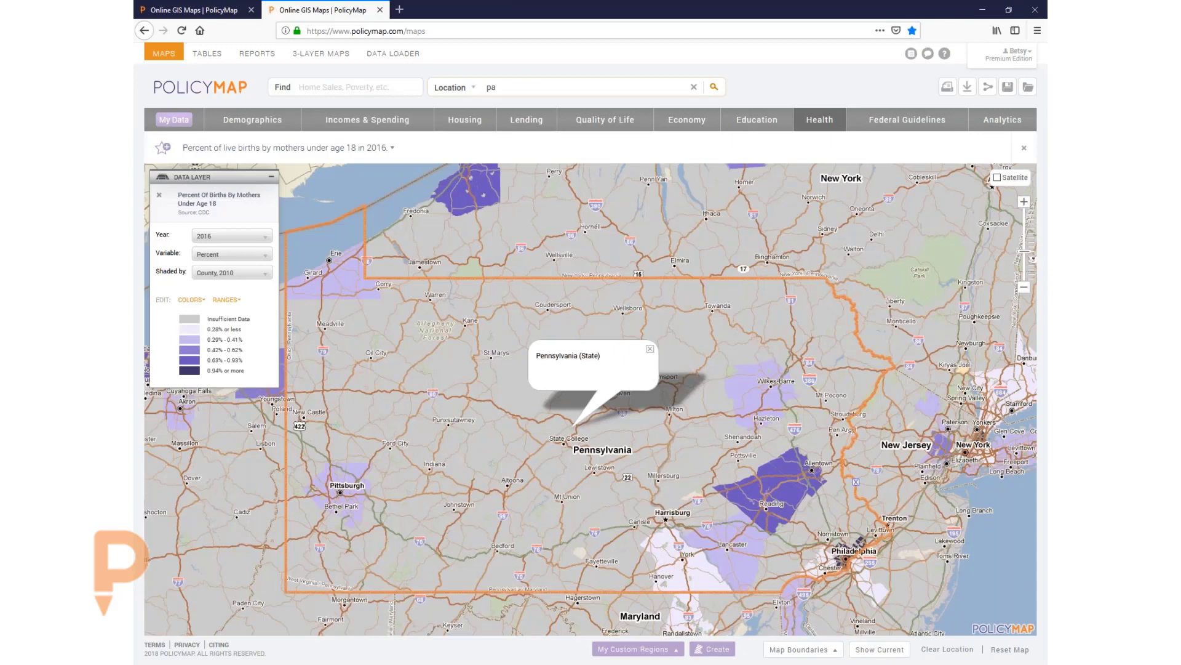
# Replace the births by young mothers layer with the opioid Prescription Rate layer from the risk factors.
pyautogui.click(159, 194)
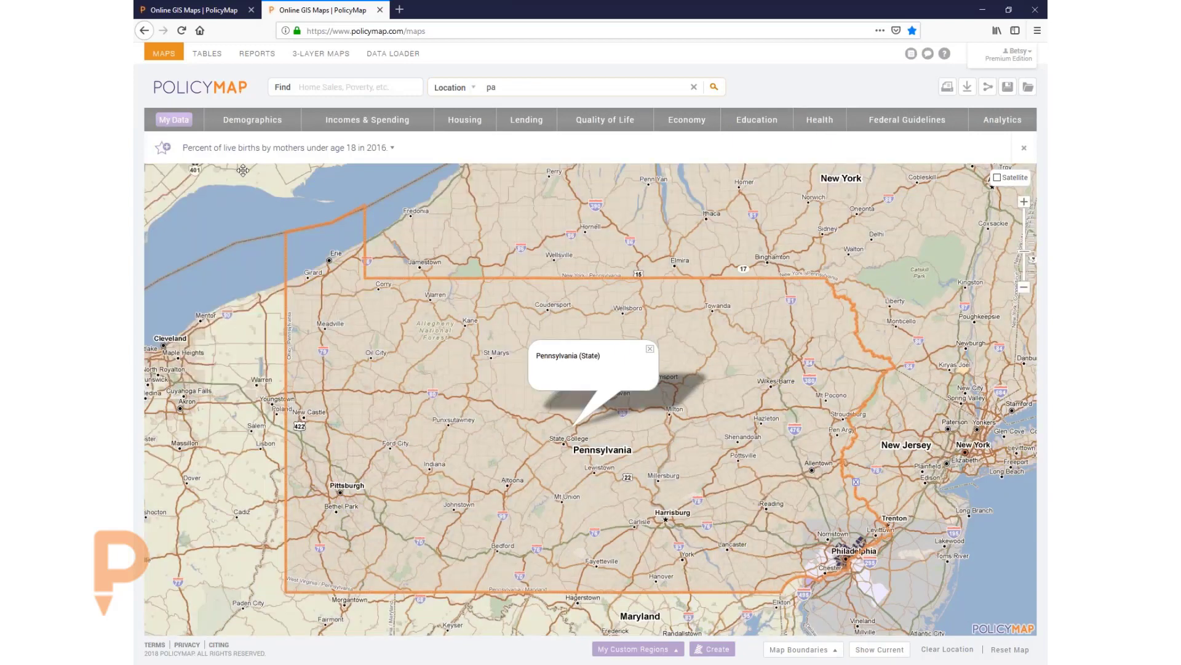
pyautogui.click(819, 120)
pyautogui.moveTo(375, 313)
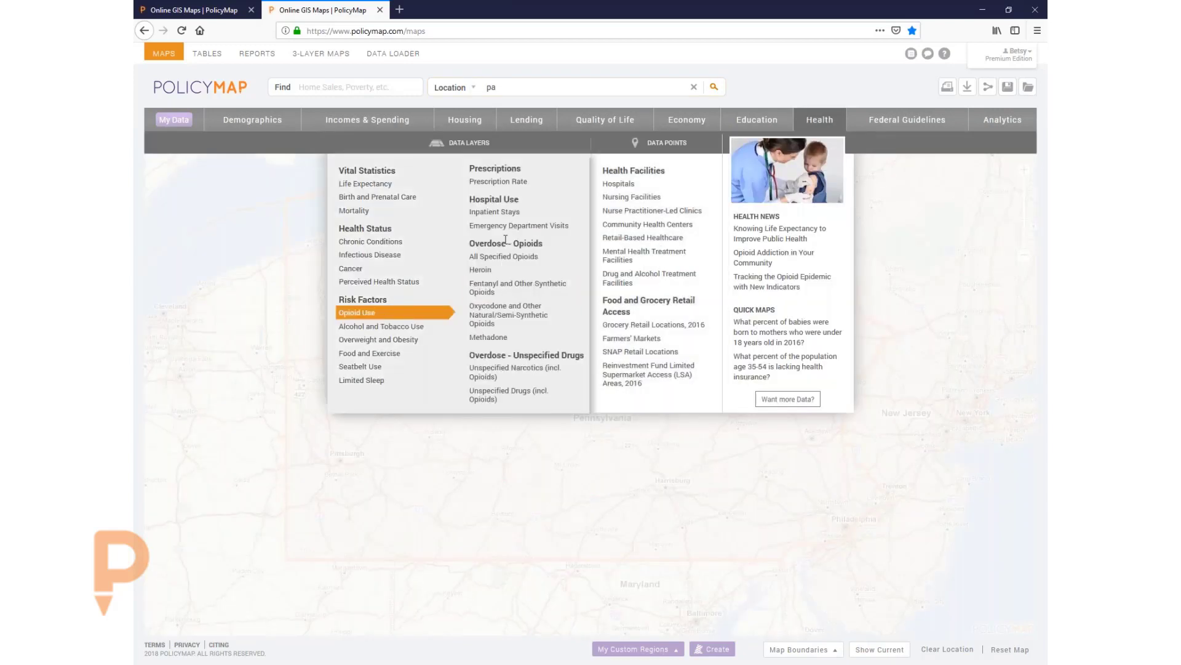
pyautogui.click(523, 187)
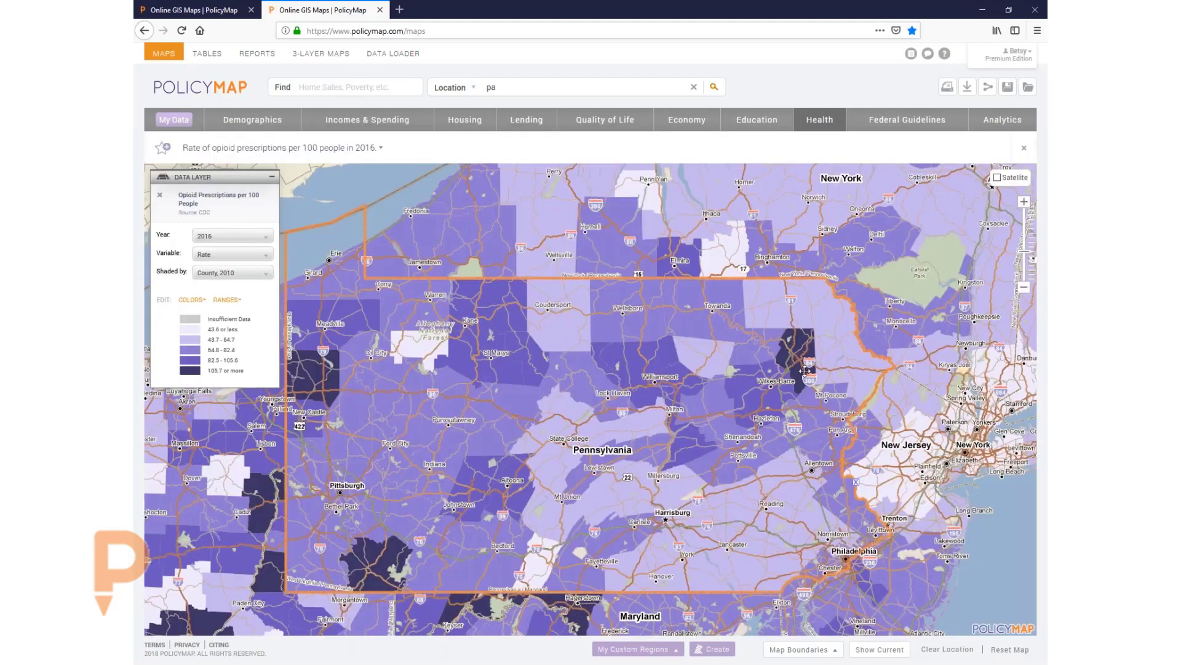
# Check the opioid prescription rates of Fayette County in southwestern Pennsylvania and Washington County, Maryland, closing each pop-up.
pyautogui.click(383, 561)
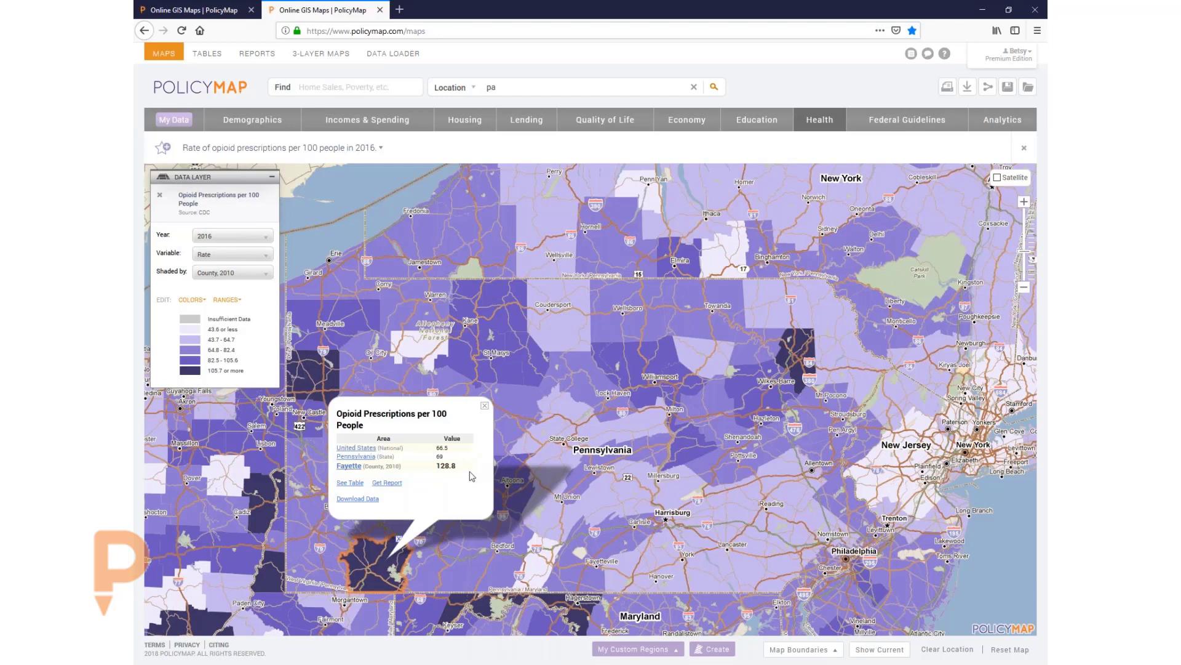
pyautogui.click(485, 407)
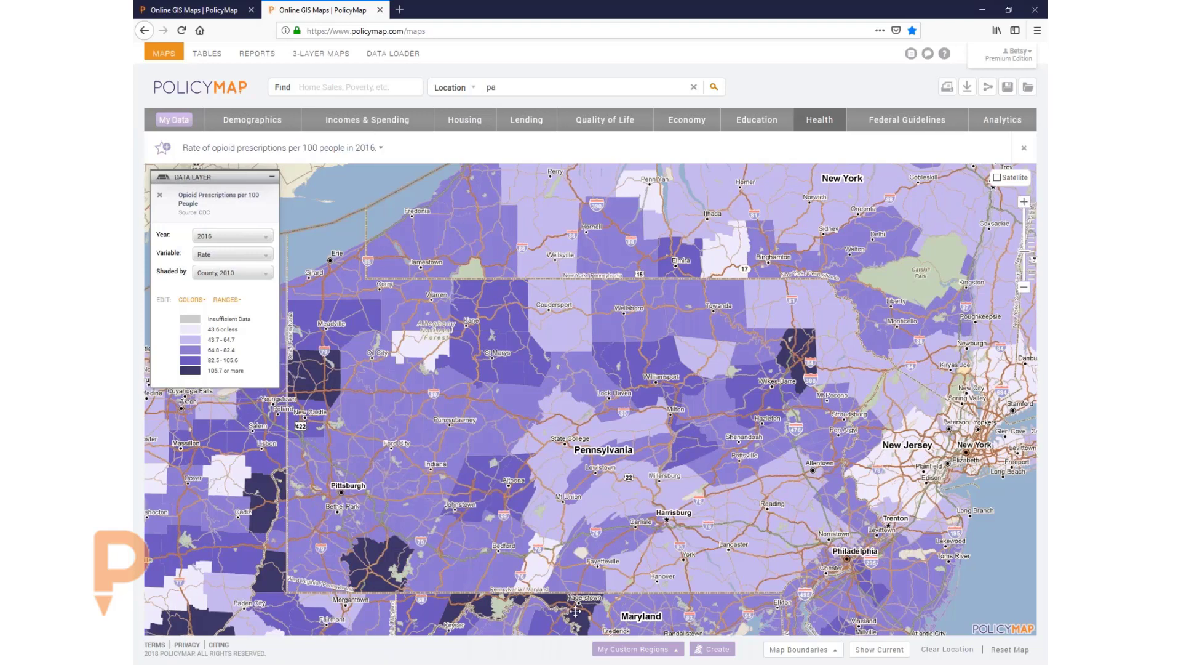
pyautogui.click(577, 611)
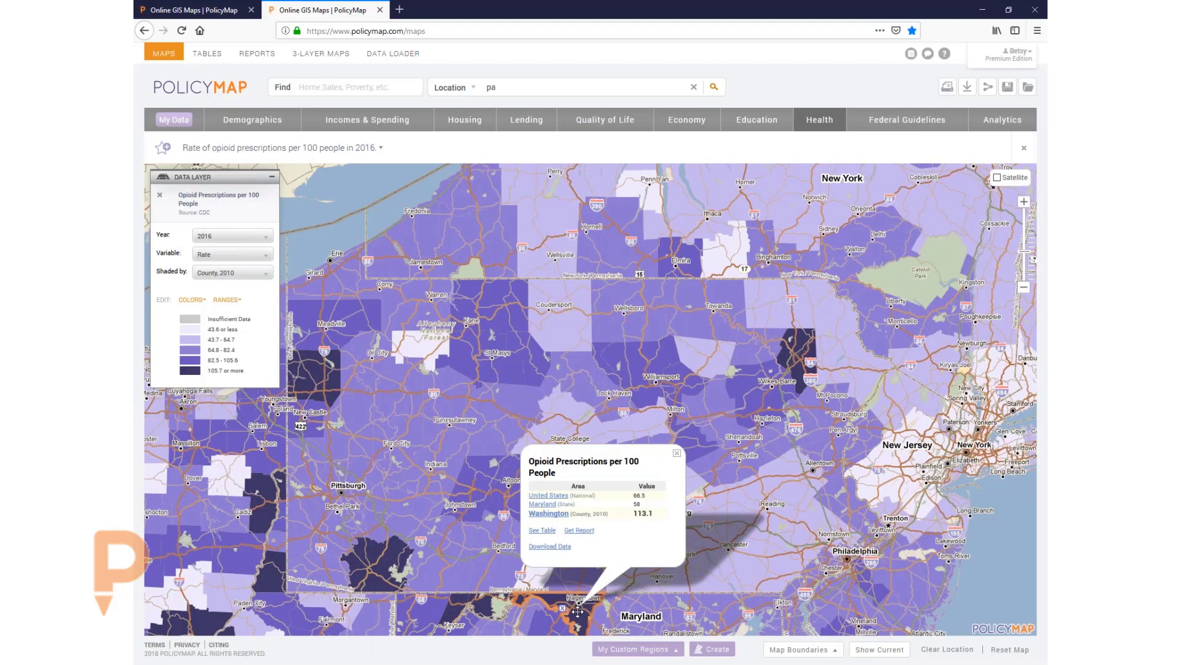
pyautogui.click(676, 455)
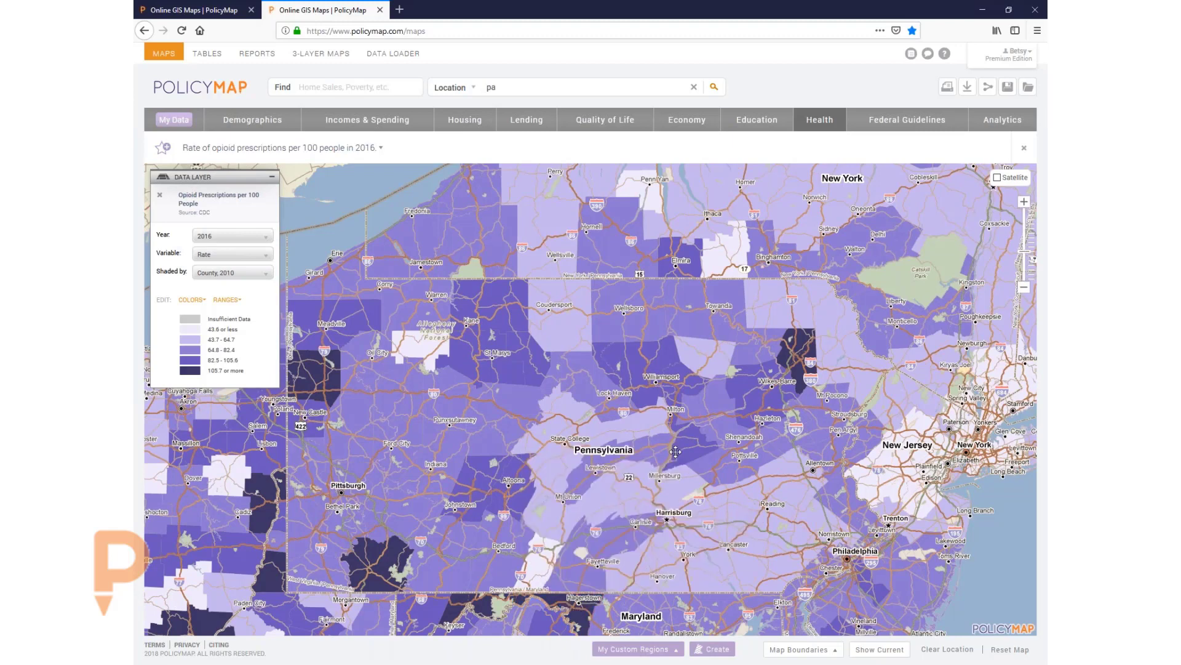
# Load the CDC BRFSS Binge Drinking layer from the alcohol and tobacco use risk factors.
pyautogui.click(820, 122)
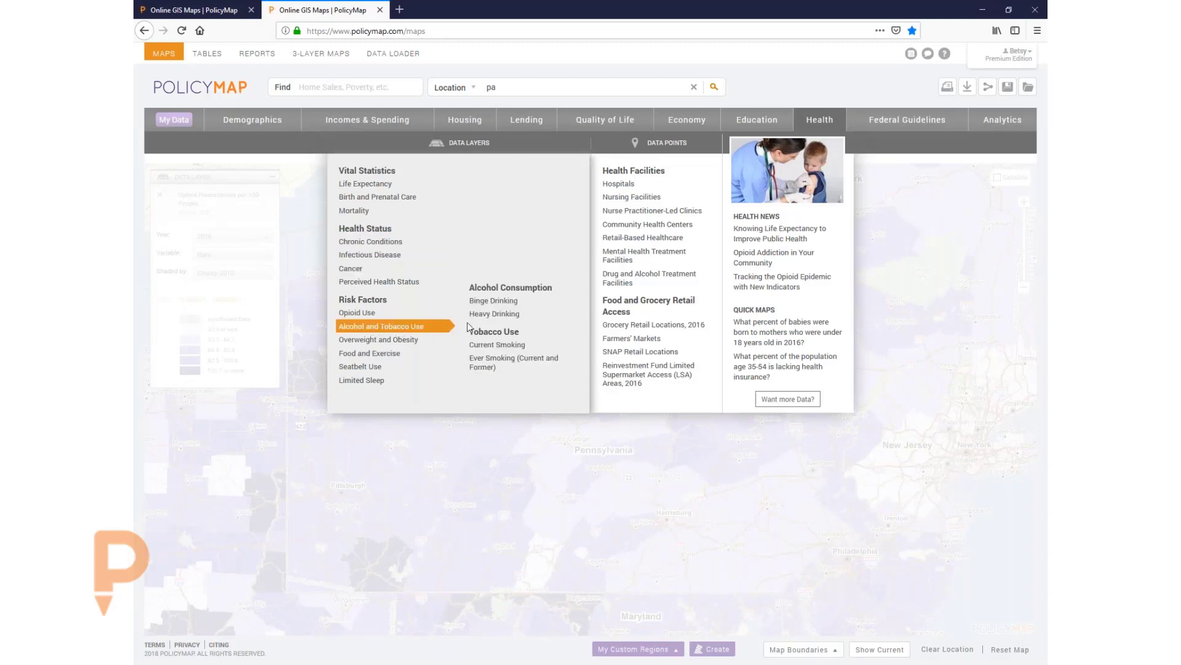
pyautogui.moveTo(502, 309)
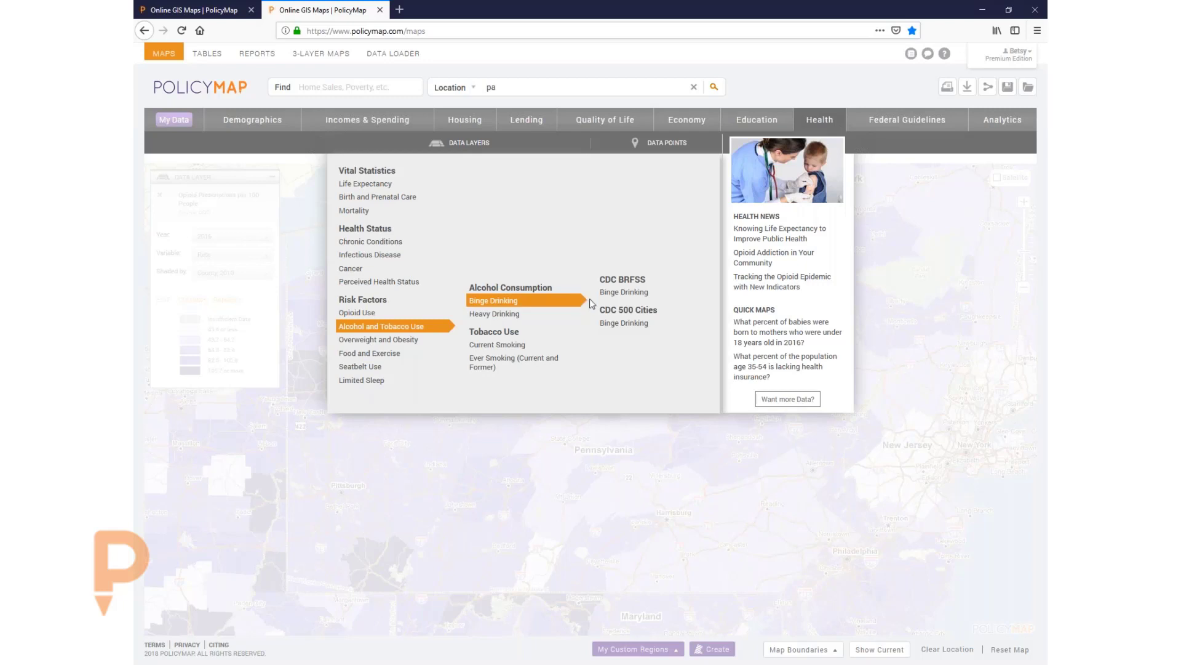
pyautogui.click(633, 299)
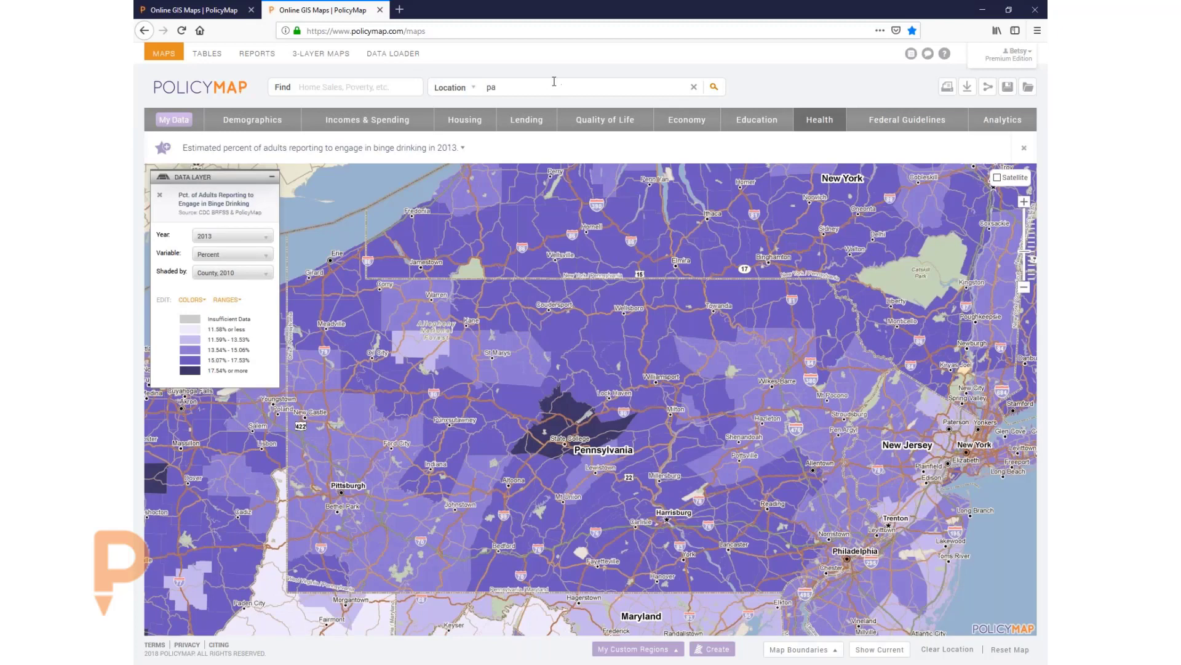
# Move the map to Lexington-Fayette, KY with a location search for "lexingt".
pyautogui.press('BackSpace')
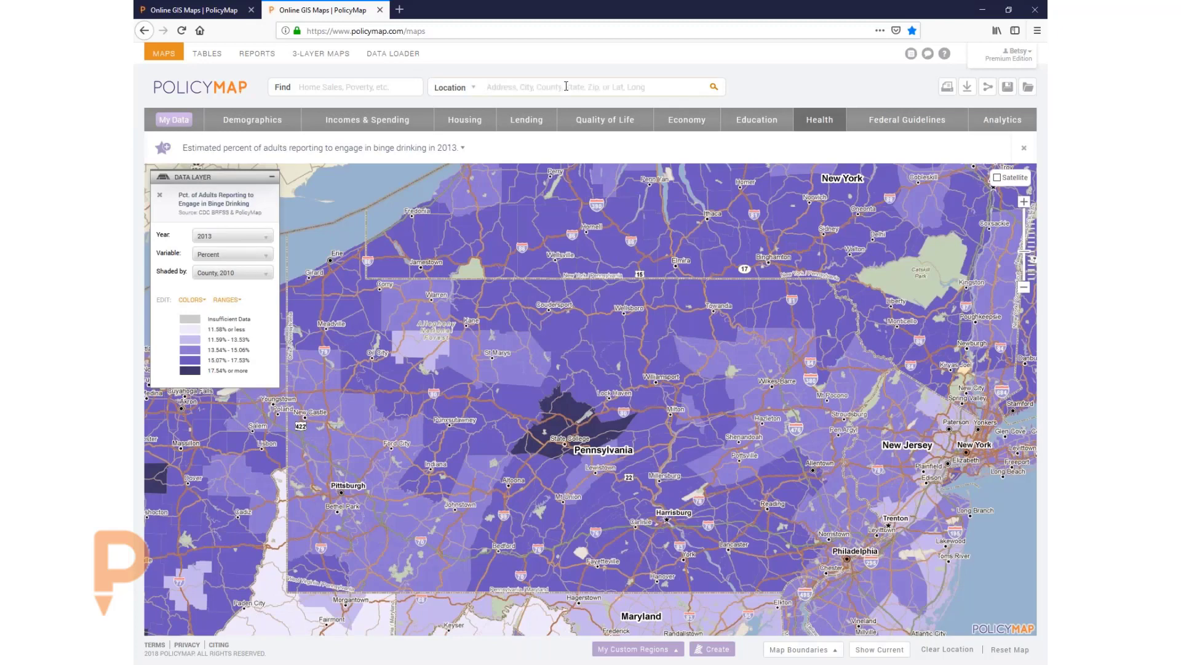
pyautogui.write('lexingt')
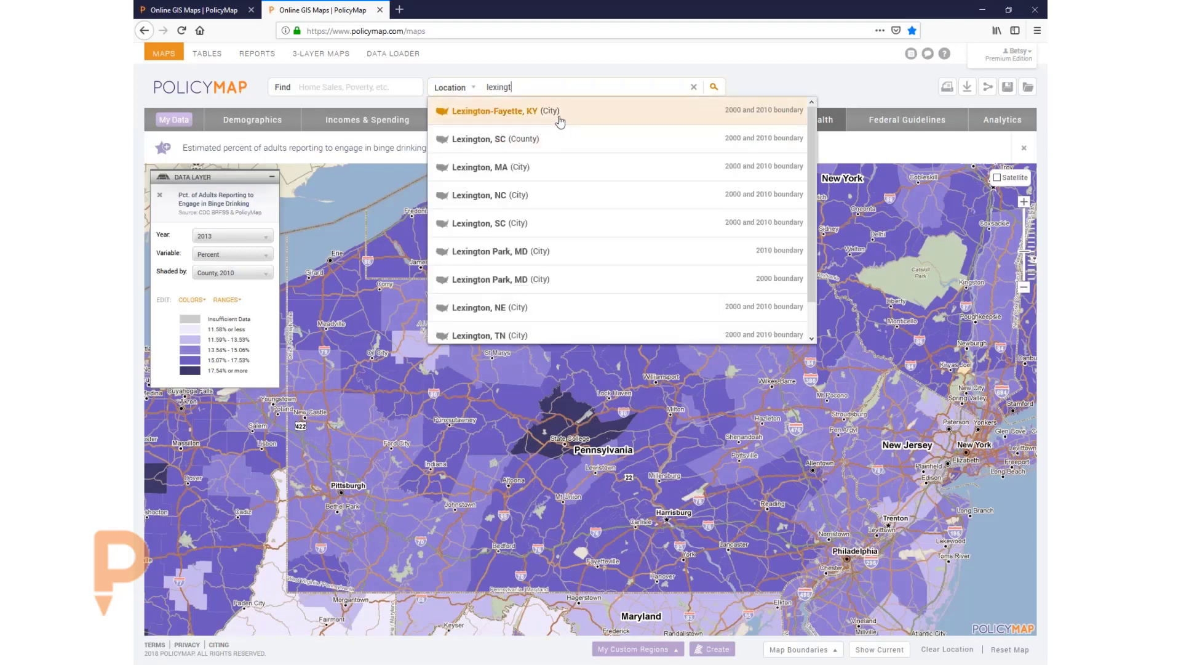
pyautogui.click(560, 121)
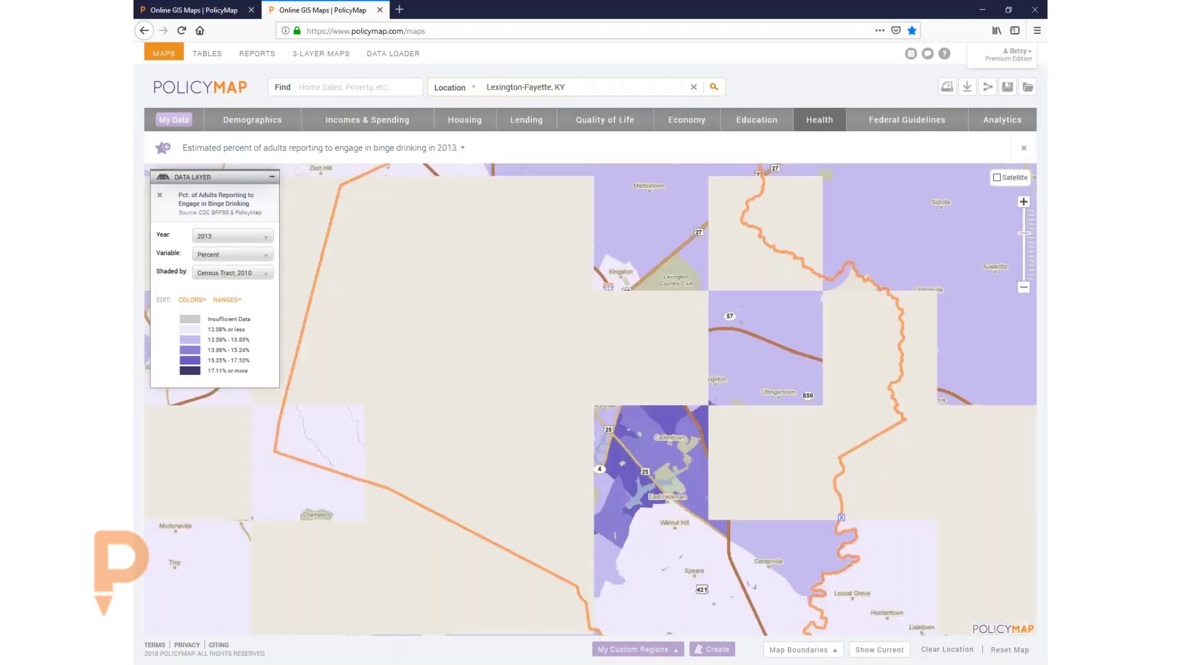
# Check the binge drinking rate of the dark census tract just west of the University of Kentucky, closing its pop-up.
pyautogui.scroll(1, 434, 501)
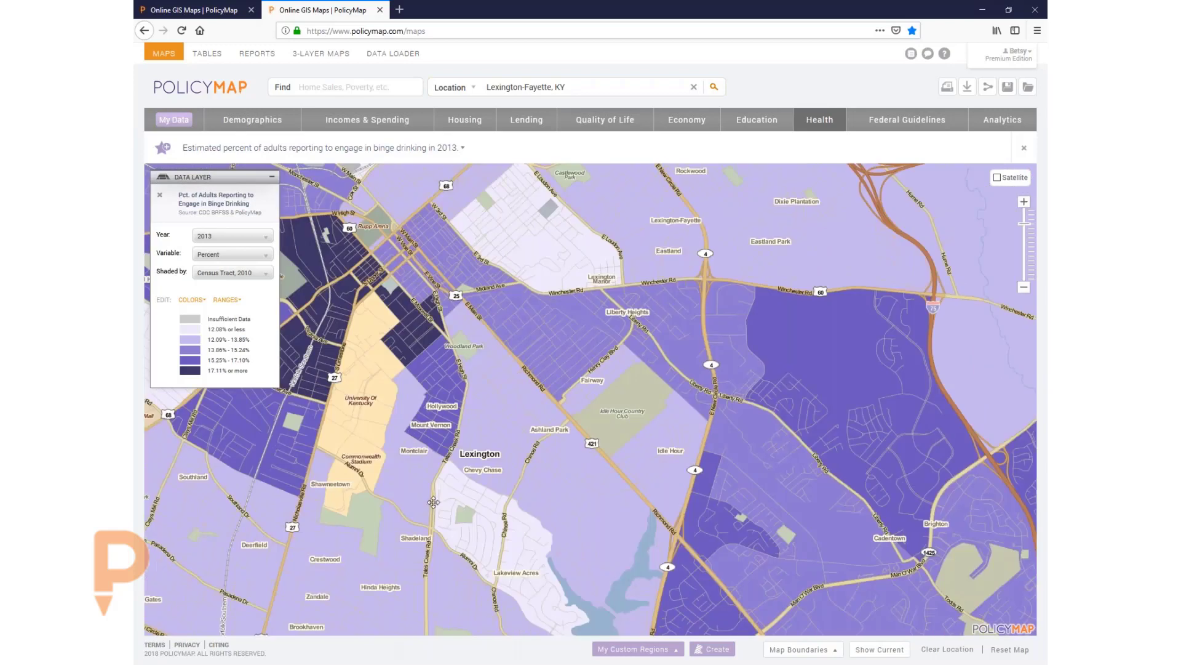
pyautogui.moveTo(357, 365); pyautogui.dragTo(539, 389)
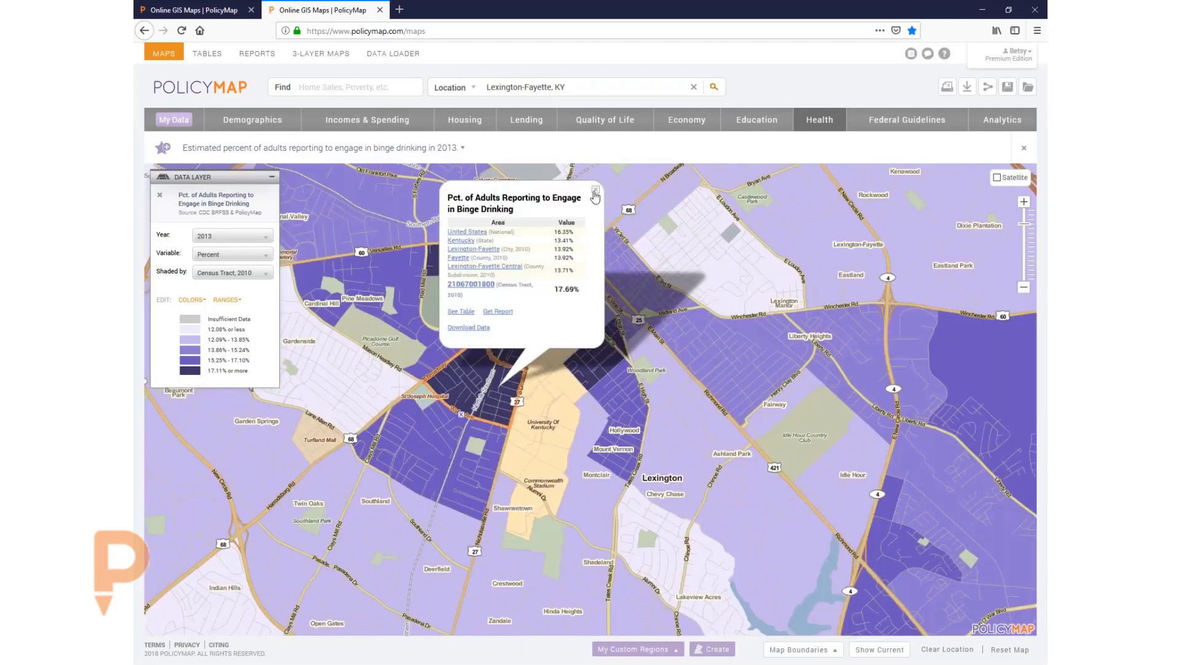
pyautogui.click(593, 193)
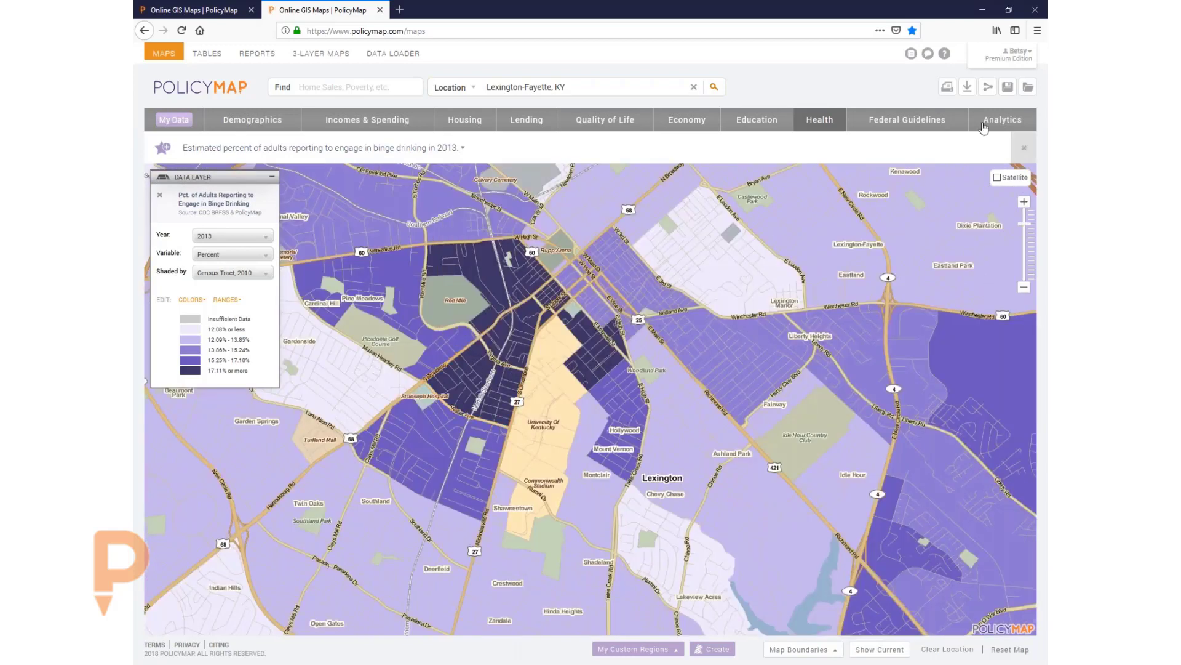
pyautogui.click(828, 123)
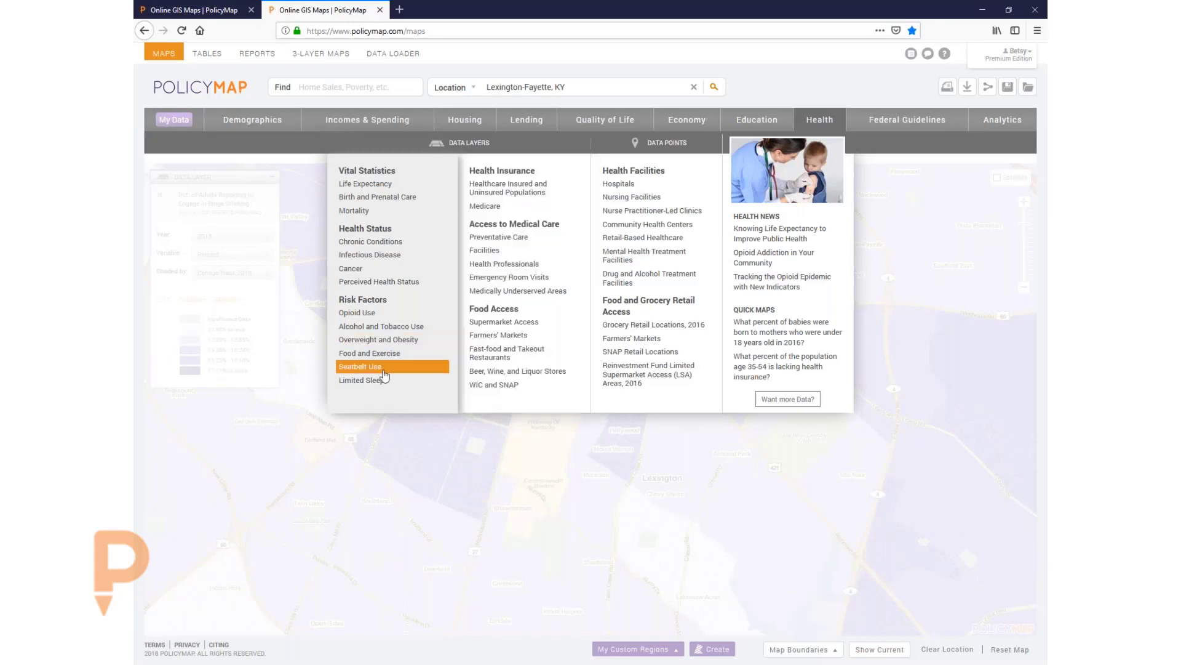
pyautogui.moveTo(375, 254)
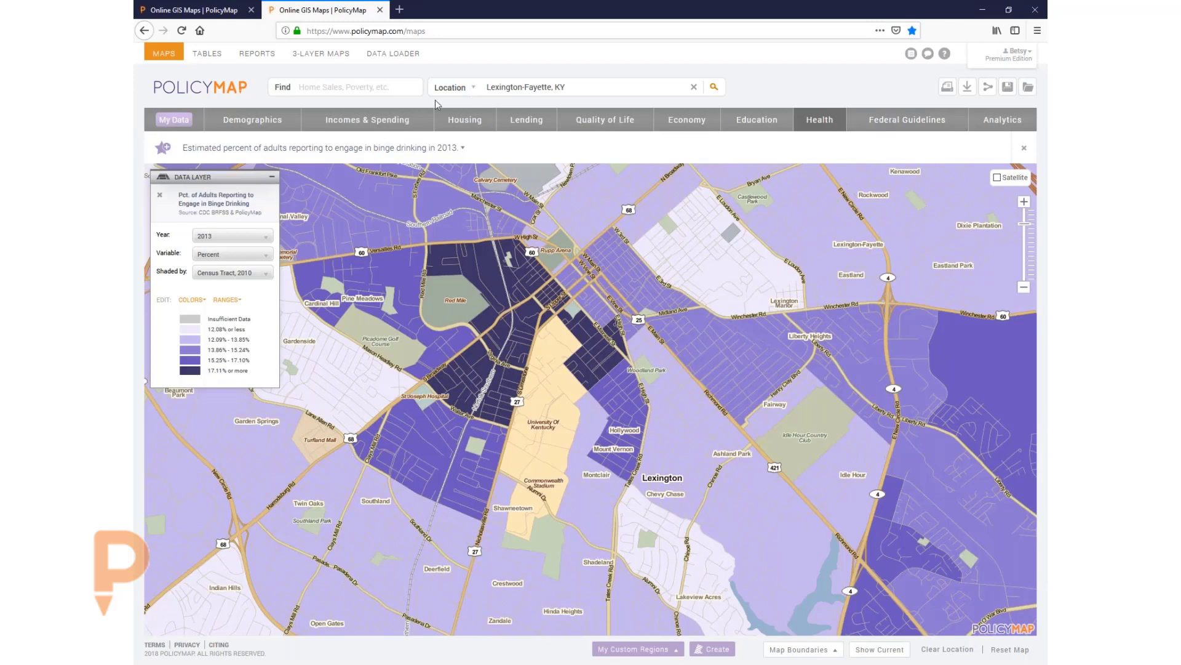
# Search the data for "oppor" and load the 2018 eligibility status layer for Qualified Opportunity Zones around Lexington.
pyautogui.click(349, 87)
pyautogui.write('oppr')
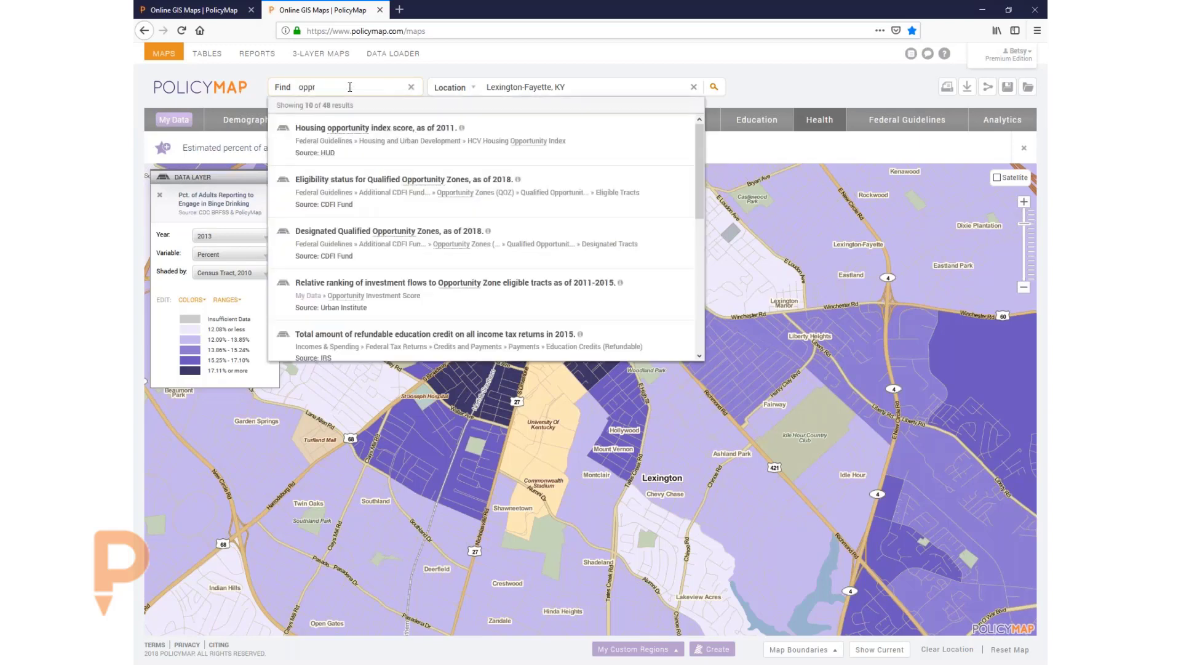
pyautogui.press('BackSpace')
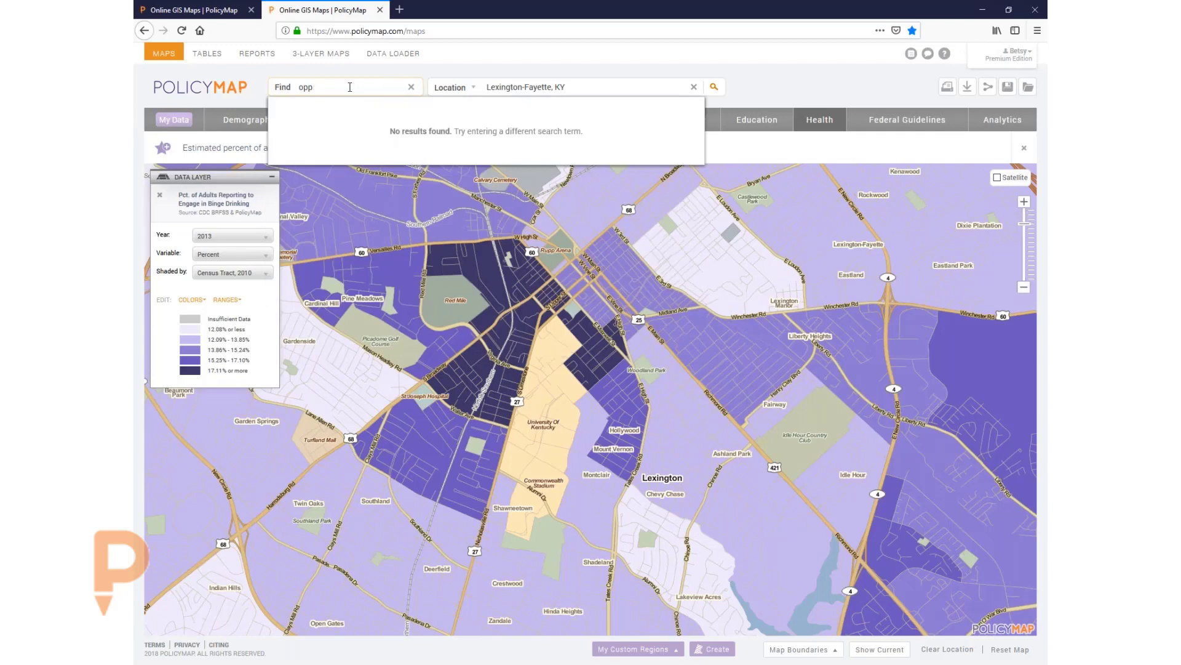
pyautogui.write('or')
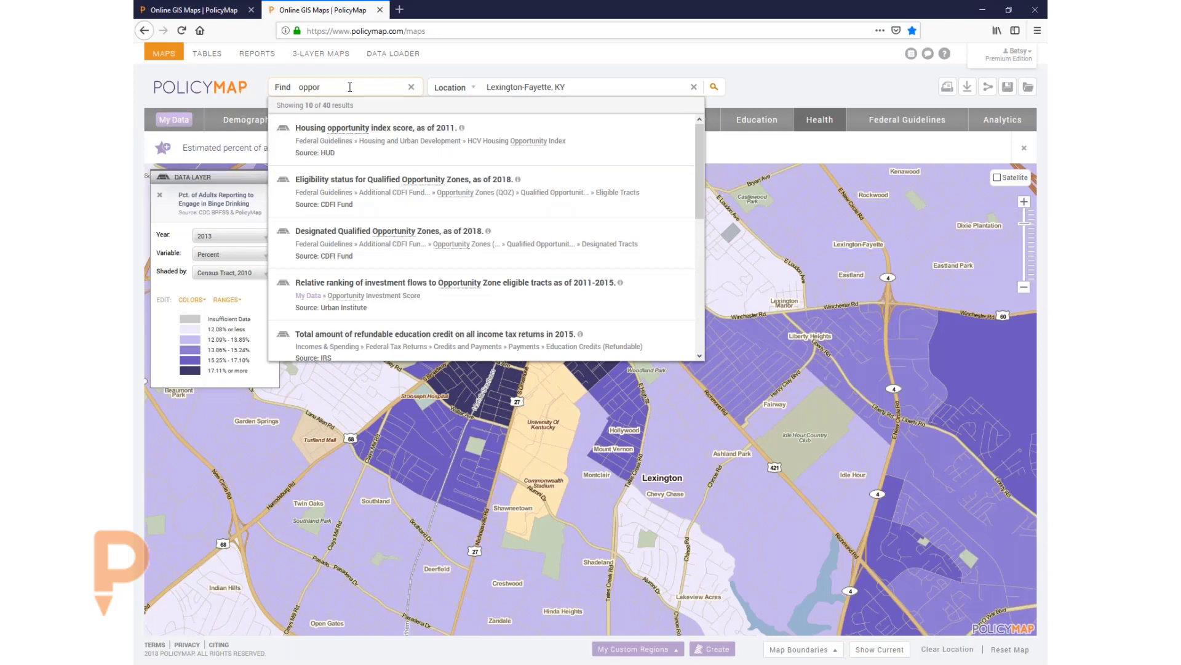
pyautogui.click(456, 203)
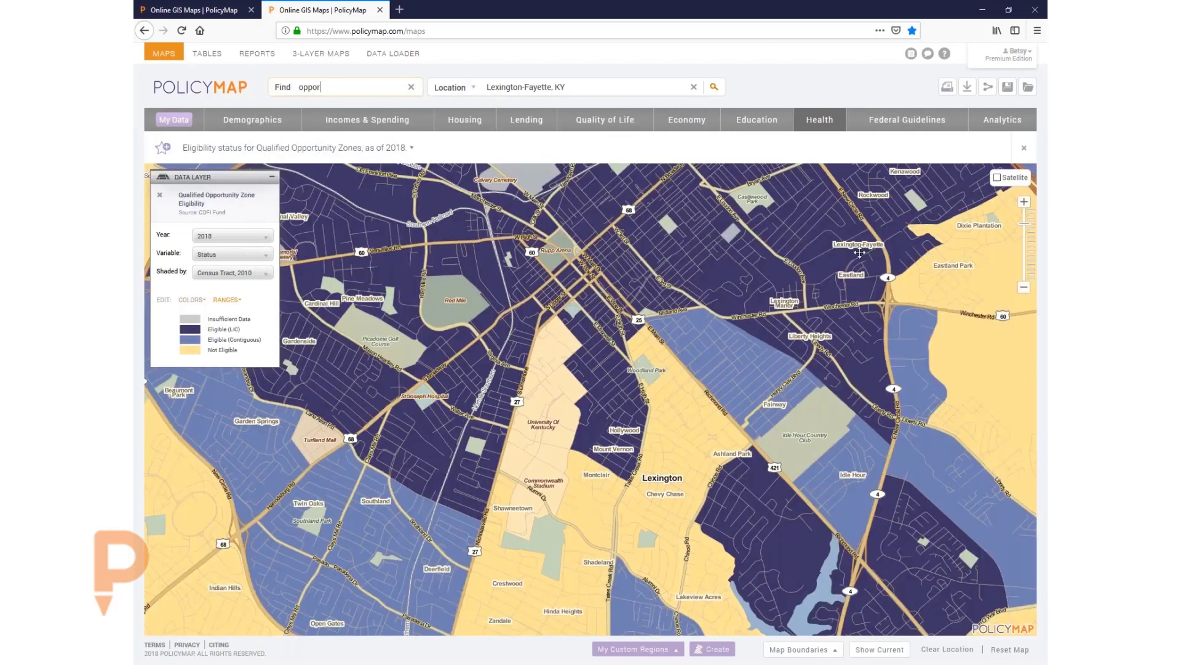
pyautogui.click(1024, 286)
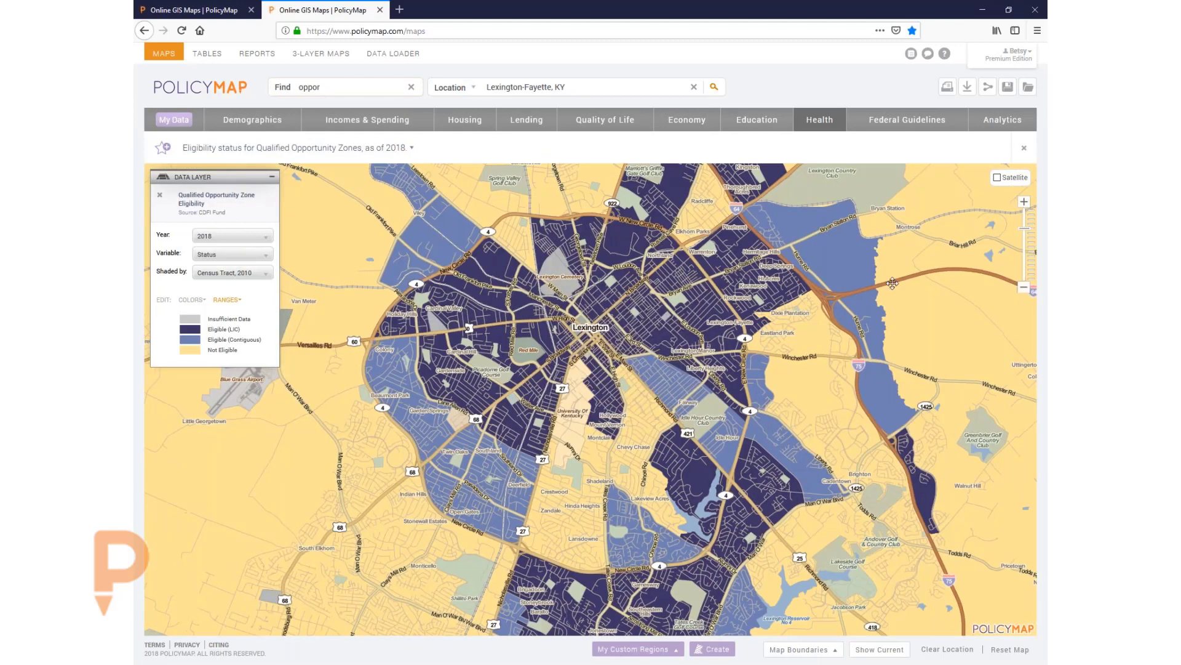
pyautogui.moveTo(892, 283); pyautogui.dragTo(923, 330)
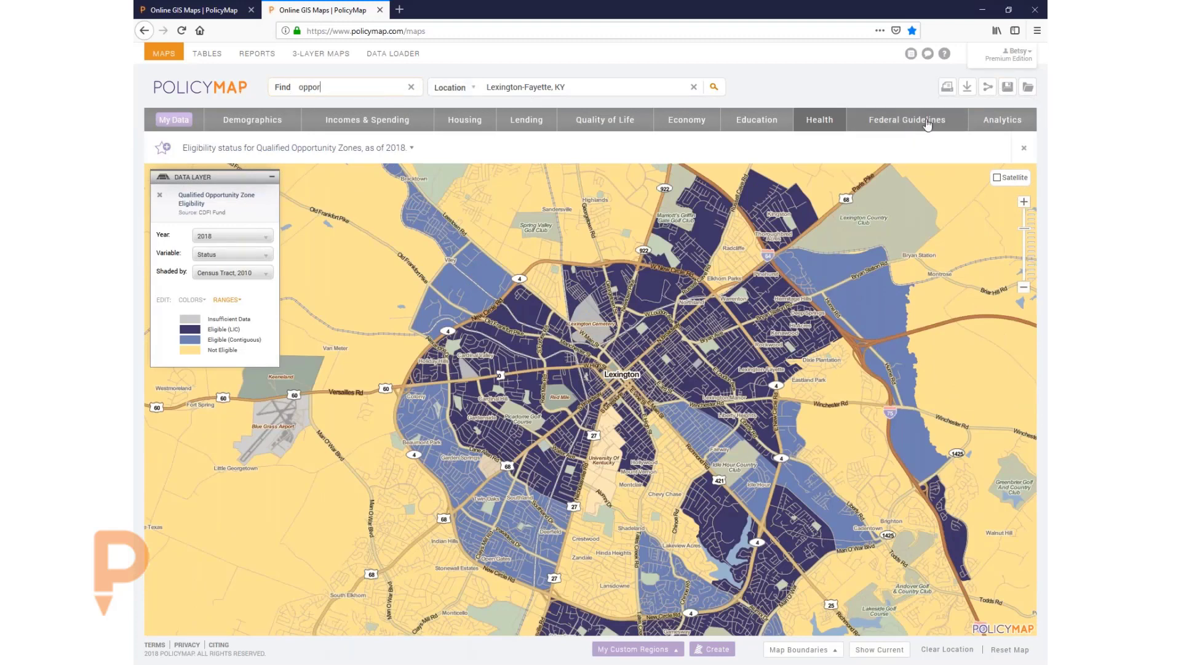
# Load the Social Needs Index layer from the Opportunity Zone Resources and check the census tract beside Duncan Park, closing its pop-up.
pyautogui.click(997, 121)
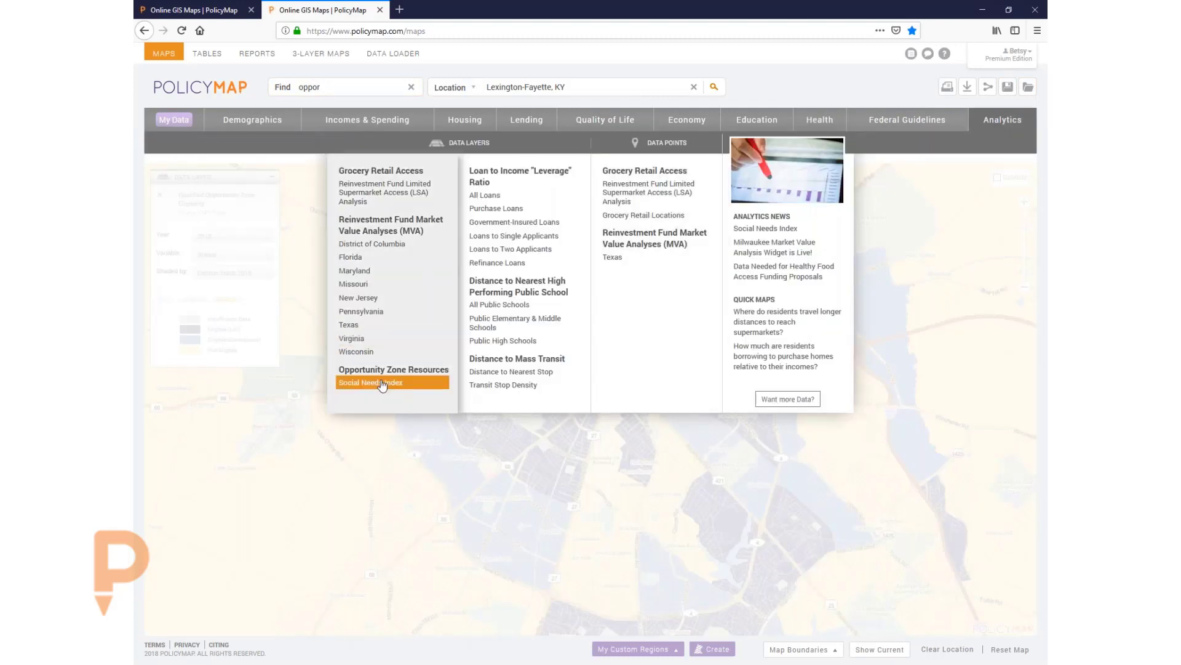
pyautogui.click(382, 385)
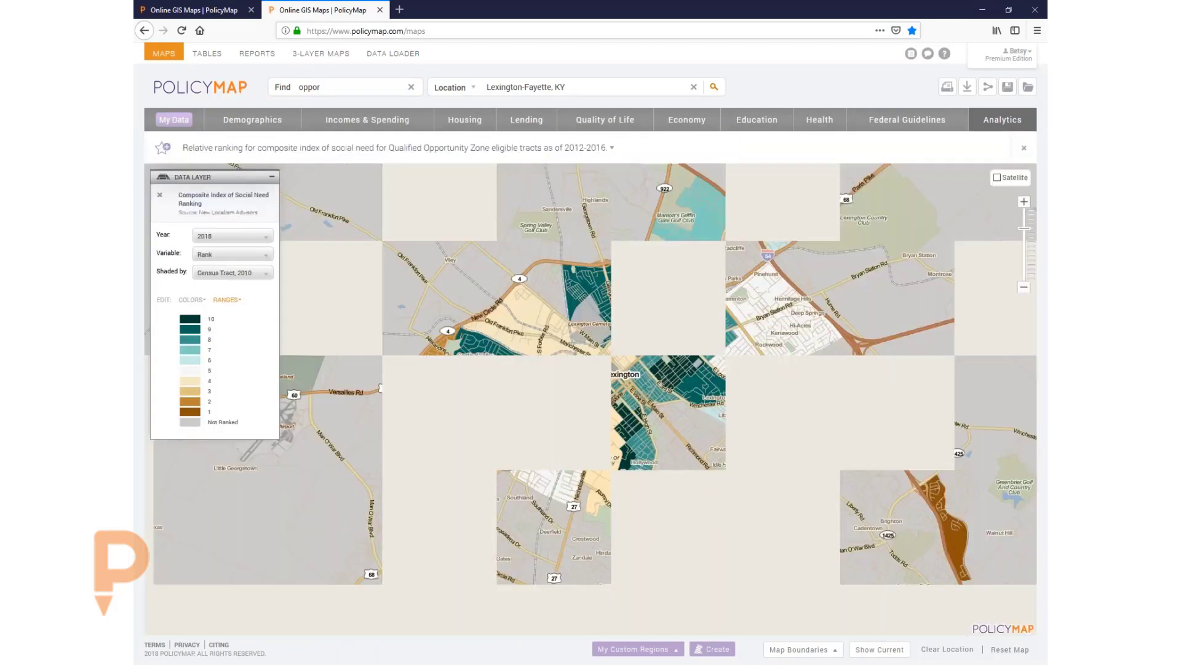
pyautogui.click(1024, 203)
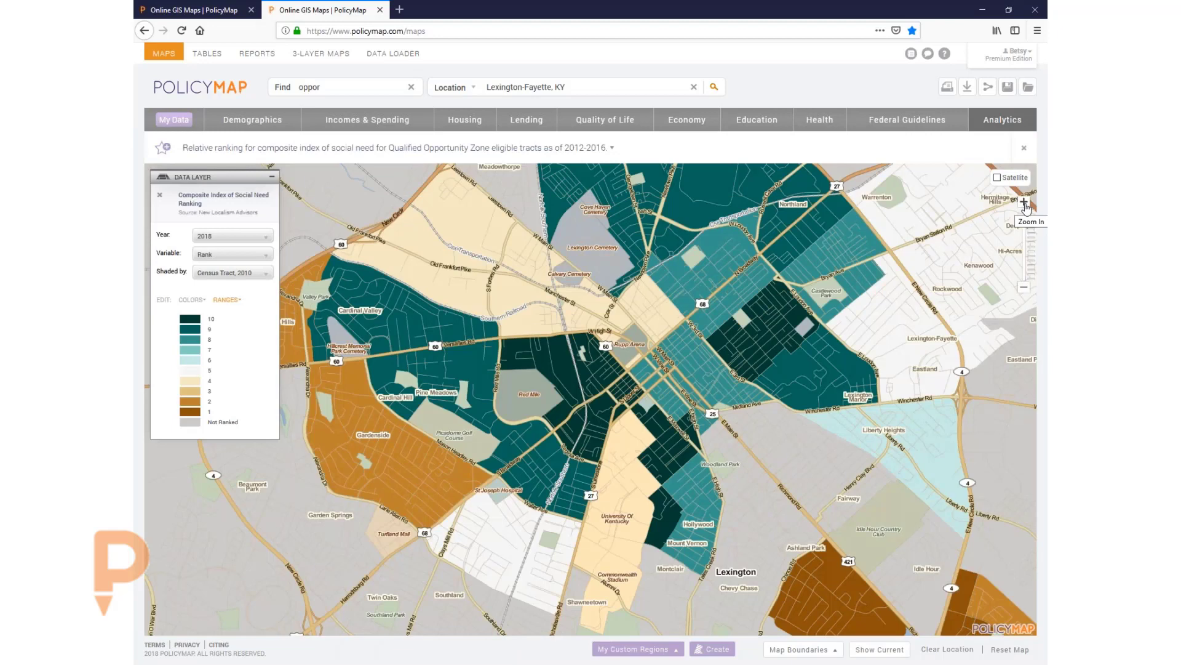
pyautogui.moveTo(860, 267); pyautogui.dragTo(771, 317)
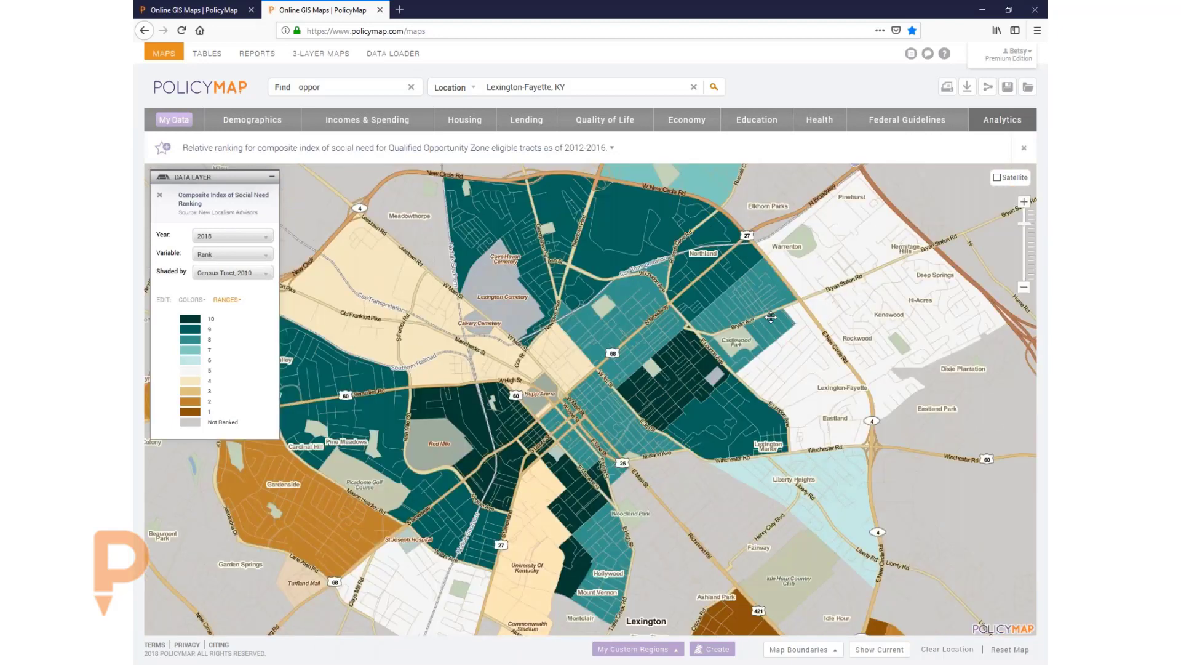
pyautogui.click(1024, 202)
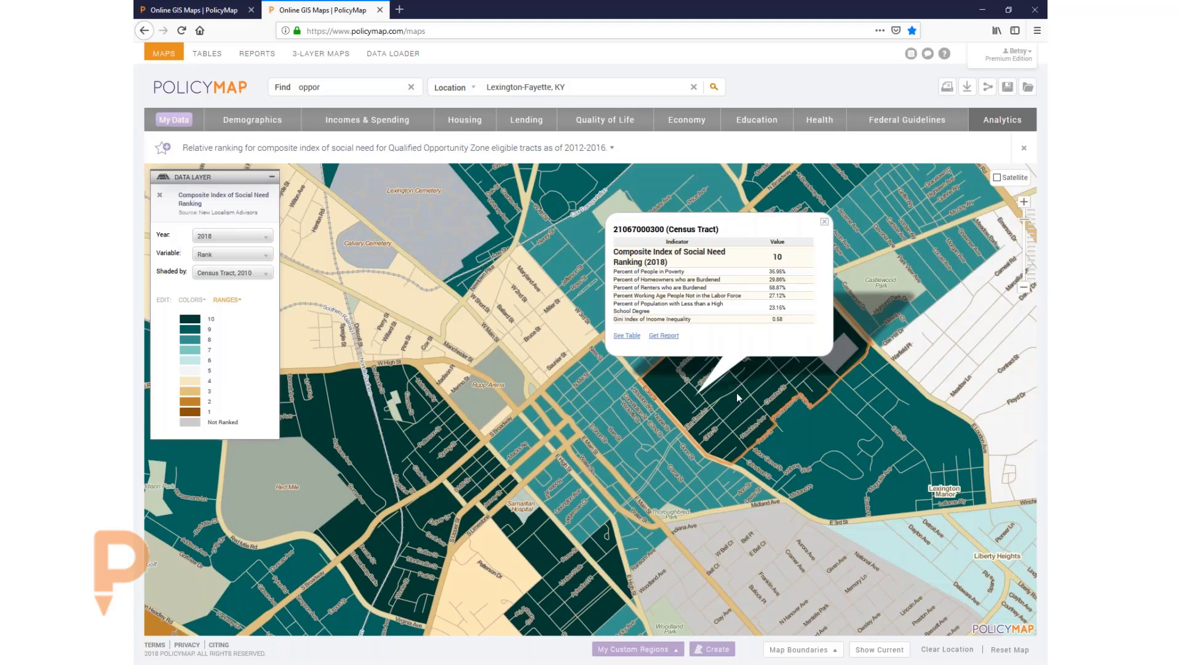
pyautogui.click(825, 222)
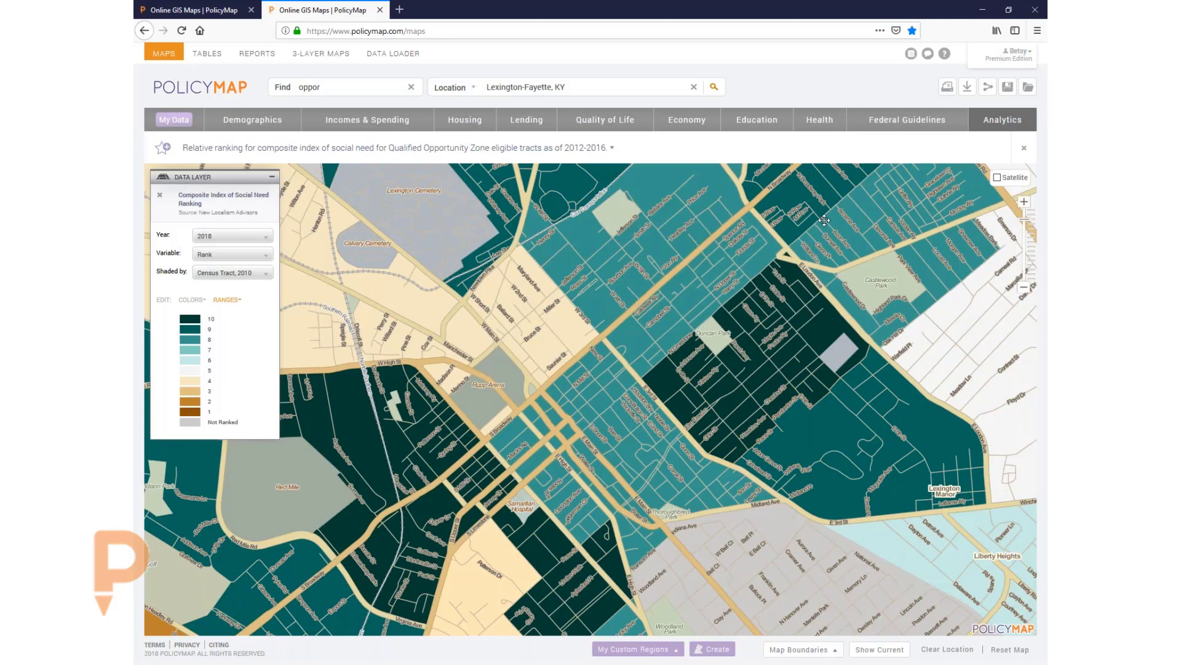
# Show the whole United States (National) with a location search for "united" and close the location pop-up.
pyautogui.moveTo(566, 86); pyautogui.dragTo(486, 87)
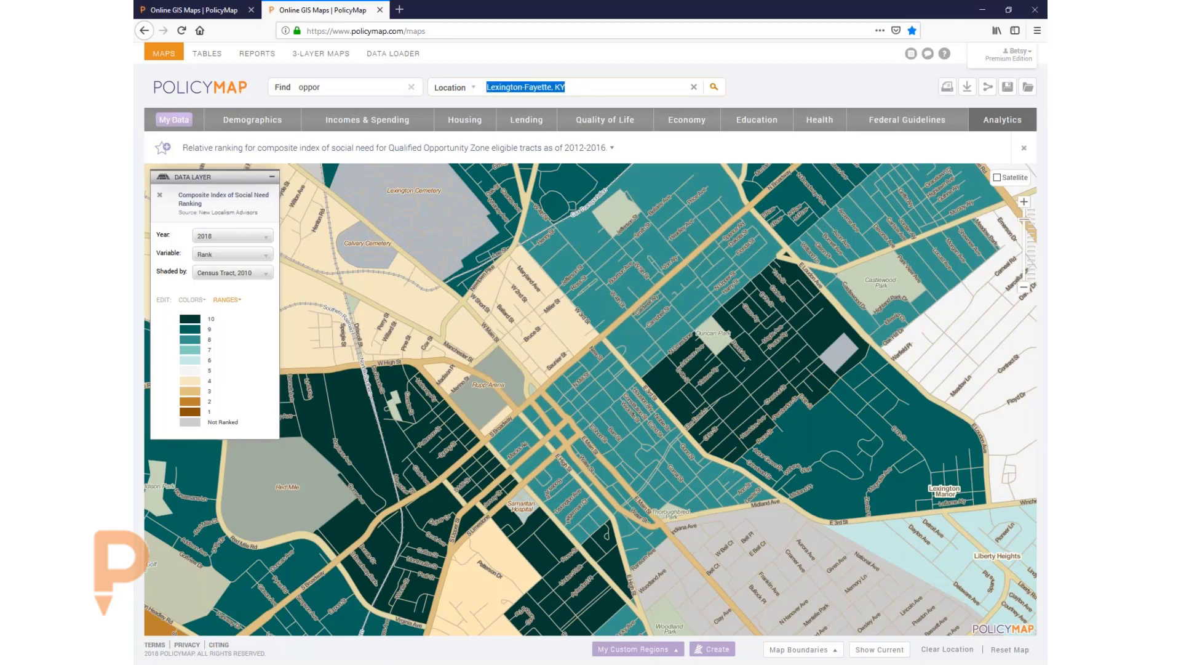
pyautogui.write('uni')
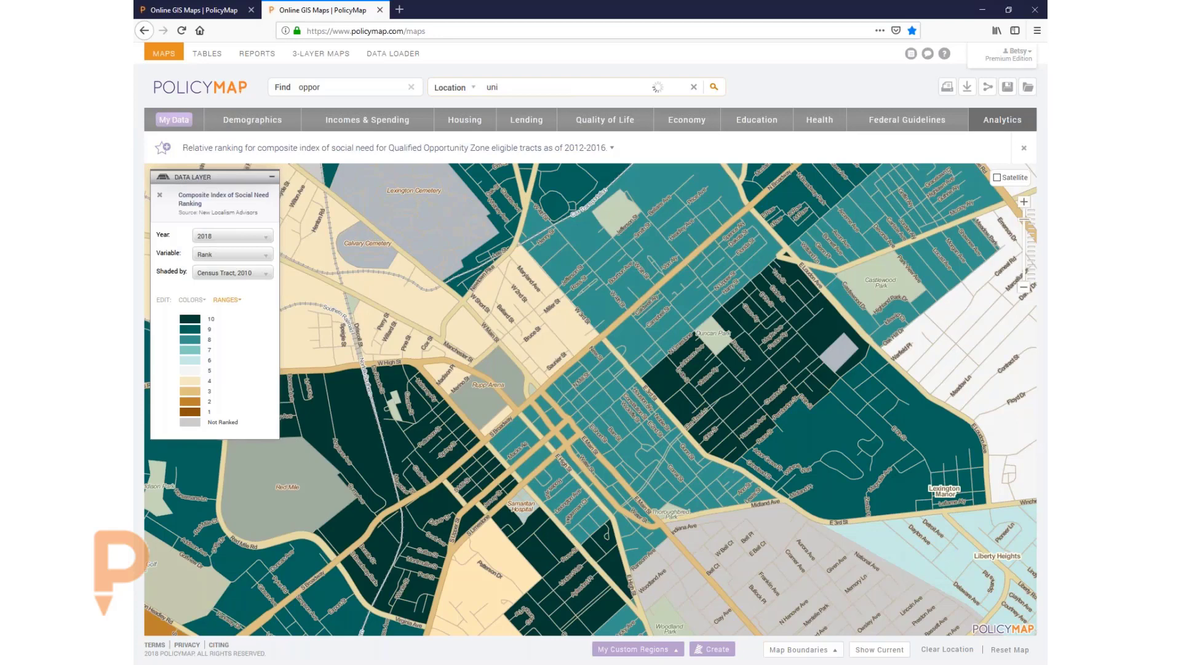
pyautogui.write('ted')
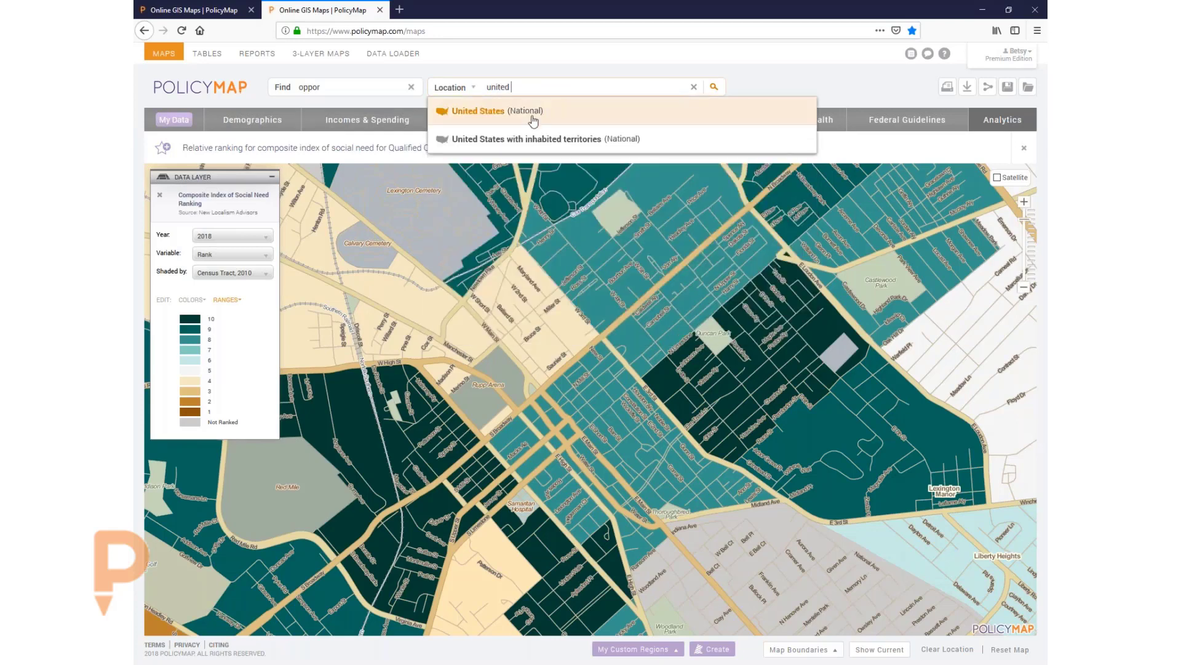
pyautogui.click(534, 114)
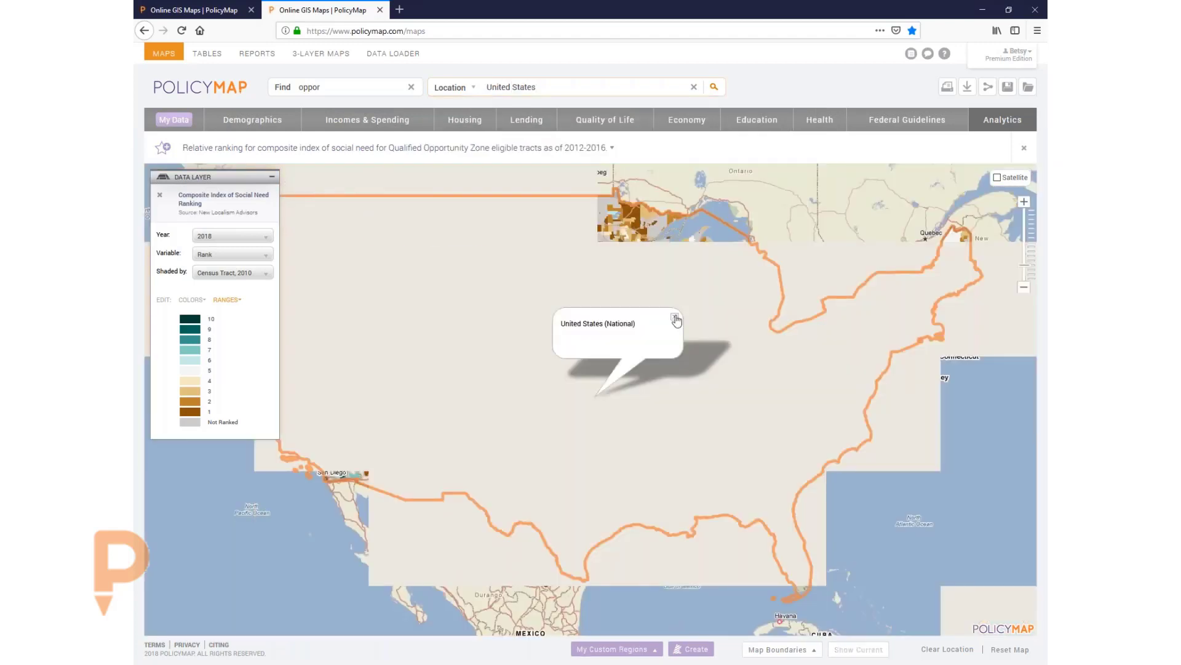
pyautogui.click(675, 316)
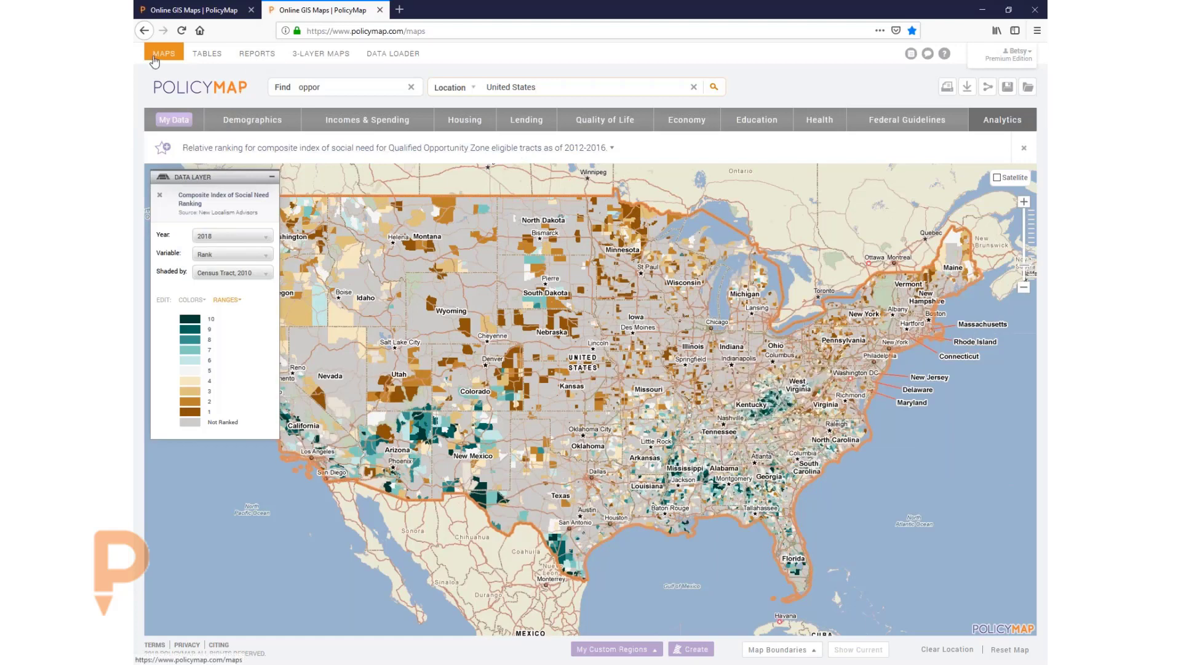
pyautogui.click(595, 90)
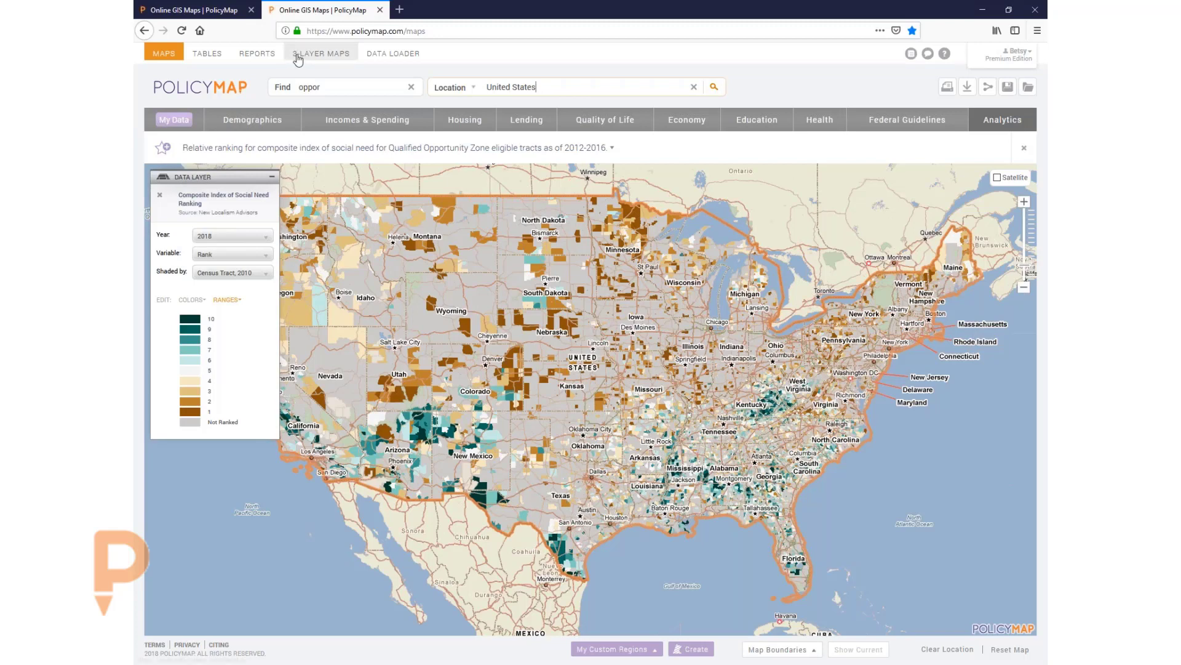
# Switch to the 3-layer maps and move the map to Shreveport, LA with a location search for "shre".
pyautogui.click(328, 56)
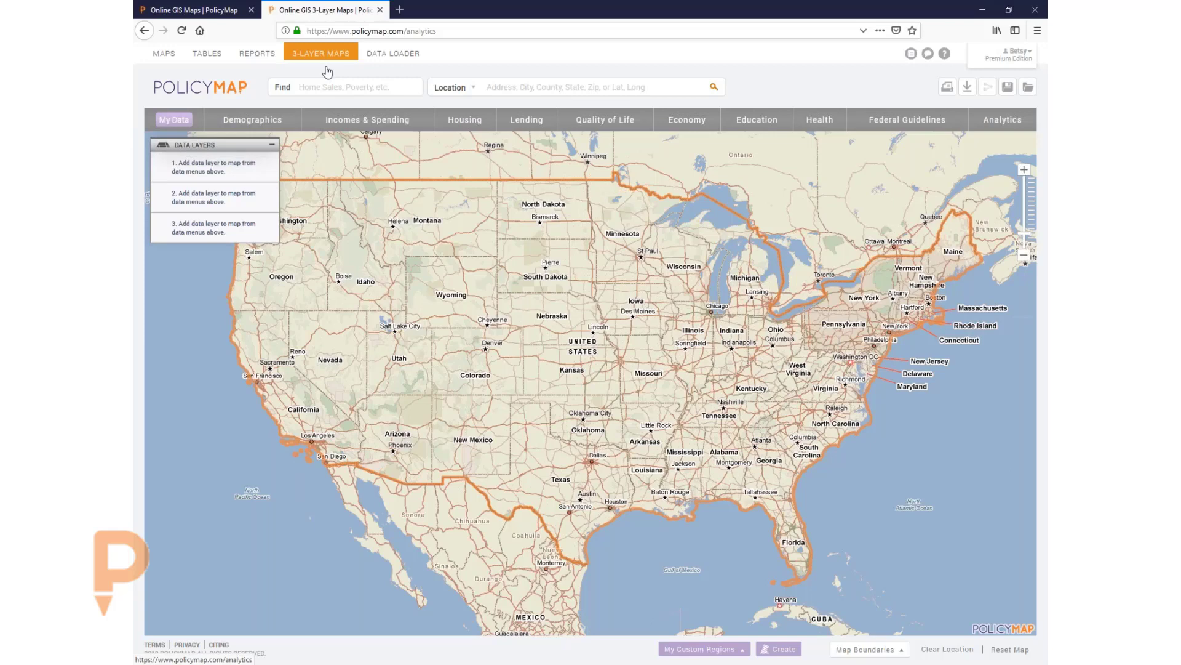
pyautogui.click(500, 86)
pyautogui.write('sh')
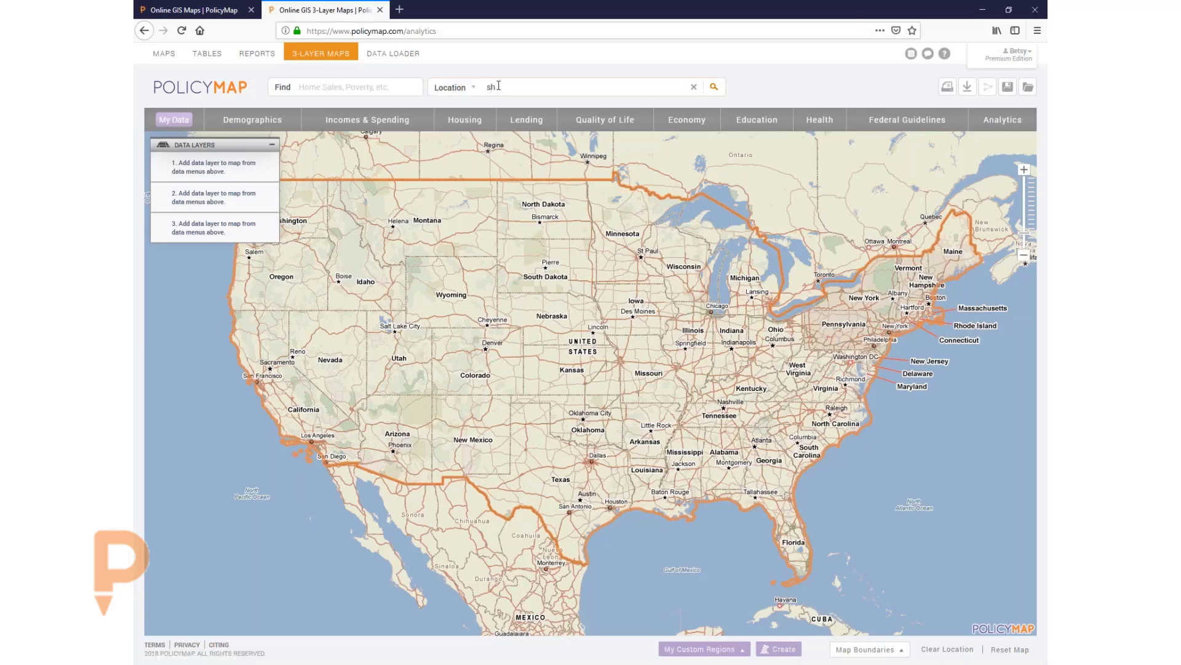
pyautogui.write('re')
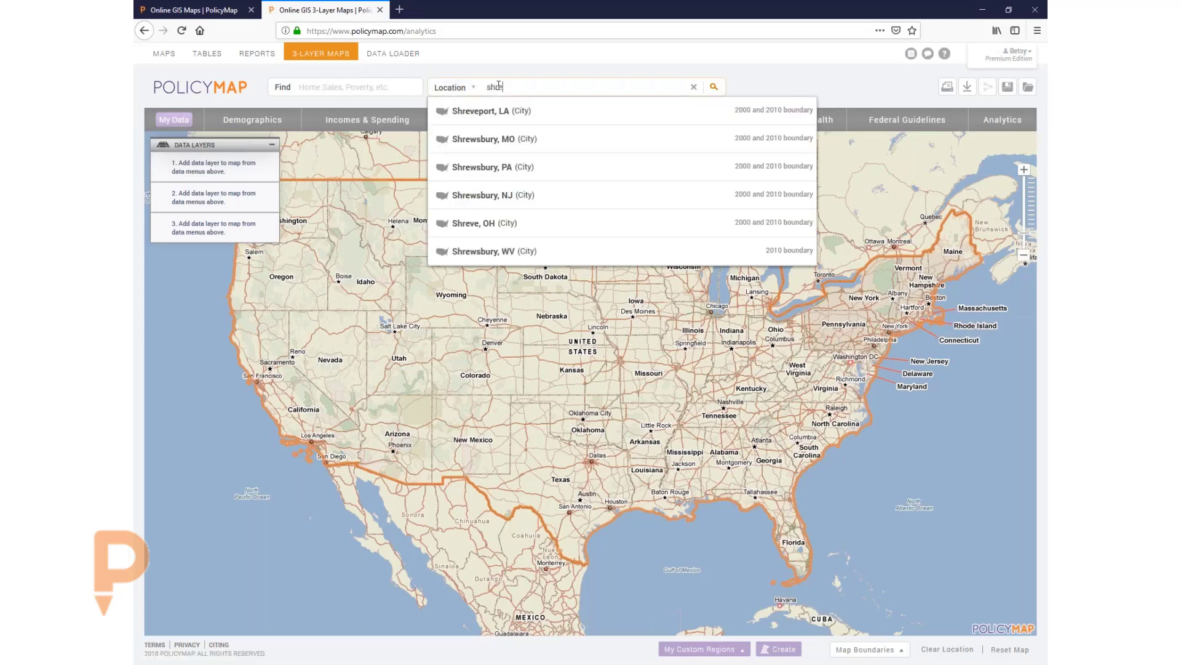
pyautogui.click(507, 111)
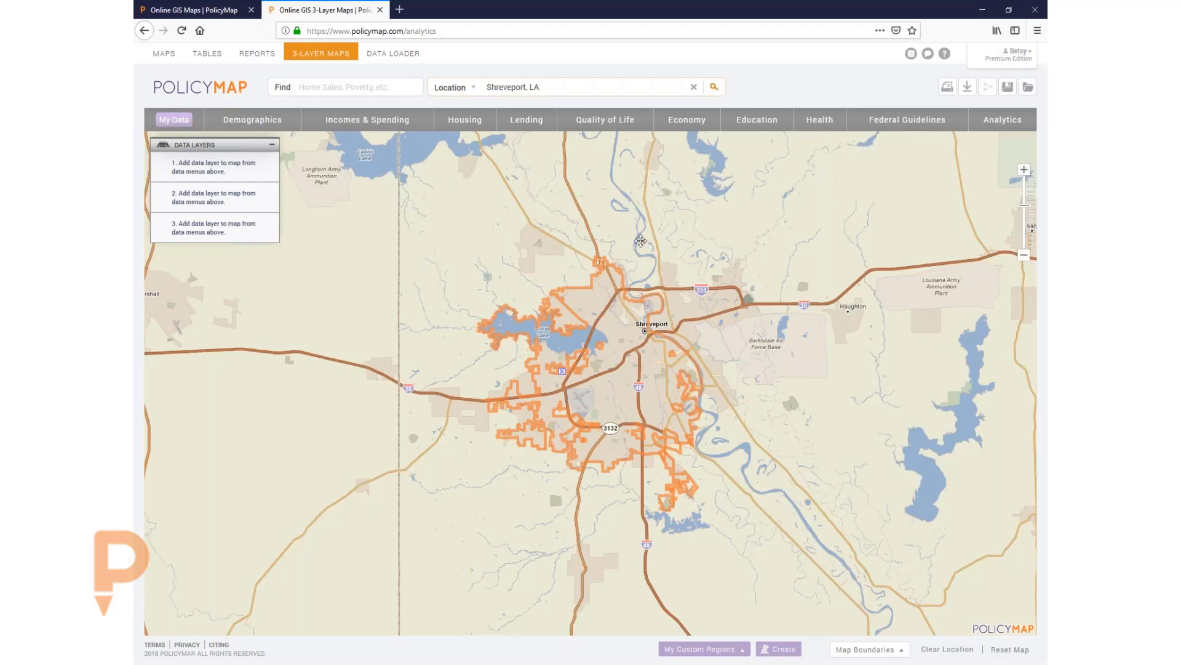
# Add the Age 65 or older demographic layer as the first data layer of the 3-layer map.
pyautogui.click(266, 125)
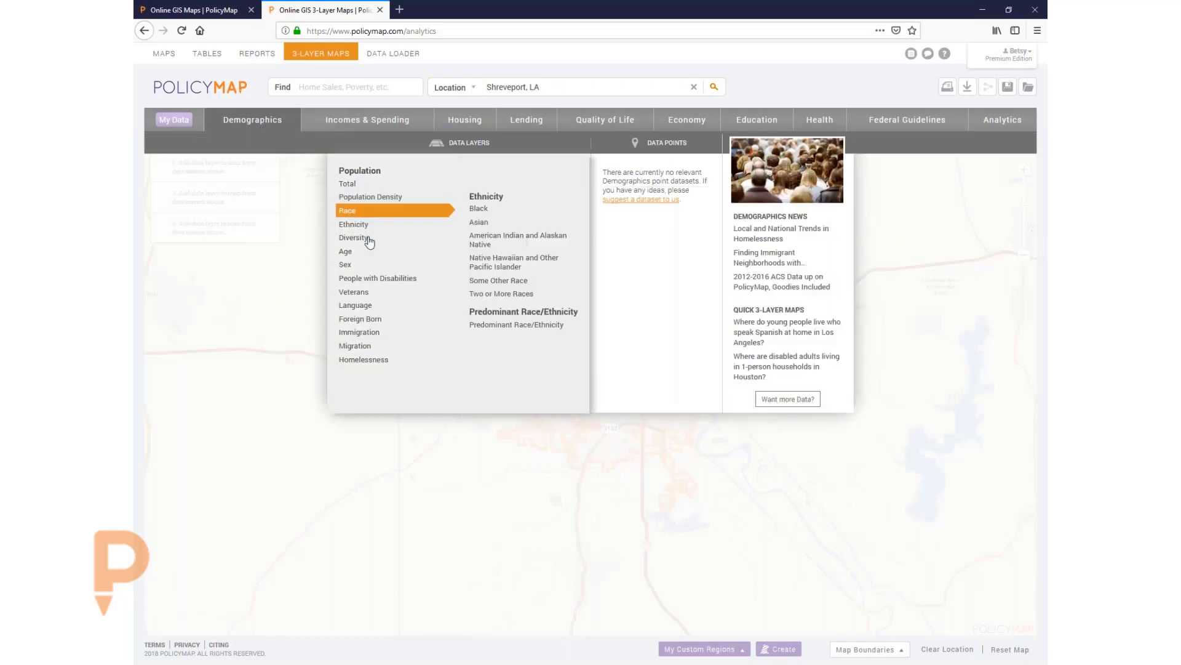
pyautogui.moveTo(369, 245)
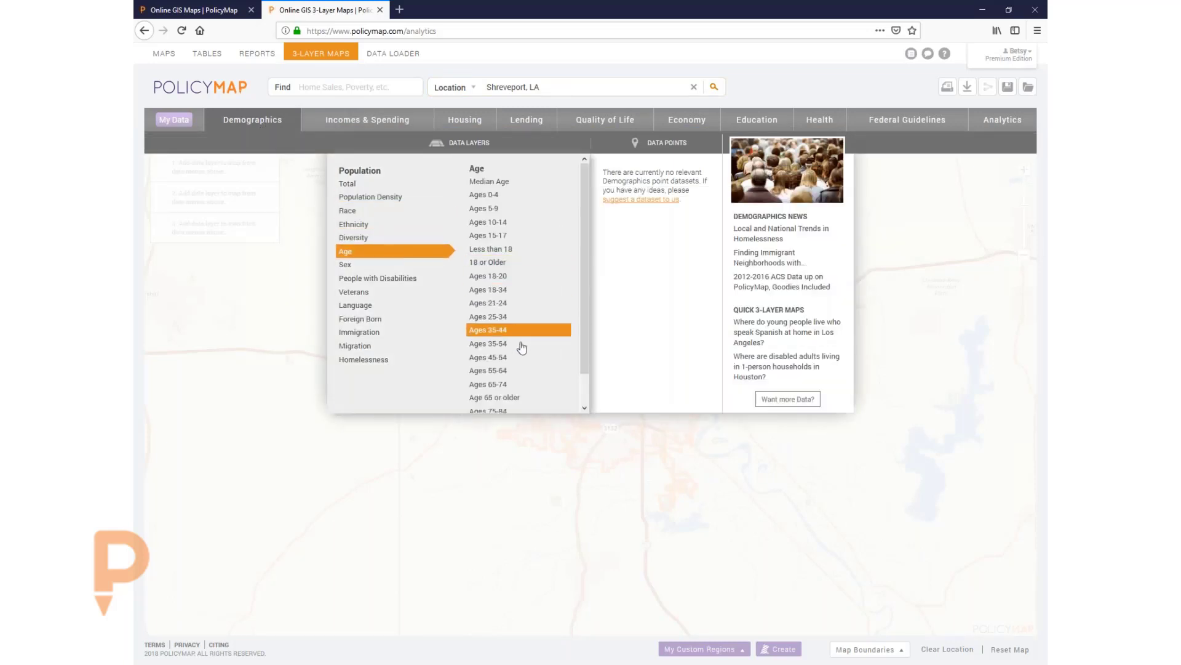
pyautogui.click(526, 399)
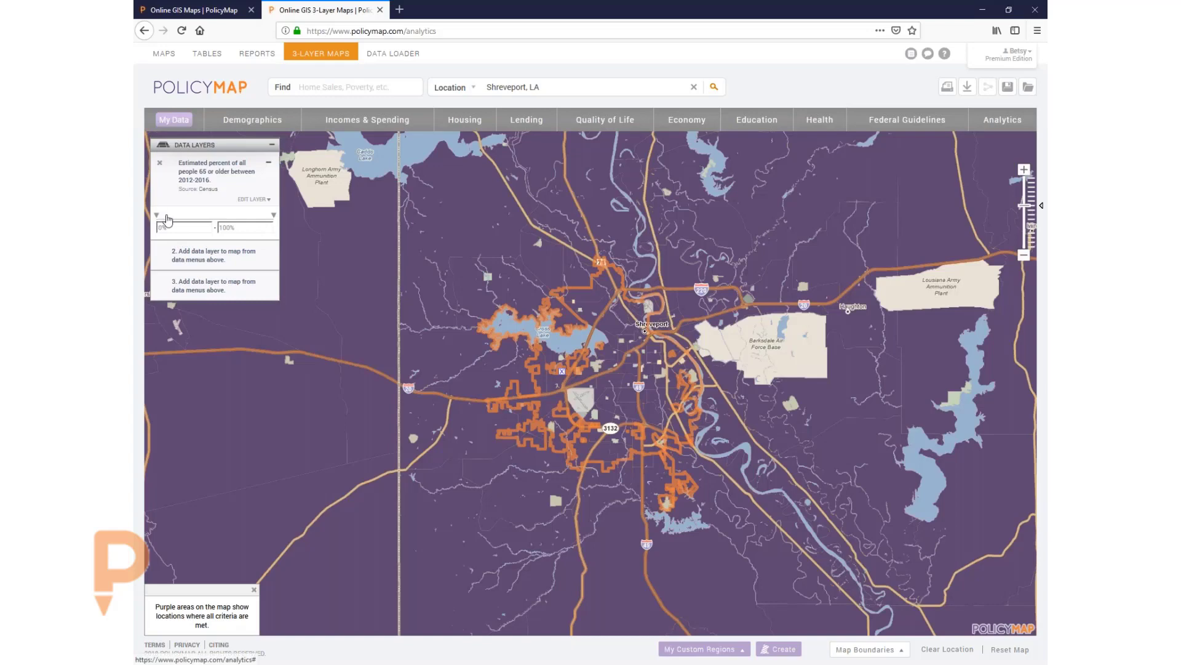
# Set the lower limit of the 65-or-older layer to 30%.
pyautogui.moveTo(166, 216); pyautogui.dragTo(189, 215)
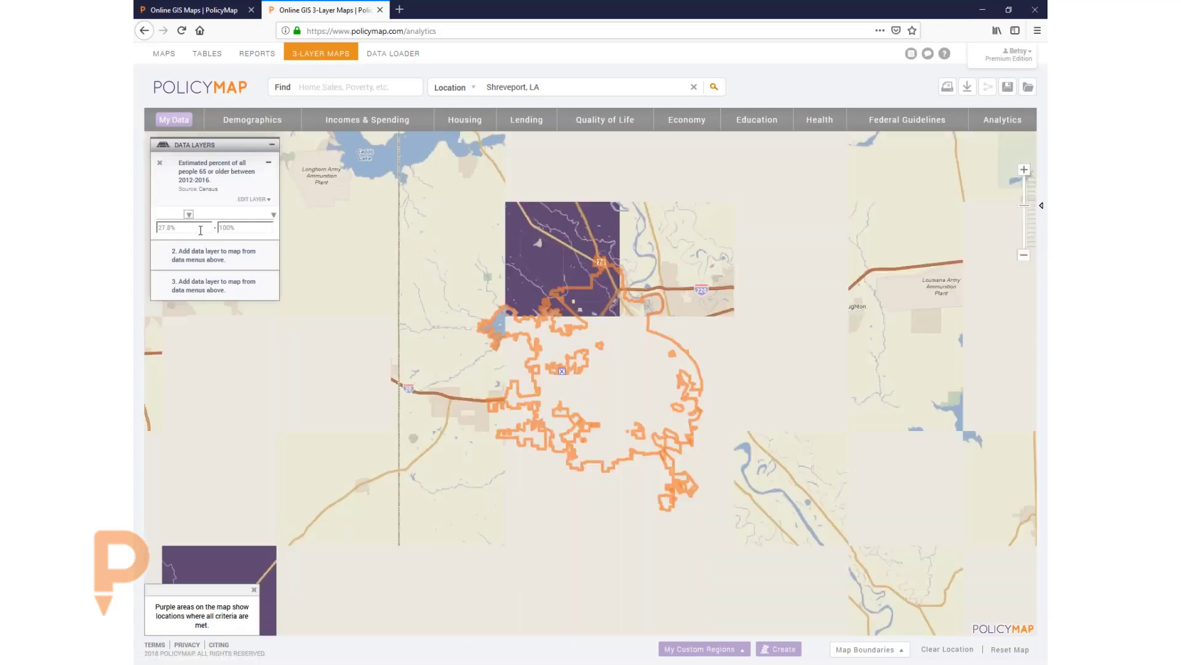
pyautogui.click(200, 228)
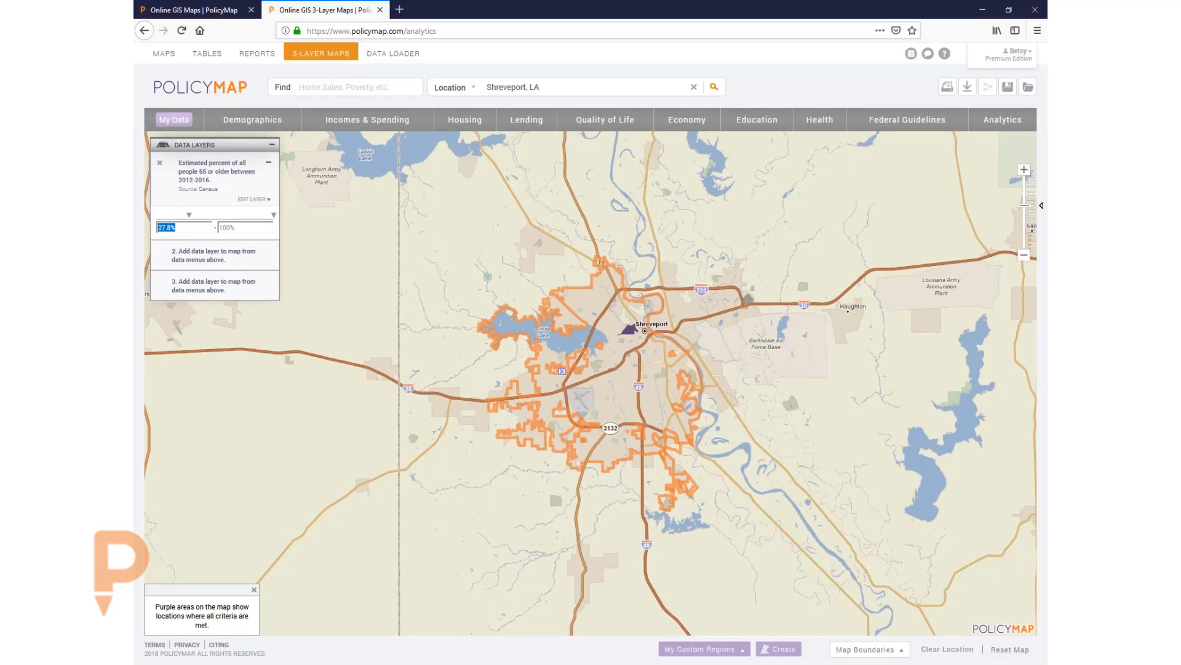
pyautogui.write('30')
pyautogui.press('Return')
# Set the lower limit of the 65-or-older layer to 20%.
pyautogui.click(1026, 175)
pyautogui.click(1025, 175)
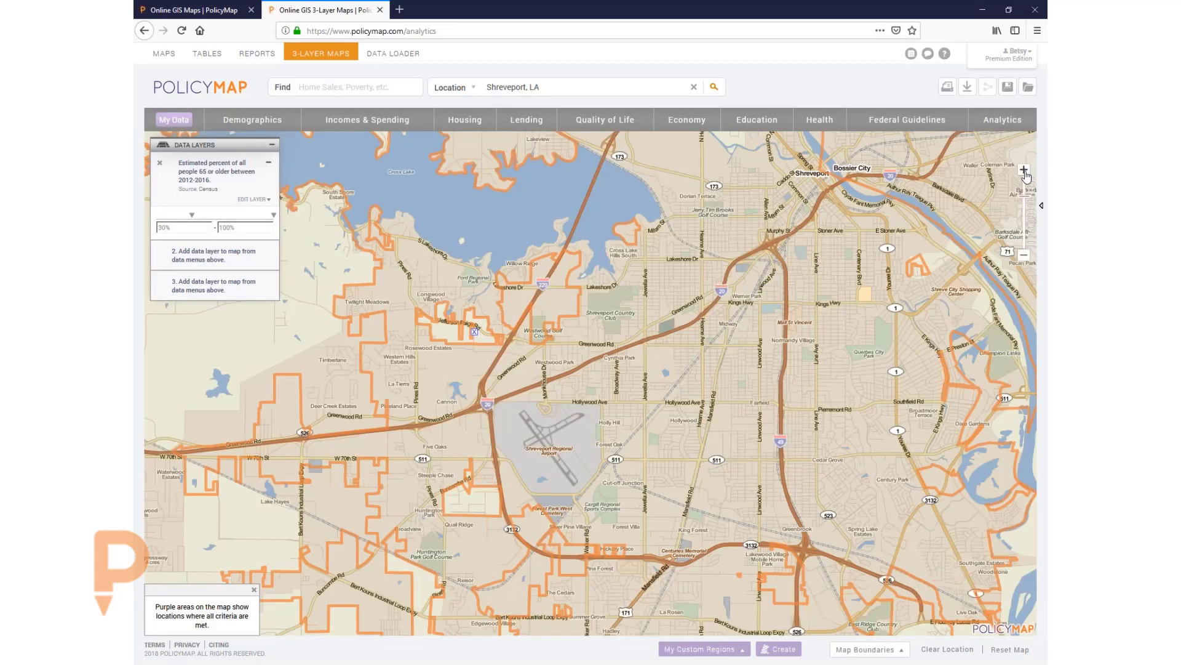
pyautogui.click(1025, 175)
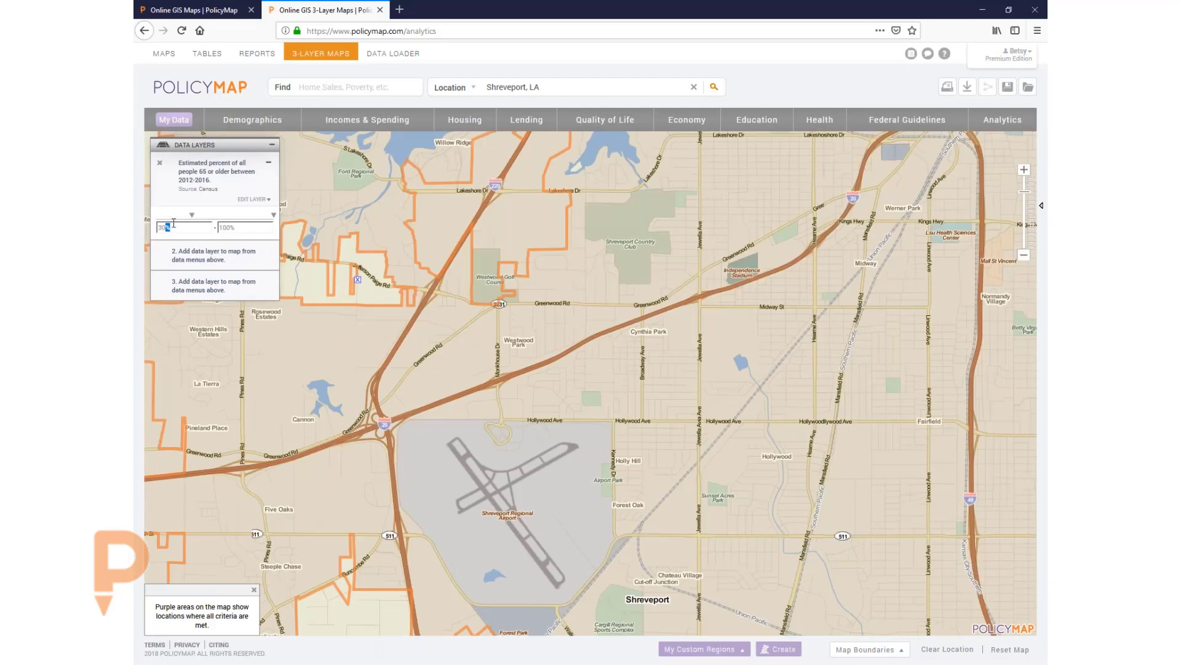
pyautogui.press('BackSpace')
pyautogui.press('BackSpace')
pyautogui.press('BackSpace')
pyautogui.press('Return')
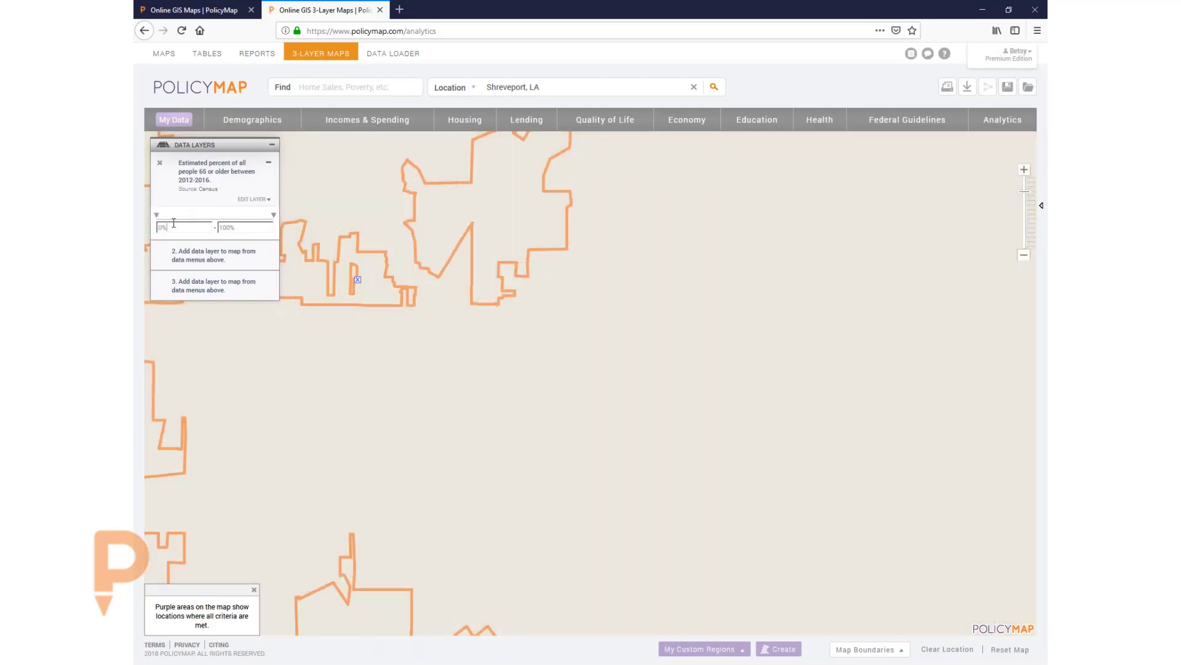
pyautogui.write('2')
pyautogui.press('Return')
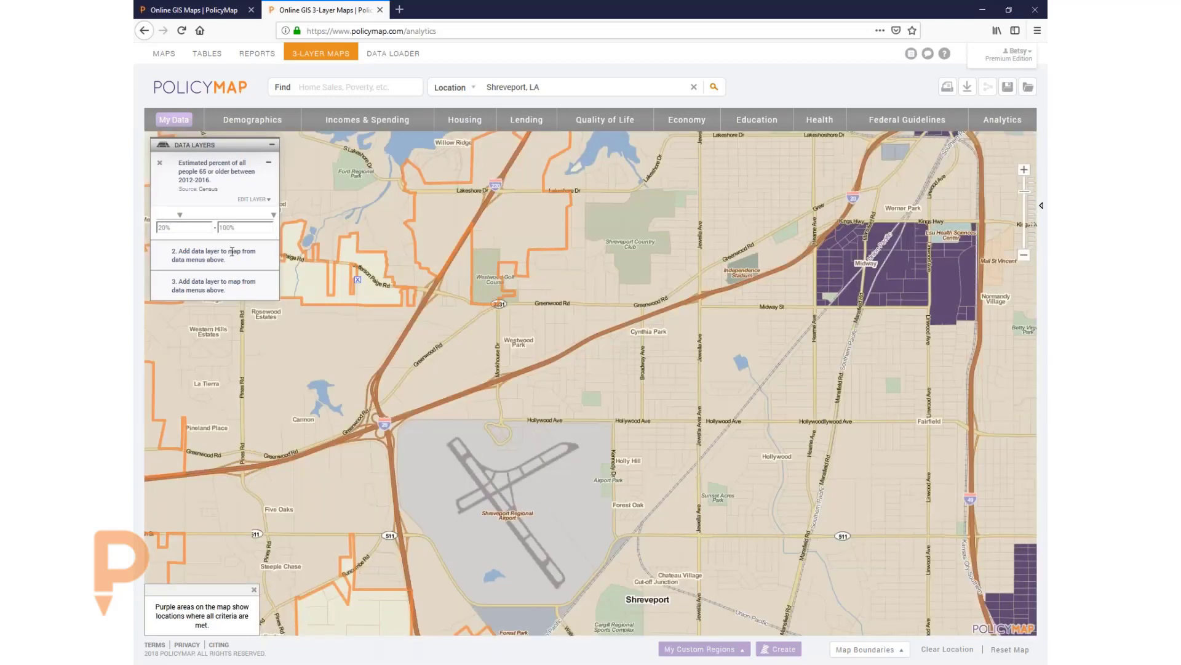
# Add the People in Poverty layer for all people as the second data layer and set its lower limit to 30%.
pyautogui.click(355, 120)
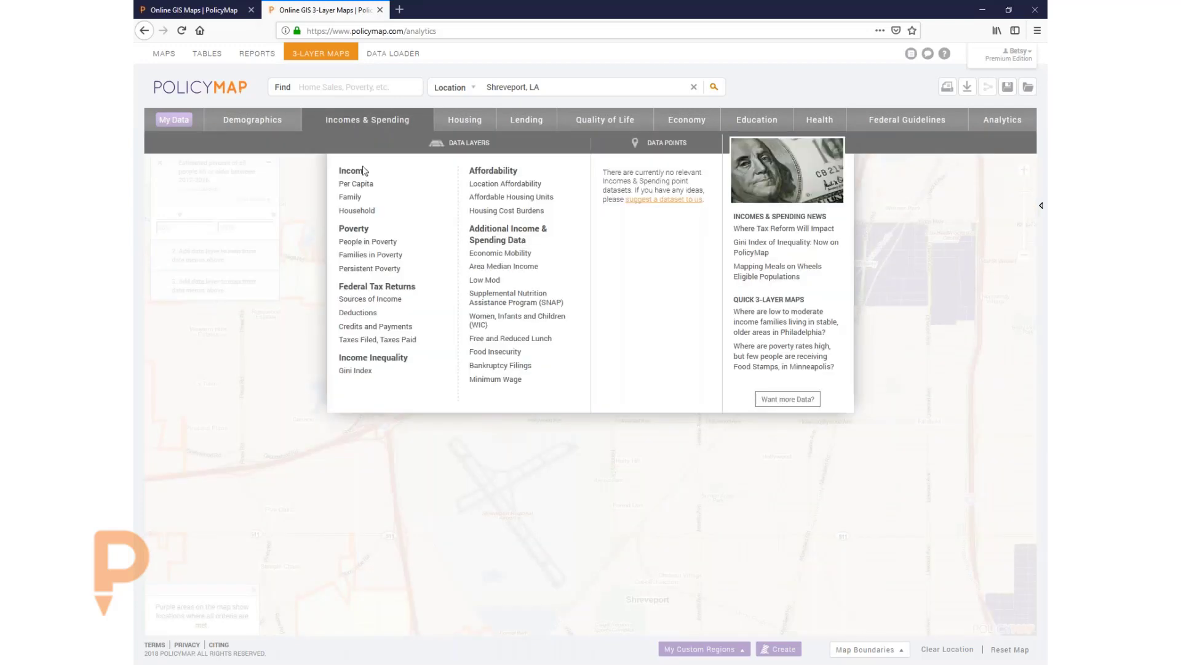
pyautogui.moveTo(368, 242)
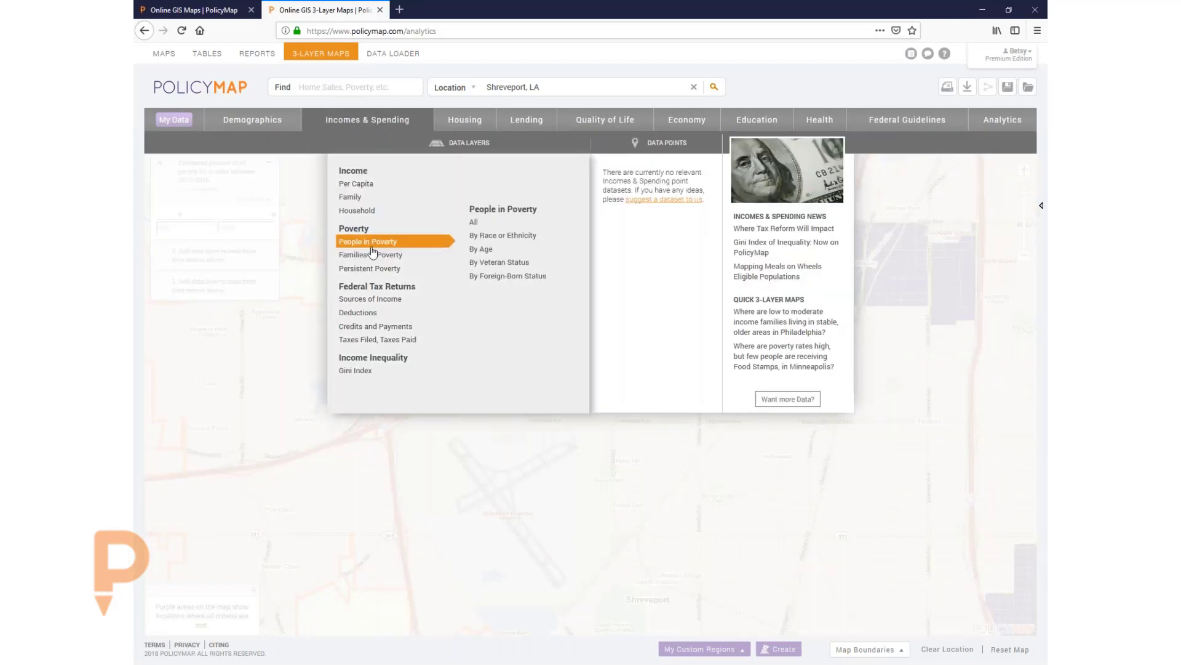
pyautogui.click(479, 222)
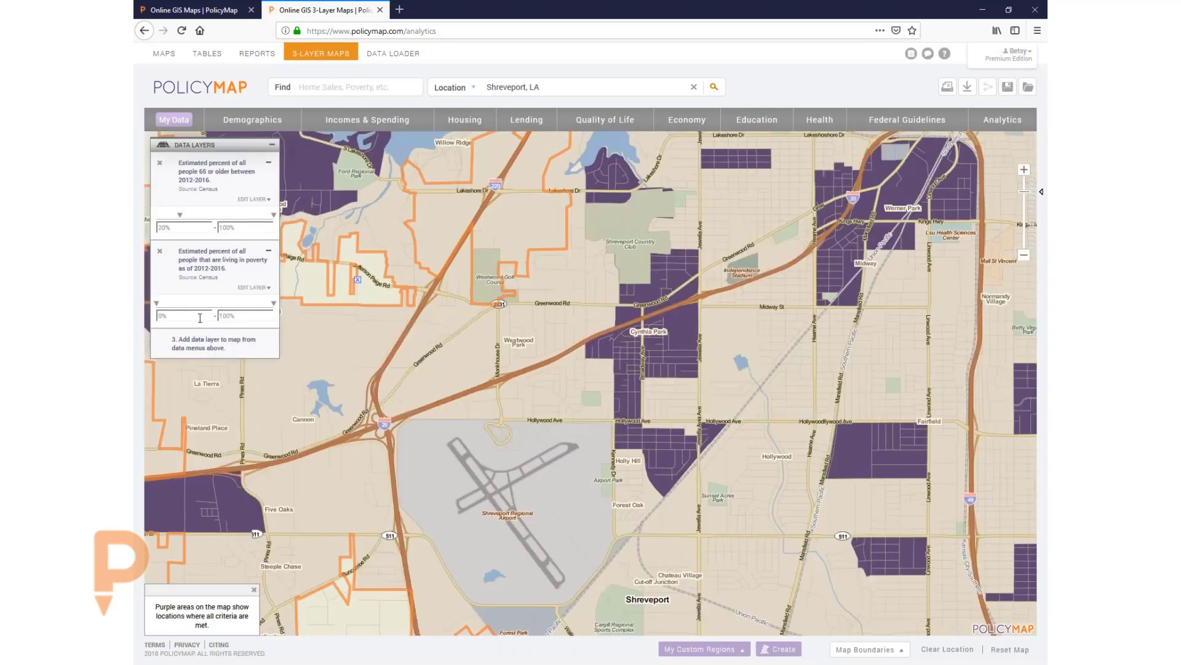
pyautogui.doubleClick(162, 315)
pyautogui.write('3')
pyautogui.click(1019, 329)
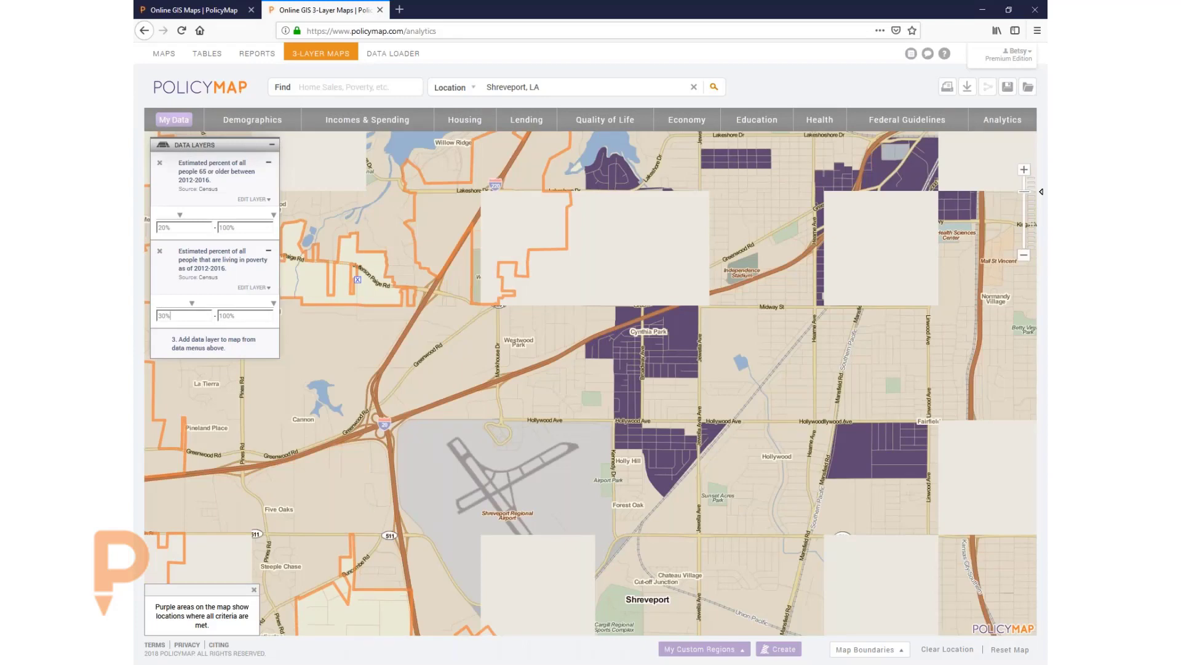
# Search the data for "hyper", add the 2013 CDC BRFSS percent of adults with high blood pressure layer, and set its lower limit to 10%.
pyautogui.click(1024, 256)
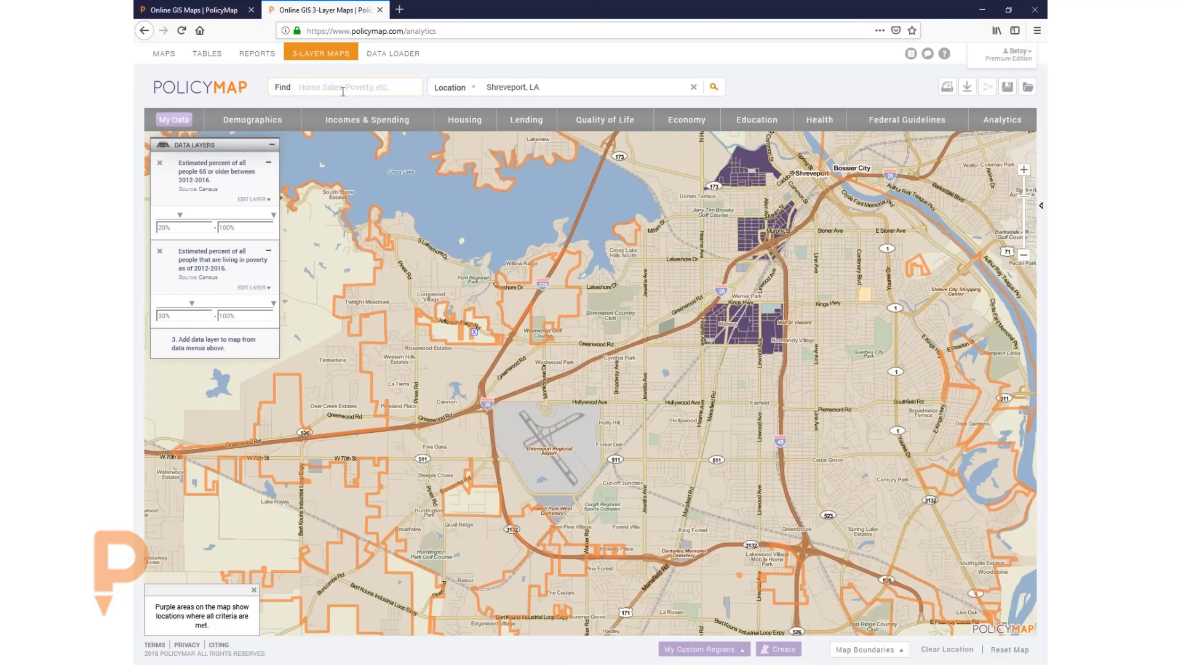
pyautogui.write('hyper')
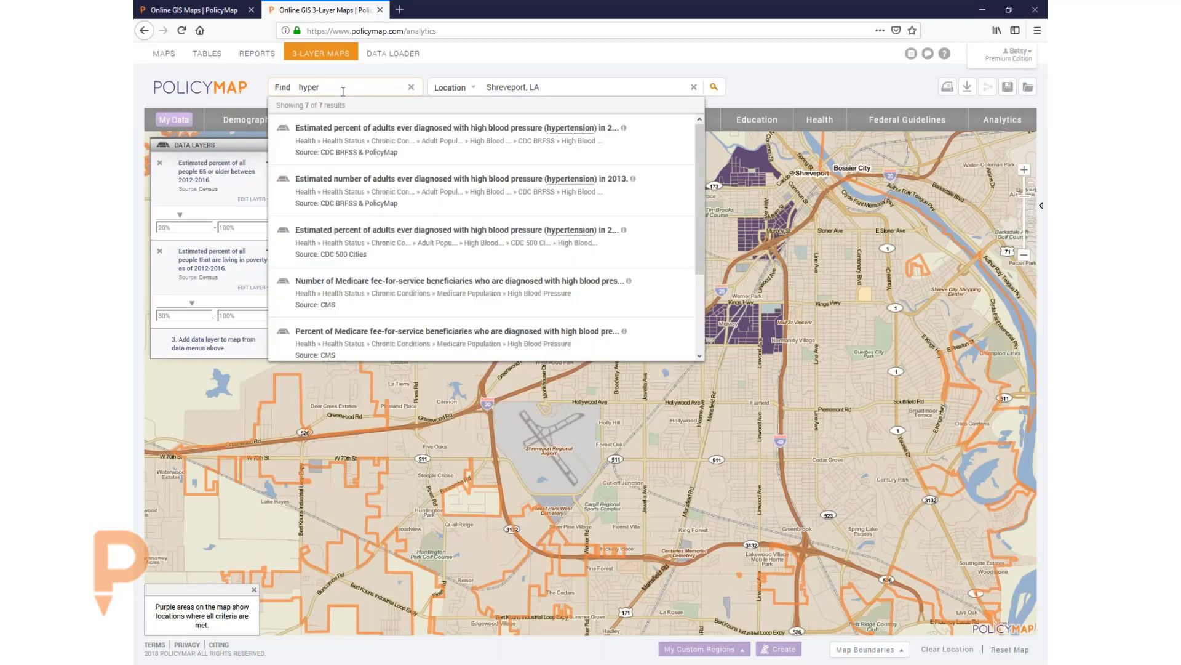
pyautogui.click(497, 143)
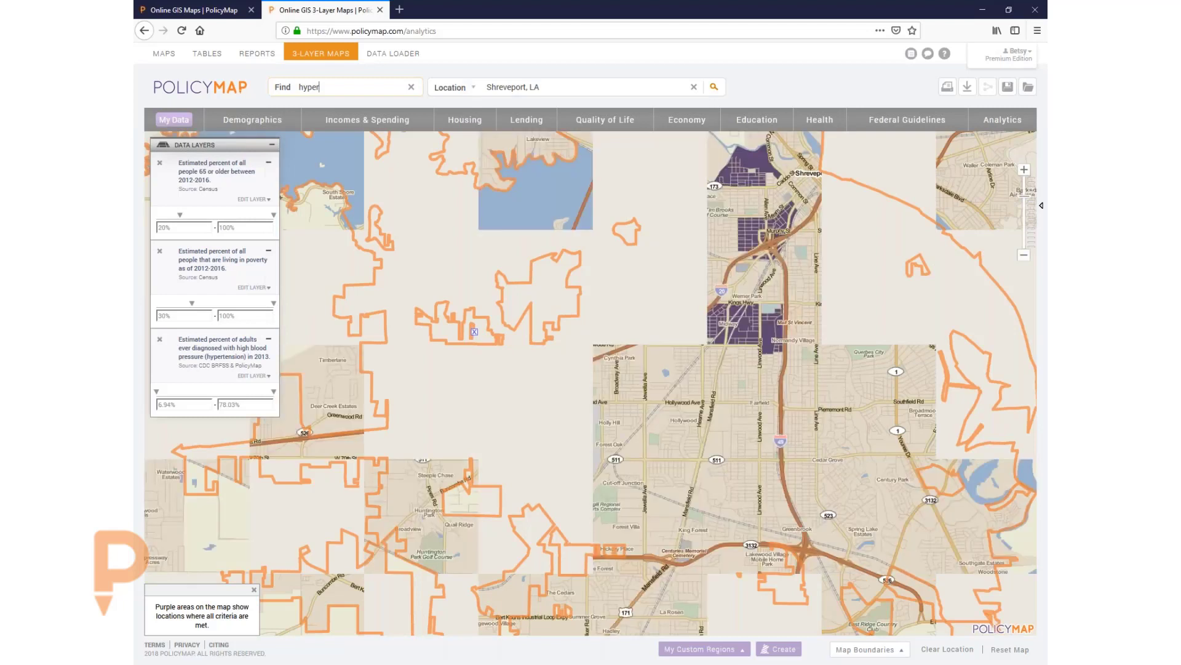
pyautogui.click(184, 405)
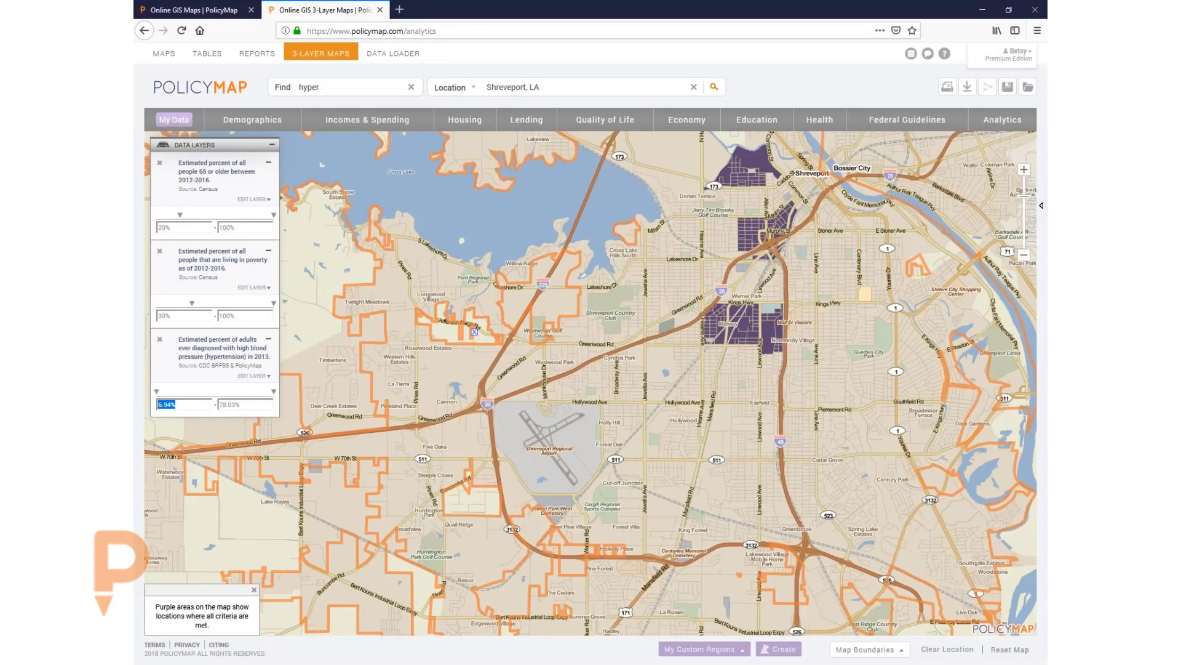
pyautogui.write('10')
# Check the values of the purple census tracts south of Cross Bayou and around Murphy St, closing each pop-up.
pyautogui.moveTo(631, 443); pyautogui.dragTo(541, 516)
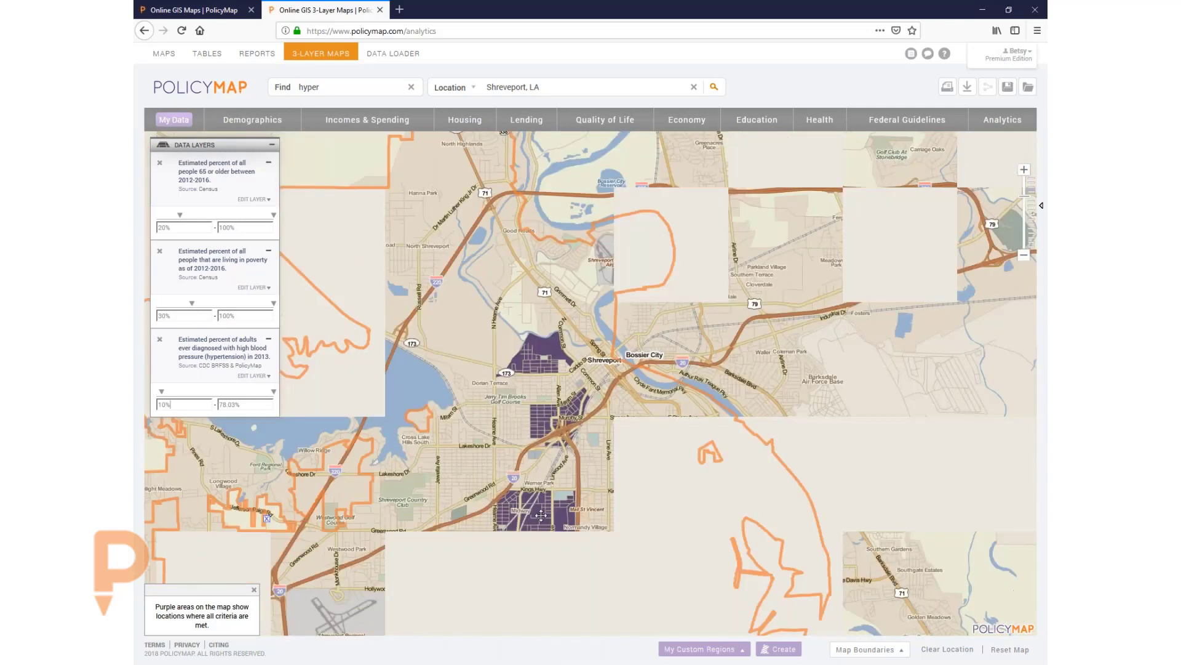
pyautogui.click(1024, 170)
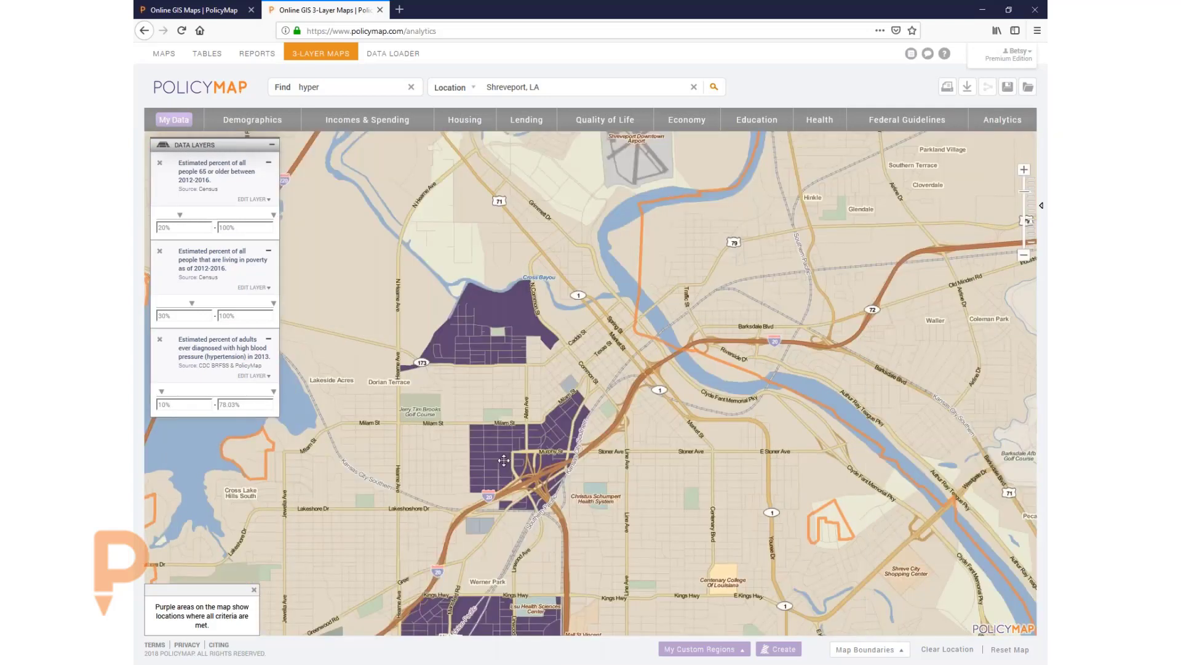
pyautogui.moveTo(504, 461); pyautogui.dragTo(581, 318)
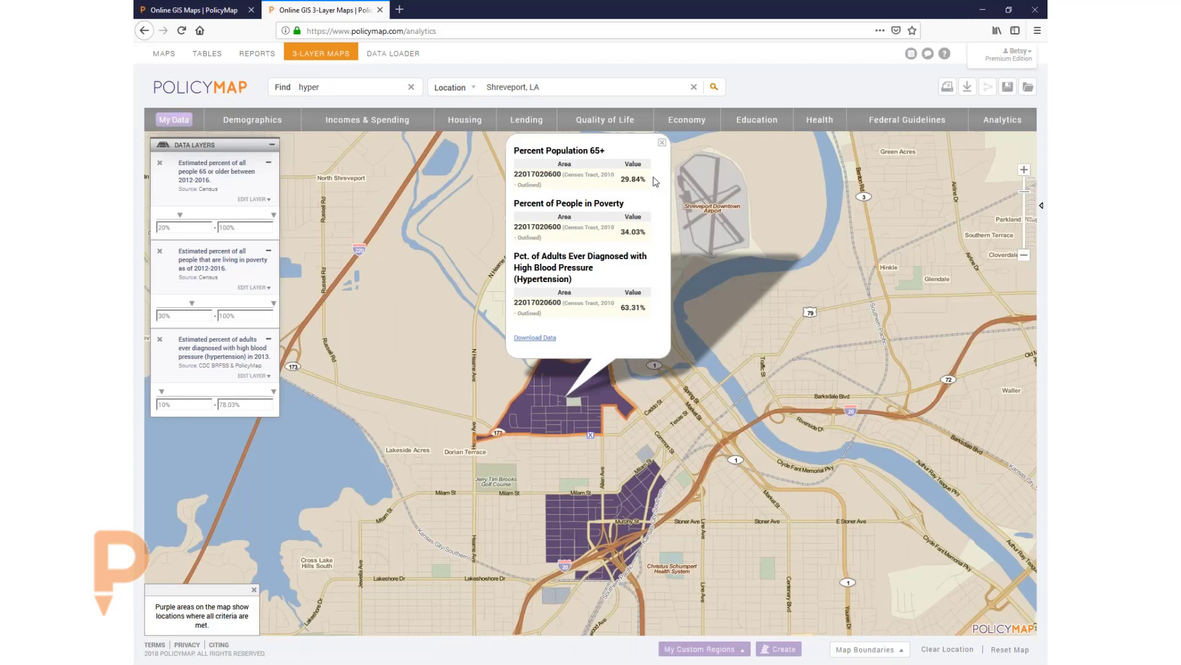
pyautogui.click(661, 146)
pyautogui.click(568, 529)
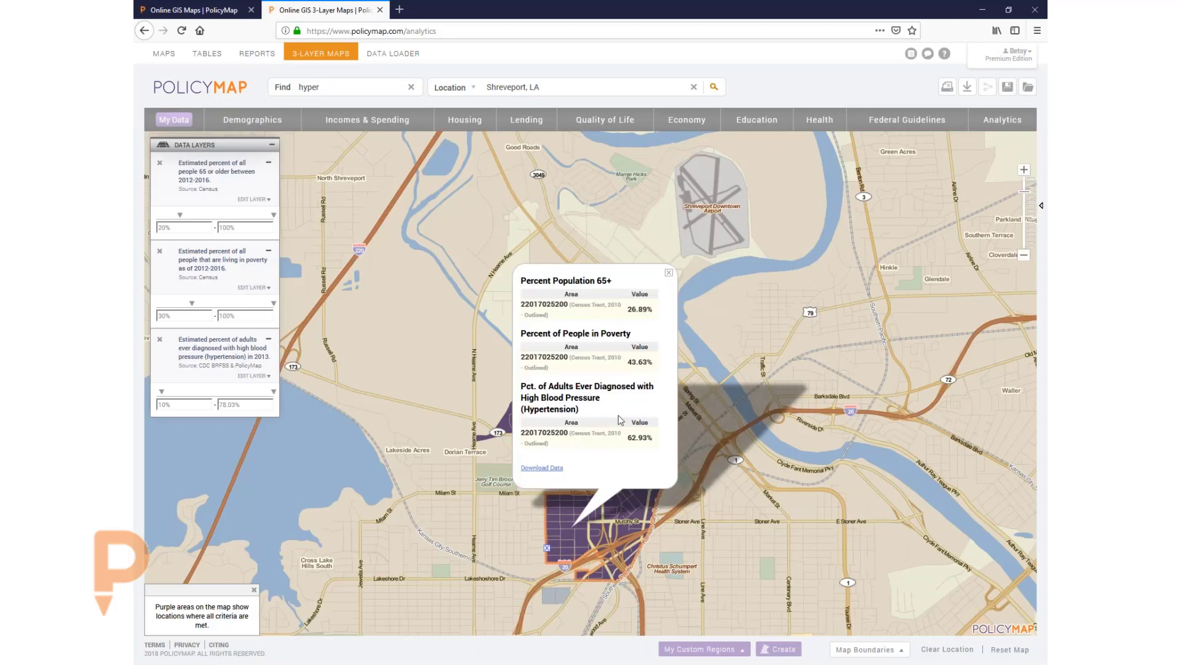
pyautogui.click(669, 272)
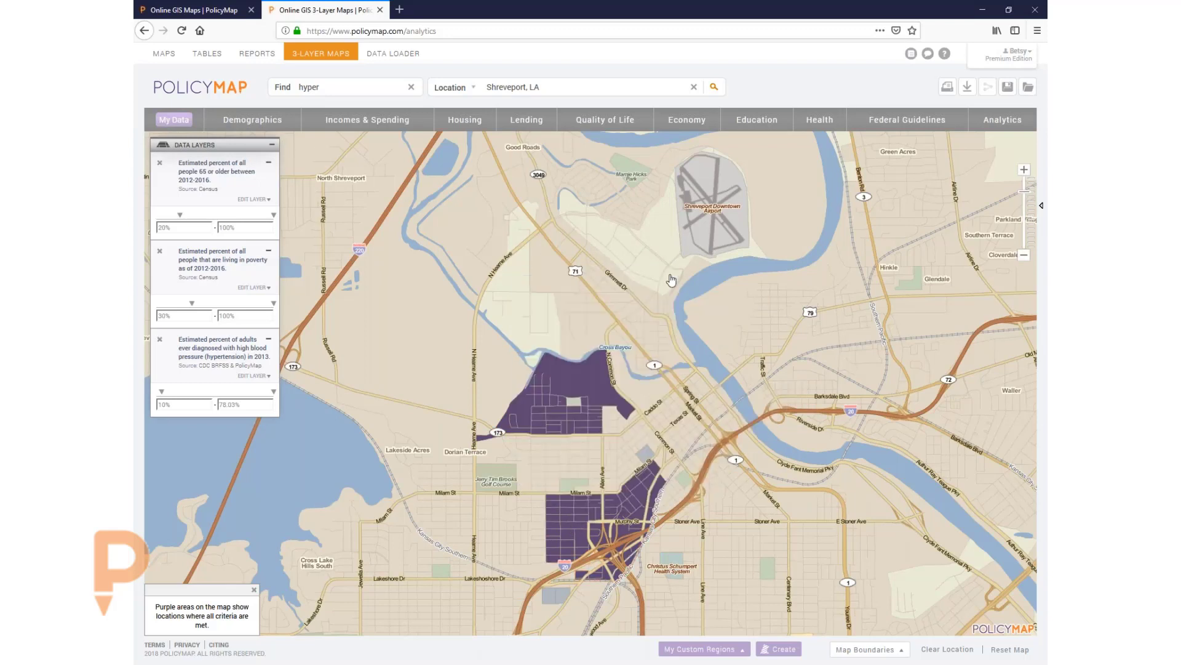
# Add the Community Health Centers and Look-Alikes data points to the map of Shreveport.
pyautogui.click(1024, 255)
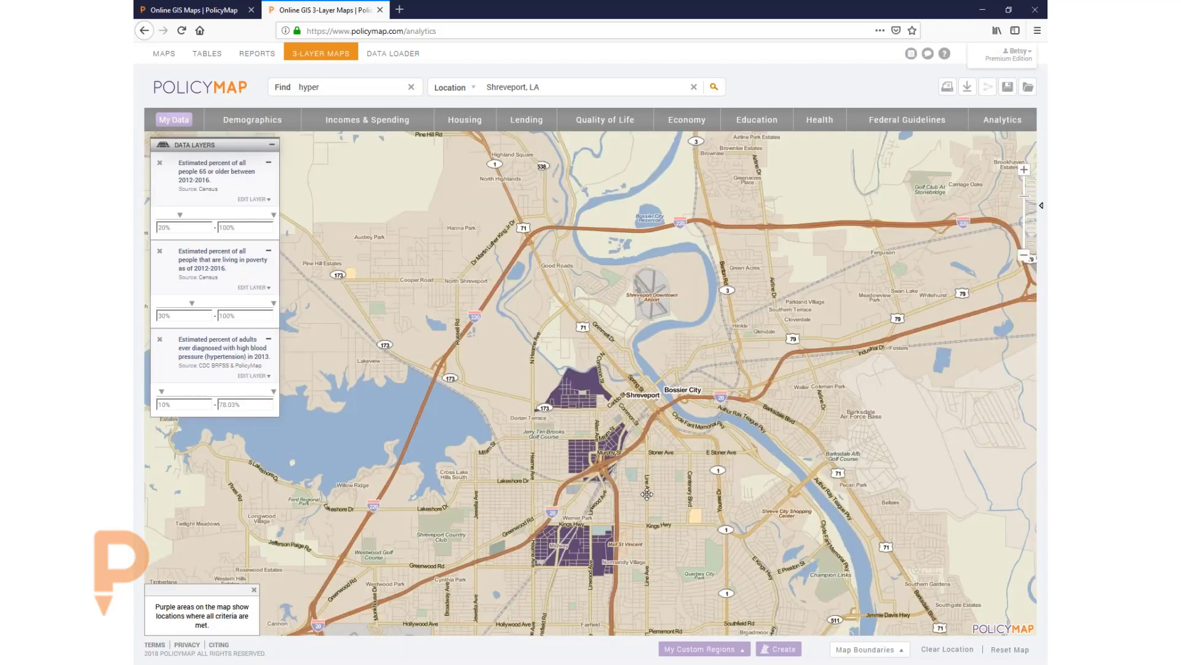
pyautogui.moveTo(647, 494); pyautogui.dragTo(628, 421)
pyautogui.scroll(1, 988, 216)
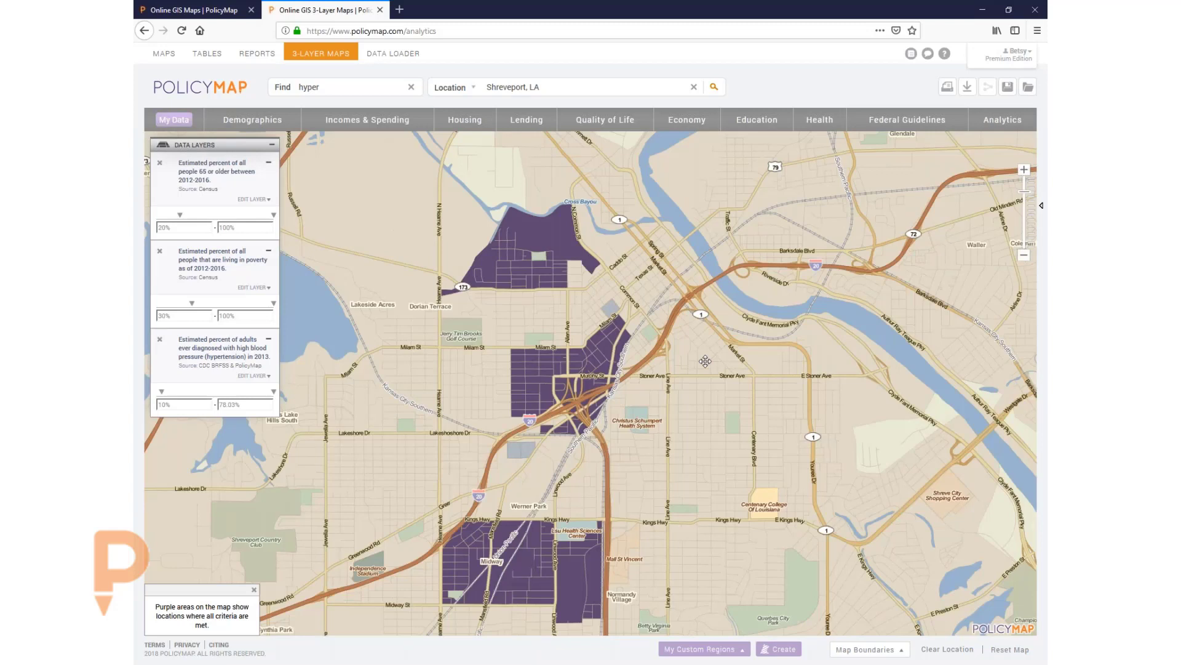
pyautogui.click(1024, 255)
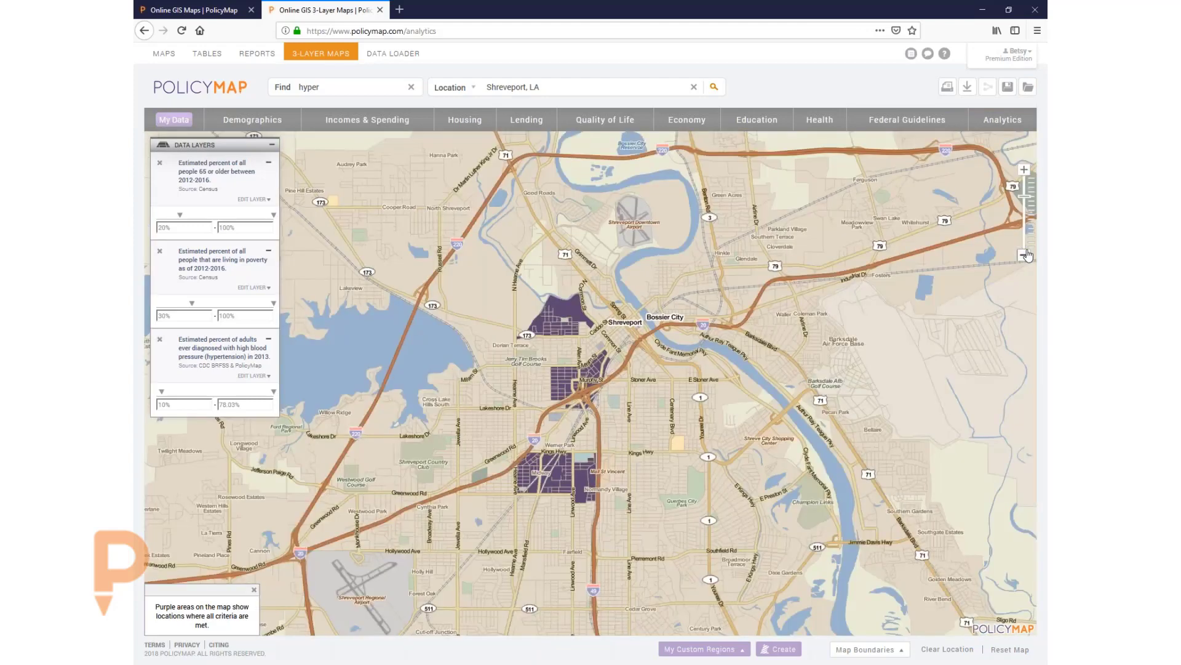
pyautogui.click(1025, 255)
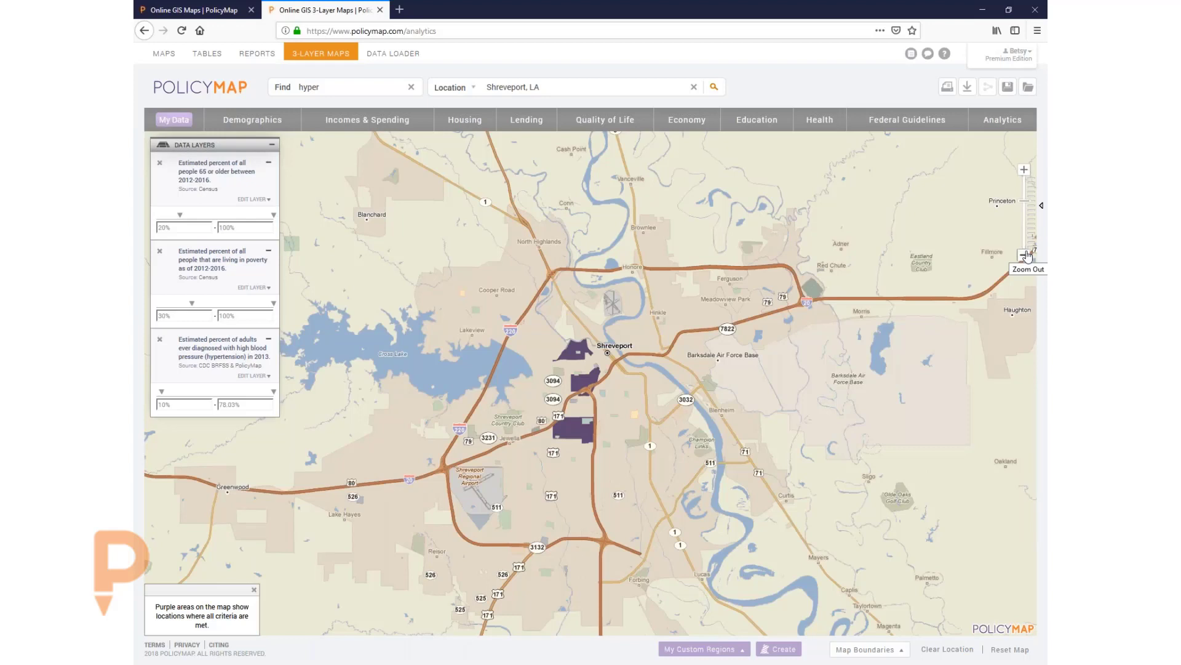
pyautogui.click(812, 125)
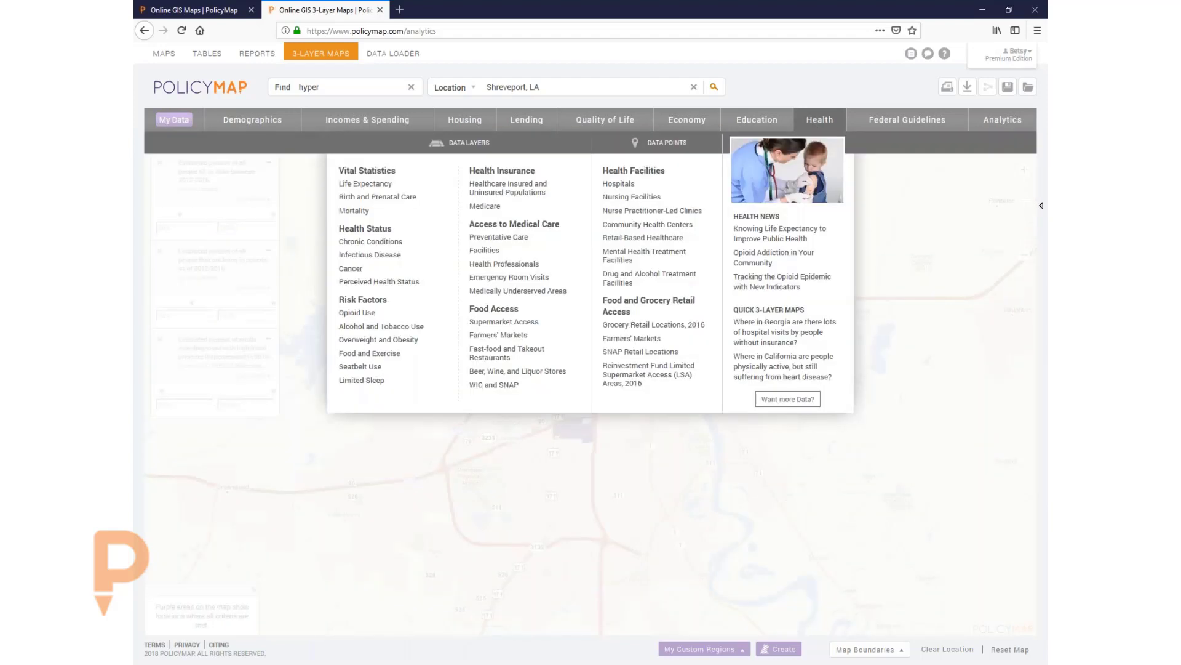
pyautogui.moveTo(665, 225)
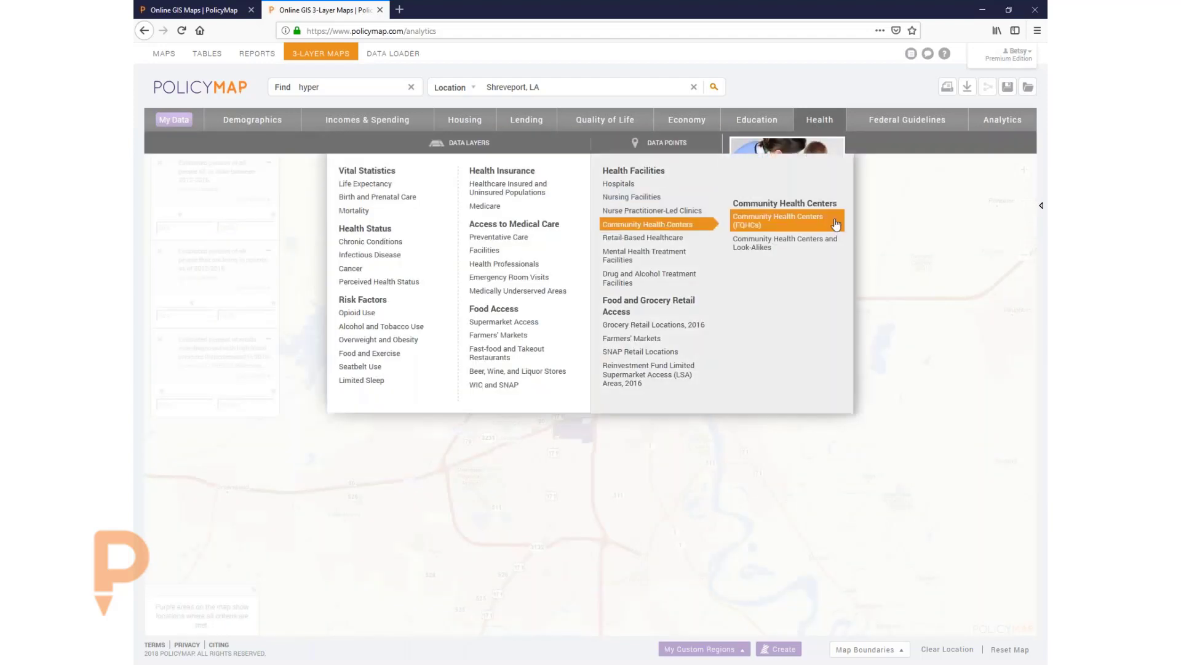
pyautogui.click(831, 253)
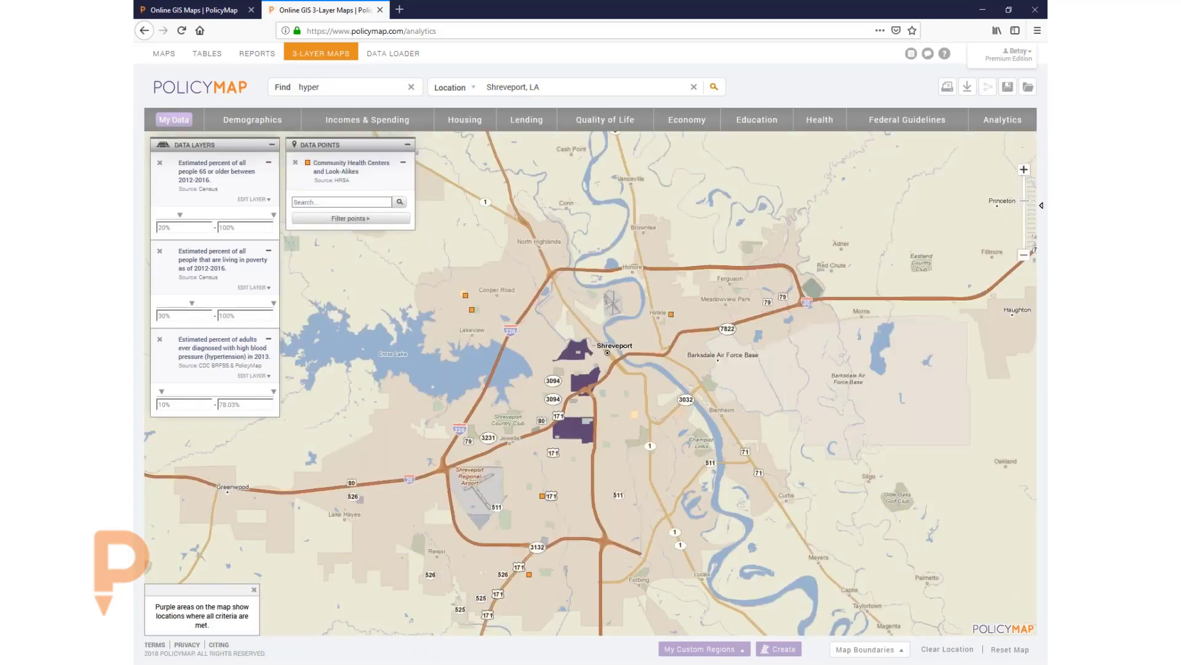
# Check the census tract at the health center near Lakeview, close its pop-up, and remove the Community Health Centers and Look-Alikes points.
pyautogui.scroll(3, 590, 382)
pyautogui.click(477, 311)
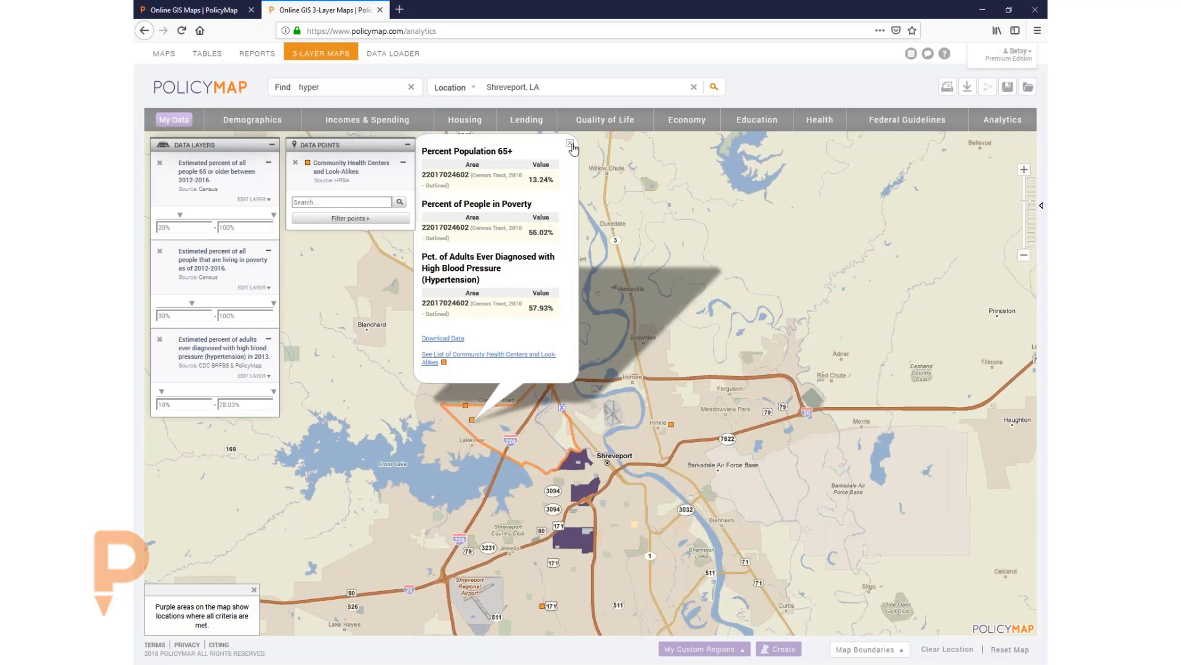
pyautogui.click(570, 144)
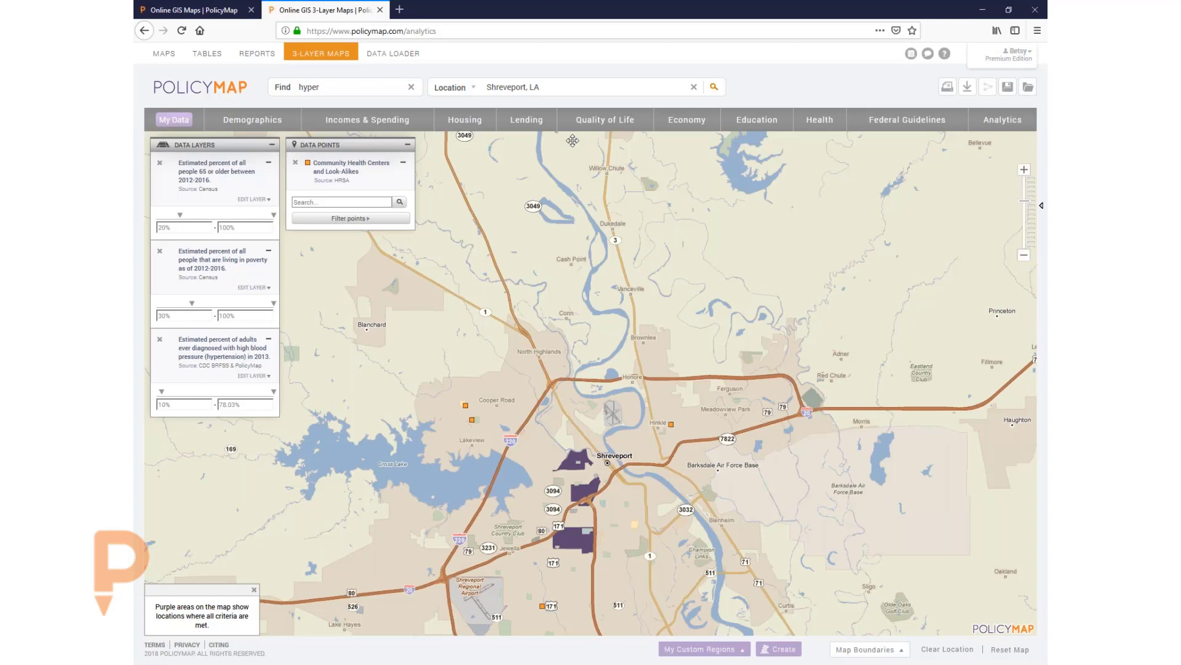
pyautogui.click(295, 164)
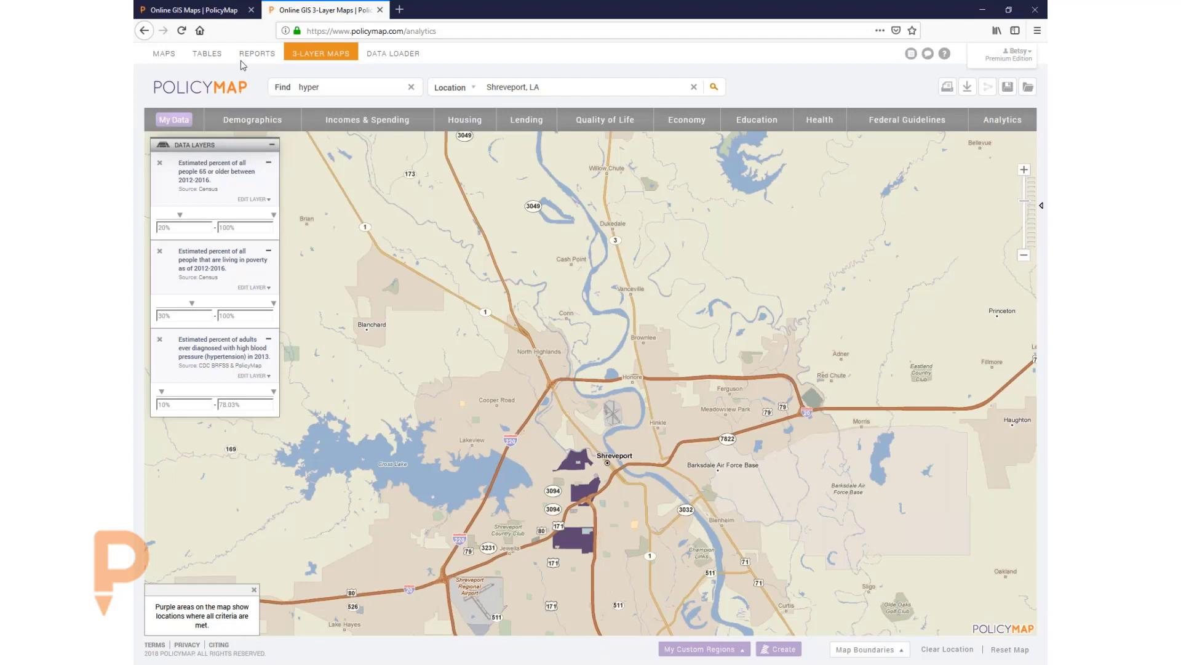
# Return to the single-layer maps and move the map to Chicago, IL with a location search for "chicago".
pyautogui.click(164, 54)
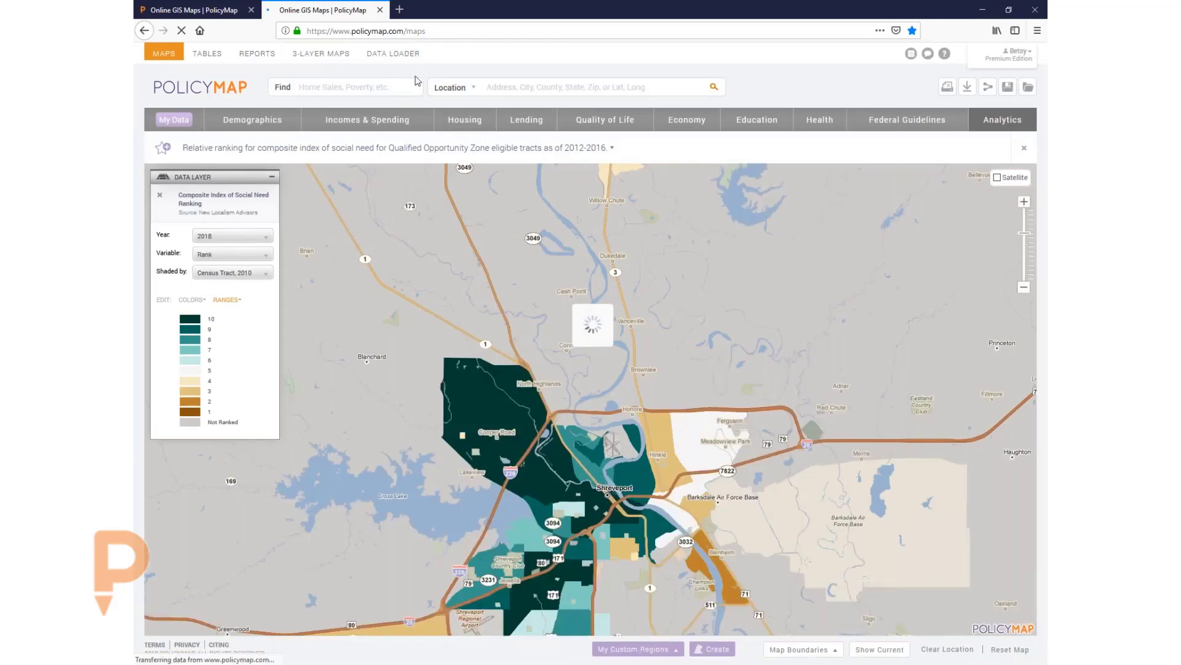
pyautogui.click(575, 87)
pyautogui.write('chicago')
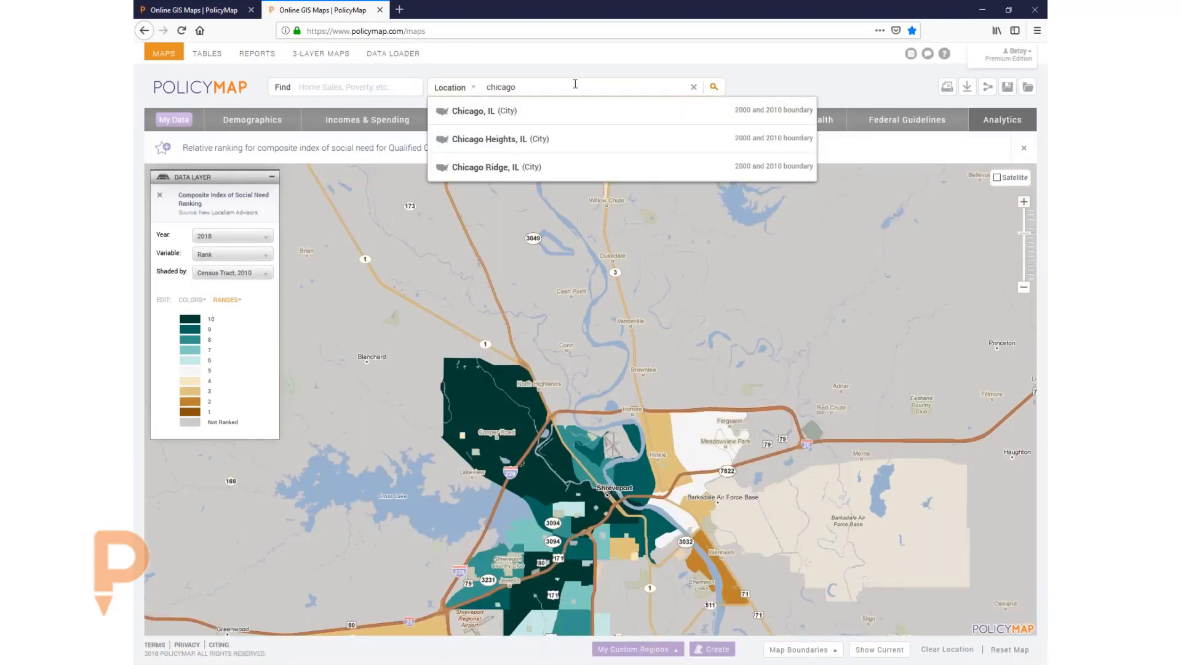
pyautogui.click(571, 112)
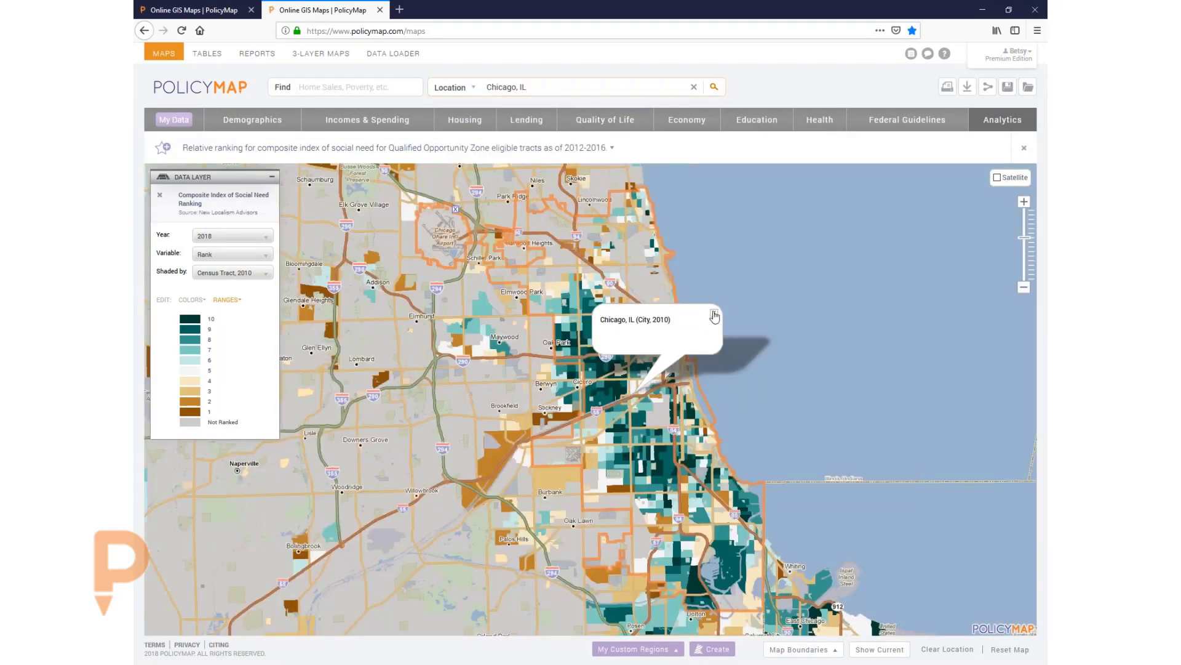
# Close the Chicago pop-up and choose uploading a spreadsheet of points for a new dataset in the Data Loader.
pyautogui.click(713, 314)
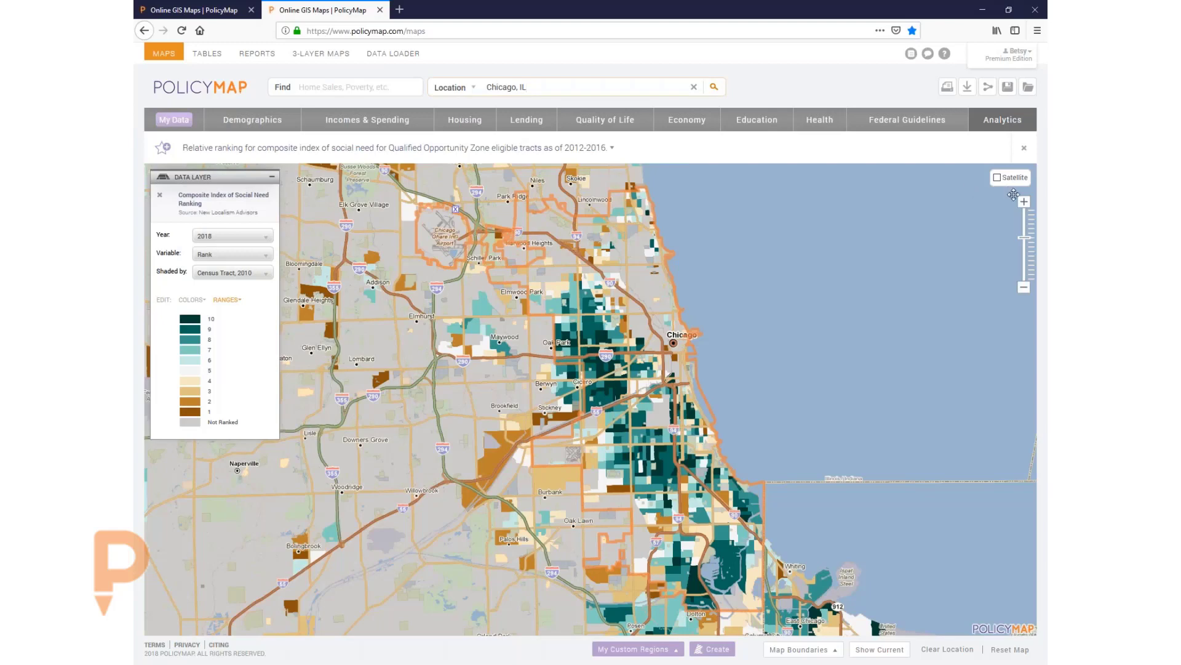
pyautogui.click(1024, 201)
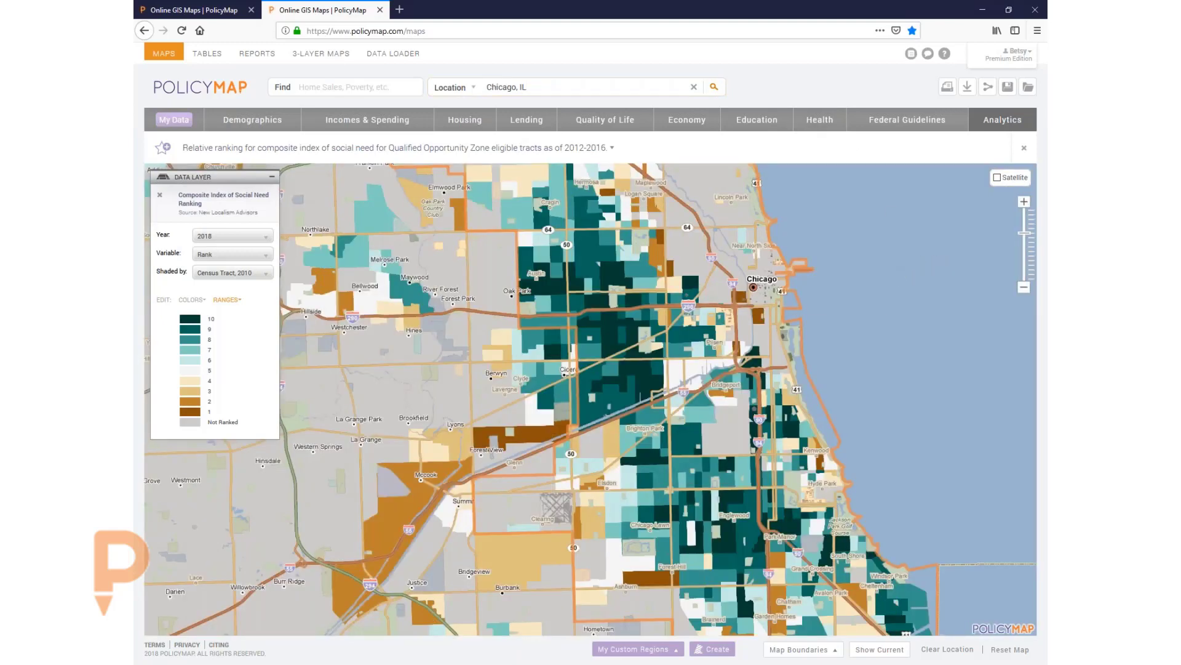
pyautogui.click(392, 56)
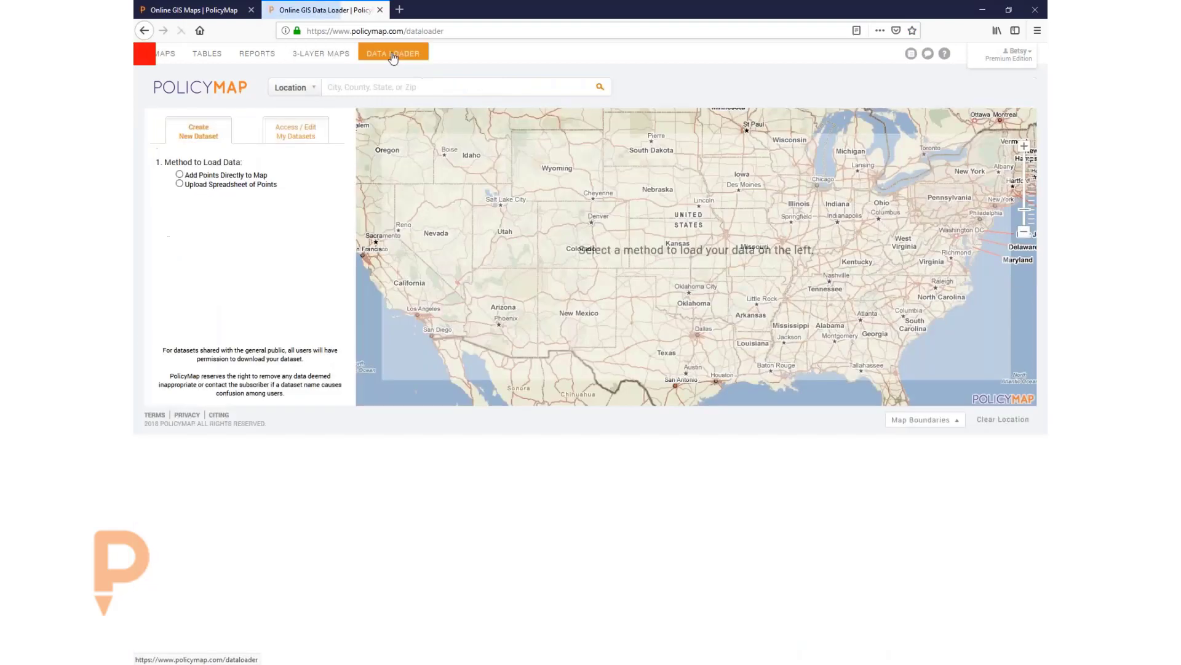
pyautogui.click(180, 185)
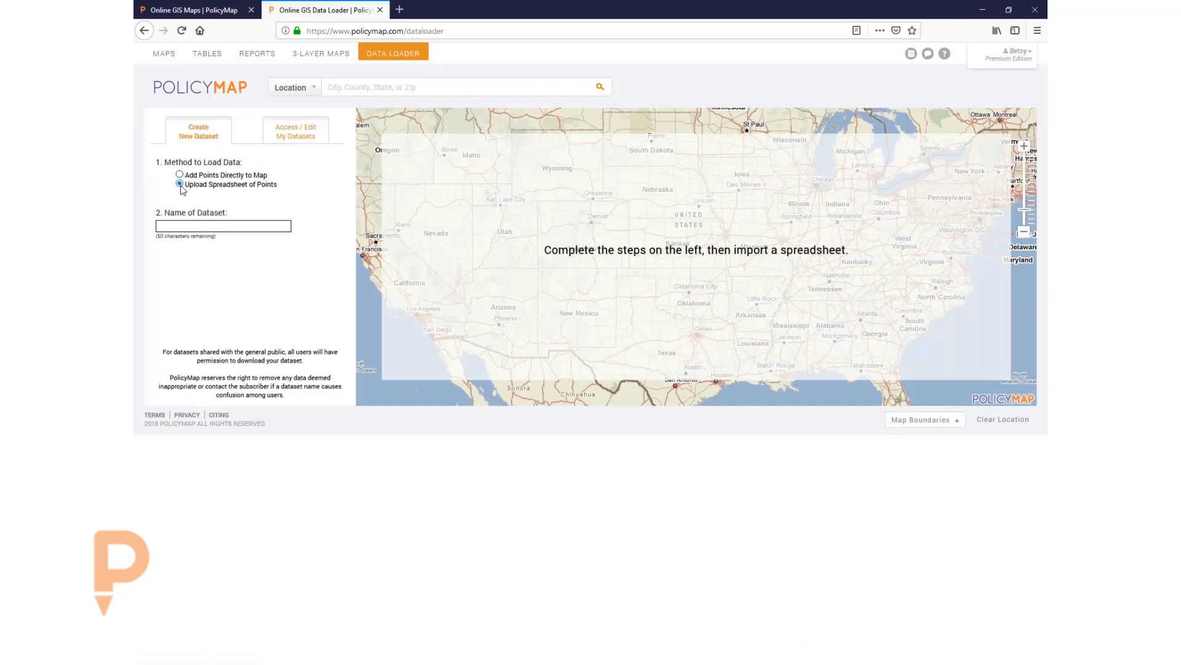
# Open the saved Chicago Libraries dataset in place of the new one and load it on the maps page.
pyautogui.click(293, 135)
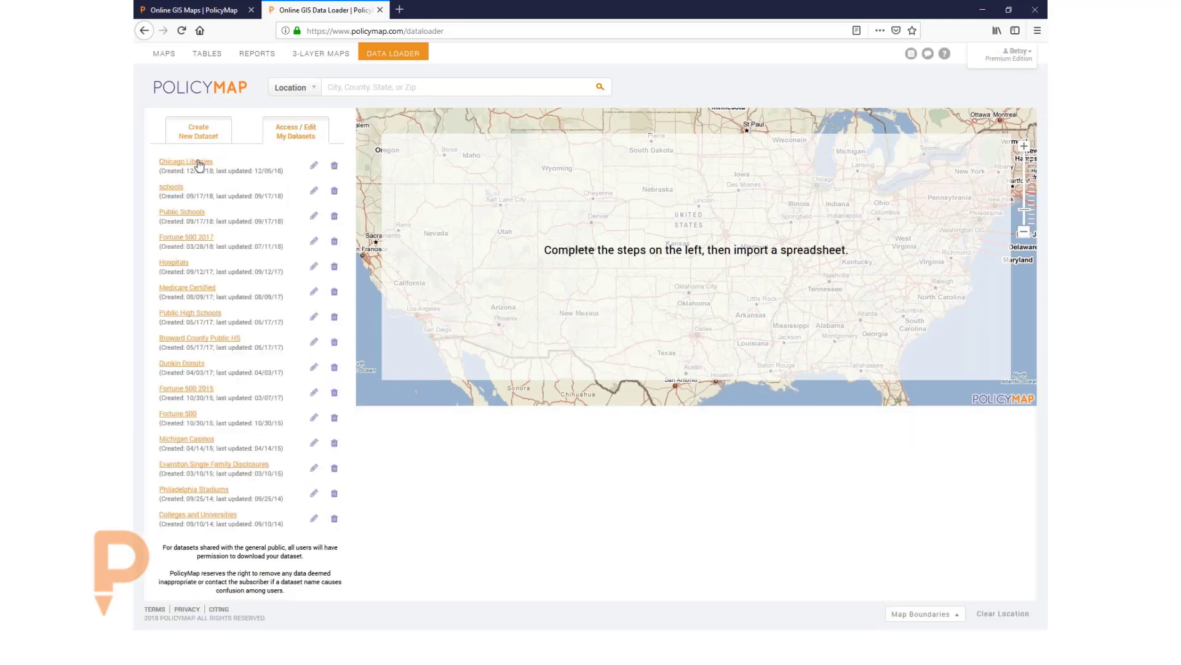
pyautogui.click(199, 163)
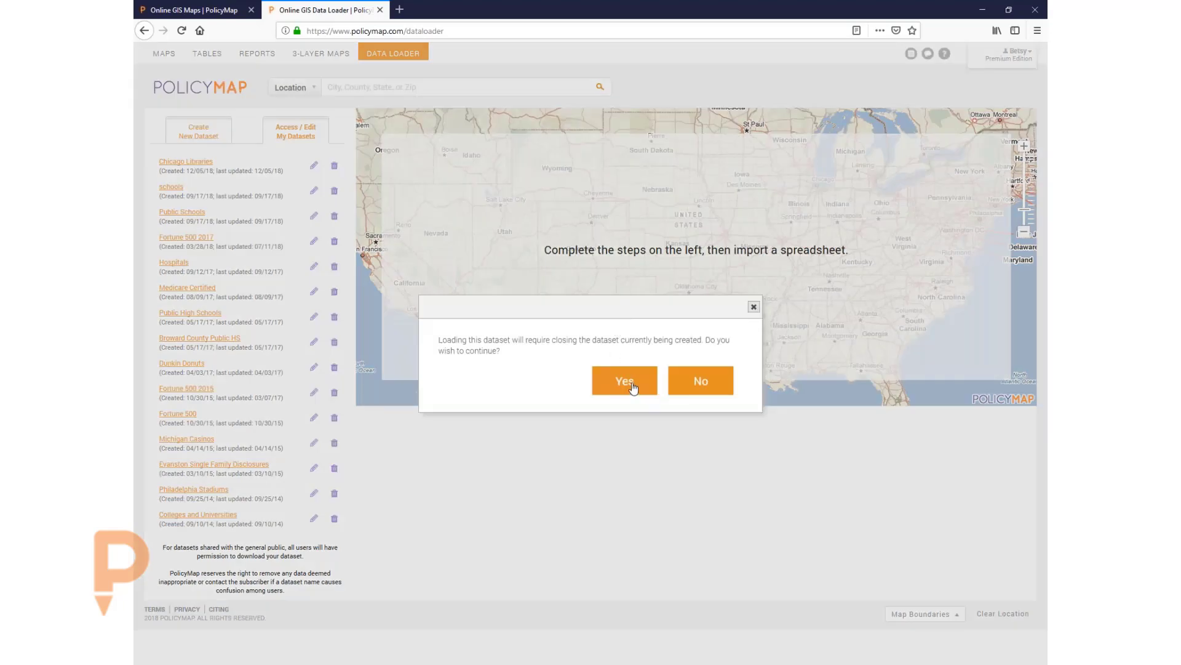
pyautogui.click(632, 388)
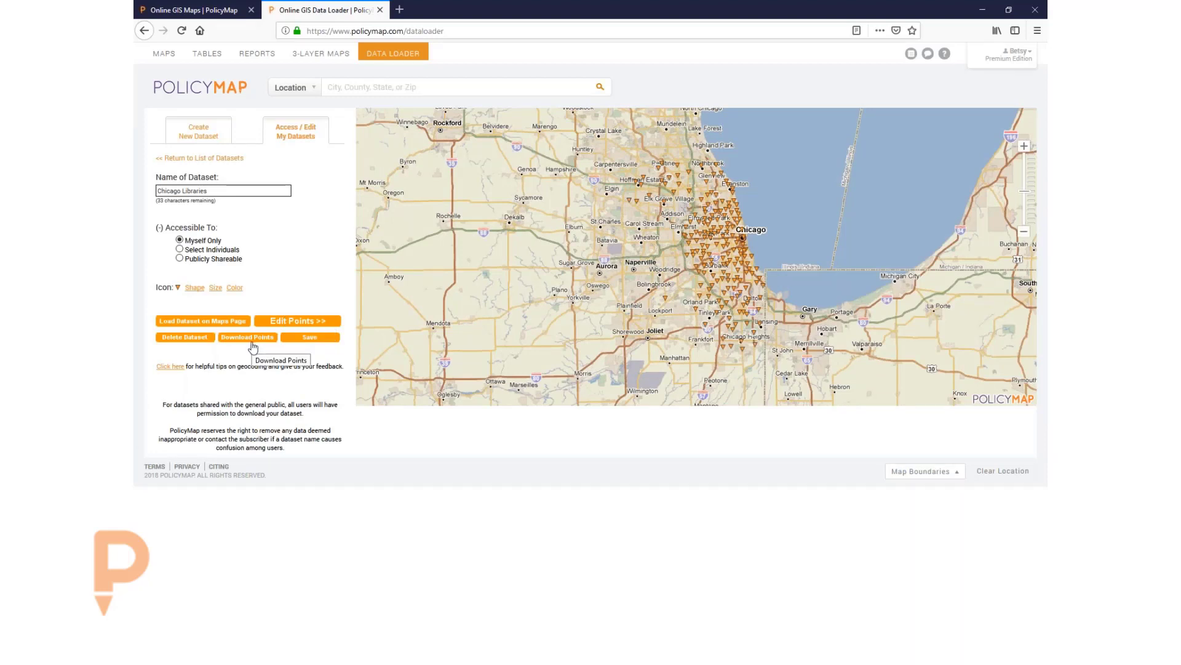
pyautogui.click(225, 324)
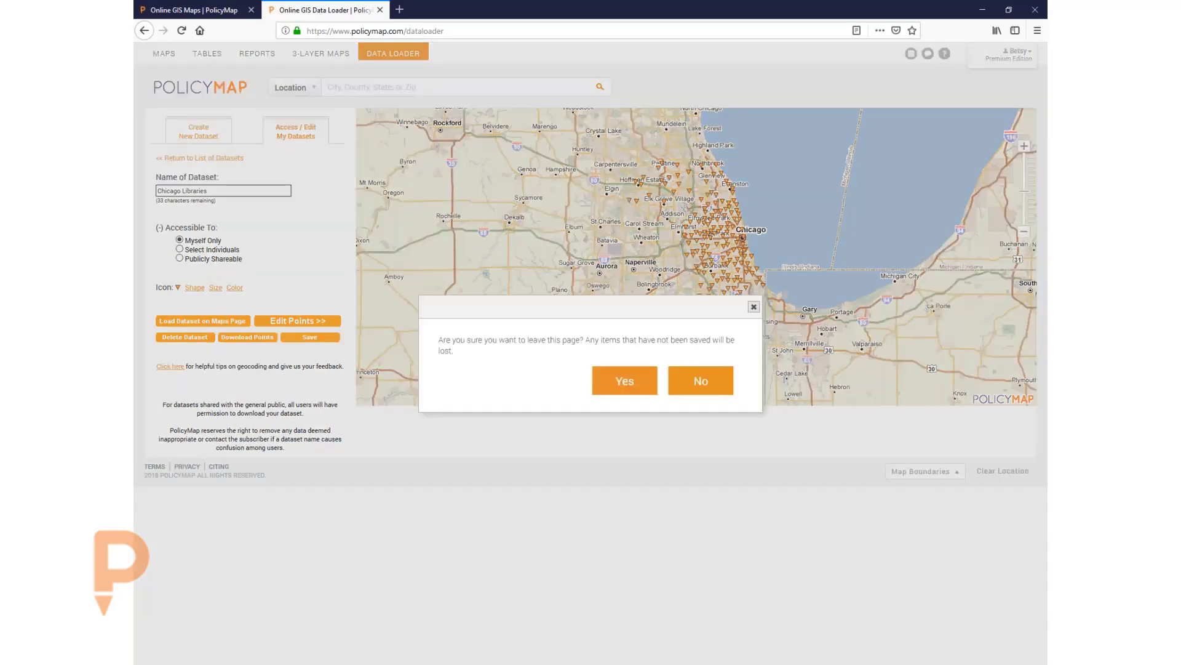
pyautogui.click(623, 383)
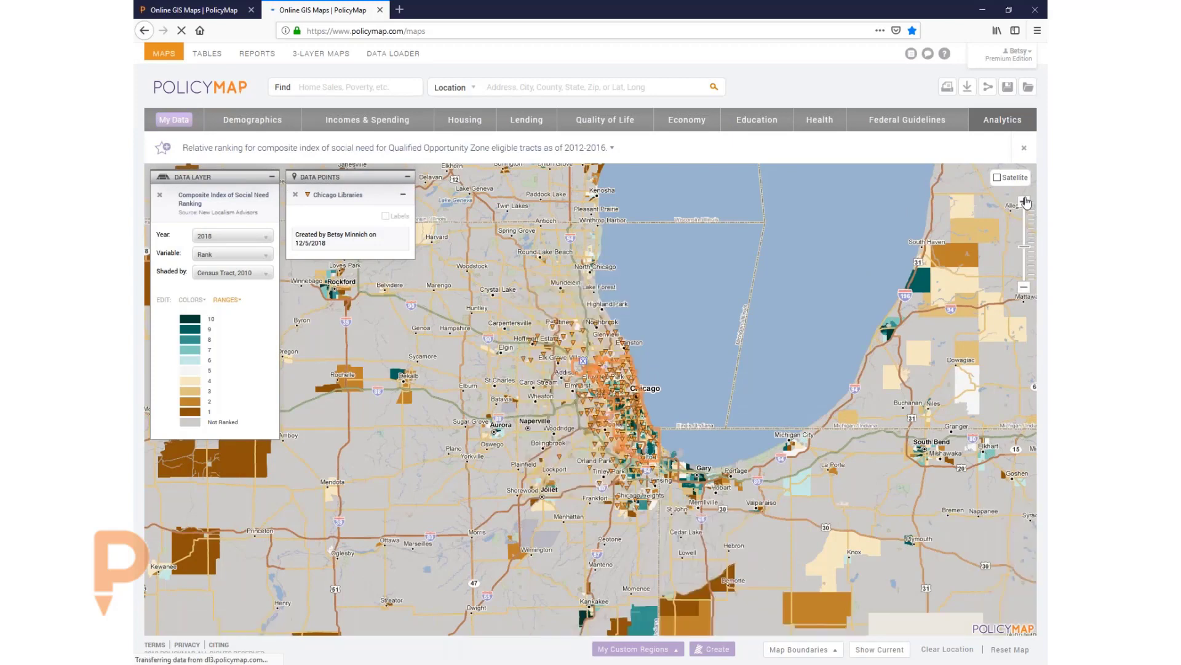
# Turn on the labels for the Chicago Libraries points and view the branches across the city.
pyautogui.click(1024, 202)
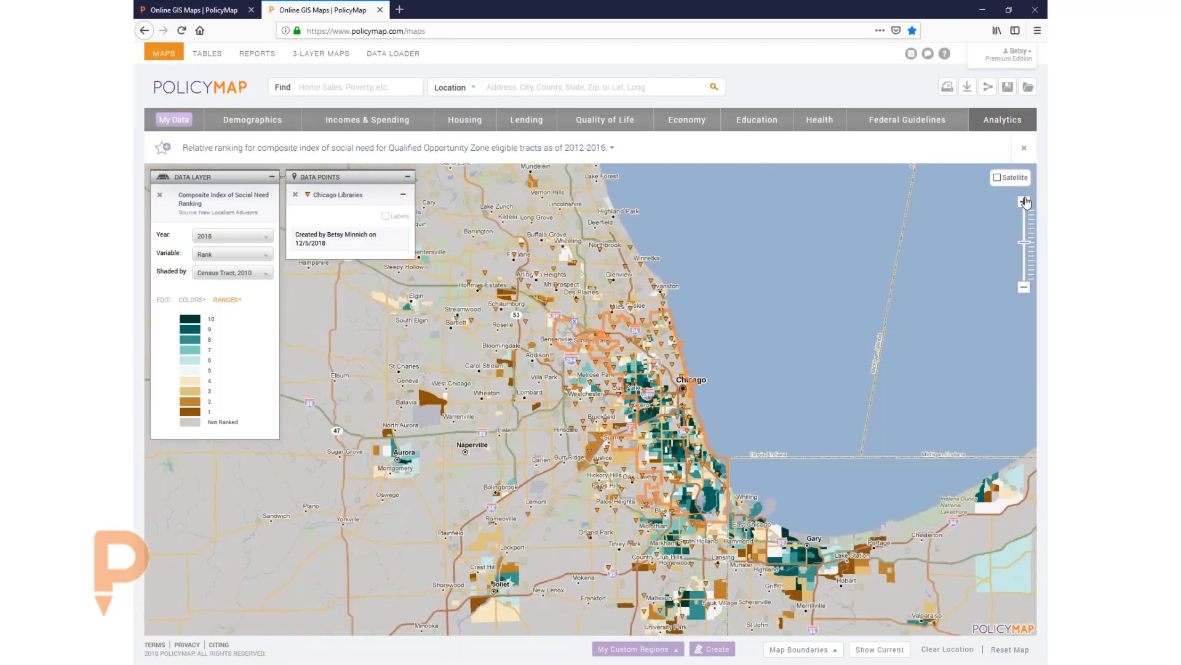
pyautogui.click(1024, 202)
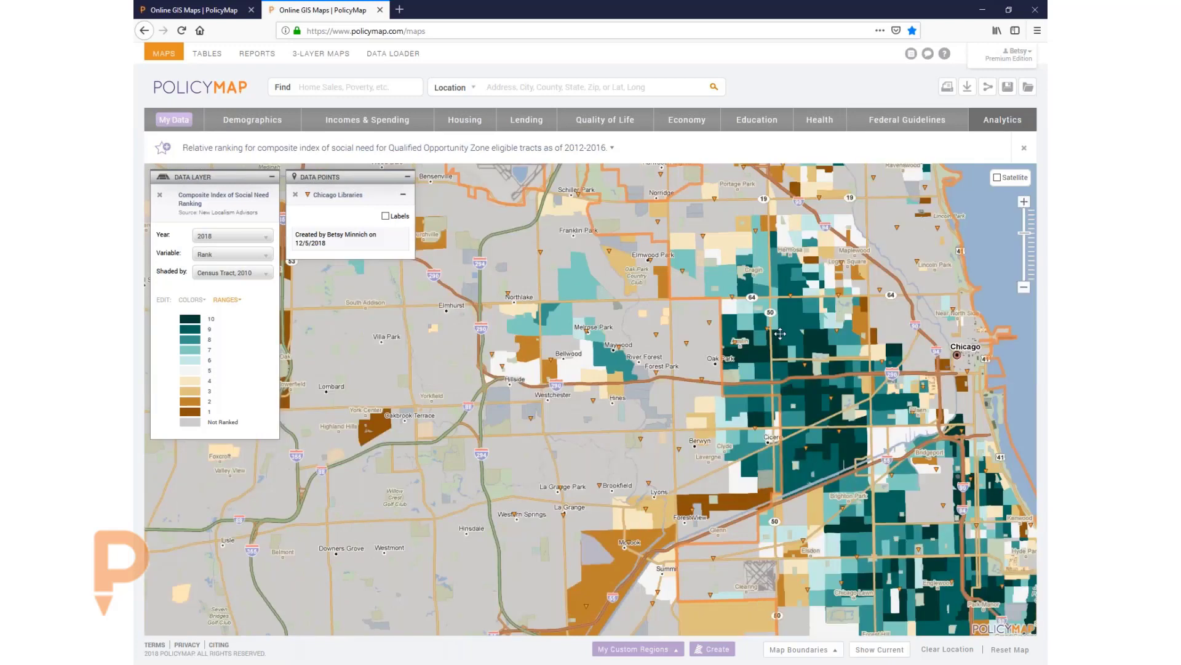
pyautogui.moveTo(780, 333); pyautogui.dragTo(632, 405)
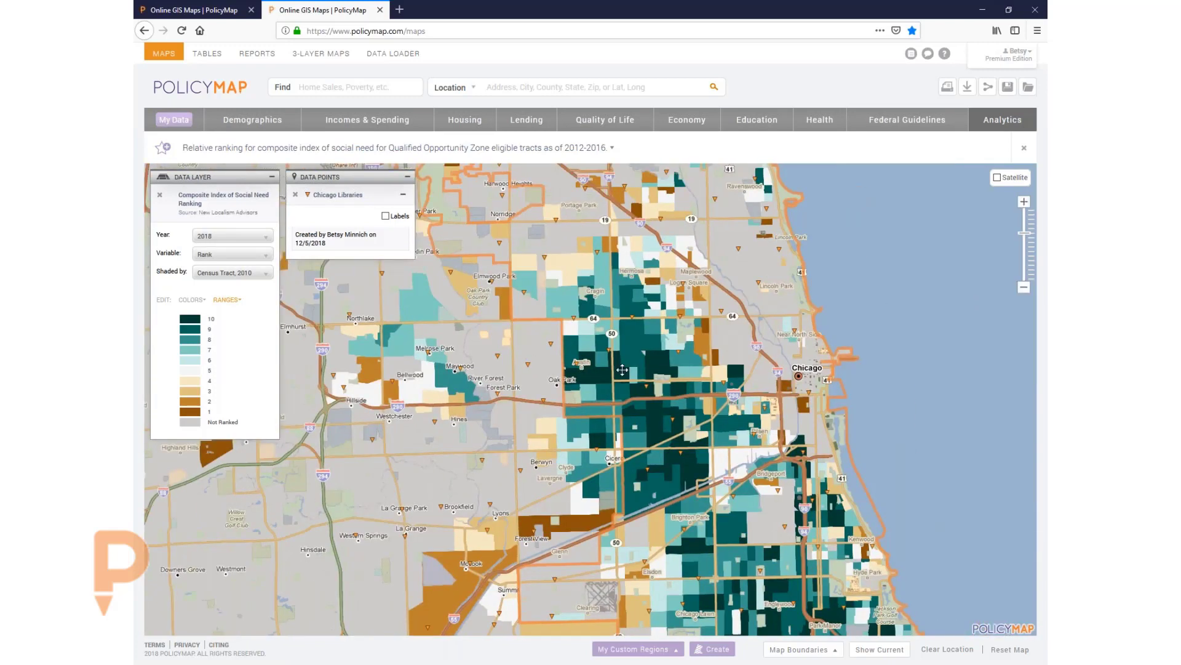
pyautogui.moveTo(645, 397); pyautogui.dragTo(657, 361)
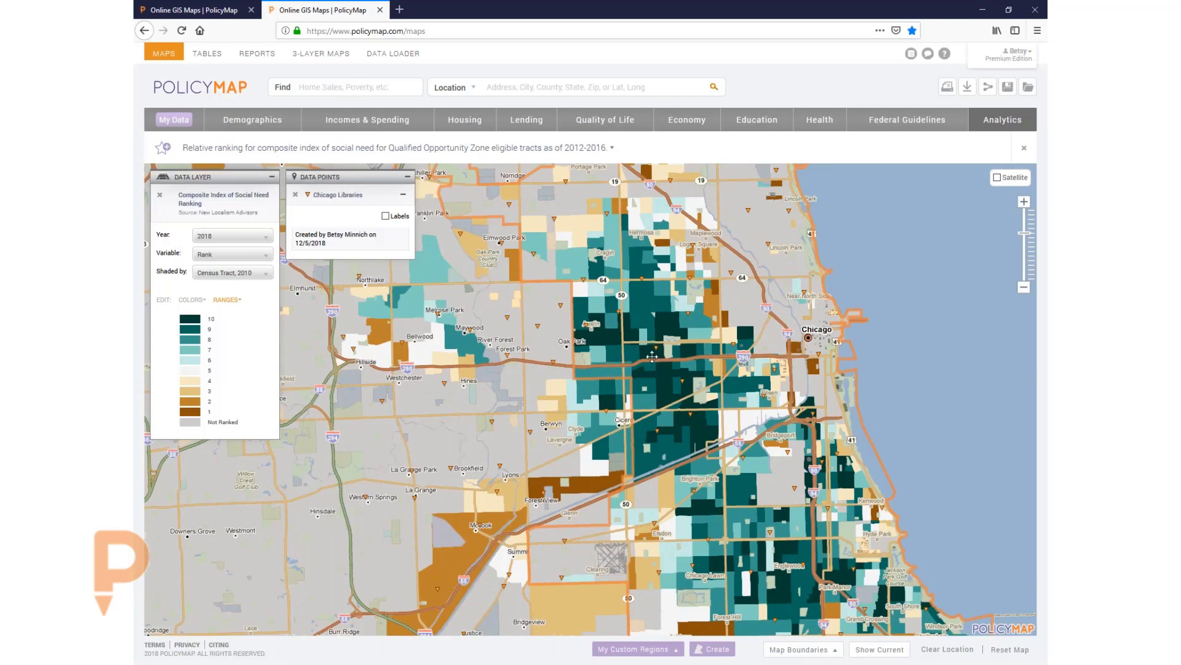
pyautogui.click(386, 217)
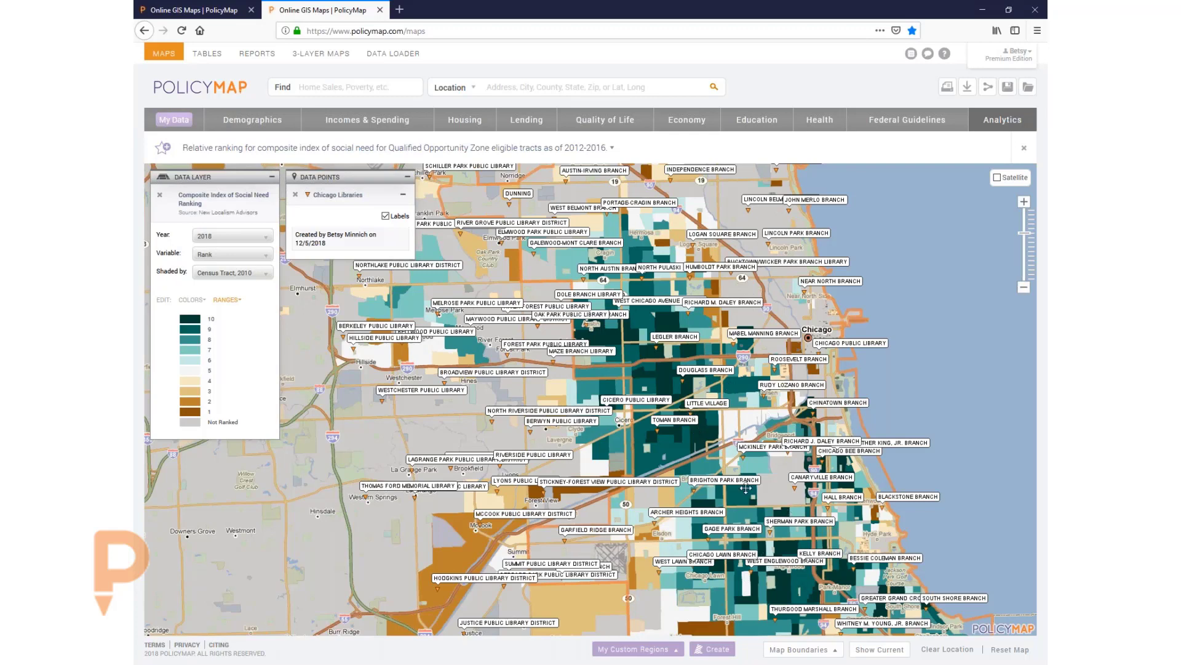
pyautogui.moveTo(746, 488); pyautogui.dragTo(730, 413)
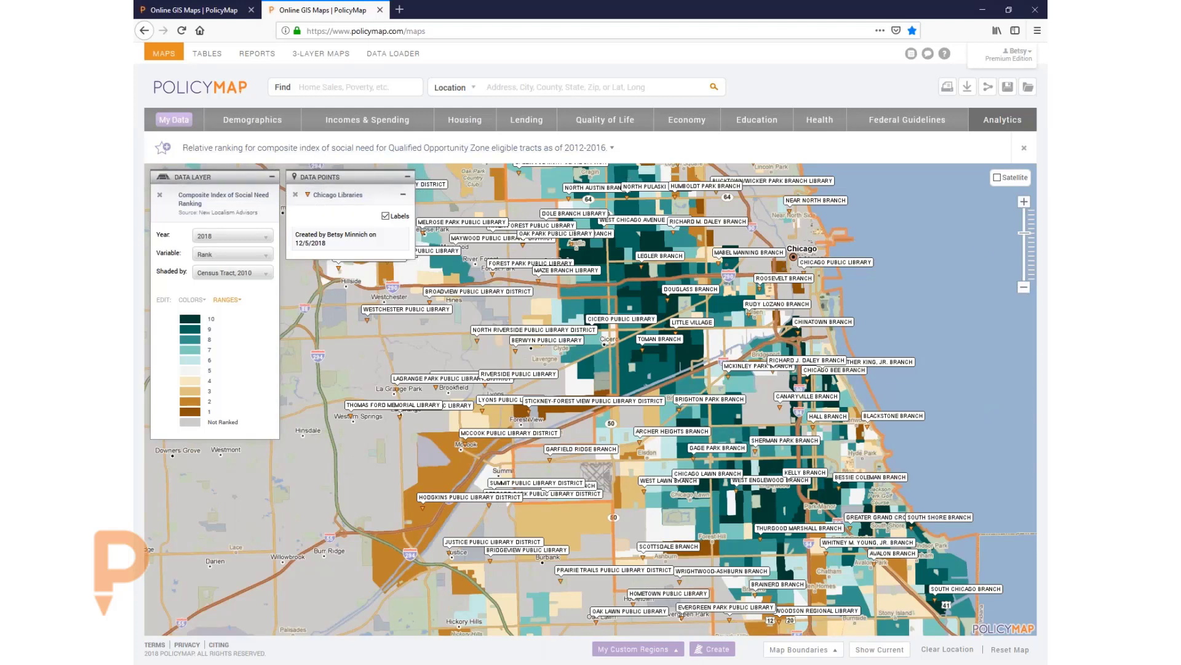
# Remove the Chicago Libraries points from the map and try to share the map.
pyautogui.click(407, 177)
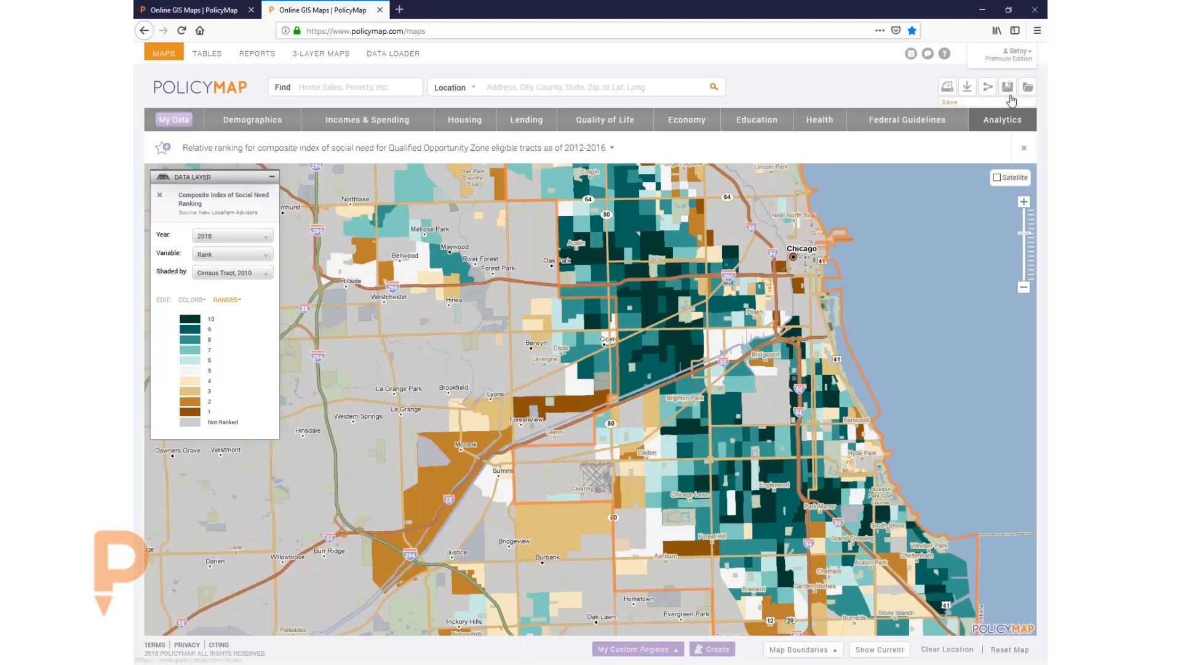
pyautogui.click(989, 87)
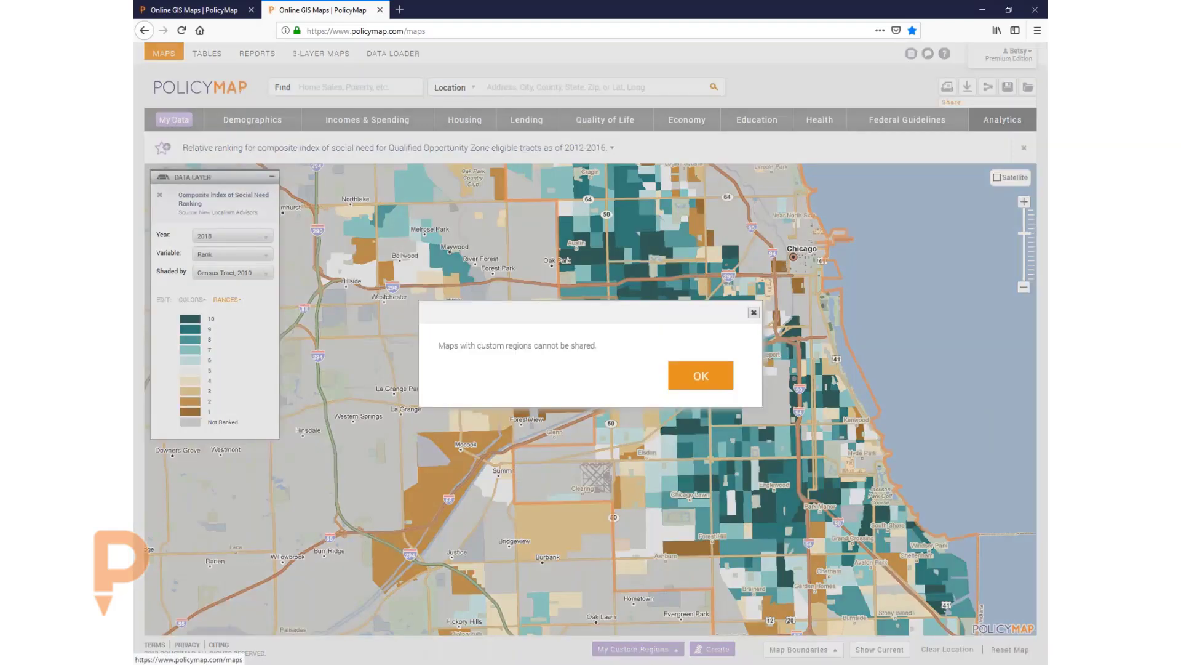
pyautogui.click(725, 379)
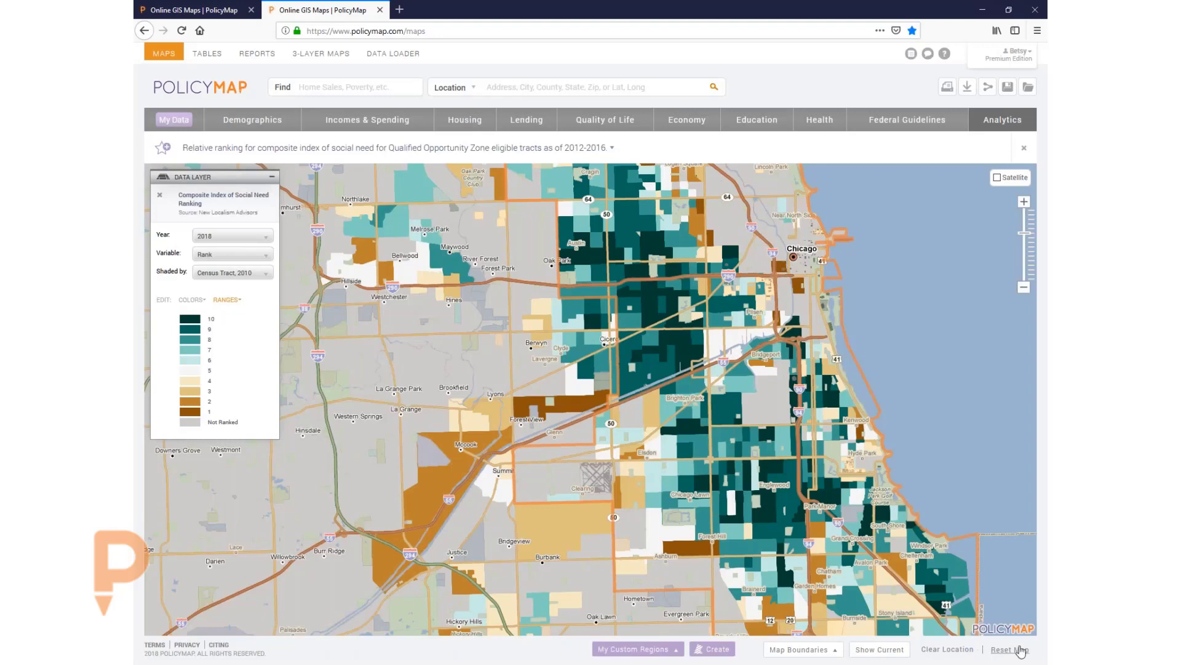
# Clear the Chicago, IL location without resetting the map, and try again to share the map.
pyautogui.click(1009, 649)
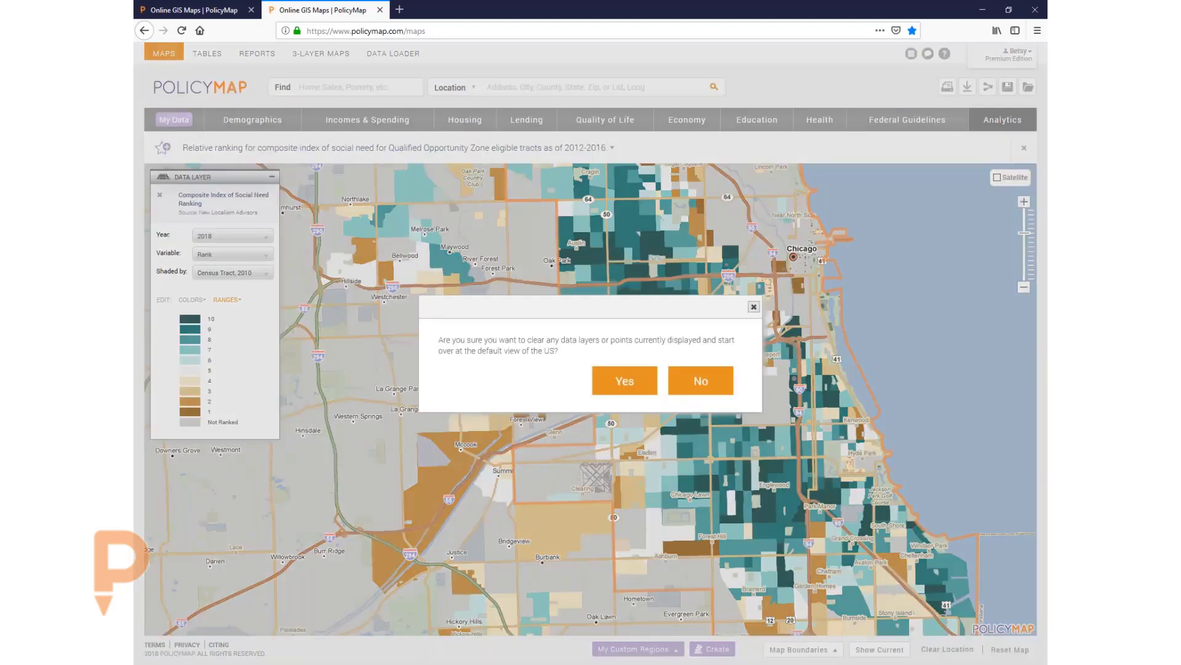
pyautogui.click(754, 307)
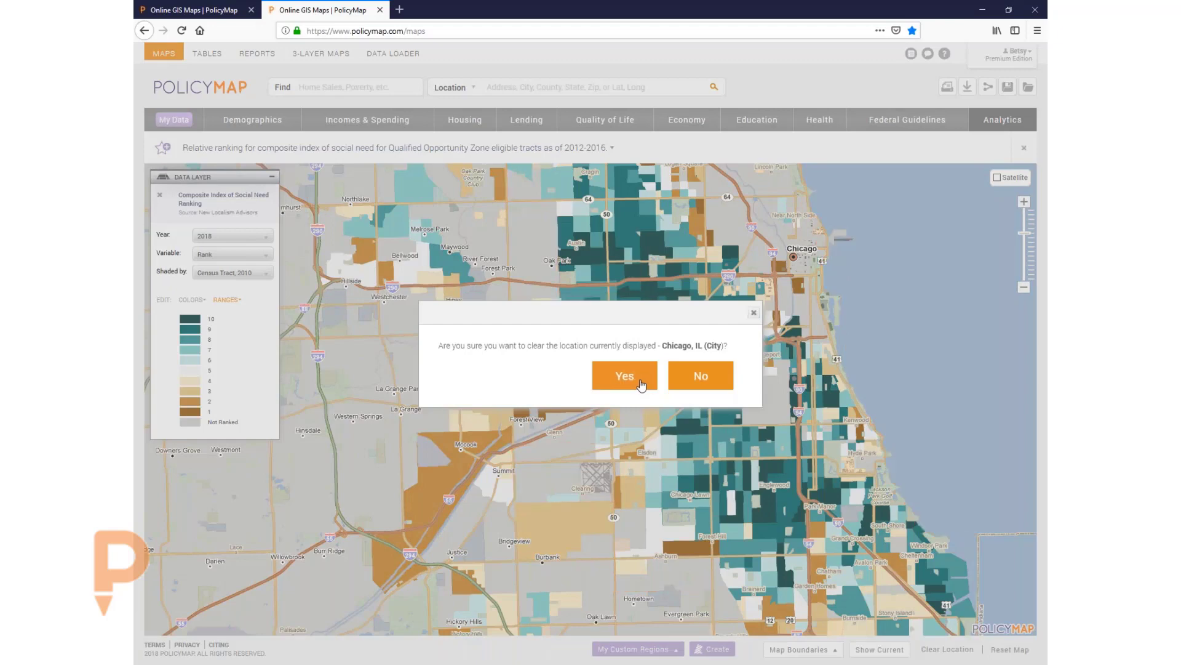
pyautogui.click(641, 386)
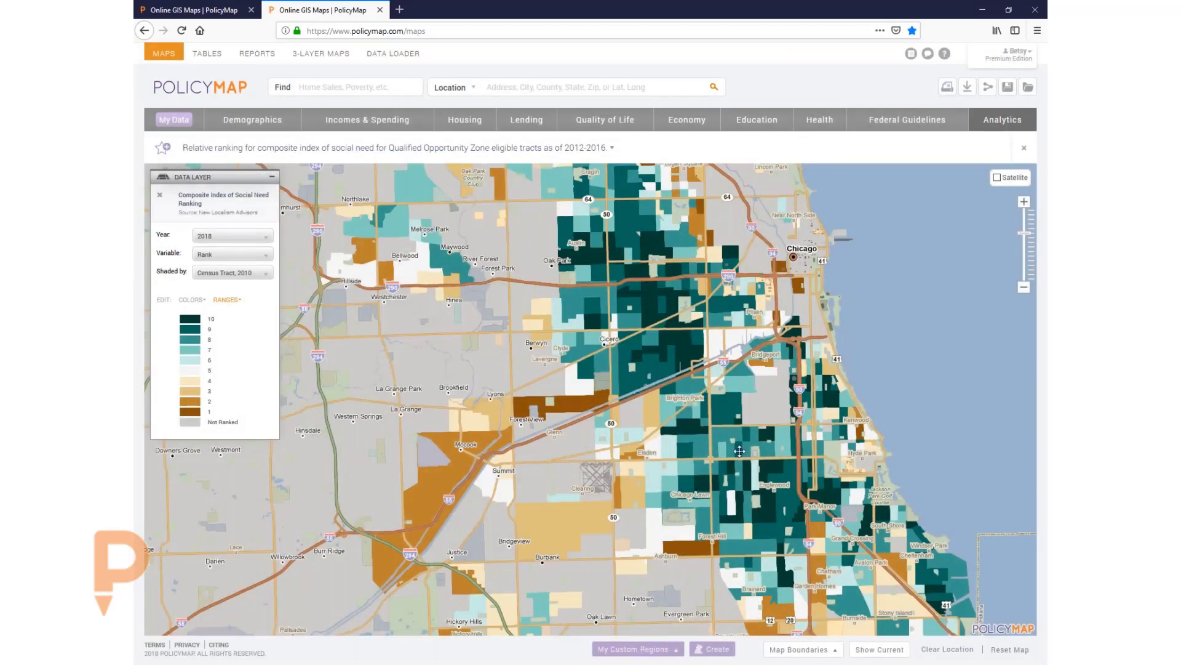
pyautogui.moveTo(740, 451); pyautogui.dragTo(741, 450)
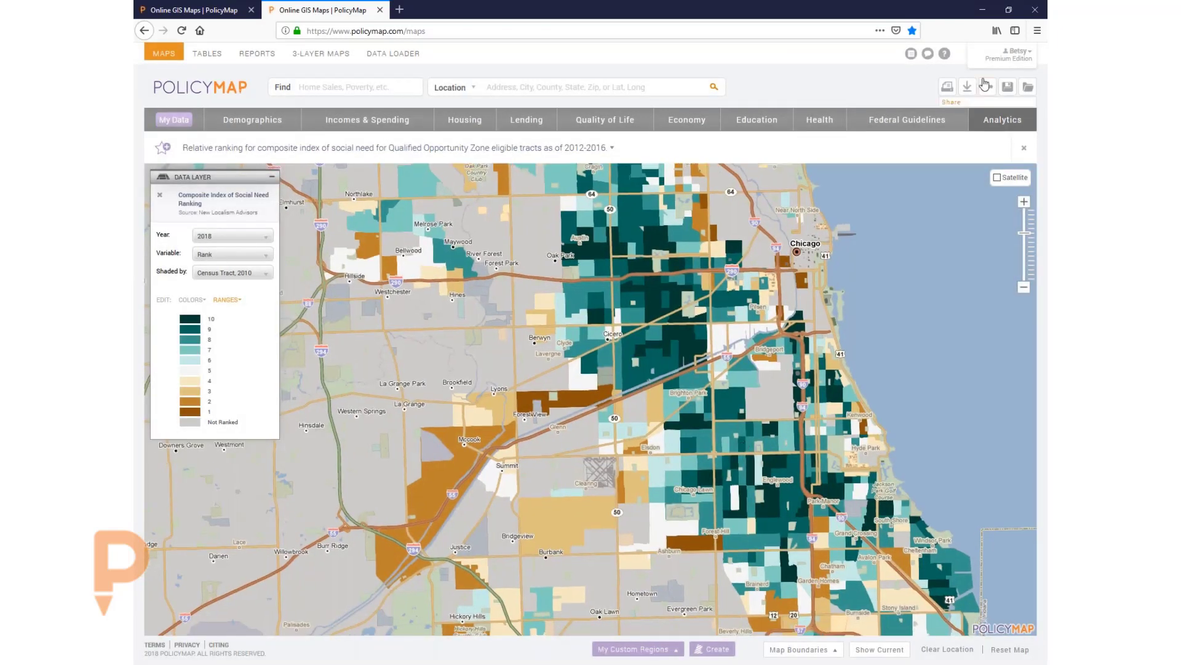
pyautogui.click(988, 87)
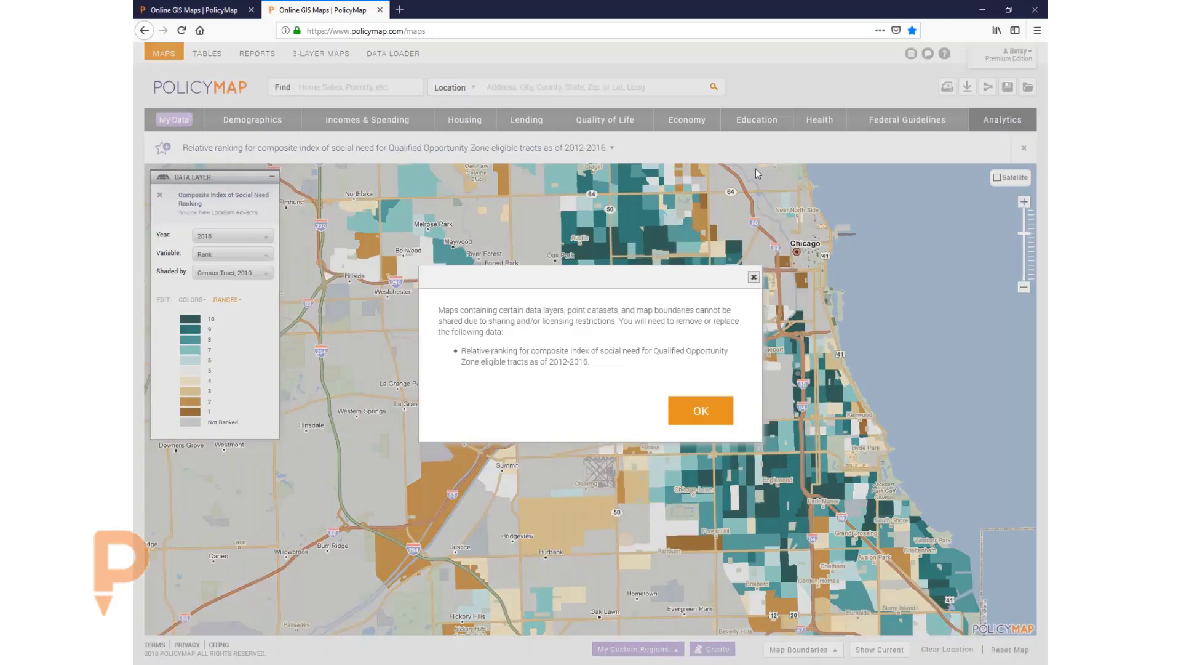
pyautogui.click(753, 277)
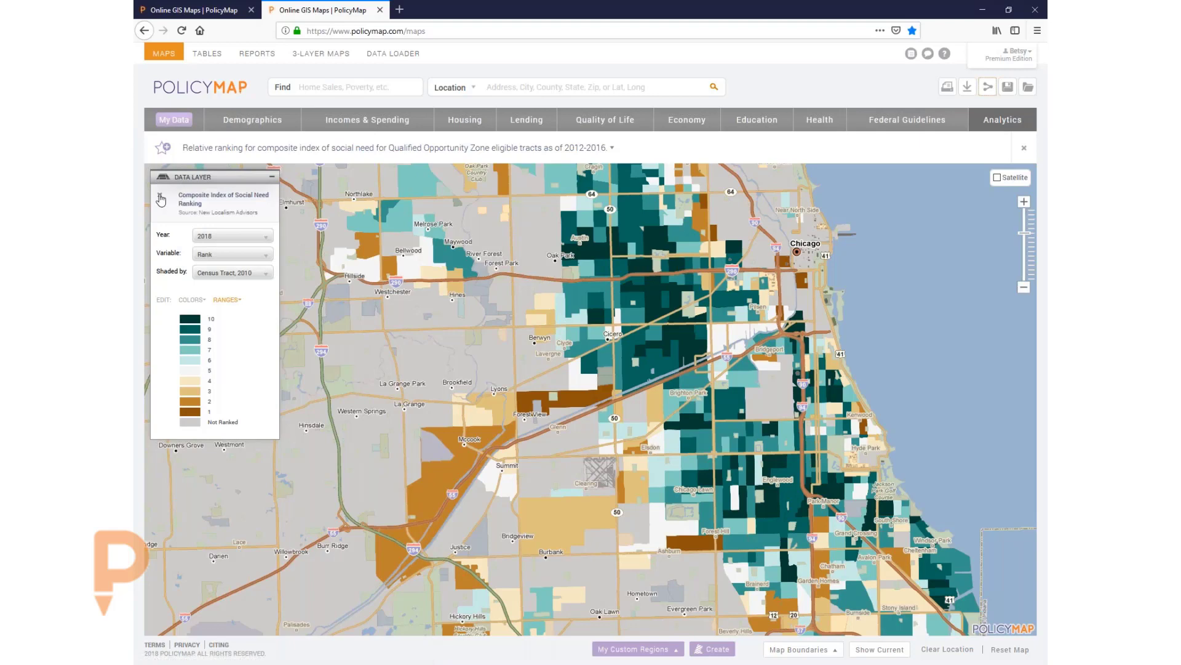
# Remove the Composite Index of Social Need Ranking layer and move the map to the city of Crestline, OH.
pyautogui.click(161, 198)
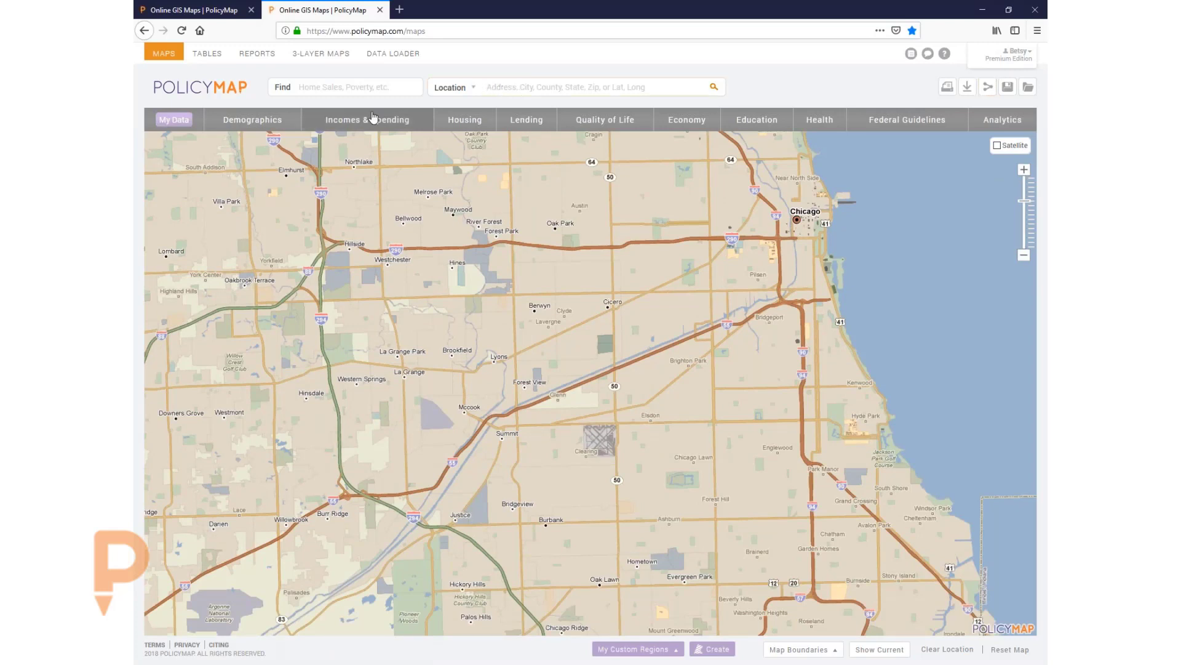
pyautogui.write('crestli')
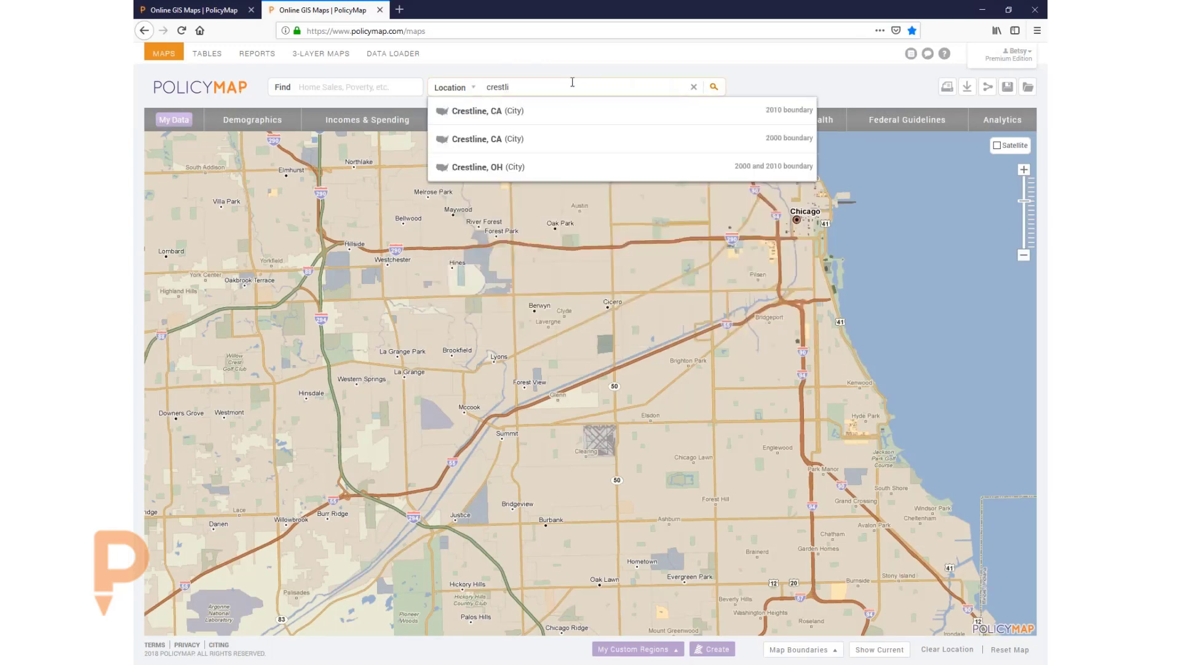
pyautogui.click(495, 169)
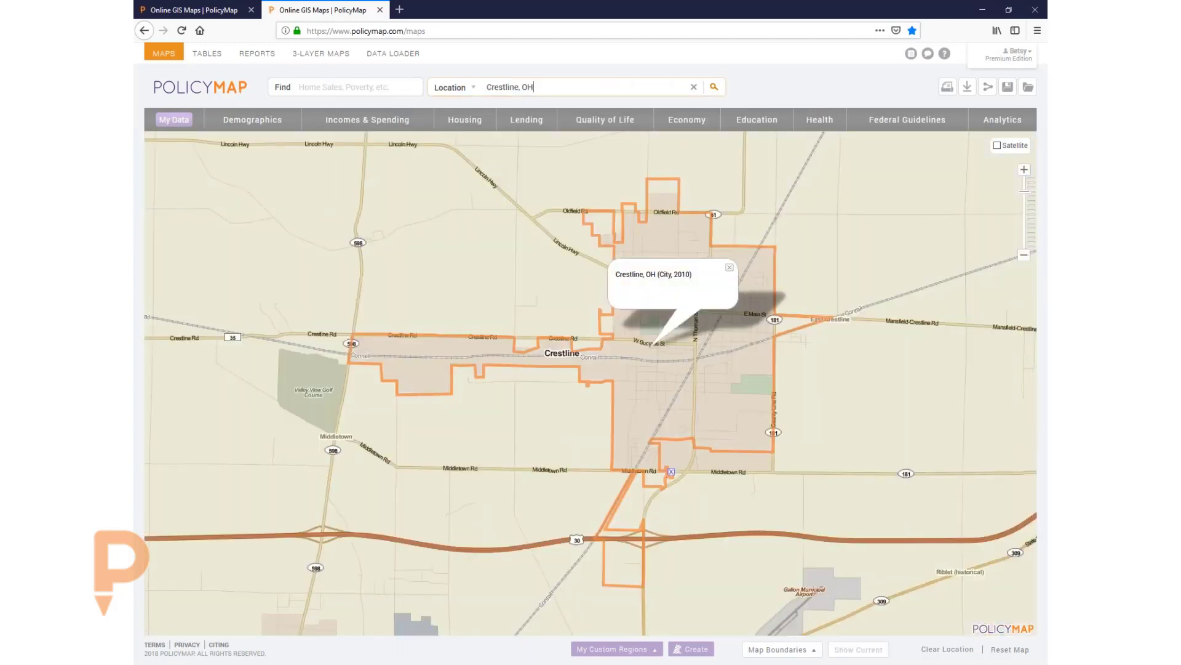
# Map the Gini Index of income inequality around Crestline and check the values of the darkest census tract to the south.
pyautogui.click(363, 119)
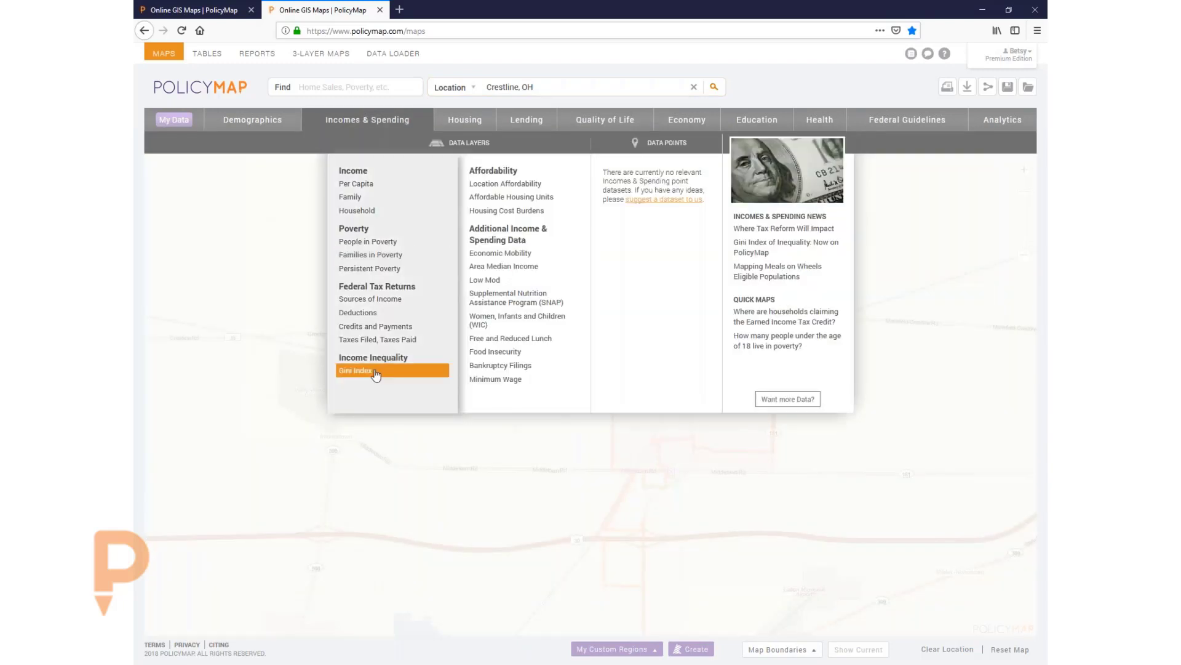
pyautogui.click(378, 371)
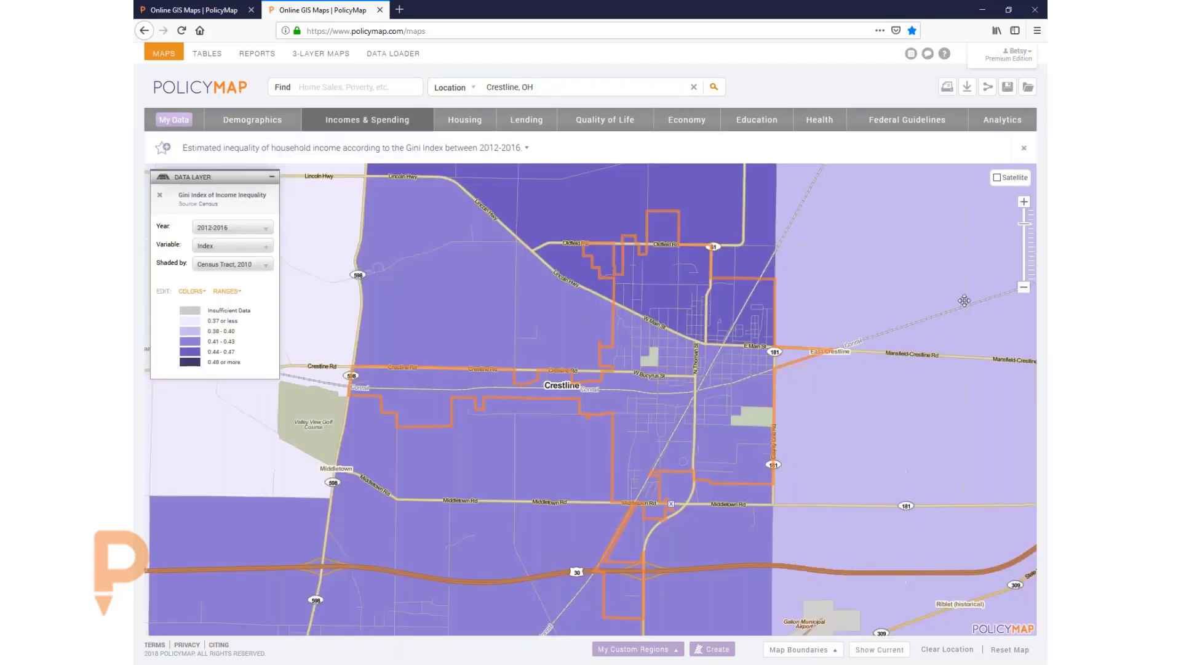
pyautogui.click(1021, 289)
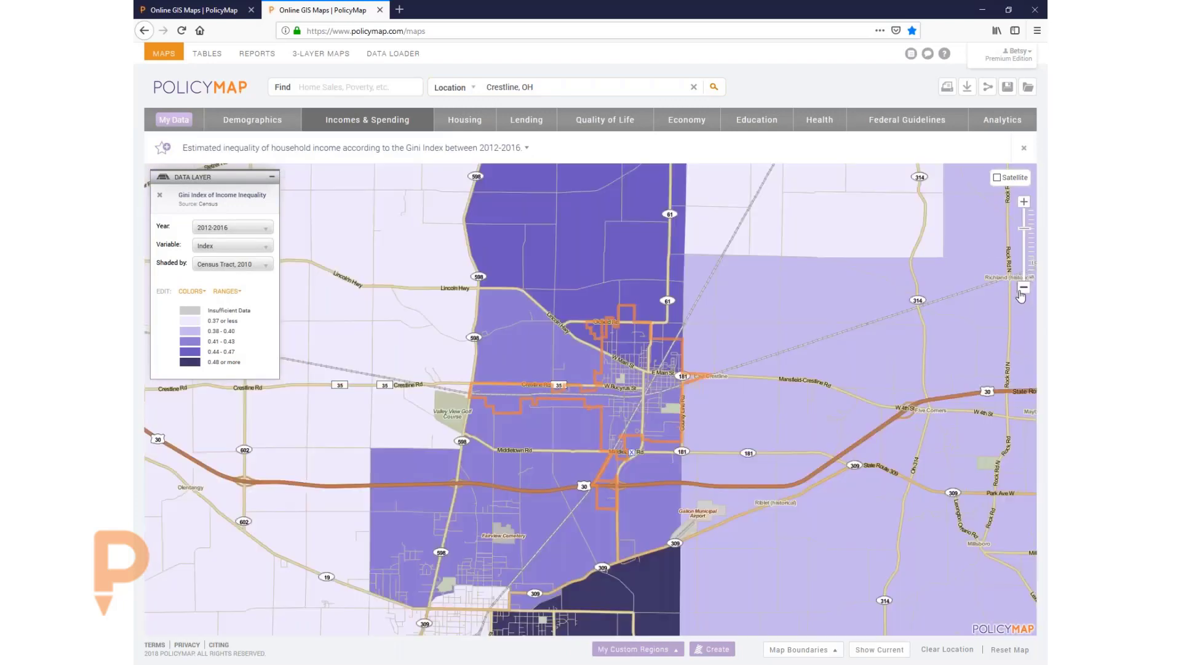
pyautogui.click(1022, 289)
pyautogui.click(1024, 203)
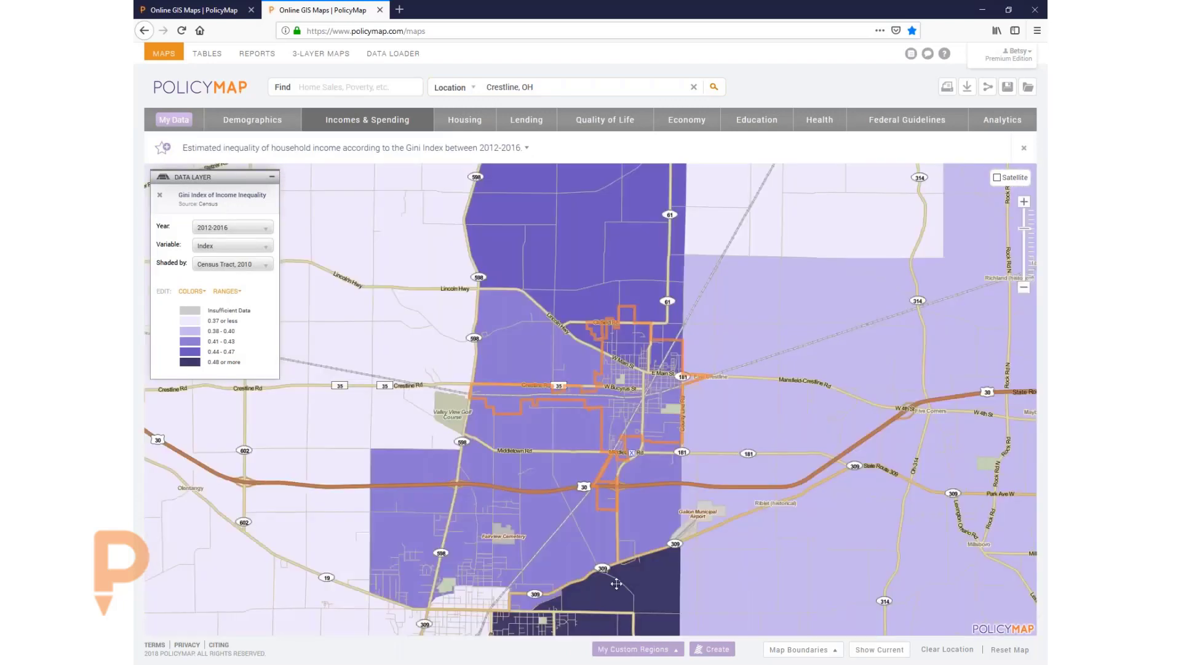
pyautogui.moveTo(617, 584); pyautogui.dragTo(605, 501)
pyautogui.click(629, 533)
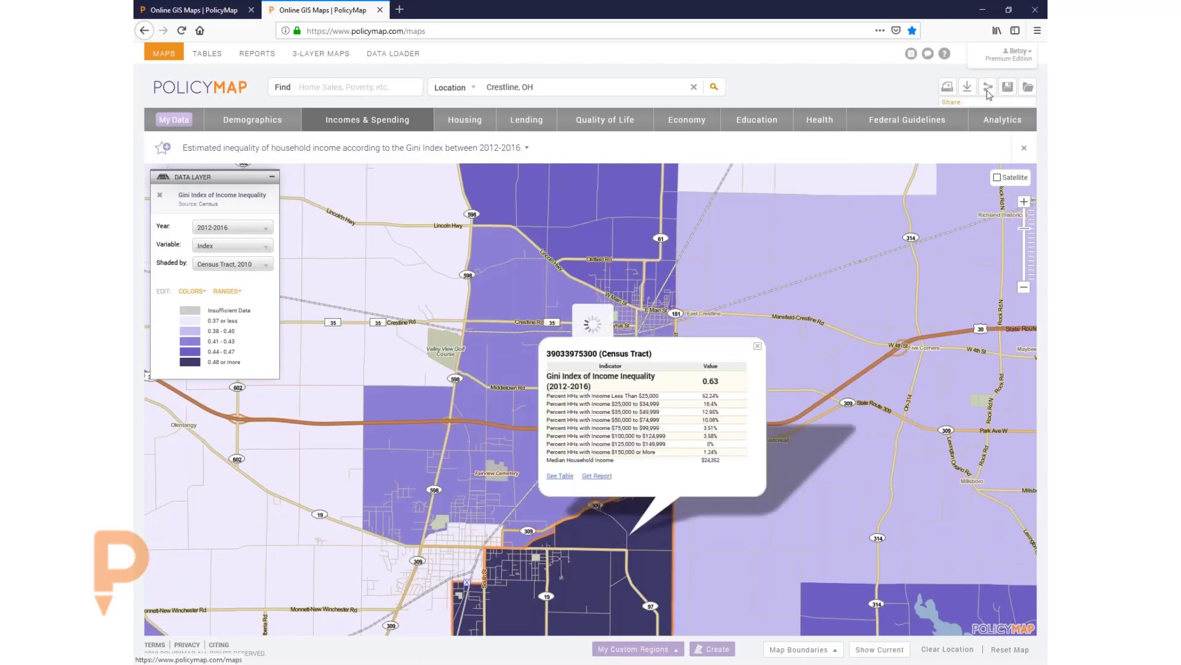
# Review the link and social media options for sharing the Gini Index map, closing the dialog without sharing.
pyautogui.click(988, 89)
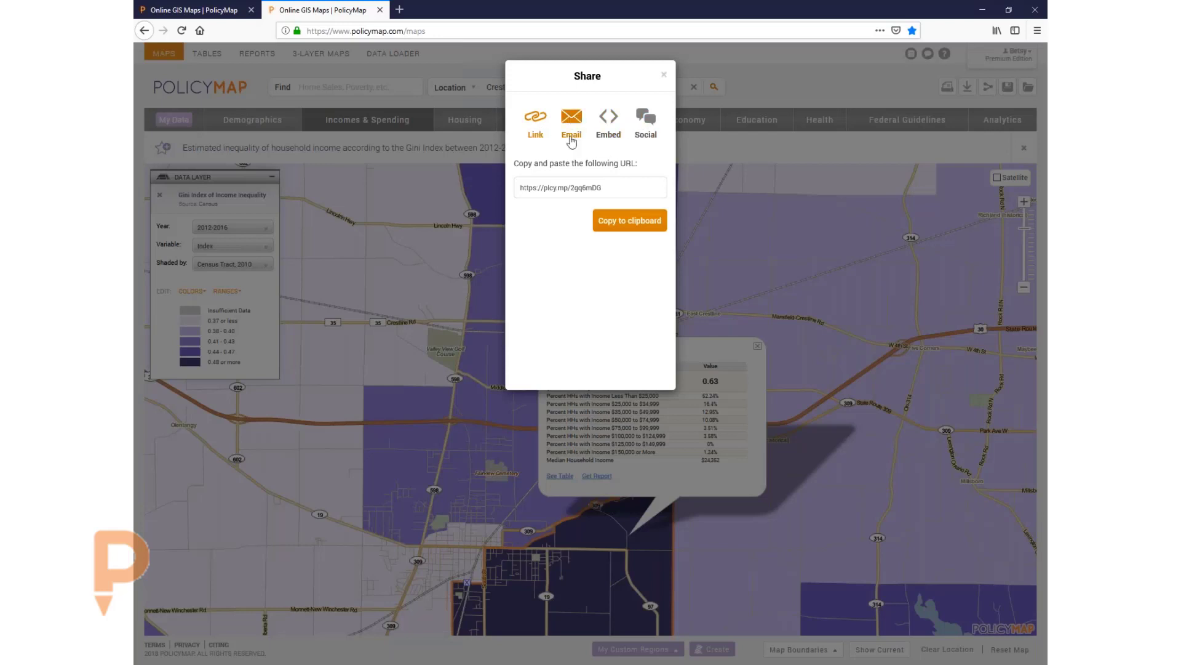
pyautogui.click(646, 123)
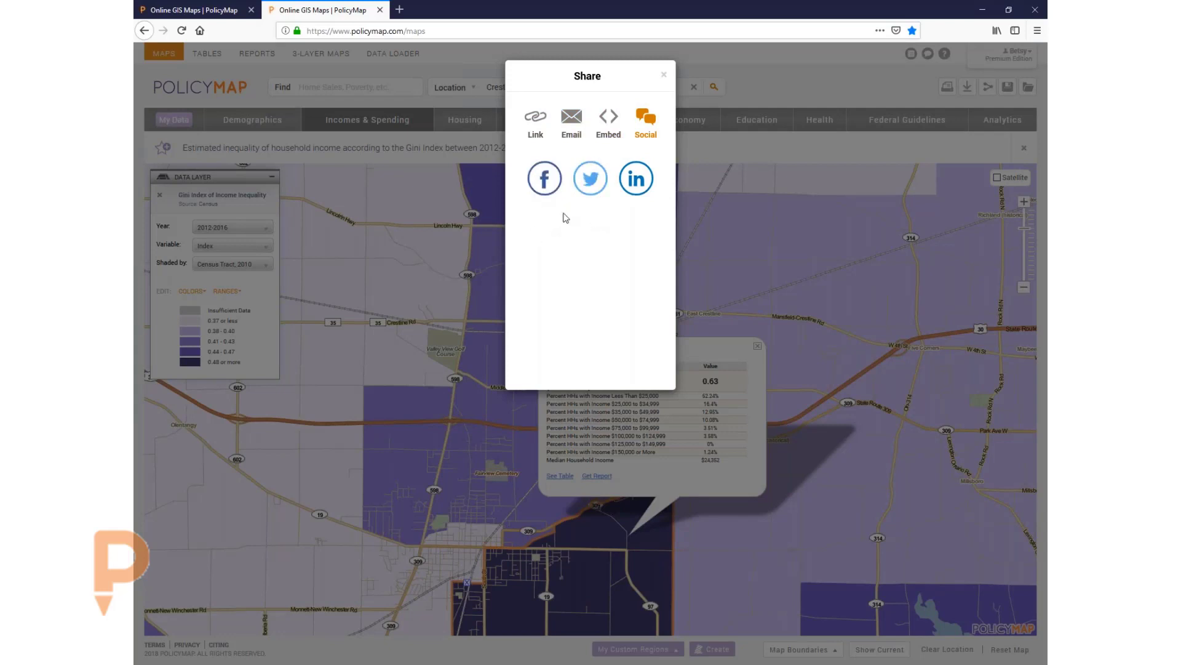
pyautogui.click(662, 77)
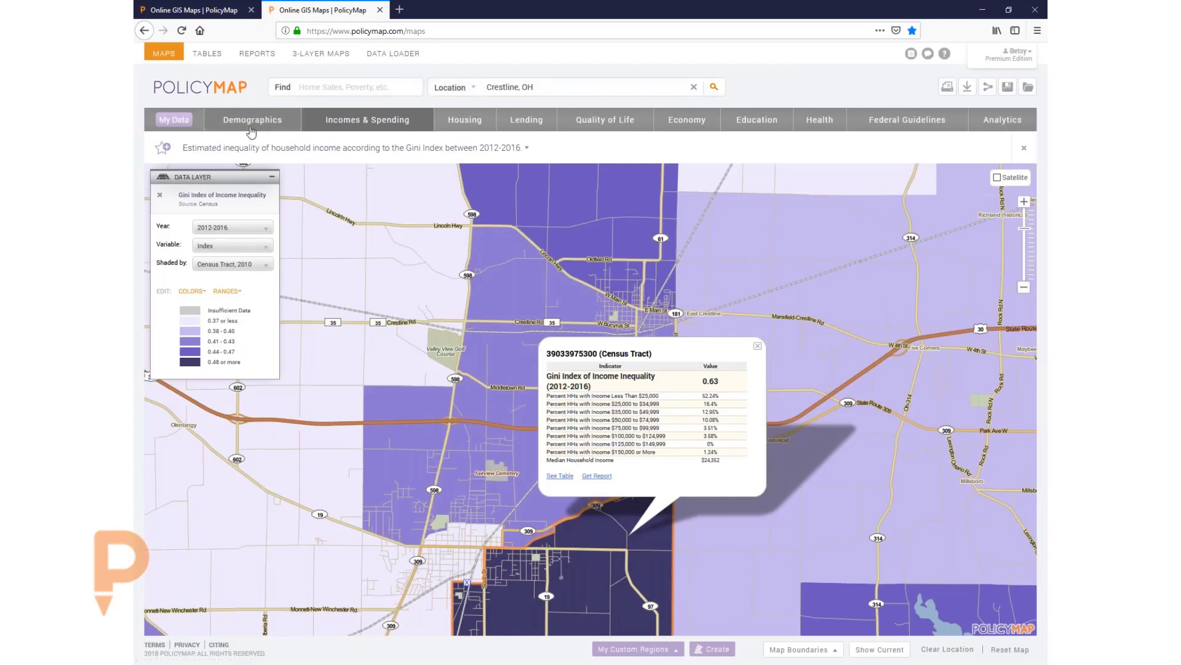
# Show the demographic data layers available for the map.
pyautogui.moveTo(250, 131)
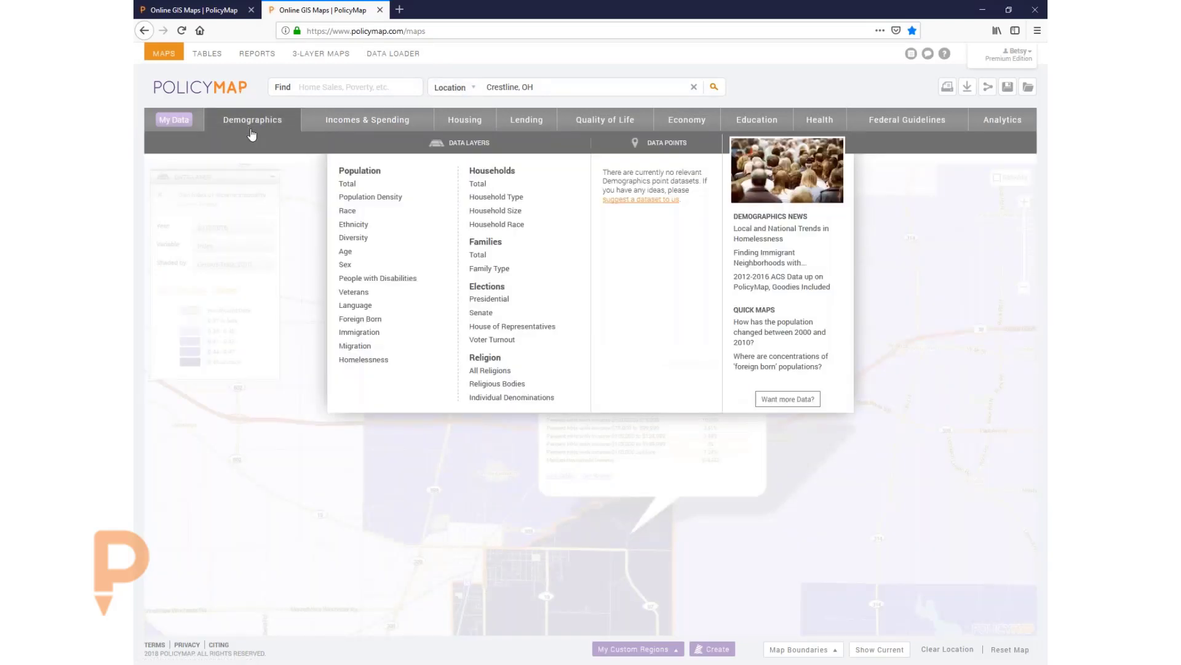